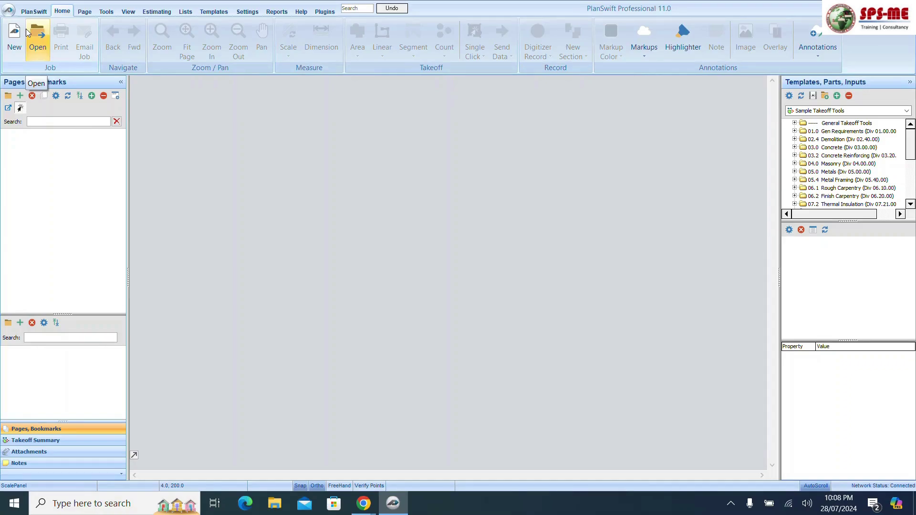
Check the list of saved local jobs, select job 101, and leave the list without opening a job
{"action": "left_click", "coordinate": [30, 36]}
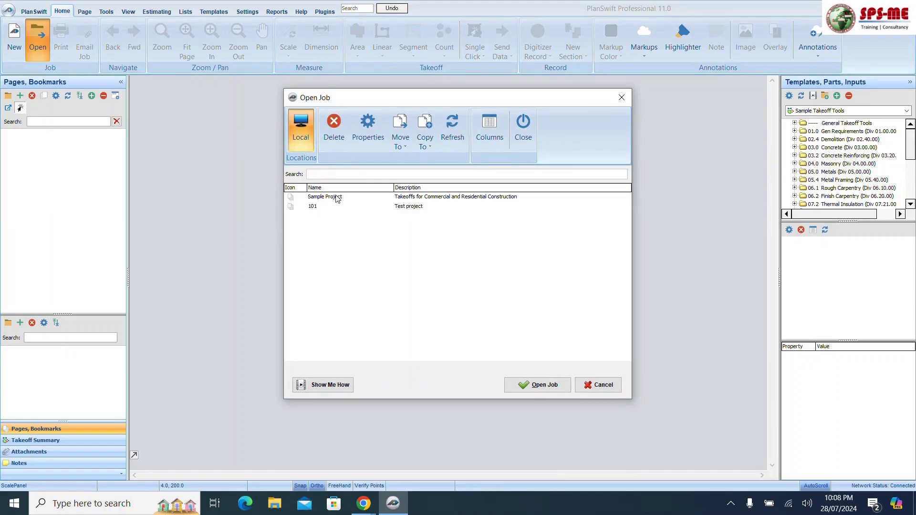
{"action": "left_click", "coordinate": [314, 206]}
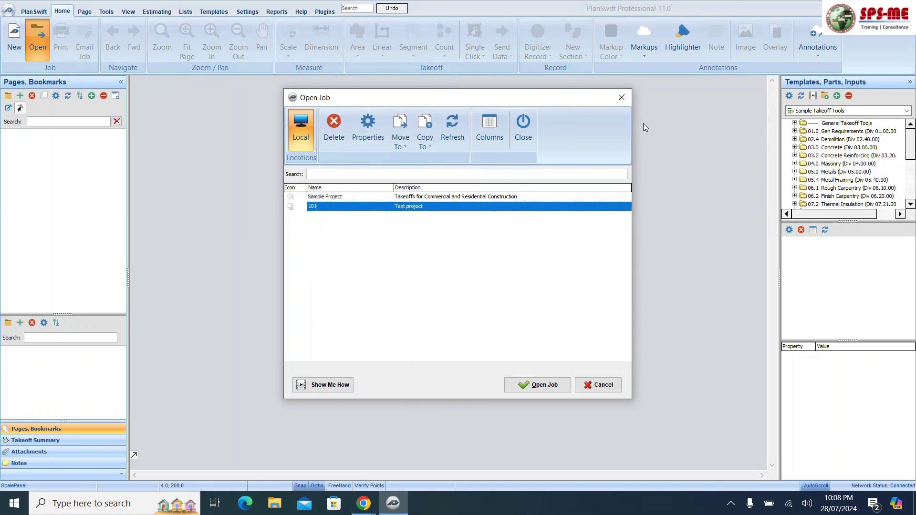
{"action": "left_click", "coordinate": [620, 98]}
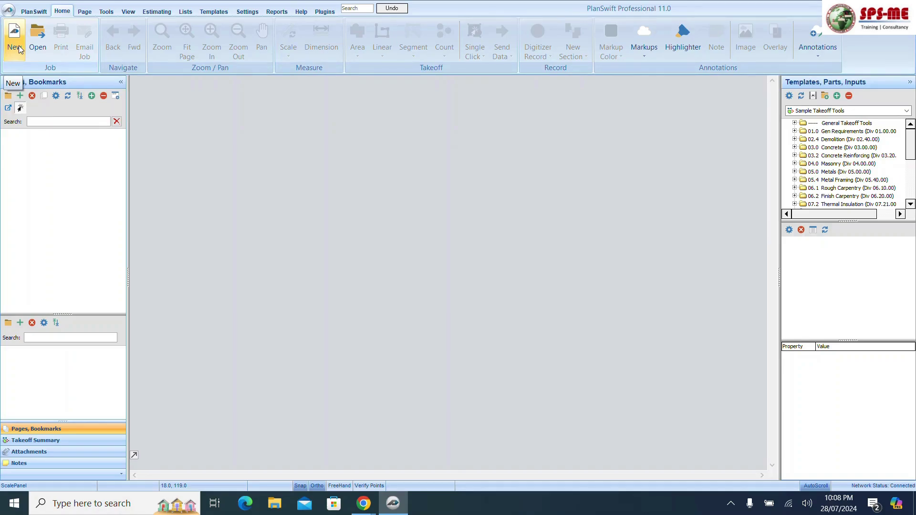
Add a new data storage location in the settings, enter the student's name as its name and set its color to orange
{"action": "left_click", "coordinate": [247, 11]}
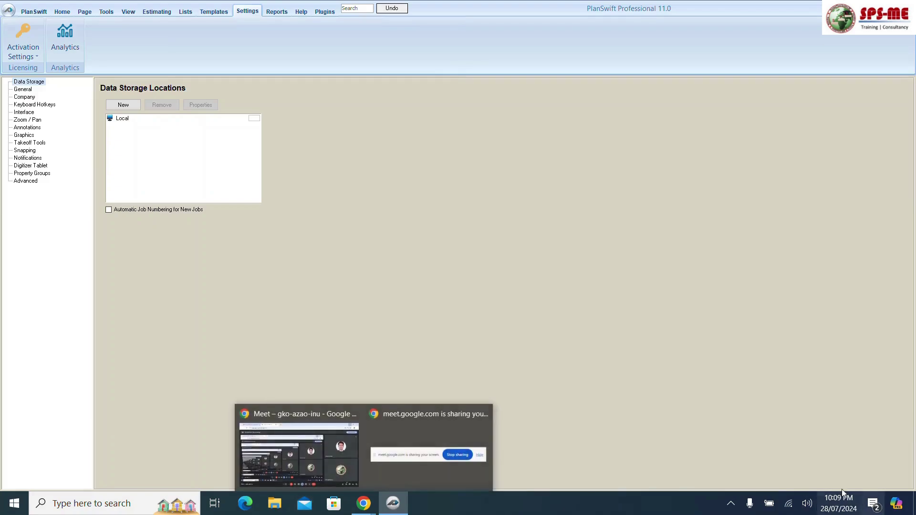
{"action": "left_click", "coordinate": [725, 509]}
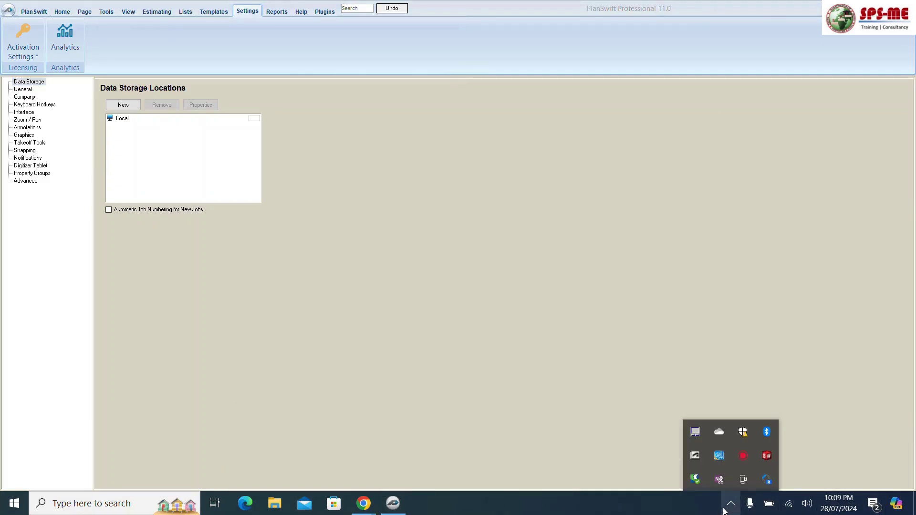
{"action": "left_click", "coordinate": [136, 107]}
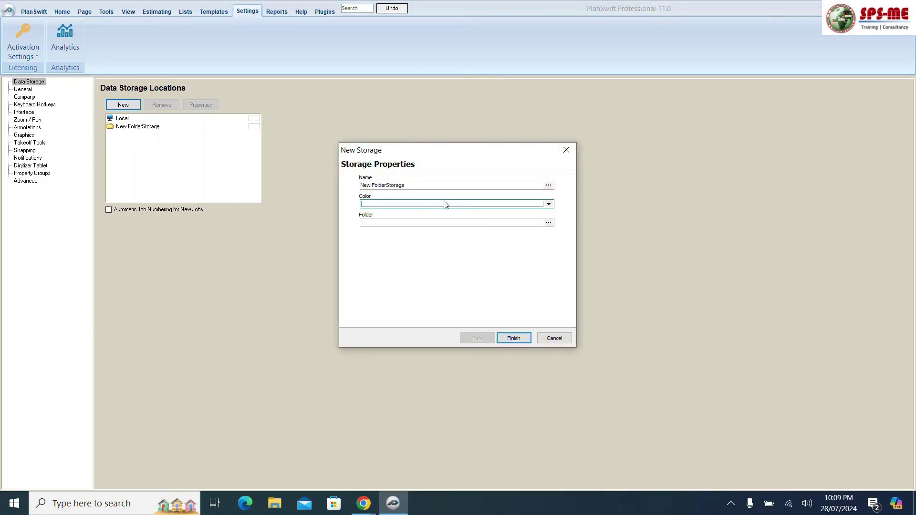
{"action": "left_click", "coordinate": [419, 186]}
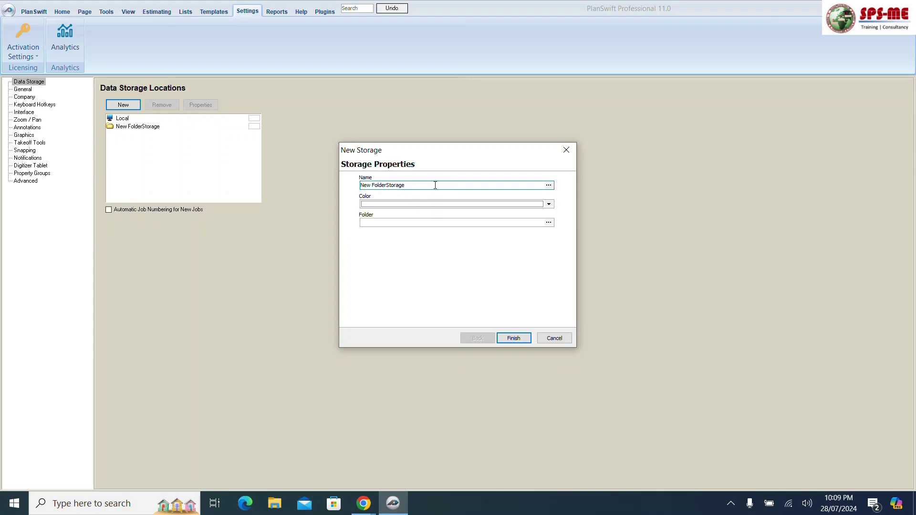
{"action": "left_click", "coordinate": [548, 185]}
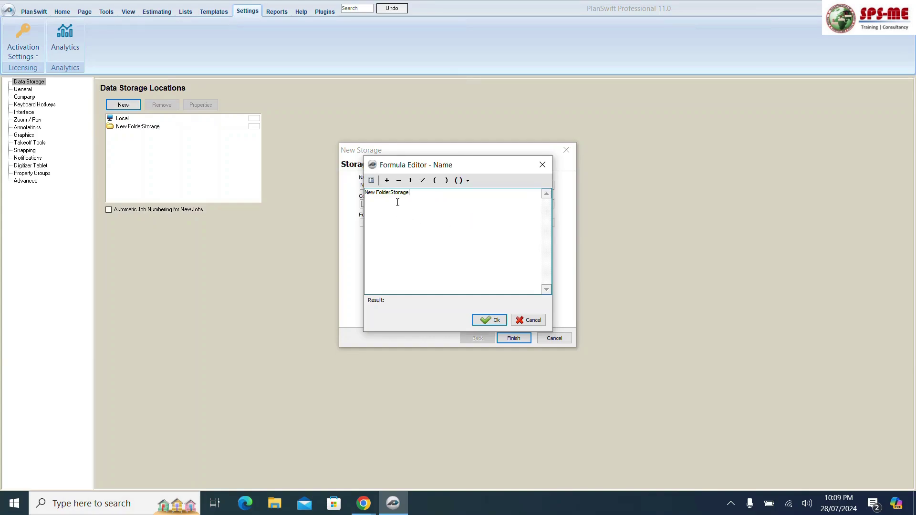
{"action": "left_click", "coordinate": [542, 164]}
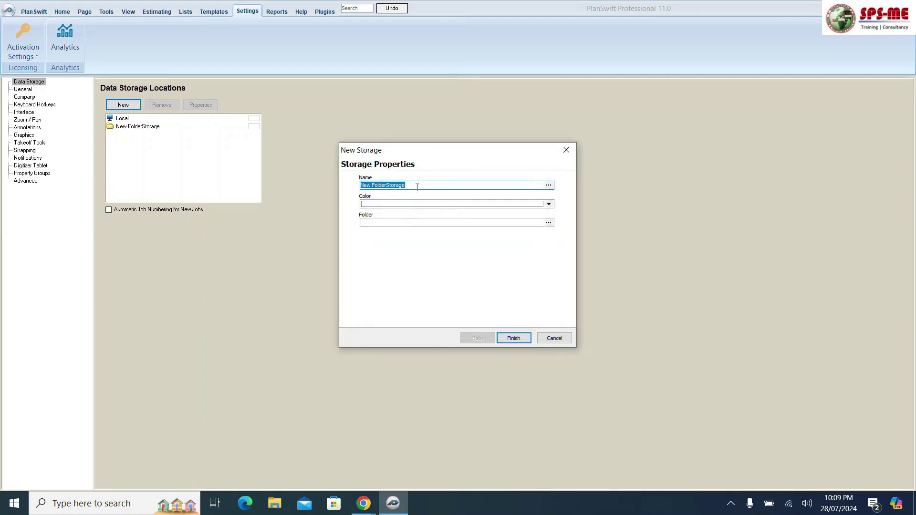
{"action": "left_click", "coordinate": [422, 184]}
{"action": "left_click_drag", "start_coordinate": [417, 187], "coordinate": [258, 187]}
{"action": "type", "text": "Navaneeth"}
{"action": "left_click", "coordinate": [548, 204]}
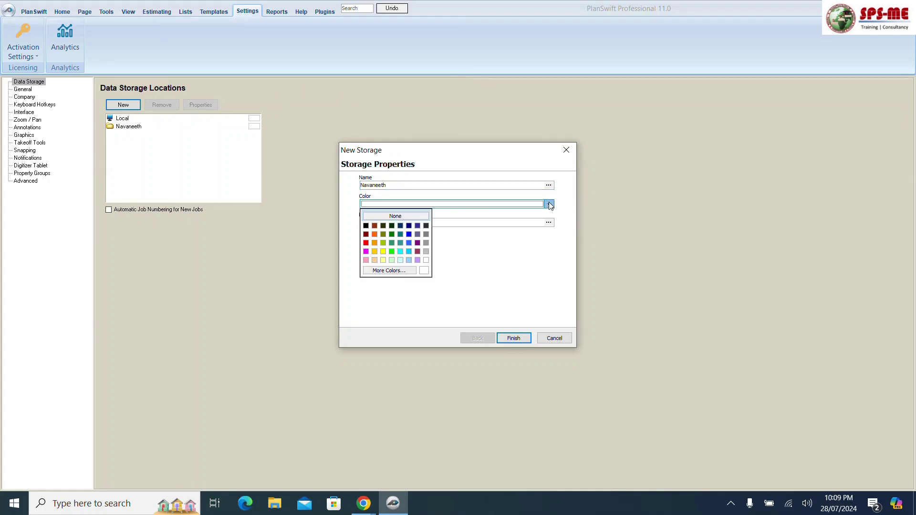
{"action": "left_click", "coordinate": [374, 236]}
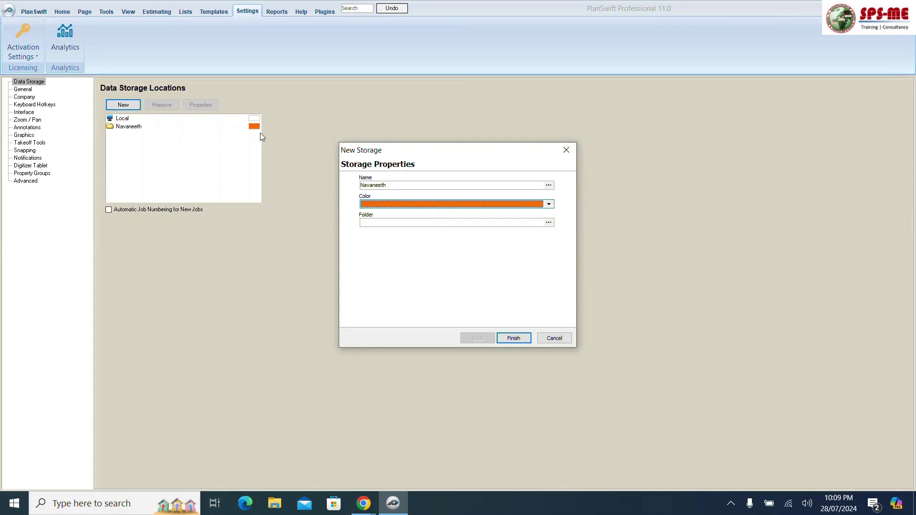
Set the new storage's folder to the student's own folder inside Documents\My_Data\STUDENT
{"action": "left_click", "coordinate": [549, 223]}
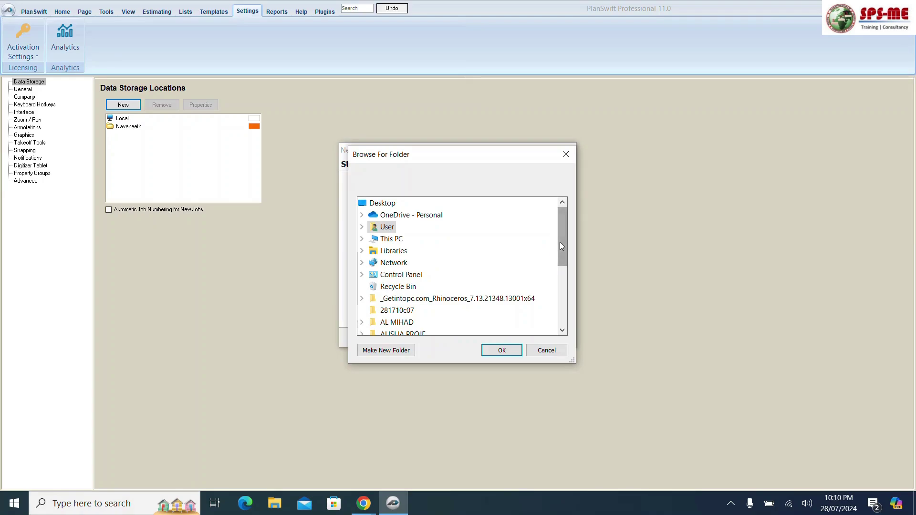
{"action": "left_click_drag", "start_coordinate": [559, 242], "coordinate": [561, 260]}
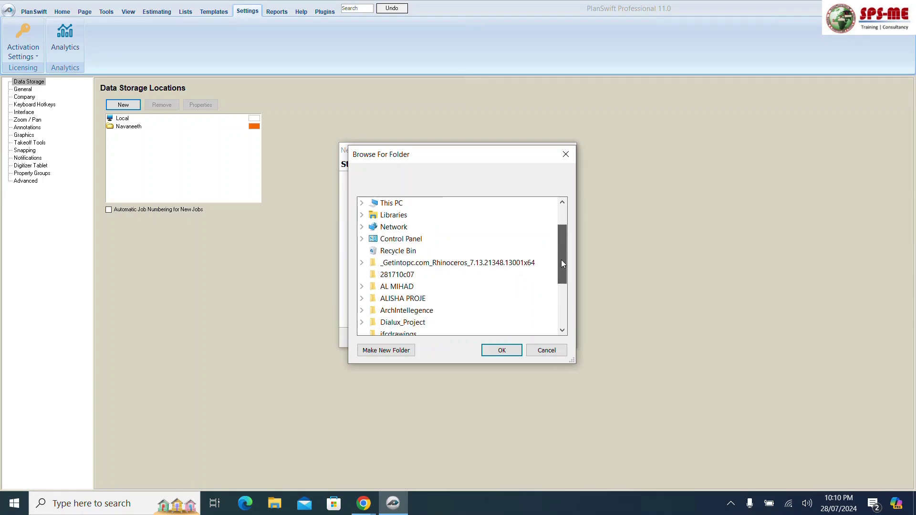
{"action": "left_click", "coordinate": [361, 202]}
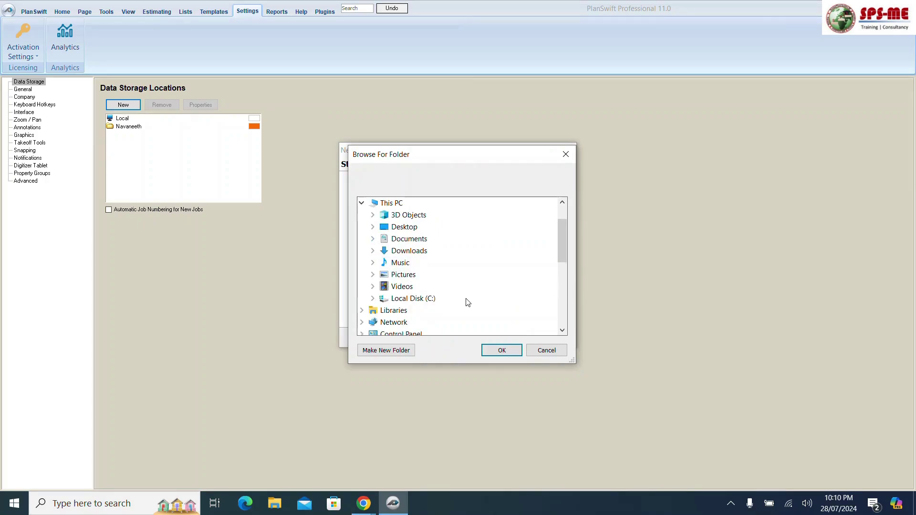
{"action": "left_click", "coordinate": [372, 239]}
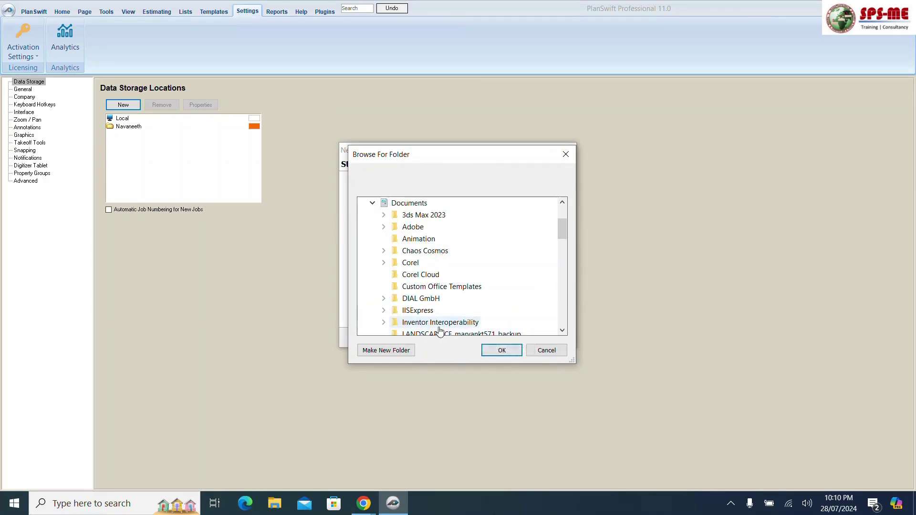
{"action": "scroll", "coordinate": [428, 310], "scroll_direction": "down", "scroll_amount": 2}
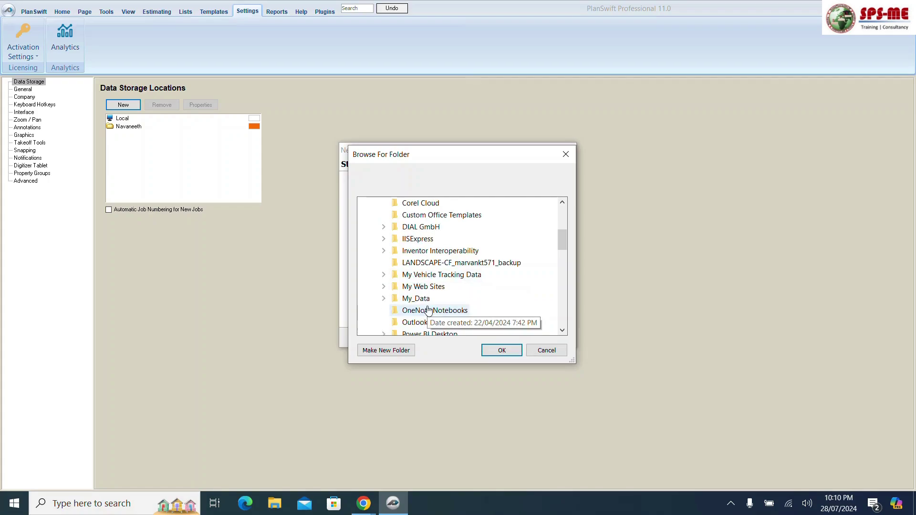
{"action": "left_click", "coordinate": [382, 298]}
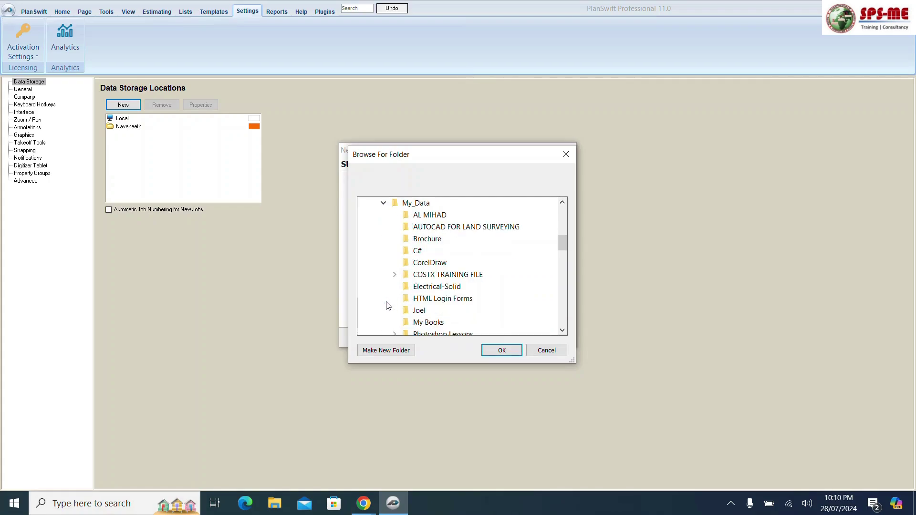
{"action": "scroll", "coordinate": [469, 299], "scroll_direction": "down", "scroll_amount": 1}
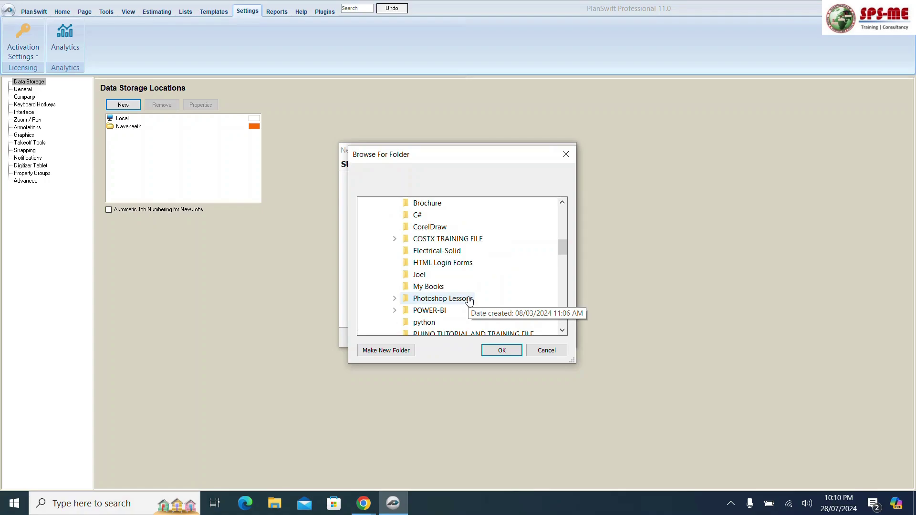
{"action": "scroll", "coordinate": [469, 299], "scroll_direction": "down", "scroll_amount": 2}
{"action": "left_click", "coordinate": [394, 311]}
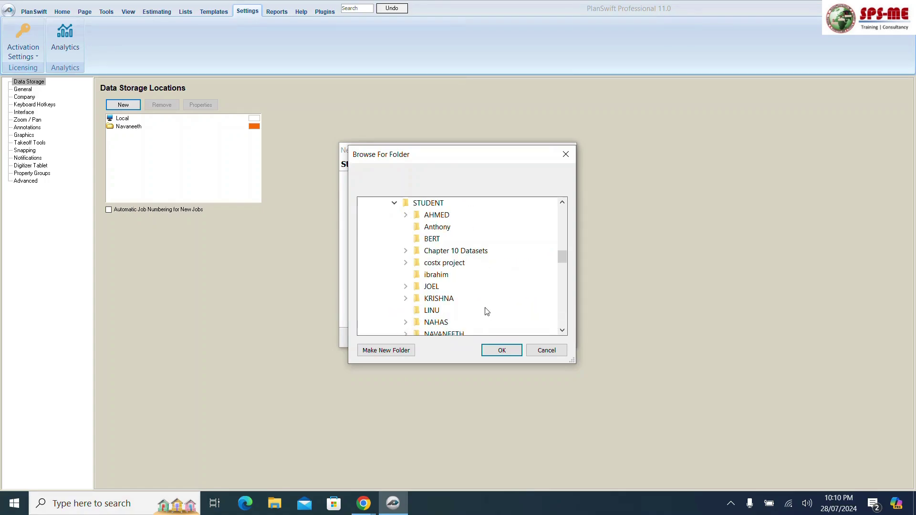
{"action": "scroll", "coordinate": [486, 310], "scroll_direction": "down", "scroll_amount": 4}
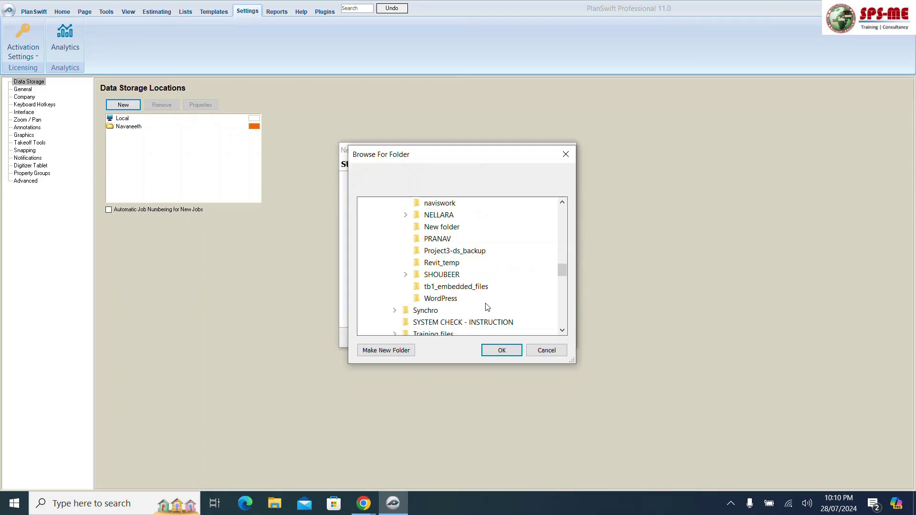
{"action": "scroll", "coordinate": [486, 307], "scroll_direction": "down", "scroll_amount": 1}
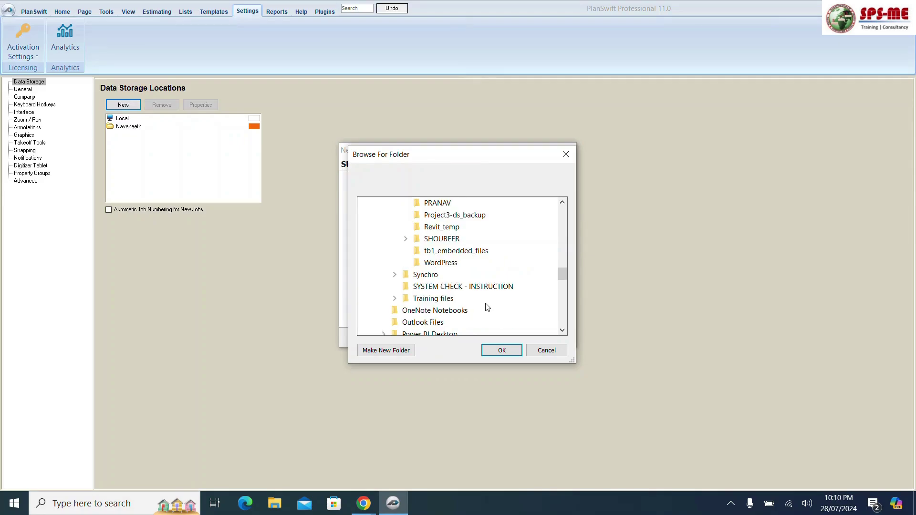
{"action": "scroll", "coordinate": [486, 307], "scroll_direction": "up", "scroll_amount": 2}
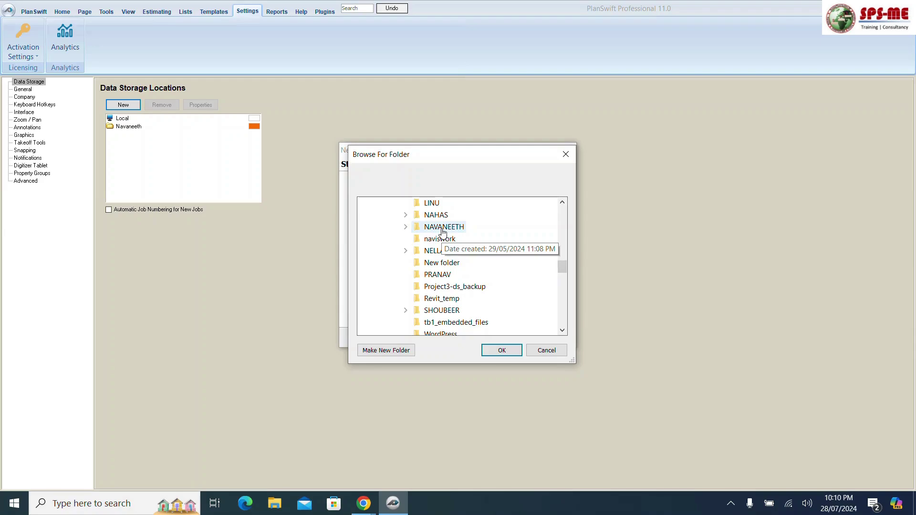
{"action": "double_click", "coordinate": [442, 228]}
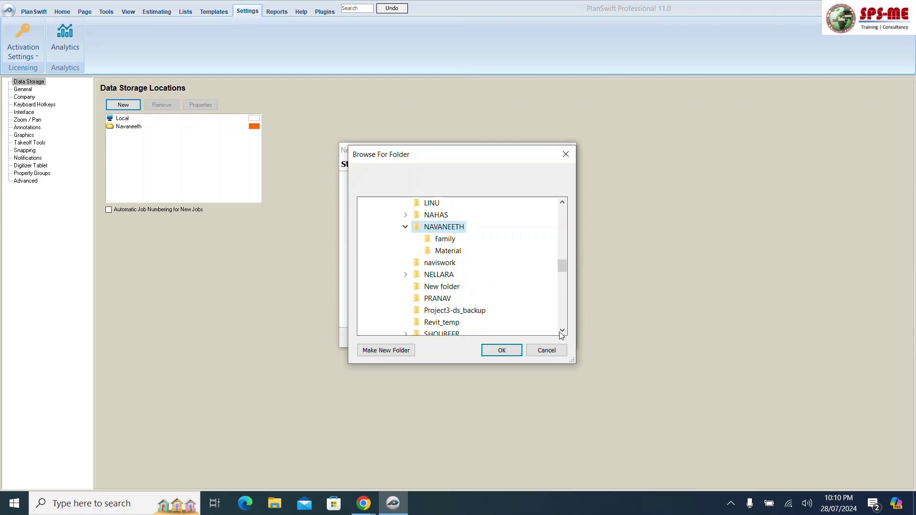
{"action": "left_click", "coordinate": [501, 350]}
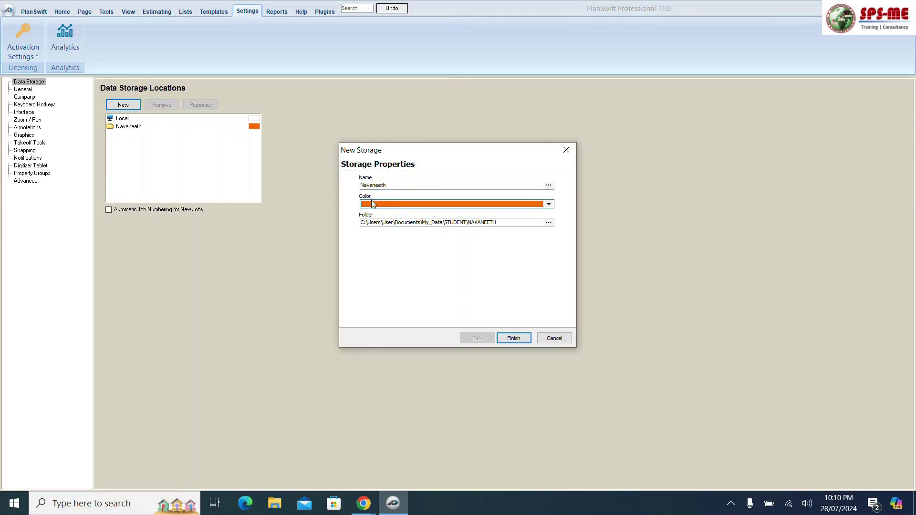
Finish creating the storage location and continue without requesting more information about the missing Data.xml file
{"action": "left_click", "coordinate": [513, 338]}
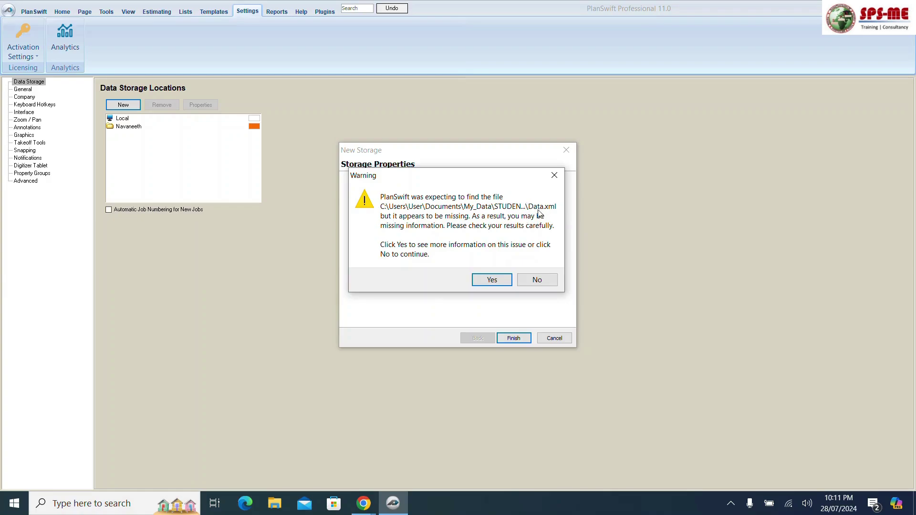
{"action": "left_click", "coordinate": [554, 176]}
{"action": "left_click", "coordinate": [537, 281]}
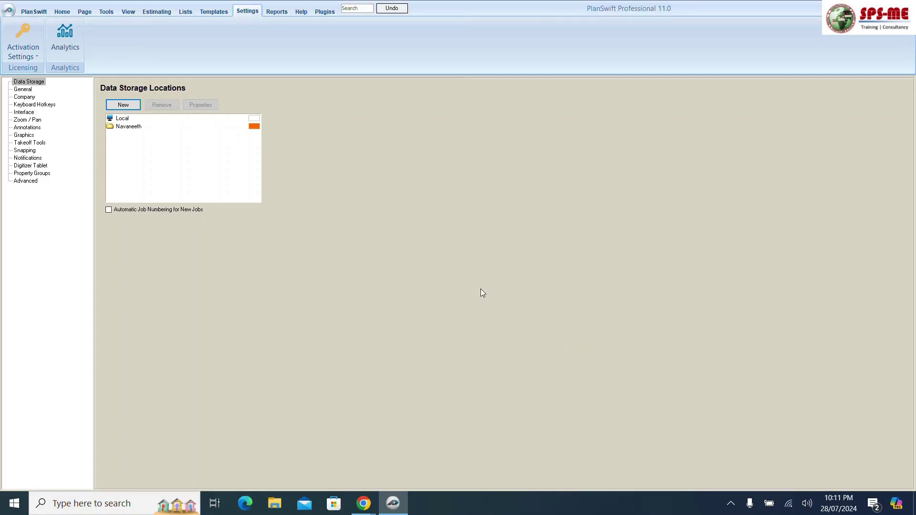
Remove the orange storage location named after the student from the data storage locations
{"action": "left_click", "coordinate": [153, 126]}
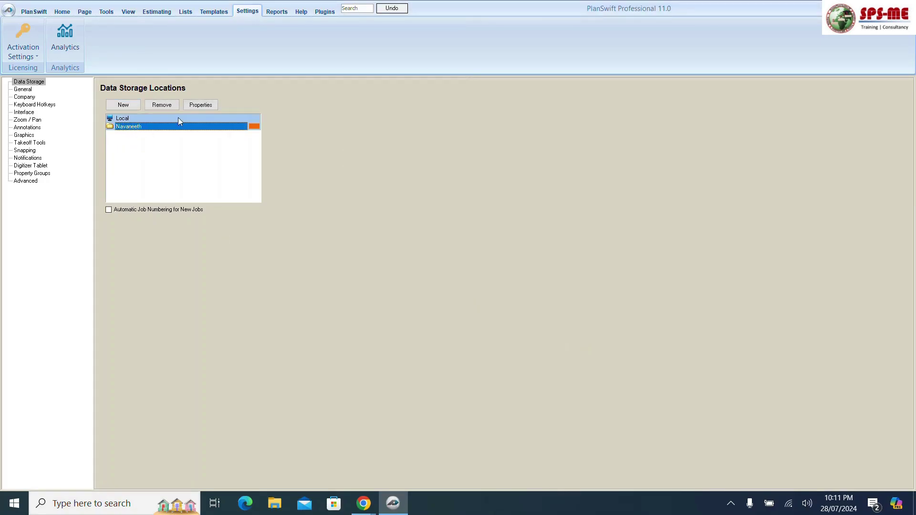
{"action": "left_click", "coordinate": [162, 105]}
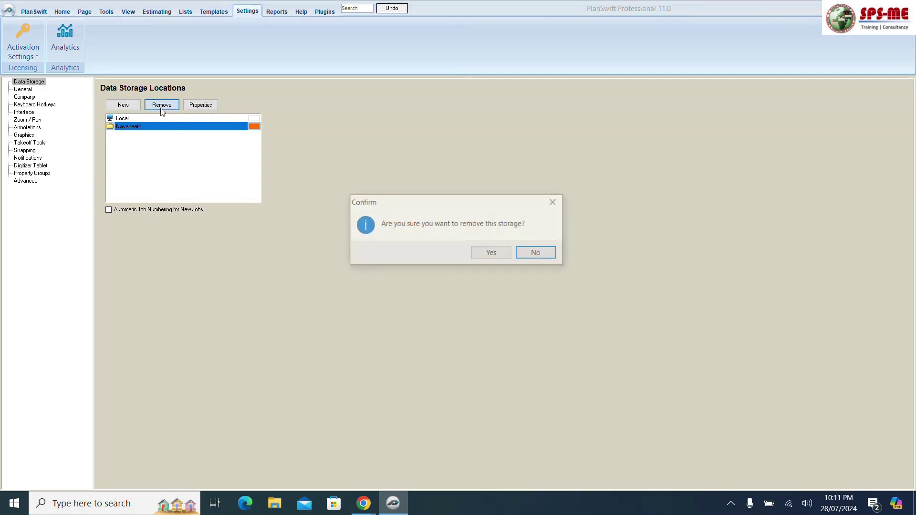
{"action": "left_click", "coordinate": [501, 257]}
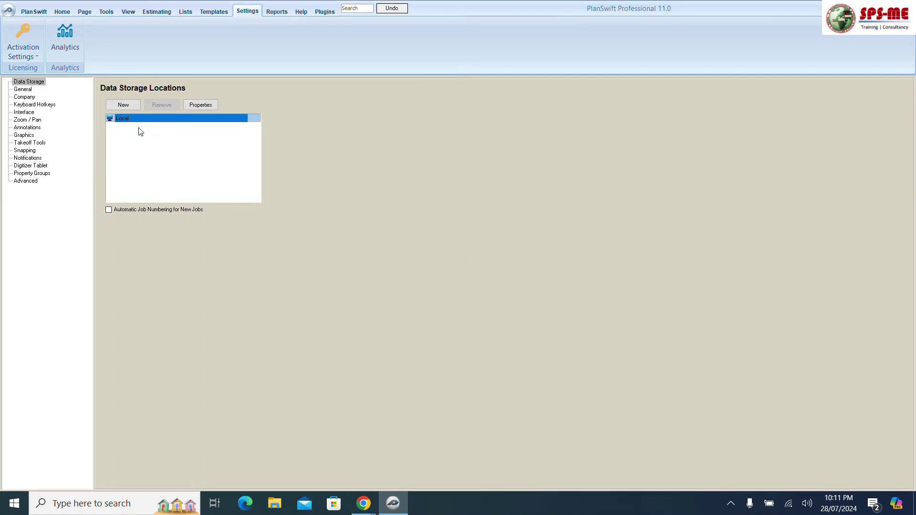
Switch to File Explorer and view the drives under This PC
{"action": "left_click", "coordinate": [268, 508]}
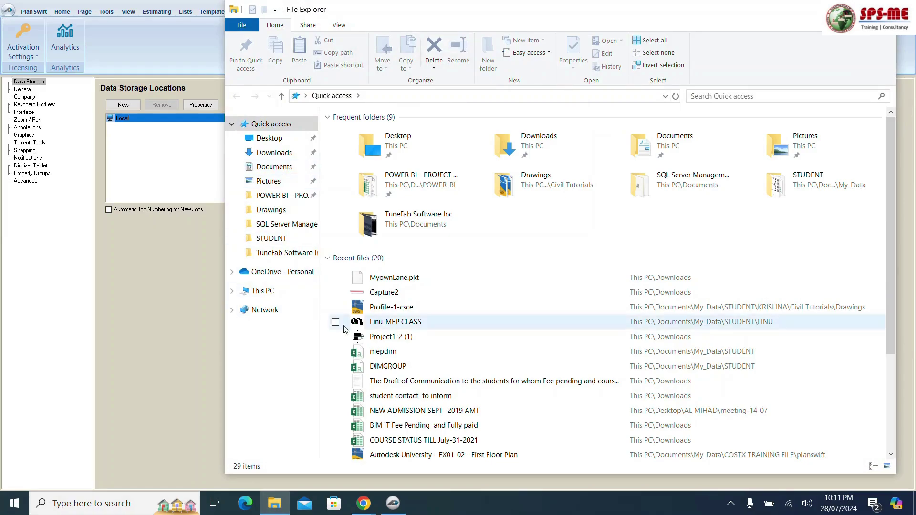
{"action": "left_click", "coordinate": [266, 291]}
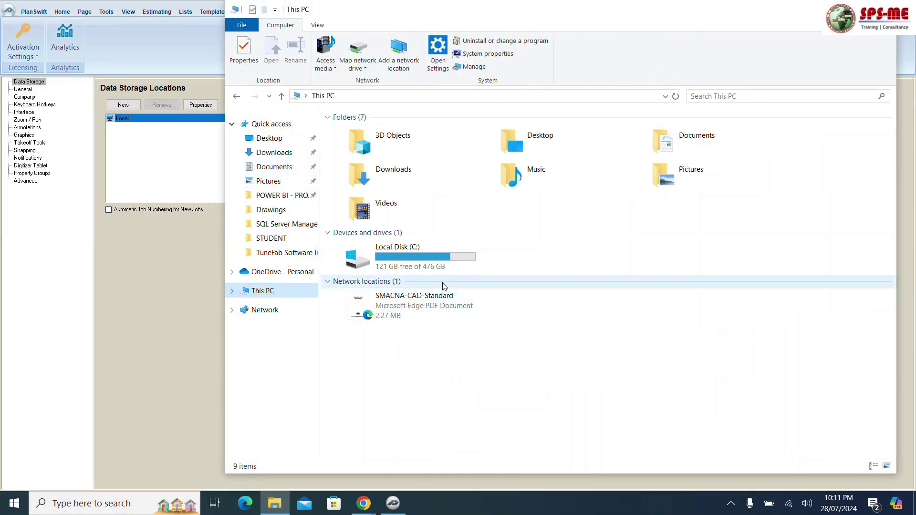
{"action": "mouse_move", "coordinate": [440, 265]}
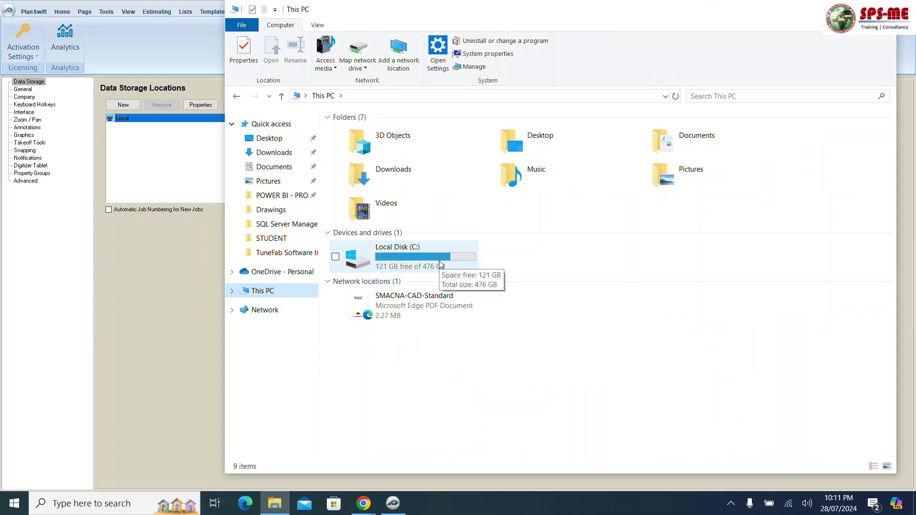
{"action": "left_click", "coordinate": [699, 144]}
{"action": "double_click", "coordinate": [699, 143]}
{"action": "left_click", "coordinate": [378, 200]}
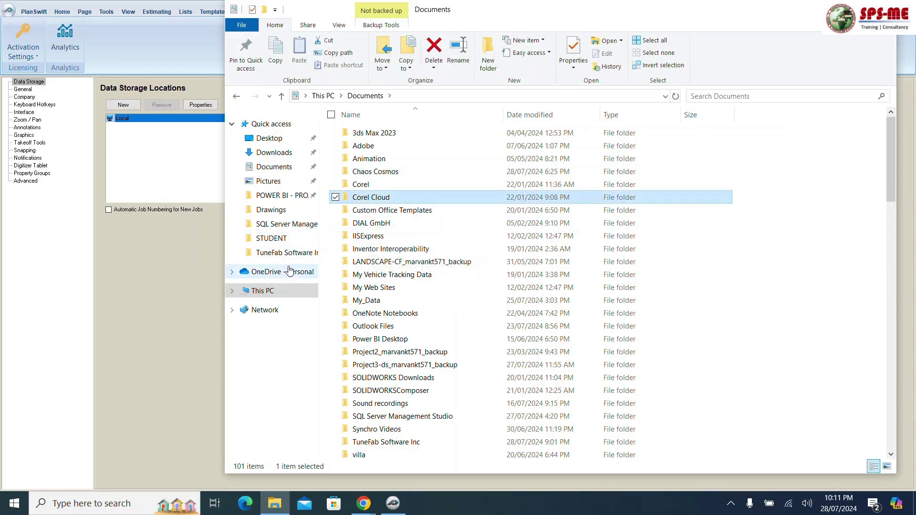
{"action": "left_click", "coordinate": [262, 291]}
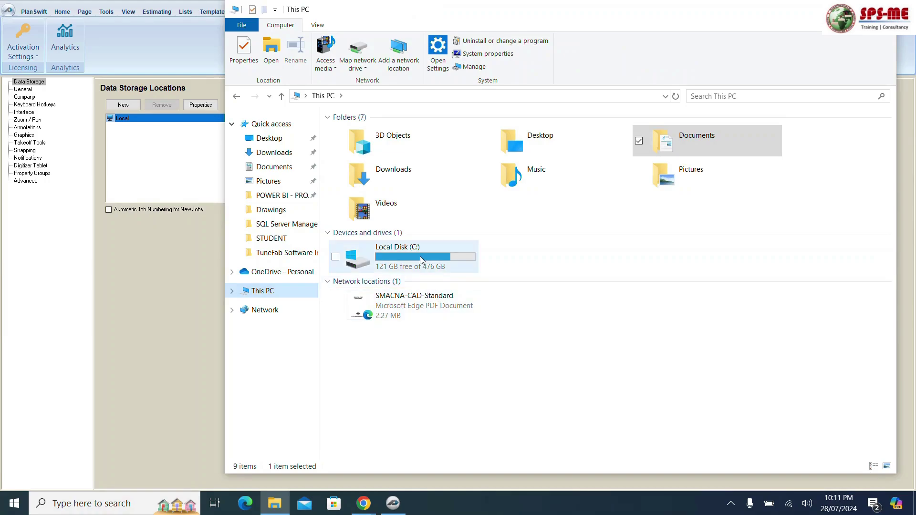
Open the PlanSwift11 installation folder inside Program Files (x86) on Local Disk (C:)
{"action": "double_click", "coordinate": [418, 258]}
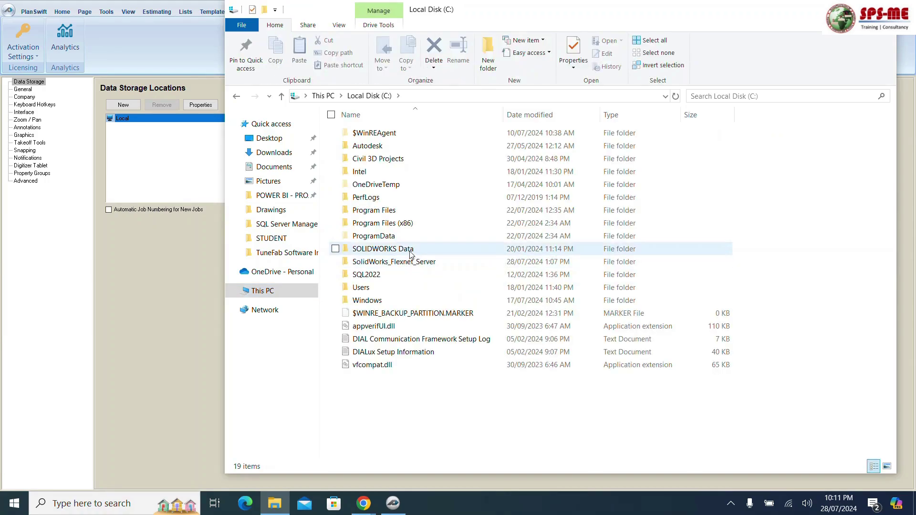
{"action": "double_click", "coordinate": [410, 226]}
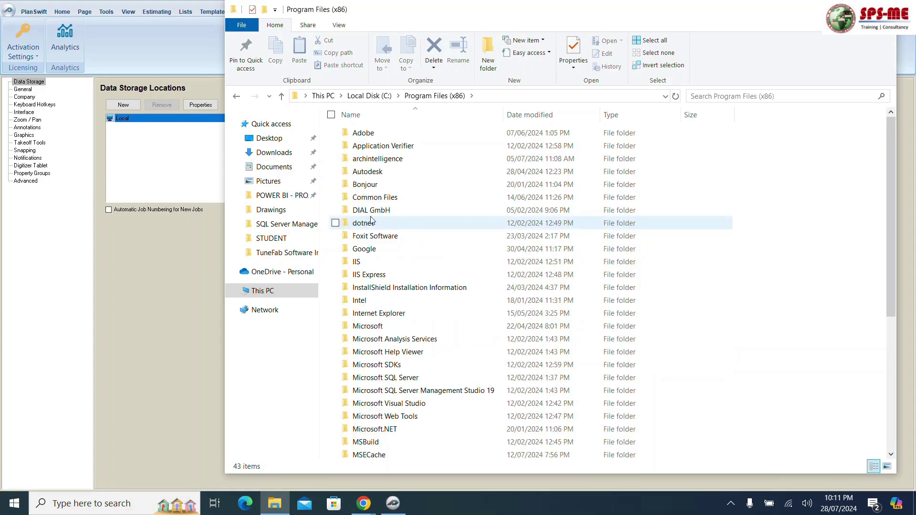
{"action": "left_click", "coordinate": [371, 196]}
{"action": "type", "text": "plan"}
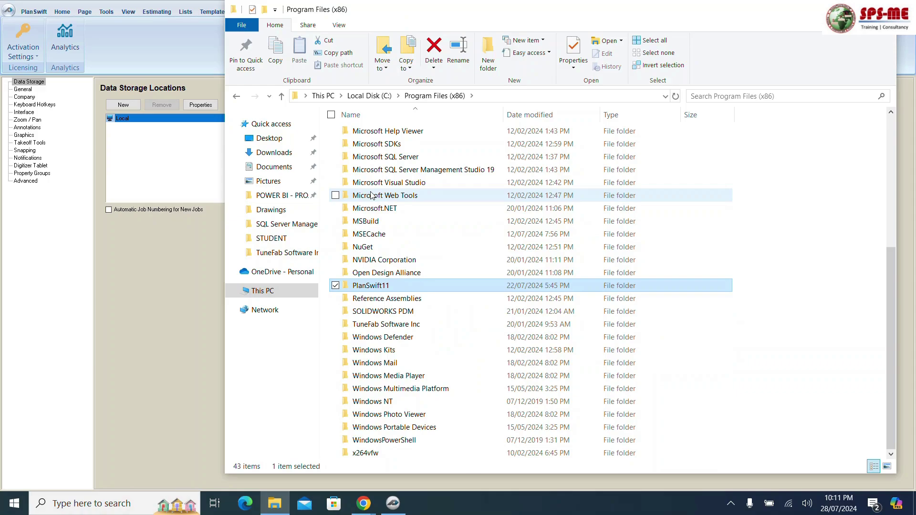
{"action": "key", "text": "Return"}
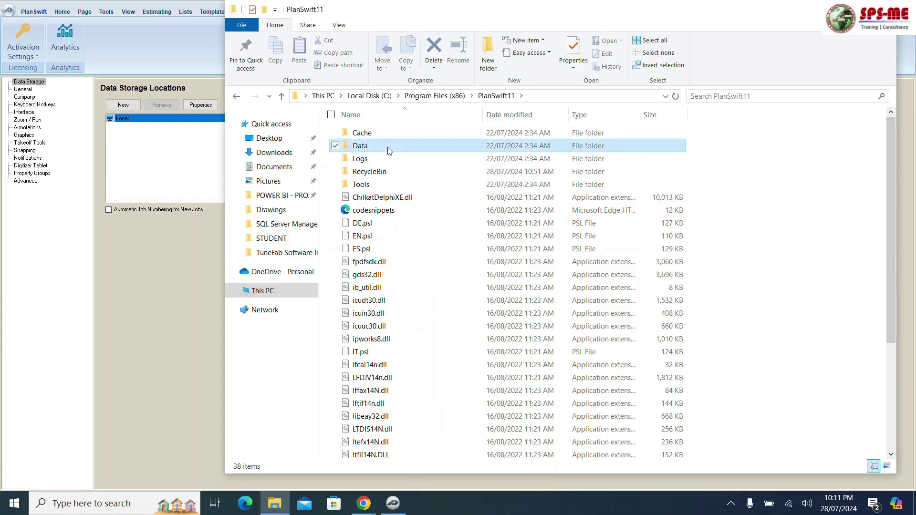
Go to the Data\Storages subfolder and check the file type in the Data file's properties
{"action": "double_click", "coordinate": [388, 149]}
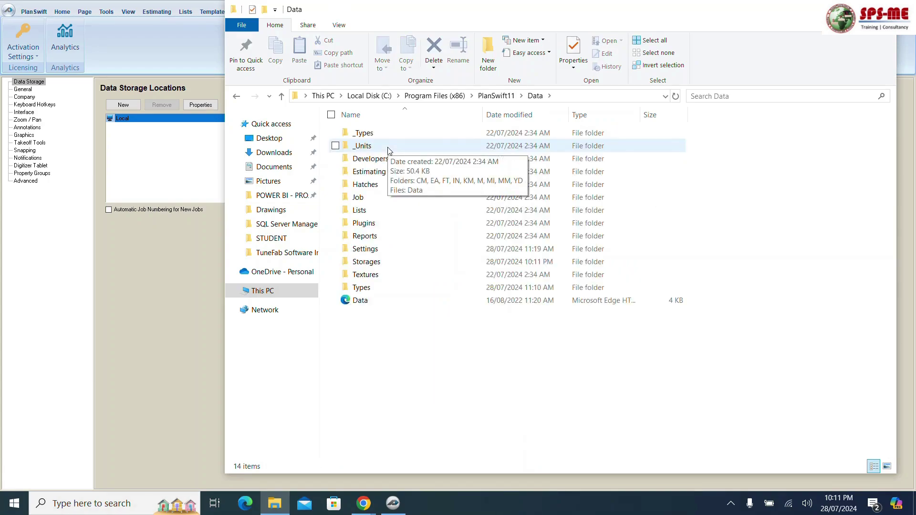
{"action": "double_click", "coordinate": [381, 262]}
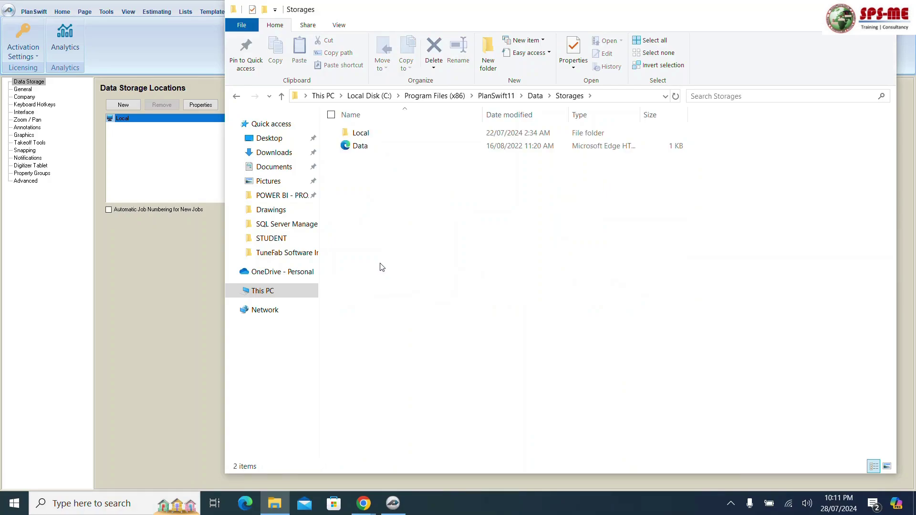
{"action": "left_click", "coordinate": [363, 151]}
{"action": "right_click", "coordinate": [362, 151]}
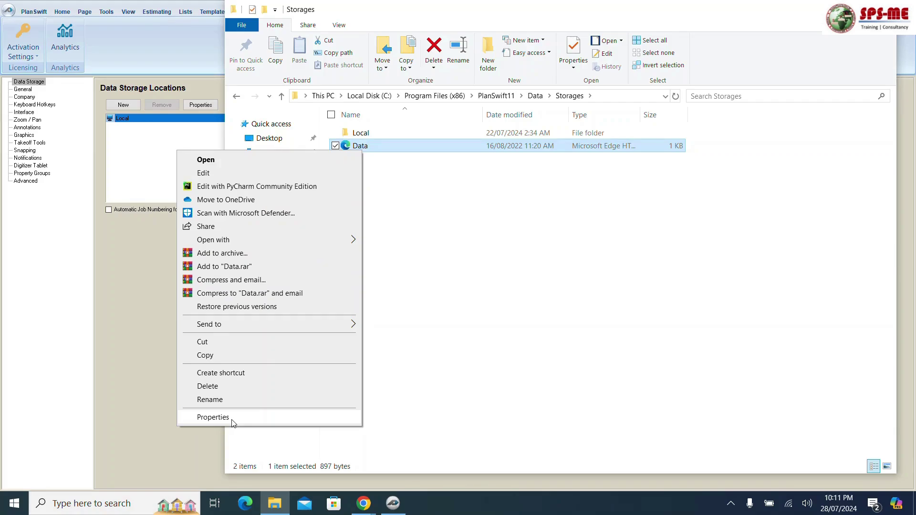
{"action": "left_click", "coordinate": [213, 417]}
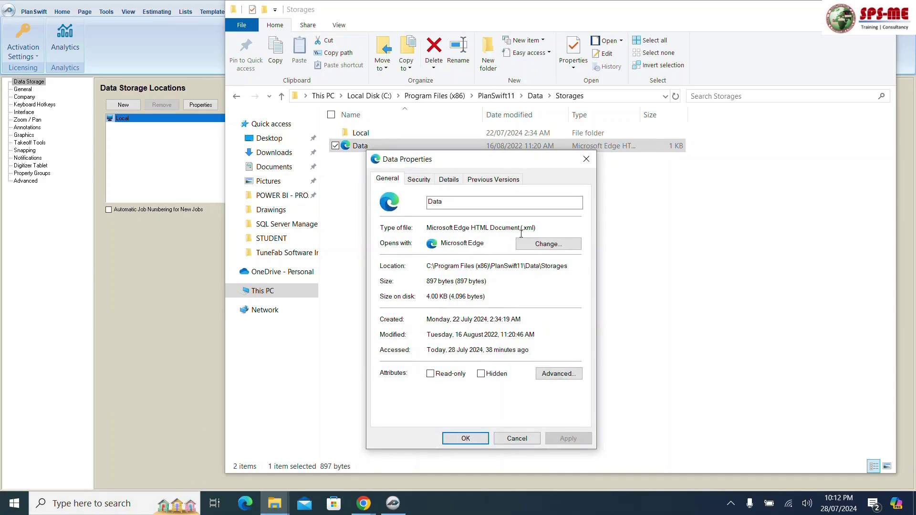
{"action": "left_click", "coordinate": [586, 159]}
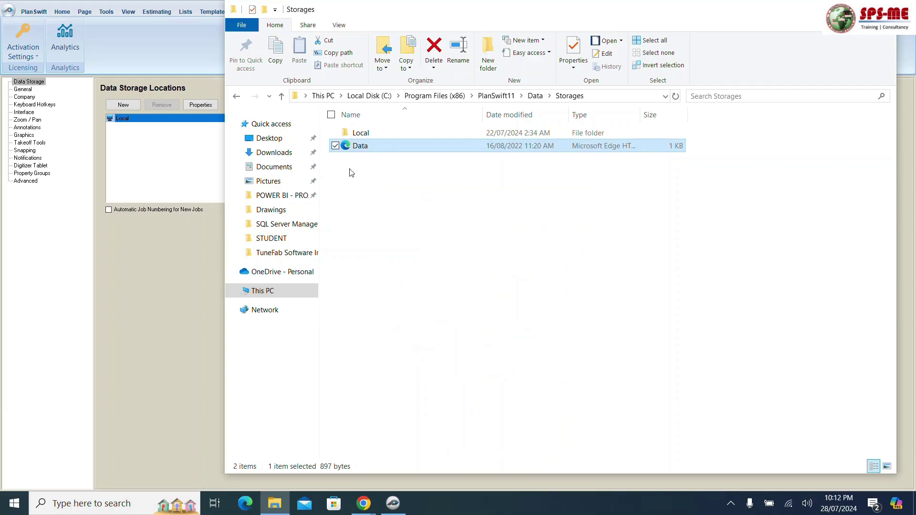
Look through the Jobs folder inside the Local storage folder and close File Explorer
{"action": "double_click", "coordinate": [405, 135]}
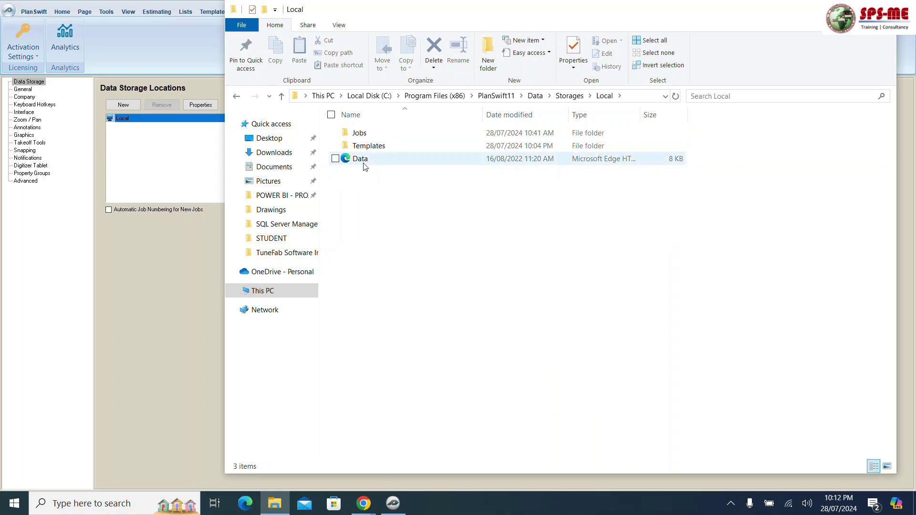
{"action": "double_click", "coordinate": [369, 138]}
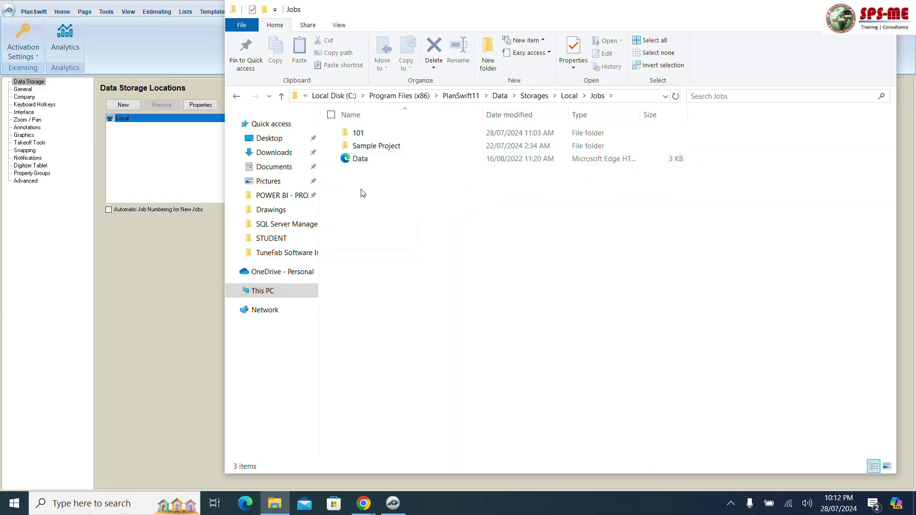
{"action": "key", "text": "alt+F4"}
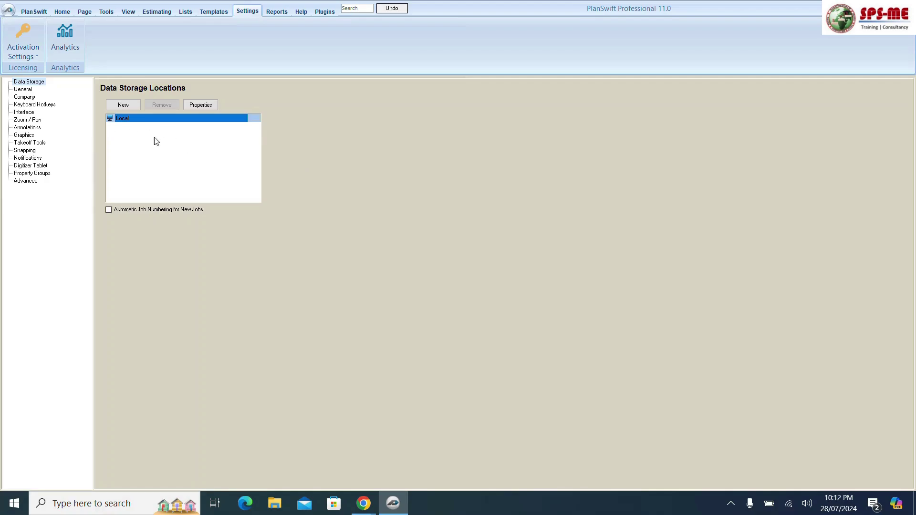
Start a new job with job number NAV-101 and the student's name plus CLASS FILE as its description, leaving the notes empty
{"action": "left_click", "coordinate": [34, 10]}
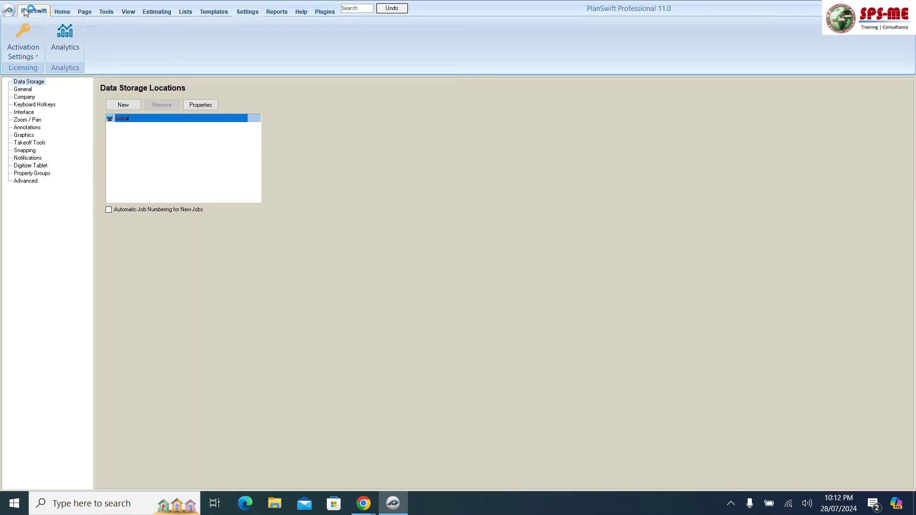
{"action": "left_click", "coordinate": [64, 14]}
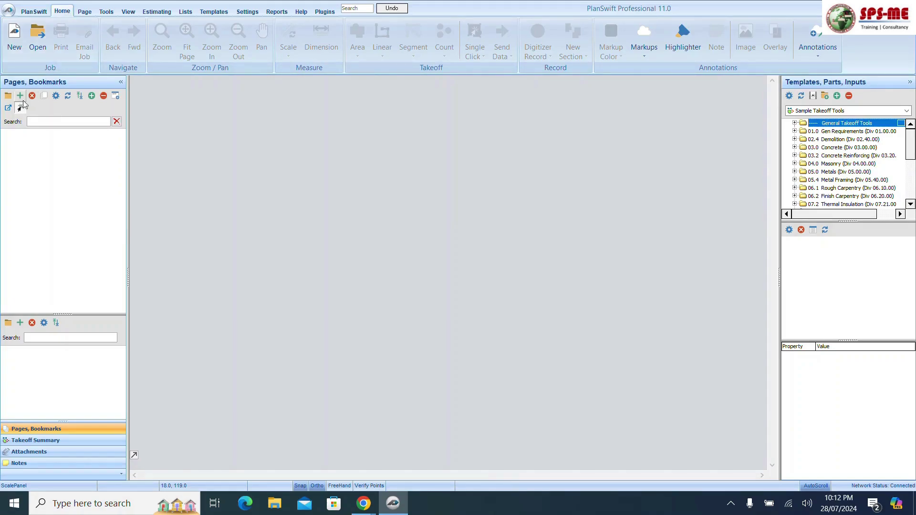
{"action": "left_click", "coordinate": [15, 39]}
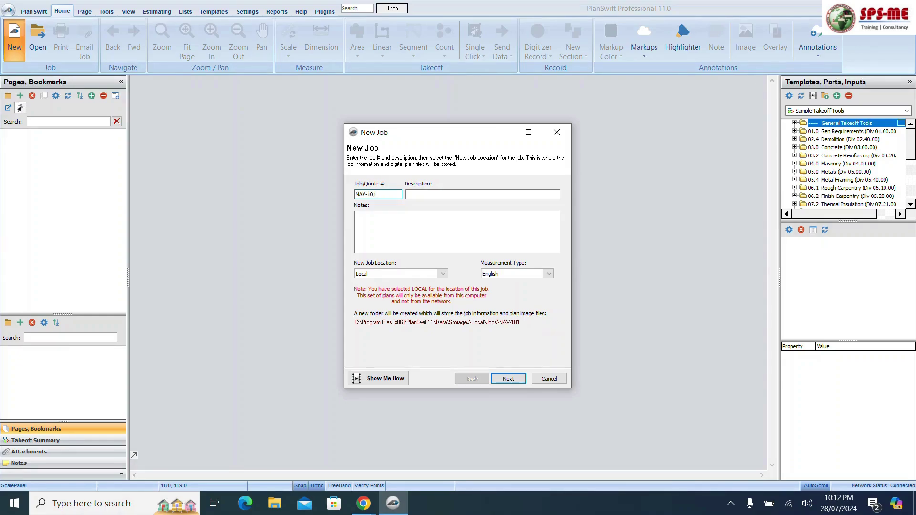
{"action": "left_click", "coordinate": [437, 196]}
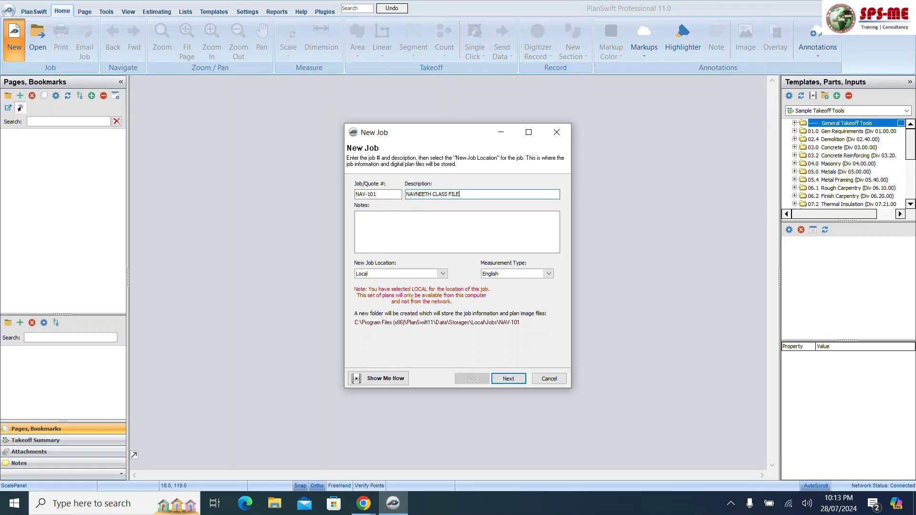
{"action": "left_click", "coordinate": [417, 224]}
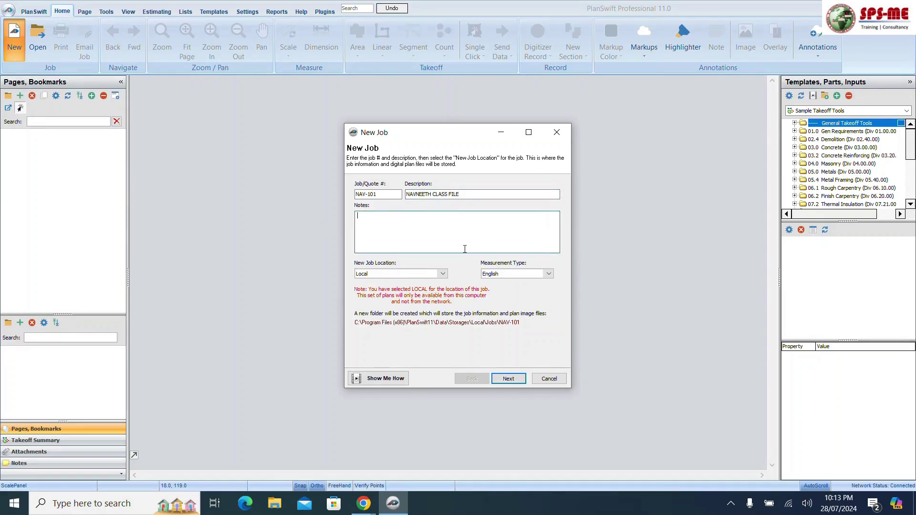
Store the new job in the Local location, set its measurement type to Metric and continue to the image files
{"action": "left_click", "coordinate": [443, 274]}
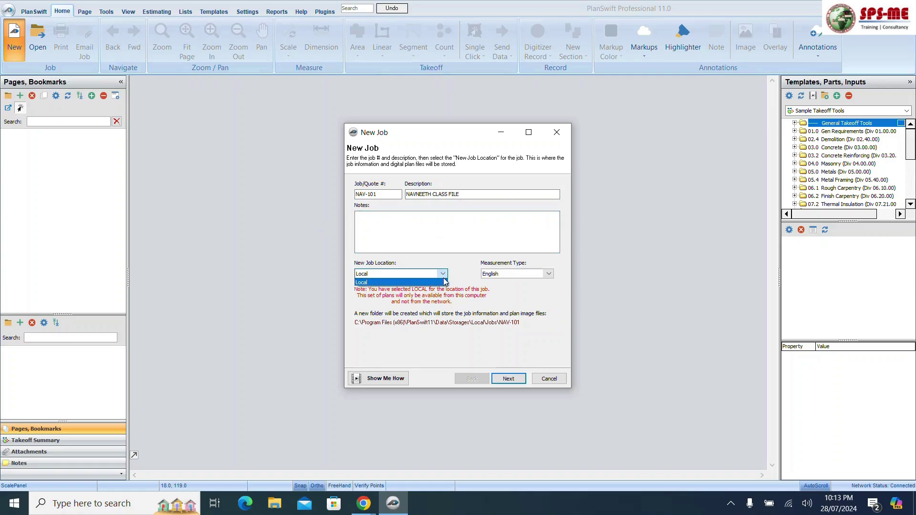
{"action": "left_click", "coordinate": [444, 282]}
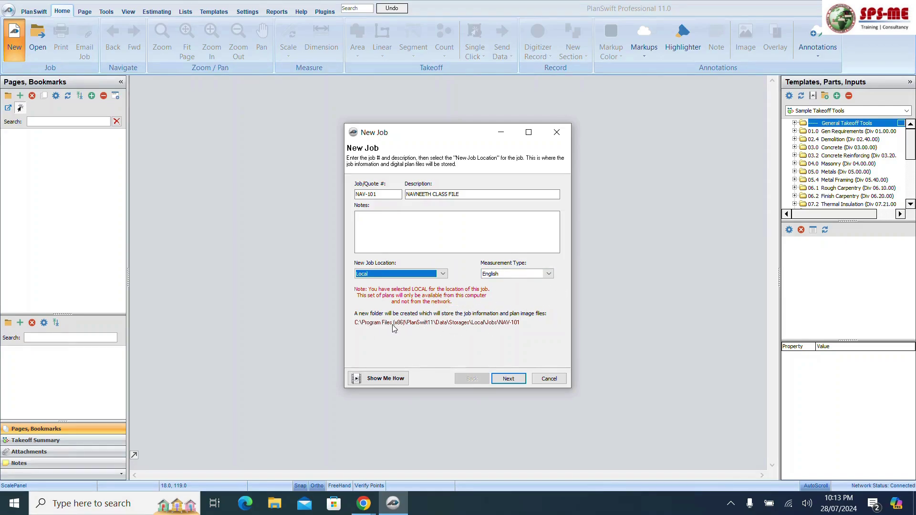
{"action": "left_click", "coordinate": [548, 275]}
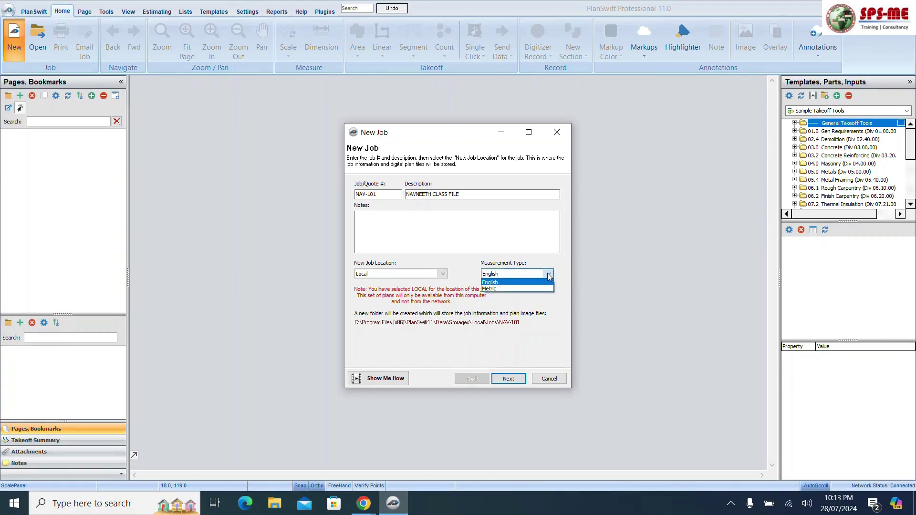
{"action": "left_click", "coordinate": [496, 289]}
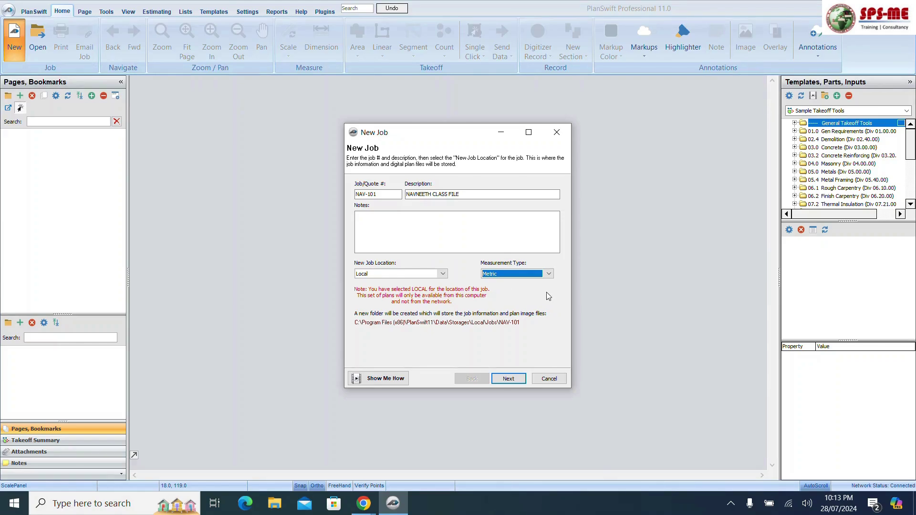
{"action": "left_click", "coordinate": [507, 378]}
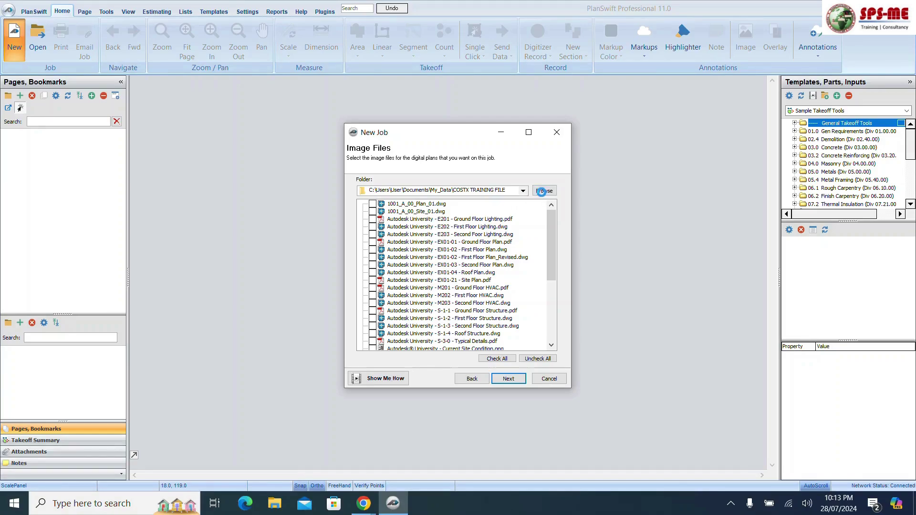
Choose Documents\My_Data\COSTX TRAINING FILE as the source folder for the job's plan image files
{"action": "left_click", "coordinate": [544, 191]}
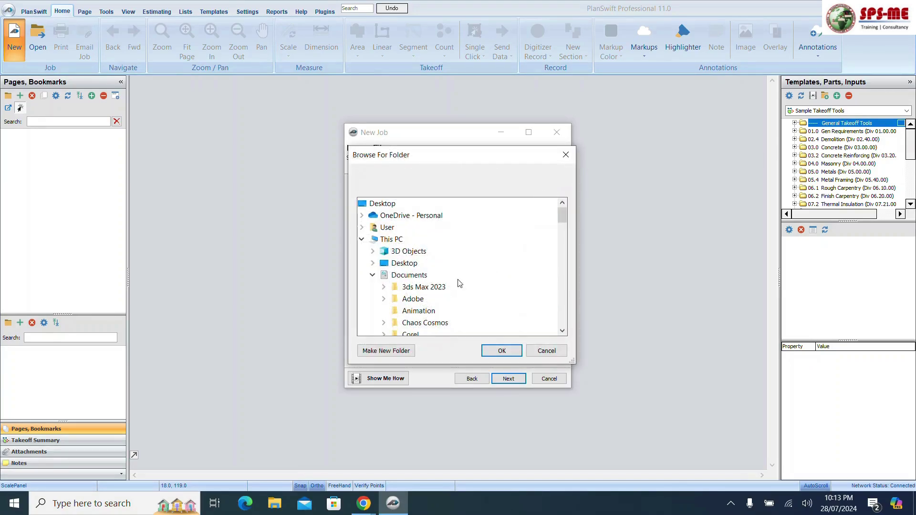
{"action": "scroll", "coordinate": [434, 287], "scroll_direction": "down", "scroll_amount": 3}
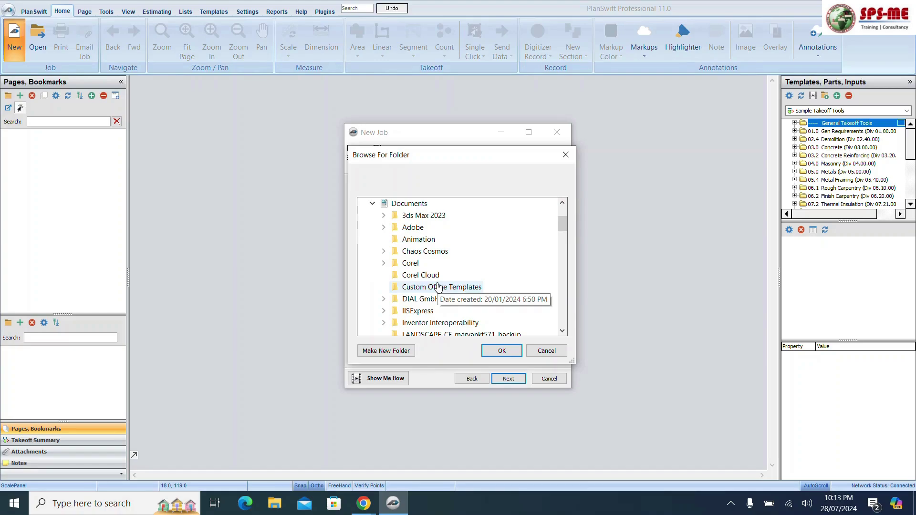
{"action": "scroll", "coordinate": [515, 310], "scroll_direction": "down", "scroll_amount": 1}
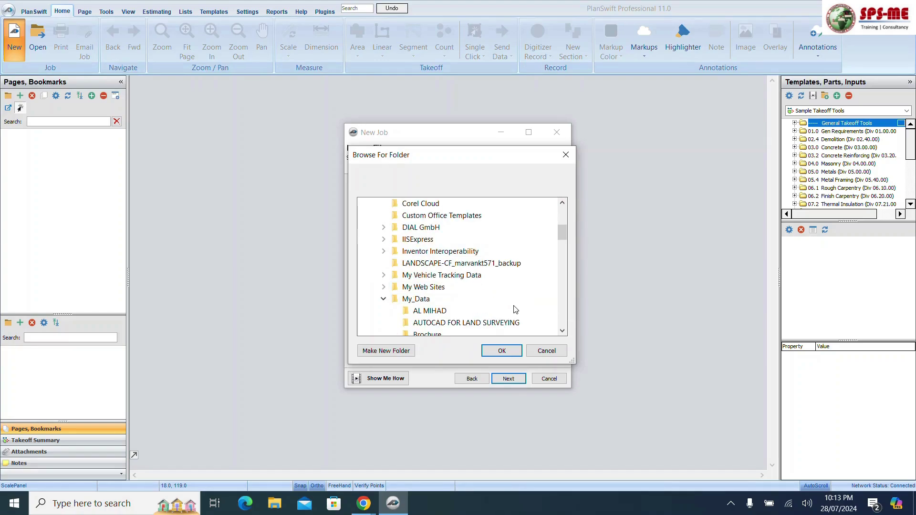
{"action": "scroll", "coordinate": [515, 309], "scroll_direction": "down", "scroll_amount": 2}
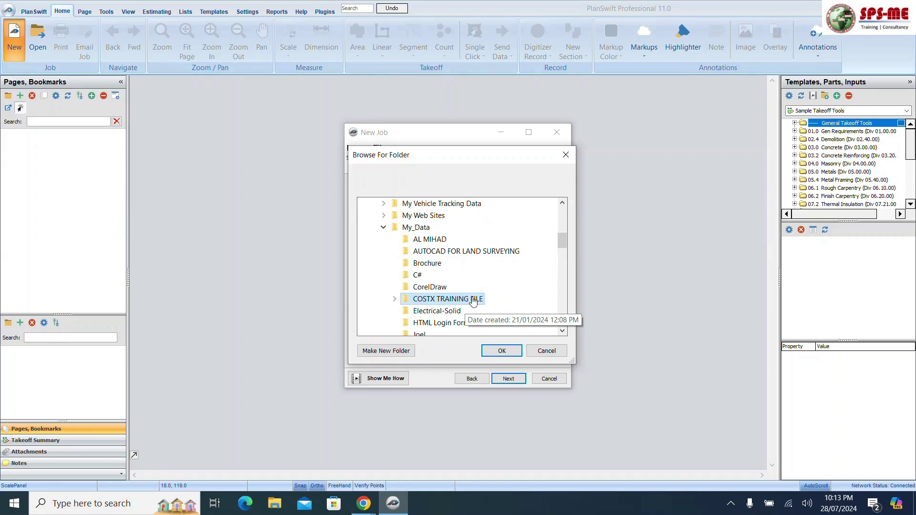
{"action": "left_click", "coordinate": [502, 351]}
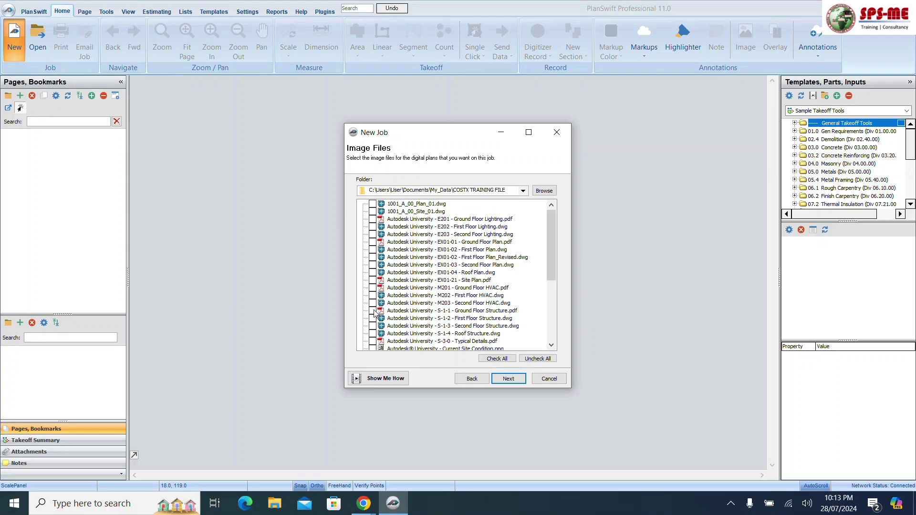
Include Autodesk University - EX01-01 - Ground Floor Plan.pdf among the new job's image files
{"action": "scroll", "coordinate": [431, 258], "scroll_direction": "down", "scroll_amount": 4}
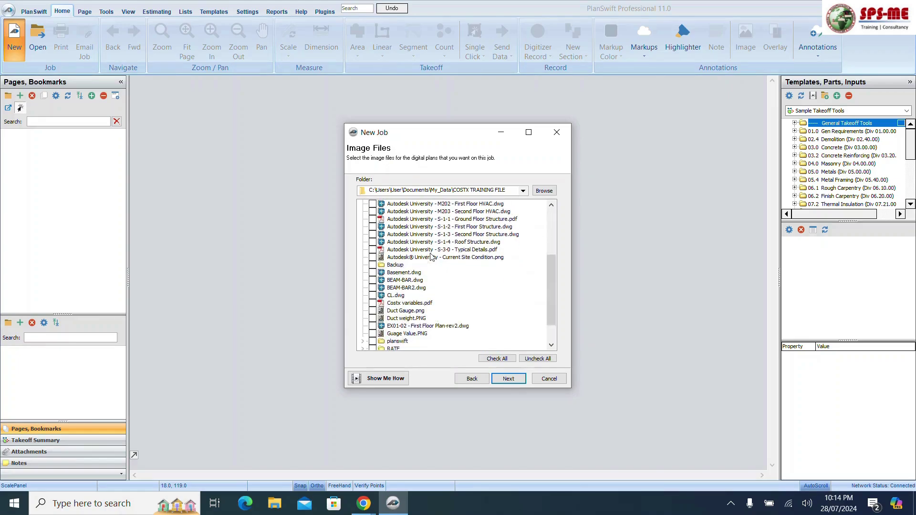
{"action": "scroll", "coordinate": [431, 258], "scroll_direction": "up", "scroll_amount": 4}
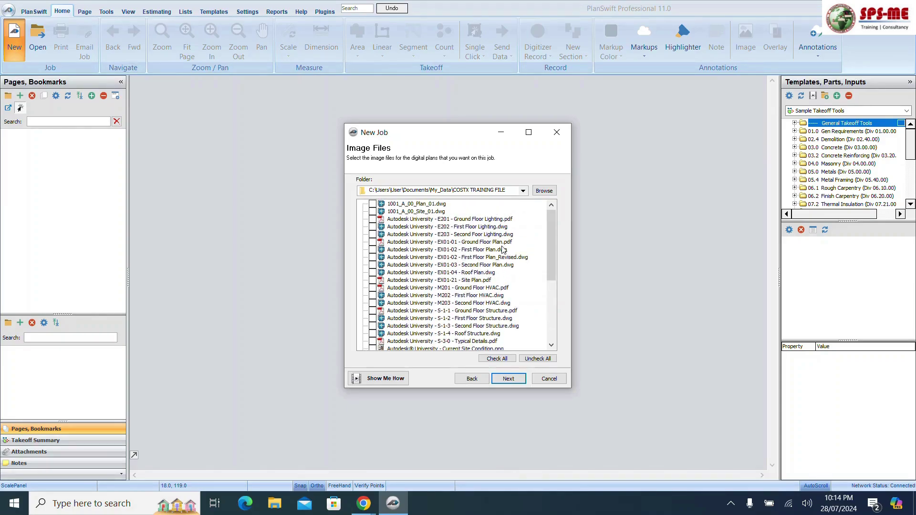
{"action": "left_click", "coordinate": [373, 242]}
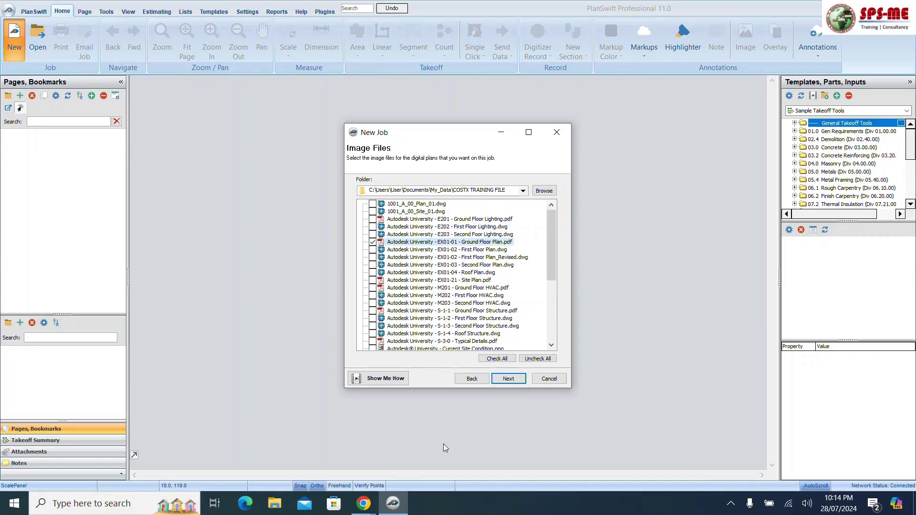
Try to create the job with its PDF converted to TIF at 300 DPI, and cancel the file copying
{"action": "left_click", "coordinate": [507, 383]}
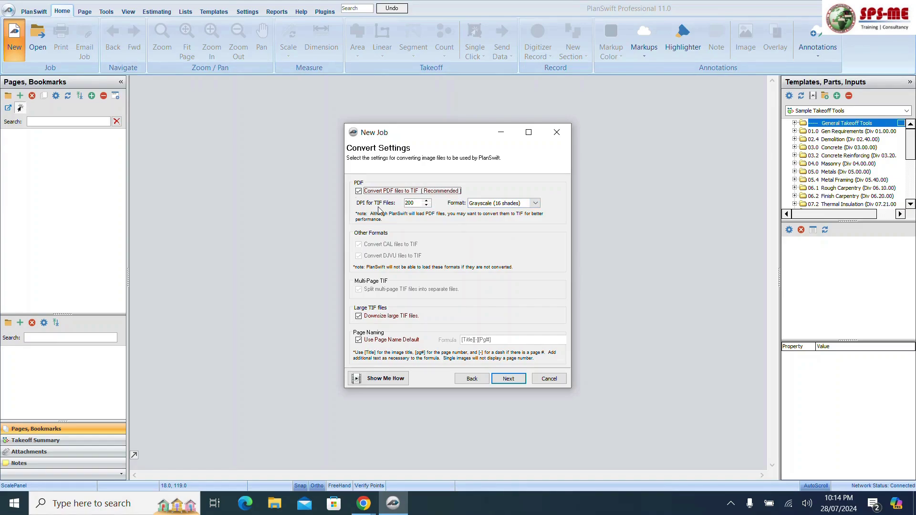
{"action": "left_click", "coordinate": [426, 200]}
{"action": "left_click_drag", "start_coordinate": [418, 203], "coordinate": [360, 201]}
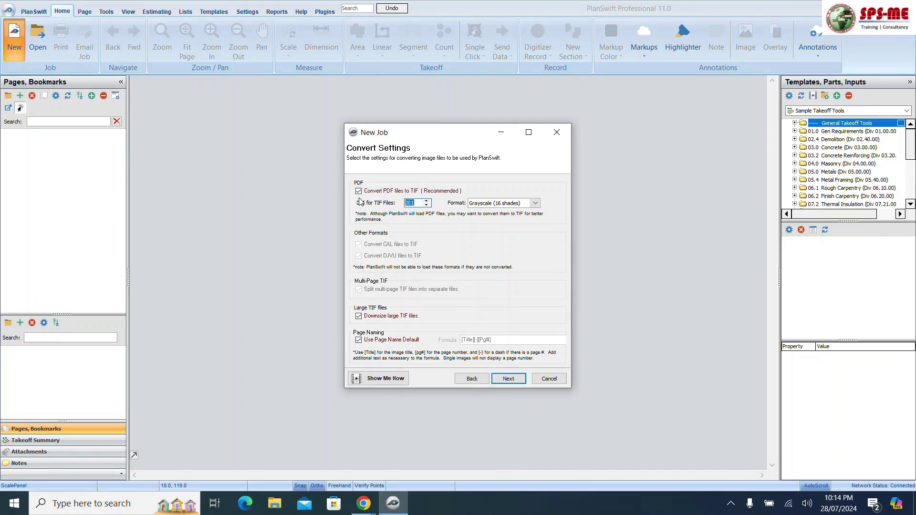
{"action": "type", "text": "300"}
{"action": "left_click", "coordinate": [517, 384]}
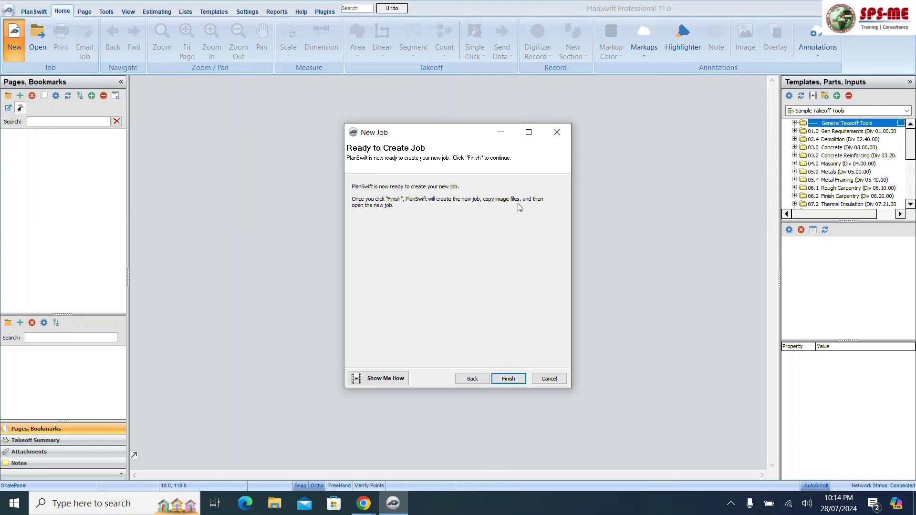
{"action": "left_click", "coordinate": [508, 379]}
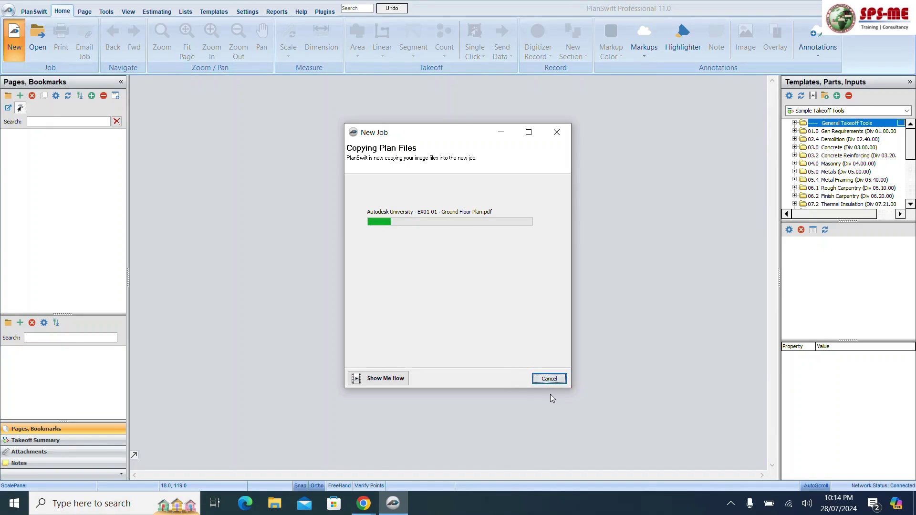
{"action": "left_click", "coordinate": [550, 379]}
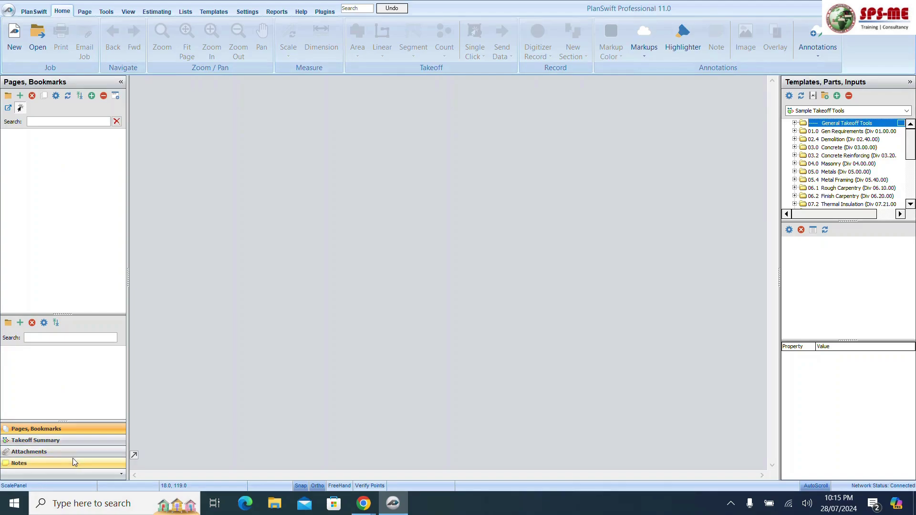
Look for the new job in the takeoff summary and among the stored Local jobs
{"action": "left_click", "coordinate": [67, 441]}
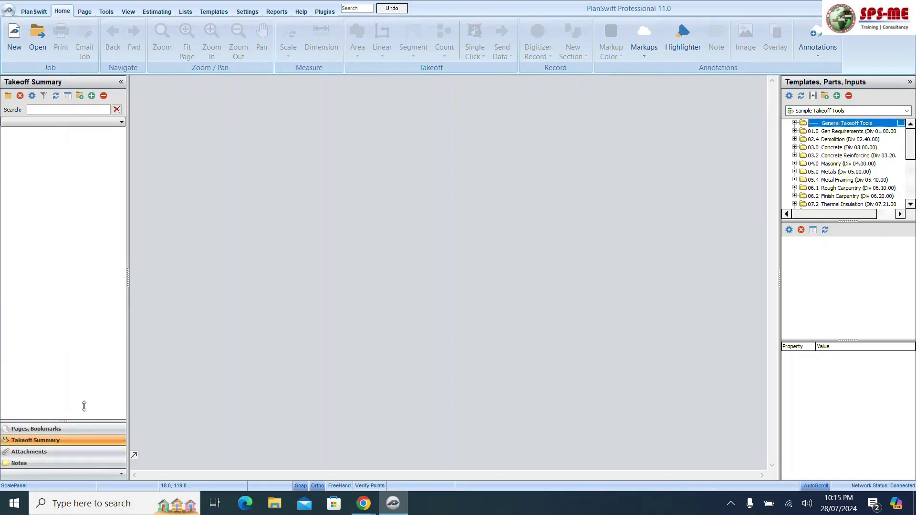
{"action": "left_click", "coordinate": [9, 96]}
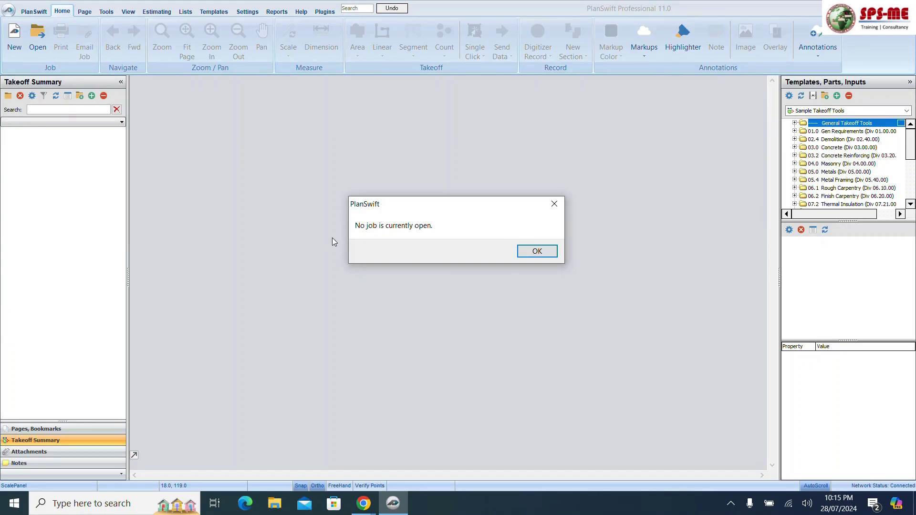
{"action": "left_click", "coordinate": [537, 251]}
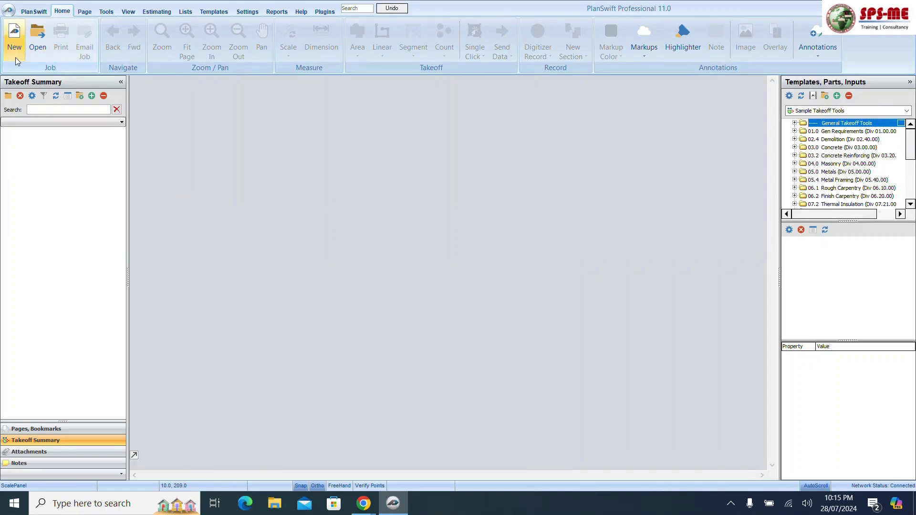
{"action": "left_click", "coordinate": [38, 43]}
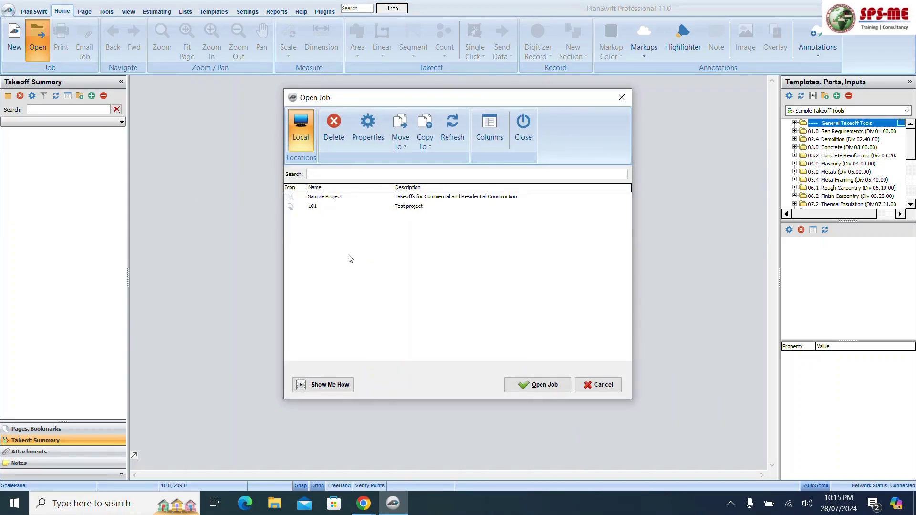
{"action": "key", "text": "Escape"}
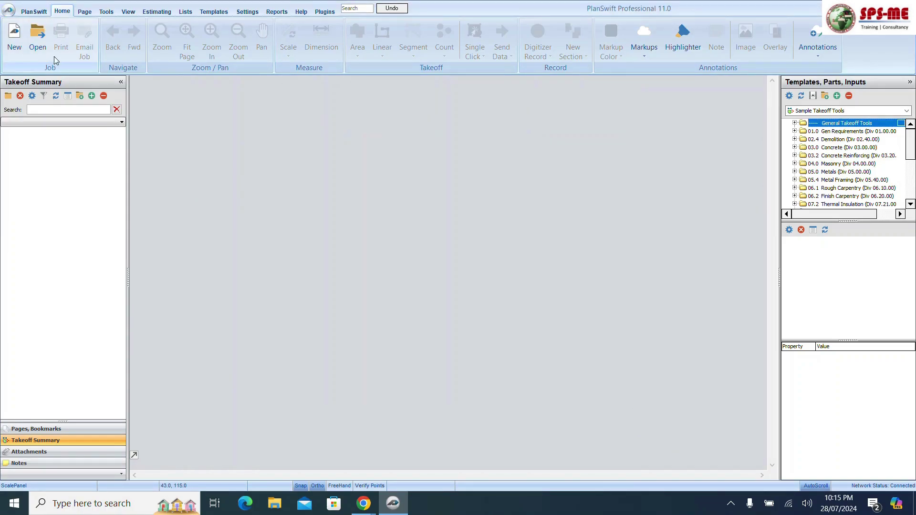
Start a new Metric job numbered NAV=101 in Local, with the student's name plus CLASS FILE as its description, and continue to the image files
{"action": "left_click", "coordinate": [14, 40]}
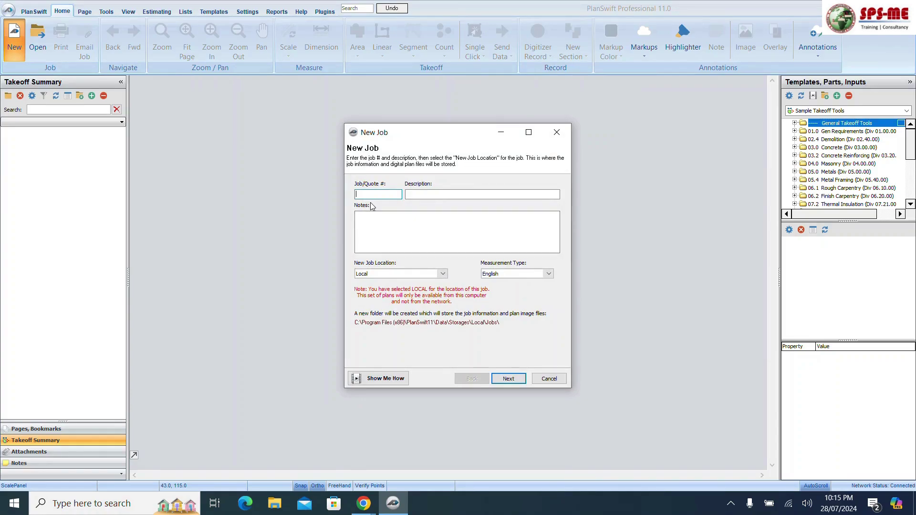
{"action": "type", "text": "NAV=101"}
{"action": "left_click", "coordinate": [454, 196]}
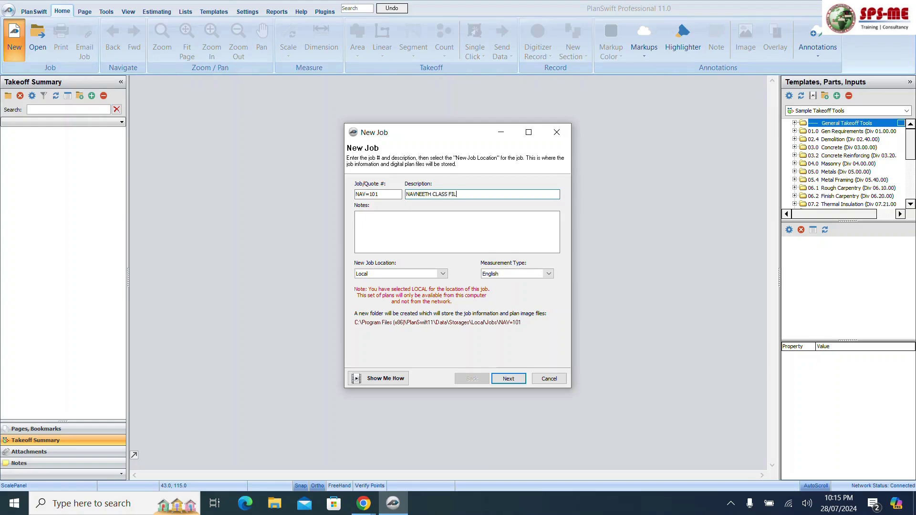
{"action": "left_click", "coordinate": [545, 273]}
{"action": "left_click", "coordinate": [514, 289]}
{"action": "left_click", "coordinate": [504, 381]}
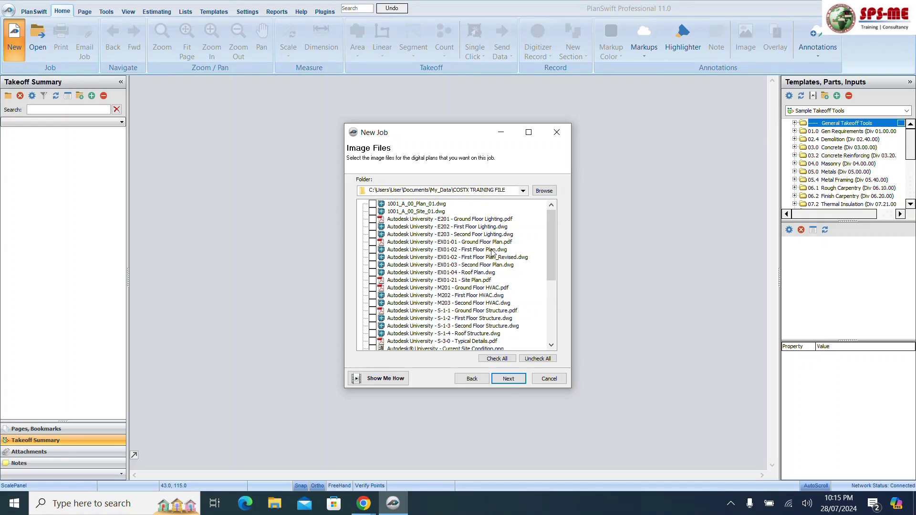
Create the job with Autodesk University - EX01-01 - Ground Floor Plan.pdf as its image file, converted to TIF at 300 DPI
{"action": "left_click", "coordinate": [373, 242]}
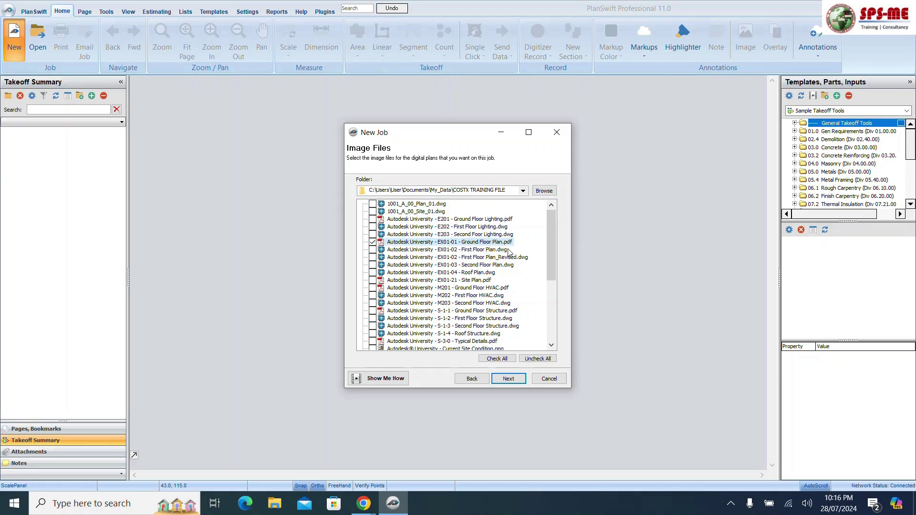
{"action": "left_click", "coordinate": [507, 380]}
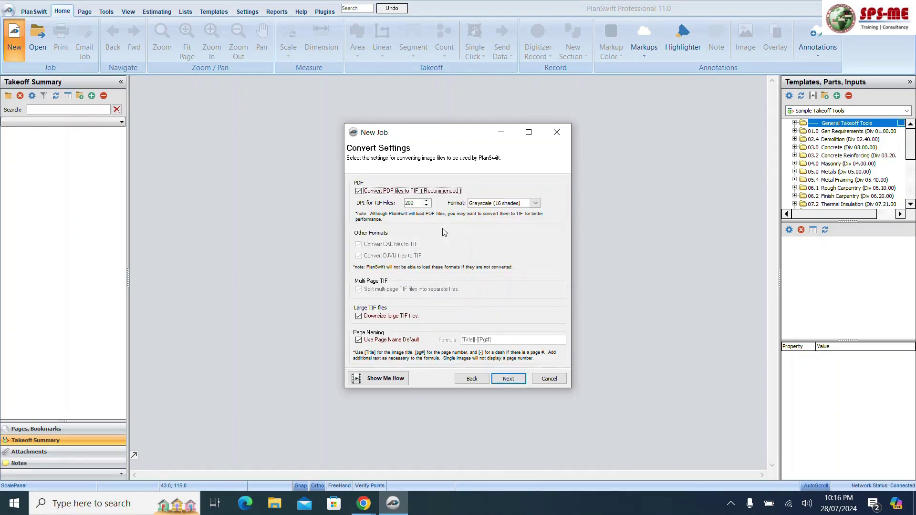
{"action": "double_click", "coordinate": [414, 203]}
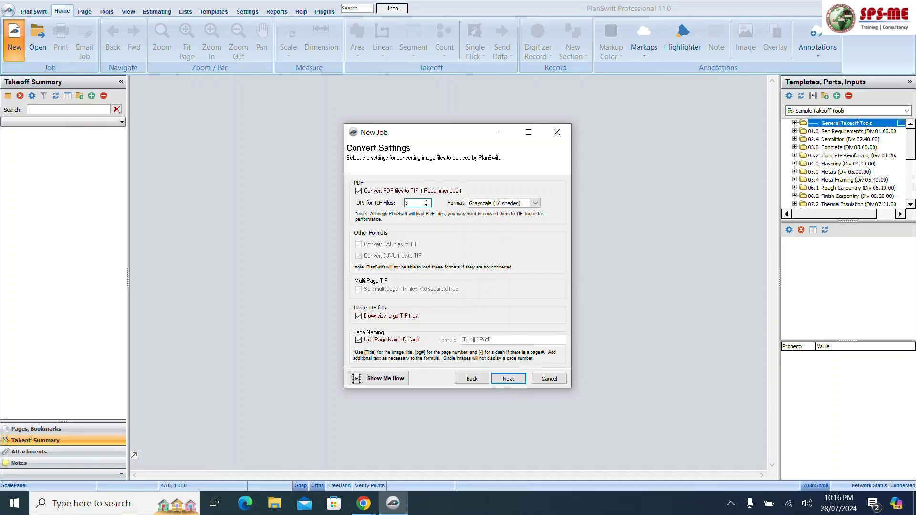
{"action": "type", "text": "300"}
{"action": "left_click", "coordinate": [506, 379]}
{"action": "left_click", "coordinate": [507, 377]}
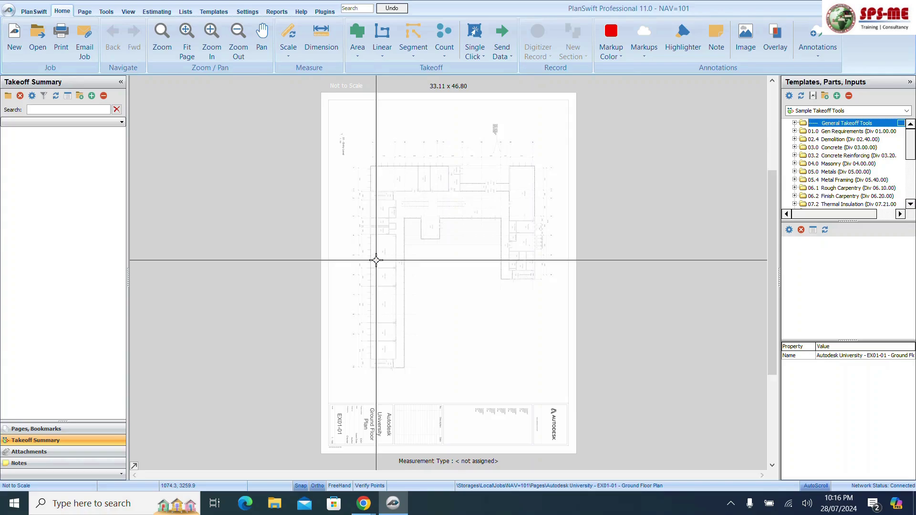
Show the job's page list and rotate the ground floor plan page a quarter turn to the left
{"action": "left_click", "coordinate": [44, 428]}
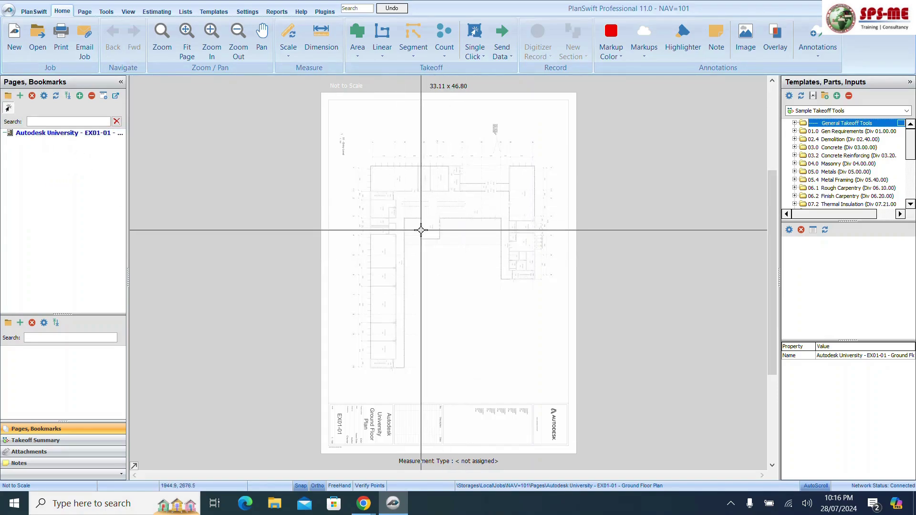
{"action": "left_click", "coordinate": [85, 12]}
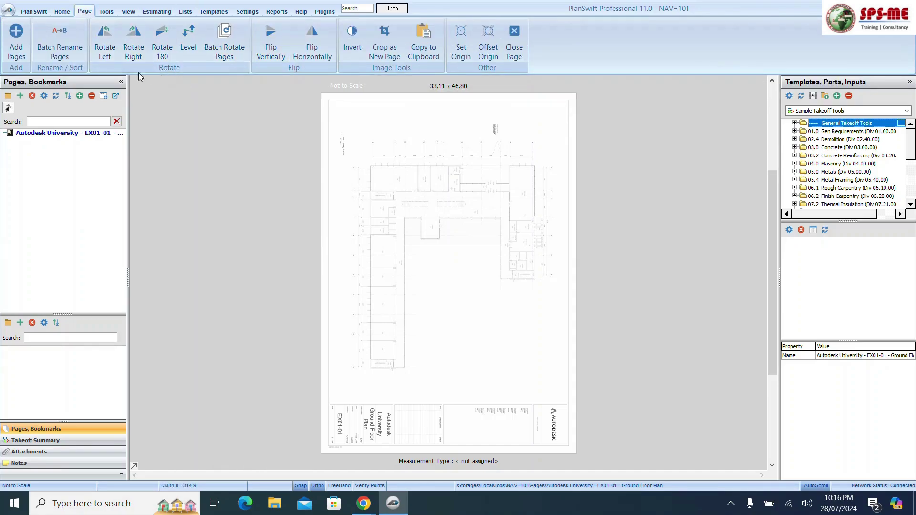
{"action": "left_click", "coordinate": [113, 52]}
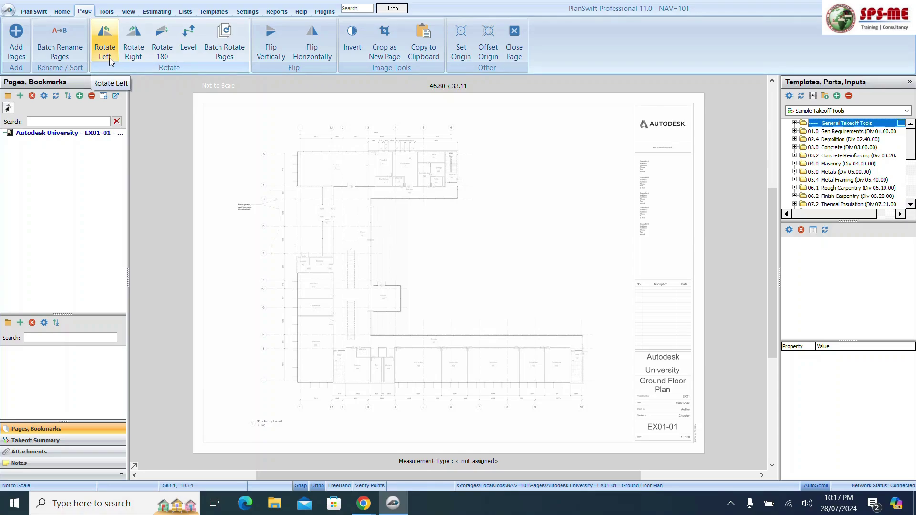
Examine the rotated ground floor plan's rooms, grid lines and dimensions close up and across the whole sheet
{"action": "scroll", "coordinate": [277, 164], "scroll_direction": "up", "scroll_amount": 5}
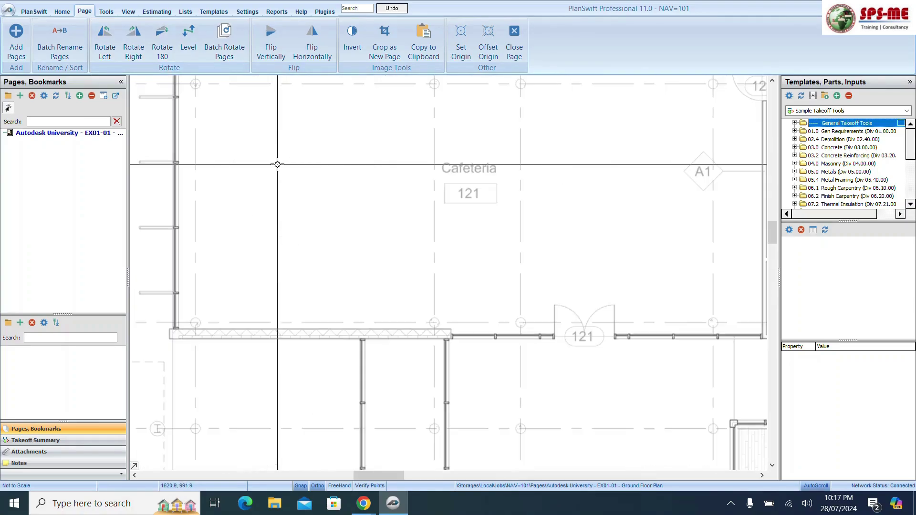
{"action": "scroll", "coordinate": [268, 191], "scroll_direction": "down", "scroll_amount": 5}
{"action": "scroll", "coordinate": [429, 200], "scroll_direction": "up", "scroll_amount": 6}
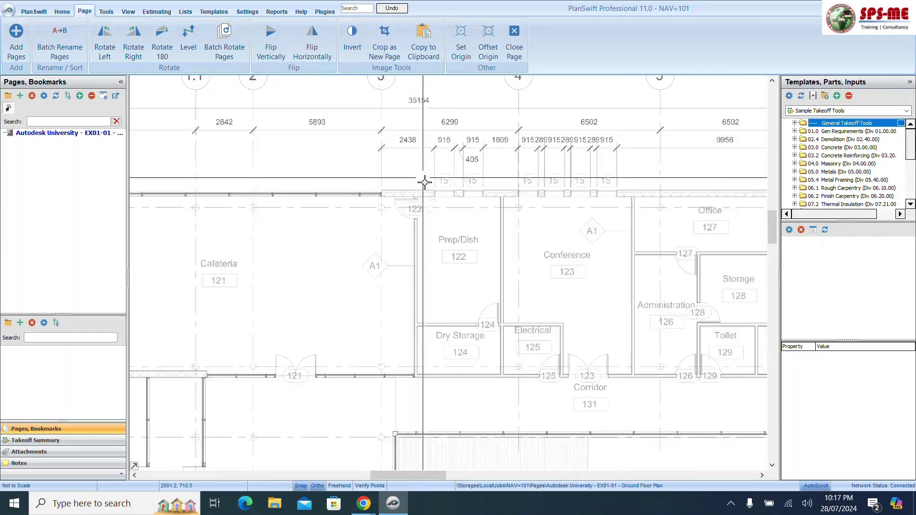
{"action": "scroll", "coordinate": [432, 220], "scroll_direction": "down", "scroll_amount": 5}
{"action": "scroll", "coordinate": [521, 215], "scroll_direction": "up", "scroll_amount": 6}
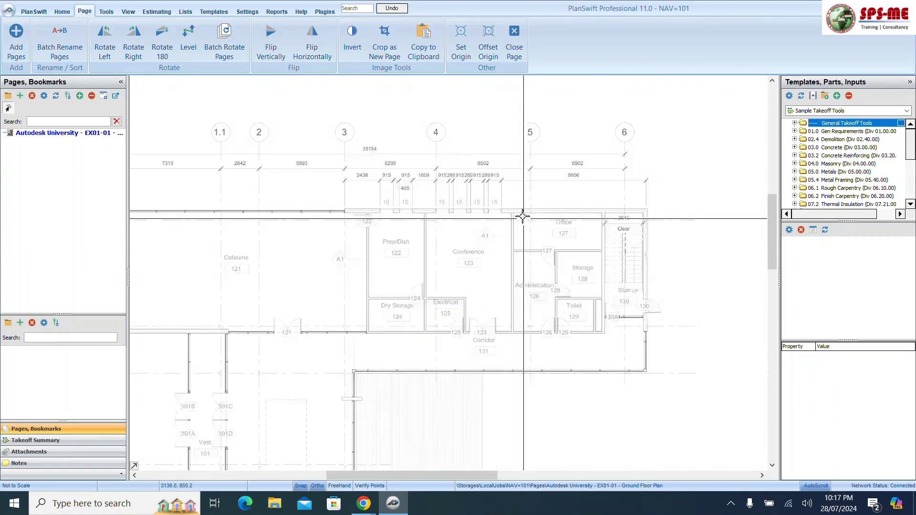
{"action": "scroll", "coordinate": [483, 225], "scroll_direction": "down", "scroll_amount": 1}
{"action": "scroll", "coordinate": [627, 272], "scroll_direction": "down", "scroll_amount": 6}
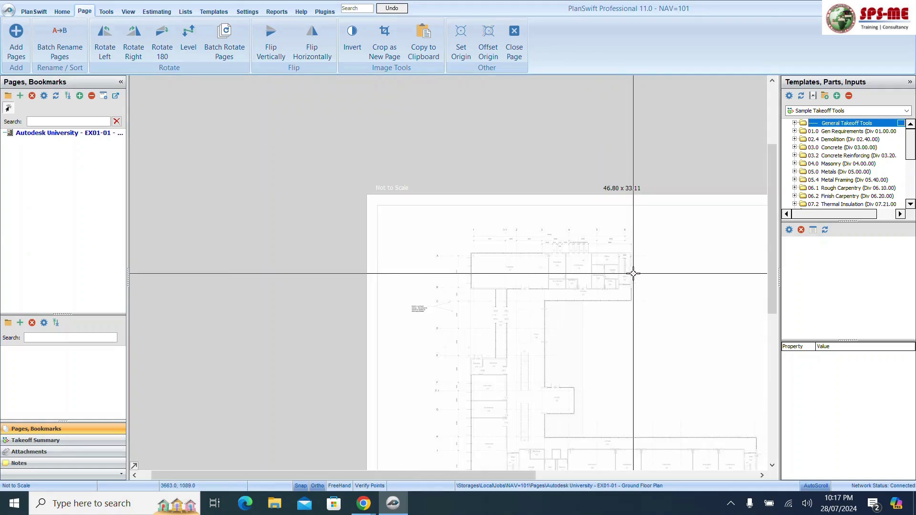
{"action": "scroll", "coordinate": [486, 310], "scroll_direction": "down", "scroll_amount": 1}
{"action": "scroll", "coordinate": [487, 311], "scroll_direction": "up", "scroll_amount": 1}
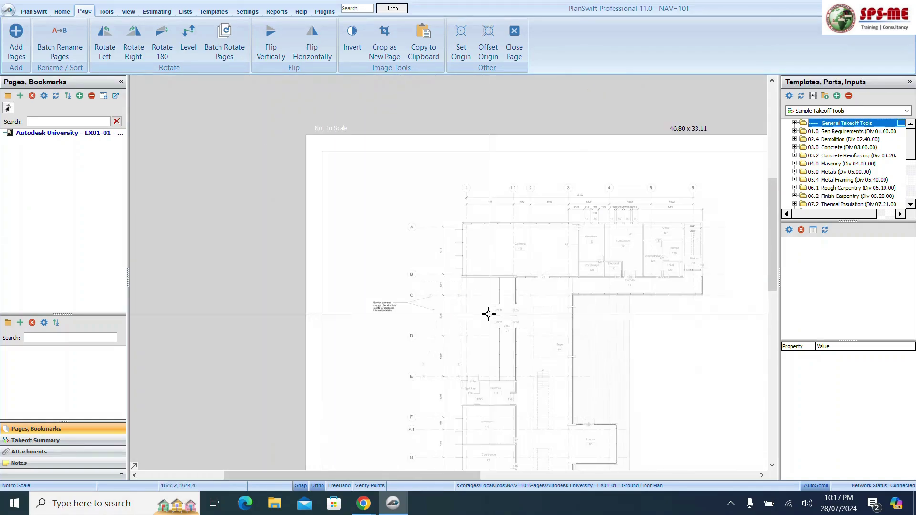
{"action": "scroll", "coordinate": [205, 246], "scroll_direction": "down", "scroll_amount": 1}
{"action": "scroll", "coordinate": [244, 247], "scroll_direction": "up", "scroll_amount": 1}
{"action": "scroll", "coordinate": [321, 180], "scroll_direction": "up", "scroll_amount": 3}
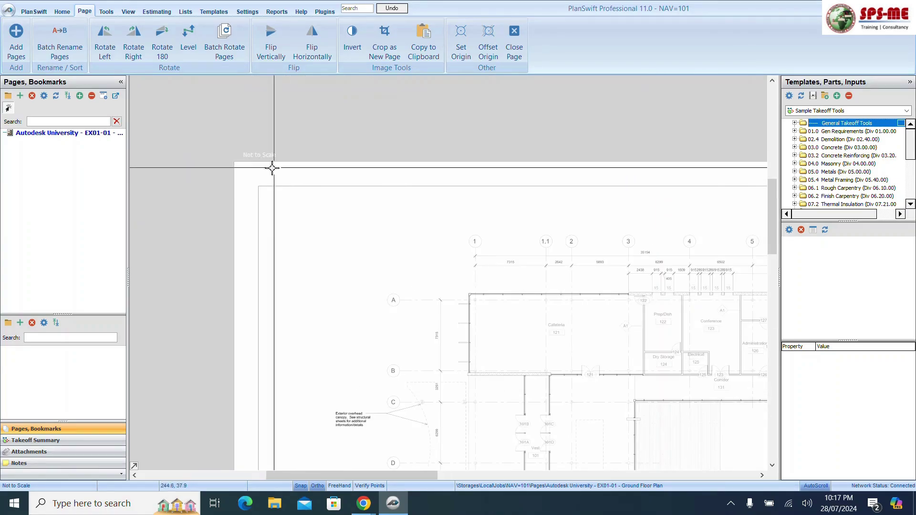
{"action": "scroll", "coordinate": [268, 167], "scroll_direction": "down", "scroll_amount": 3}
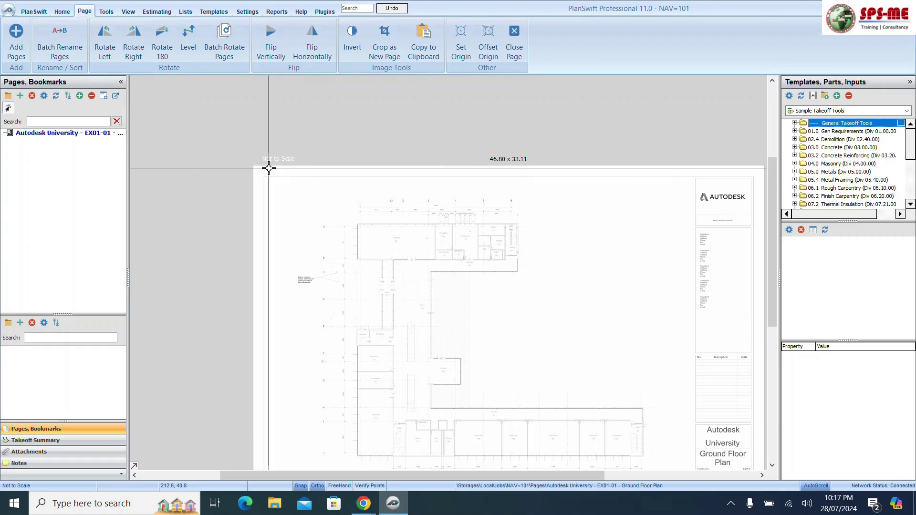
Scale the page in metric by setting the distance between grid lines 1 and 1.1 above the Cafeteria to 7.315 M
{"action": "left_click", "coordinate": [62, 12]}
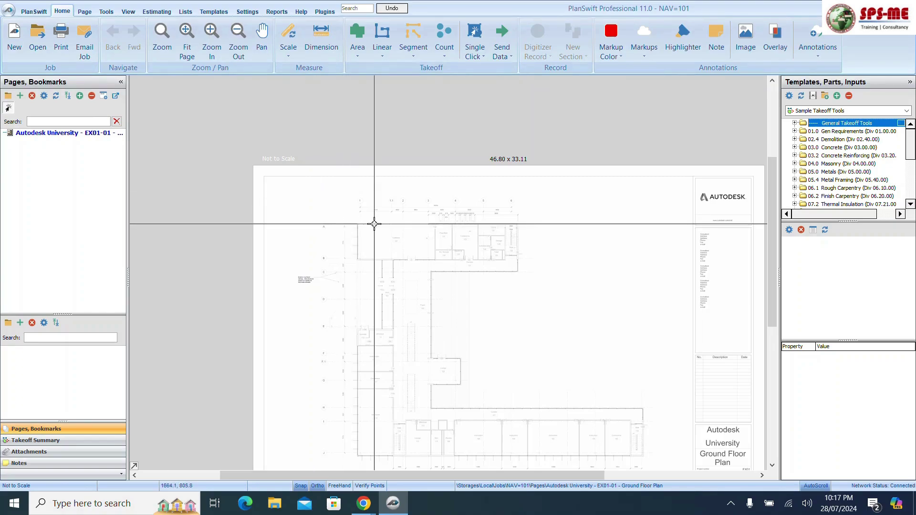
{"action": "scroll", "coordinate": [374, 222], "scroll_direction": "up", "scroll_amount": 3}
{"action": "scroll", "coordinate": [382, 180], "scroll_direction": "up", "scroll_amount": 1}
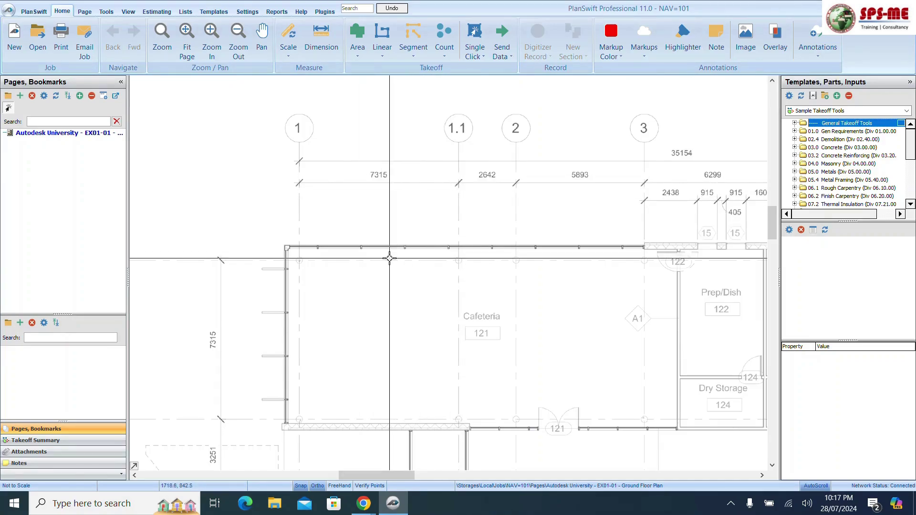
{"action": "left_click", "coordinate": [293, 35]}
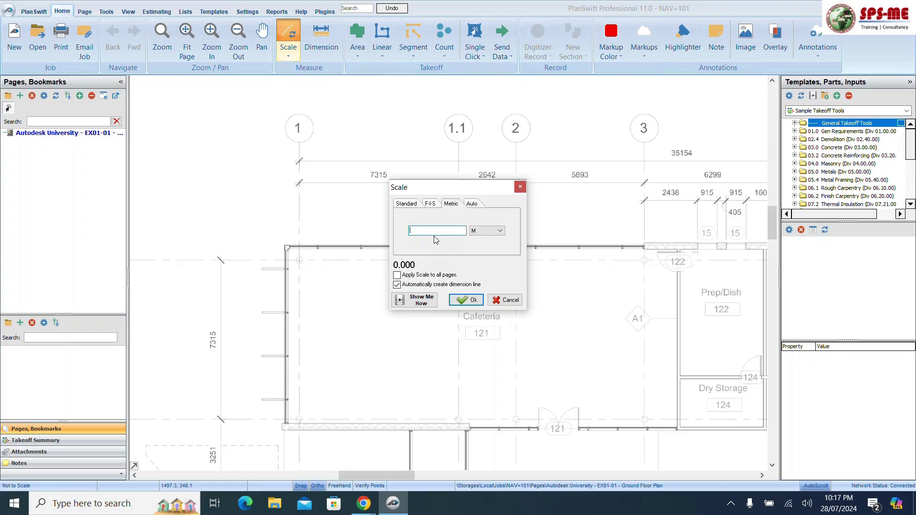
{"action": "type", "text": "7.315"}
{"action": "left_click", "coordinate": [469, 300]}
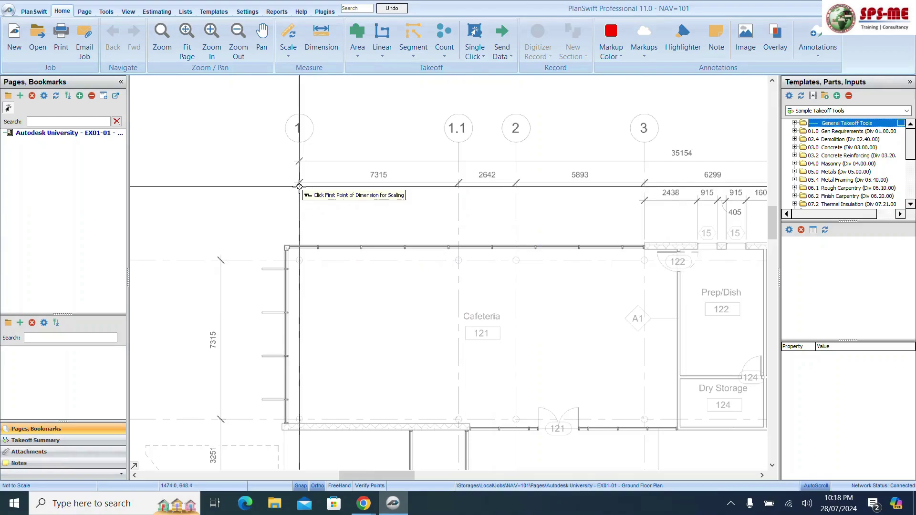
{"action": "scroll", "coordinate": [299, 184], "scroll_direction": "up", "scroll_amount": 5}
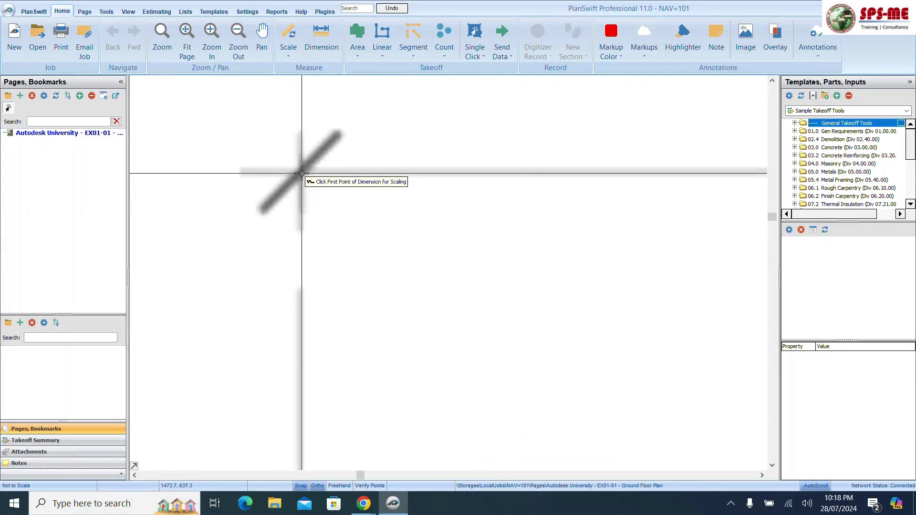
{"action": "left_click", "coordinate": [300, 174]}
{"action": "scroll", "coordinate": [301, 256], "scroll_direction": "down", "scroll_amount": 5}
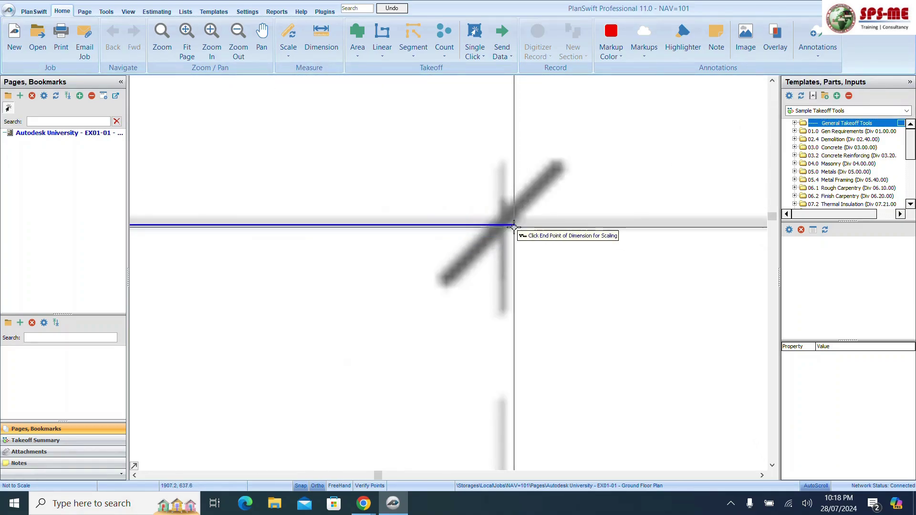
{"action": "left_click", "coordinate": [503, 224]}
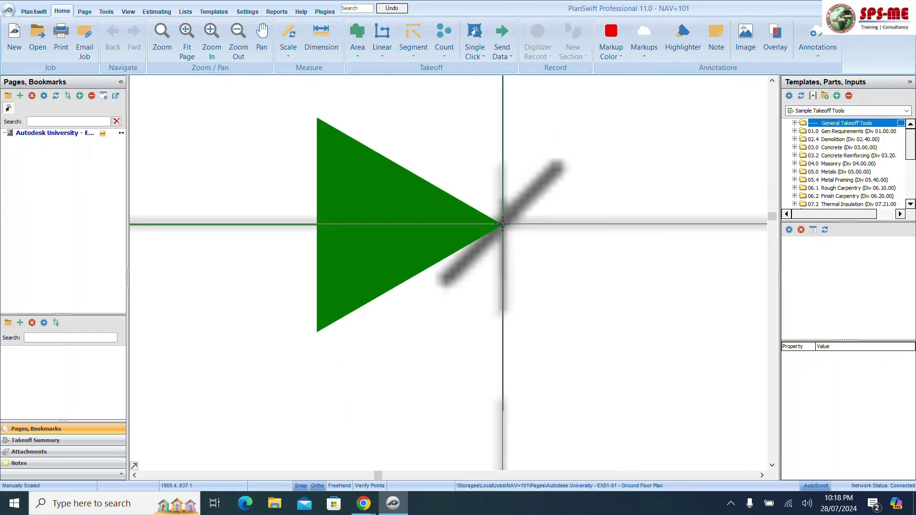
{"action": "scroll", "coordinate": [509, 241], "scroll_direction": "down", "scroll_amount": 3}
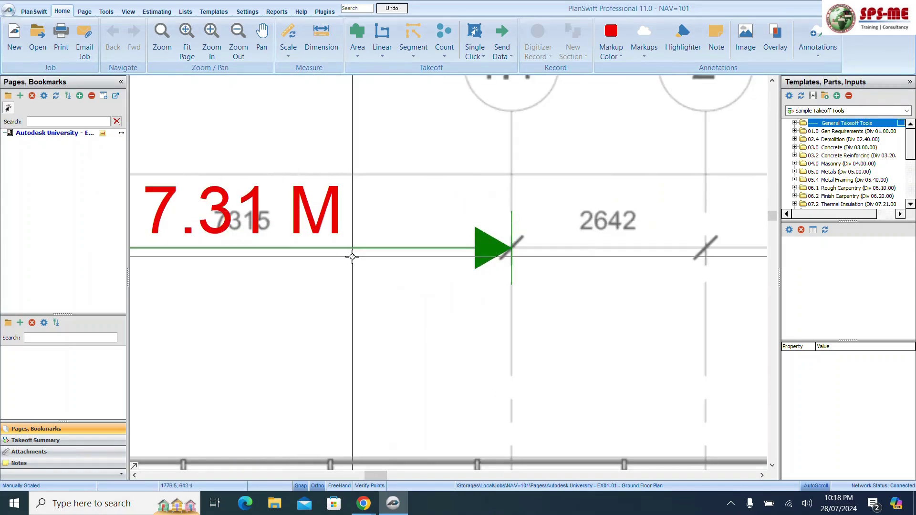
Check the scale by measuring the distance between grid lines 3 and 4 above Prep/Dish with the Dimension tool
{"action": "scroll", "coordinate": [329, 258], "scroll_direction": "down", "scroll_amount": 3}
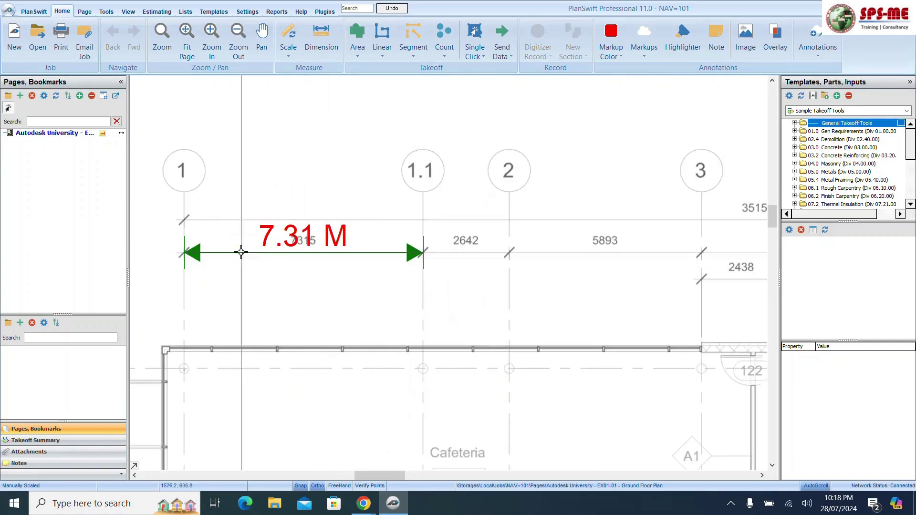
{"action": "scroll", "coordinate": [296, 264], "scroll_direction": "down", "scroll_amount": 3}
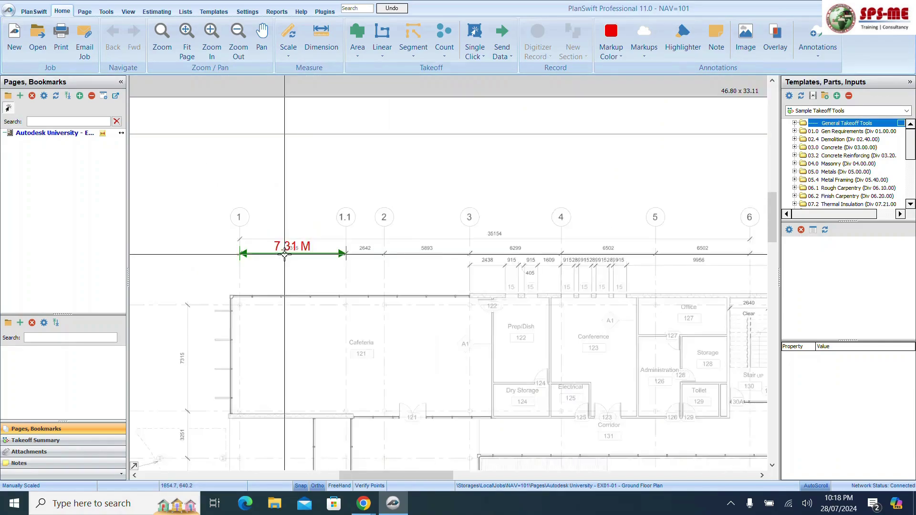
{"action": "scroll", "coordinate": [561, 258], "scroll_direction": "up", "scroll_amount": 1}
{"action": "scroll", "coordinate": [561, 258], "scroll_direction": "up", "scroll_amount": 3}
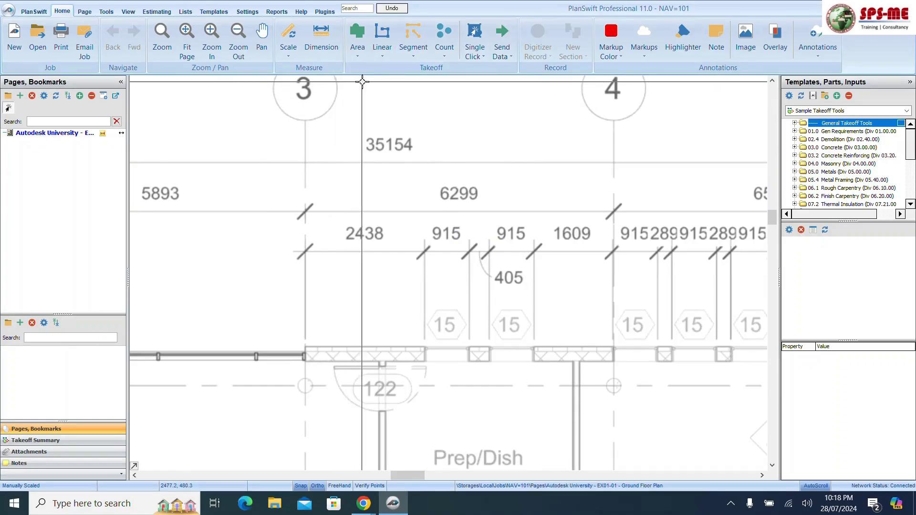
{"action": "left_click", "coordinate": [319, 38]}
{"action": "left_click", "coordinate": [337, 219]}
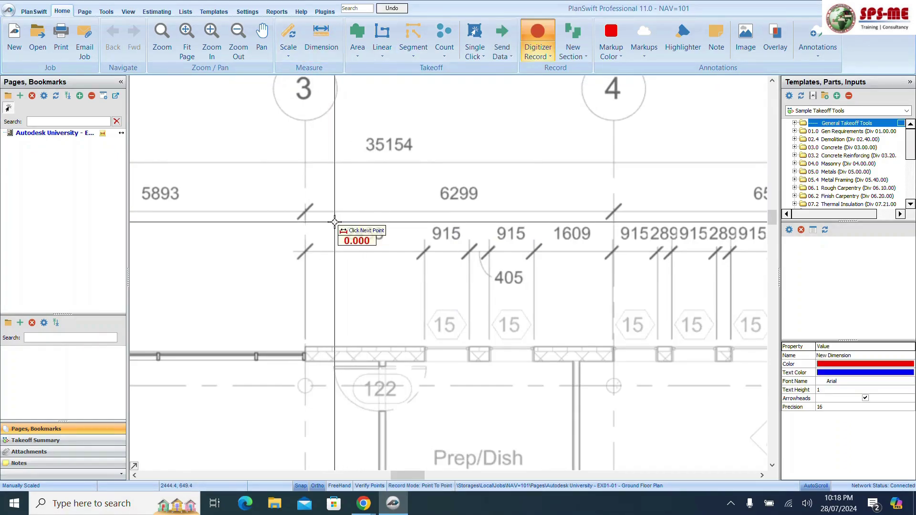
{"action": "left_click", "coordinate": [305, 212]}
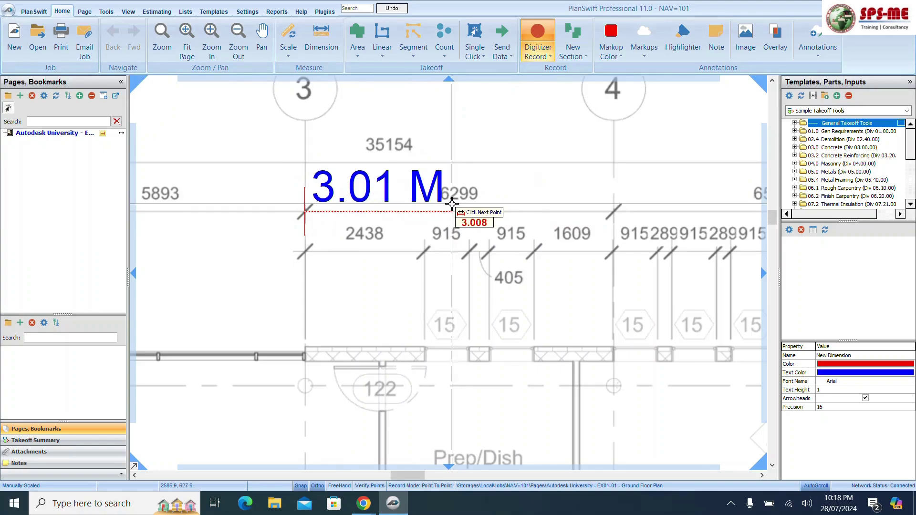
{"action": "key", "text": "Escape"}
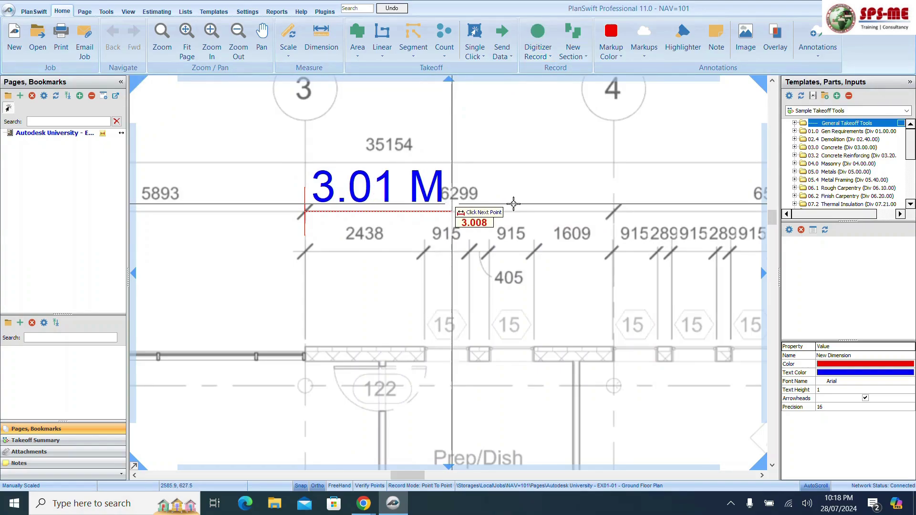
{"action": "scroll", "coordinate": [505, 200], "scroll_direction": "down", "scroll_amount": 3}
{"action": "scroll", "coordinate": [525, 209], "scroll_direction": "down", "scroll_amount": 1}
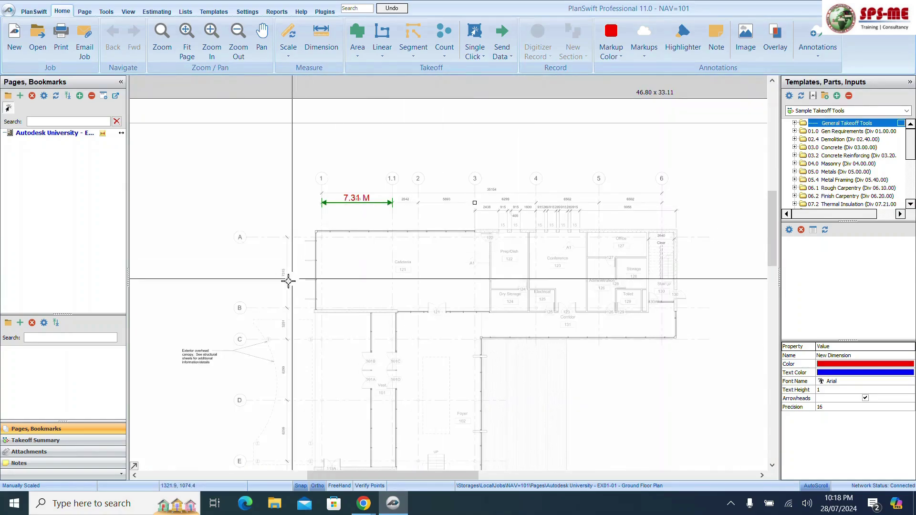
Measure the distance between grid lines A and B beside the Cafeteria with the Dimension tool and undo the dimension
{"action": "scroll", "coordinate": [282, 293], "scroll_direction": "up", "scroll_amount": 3}
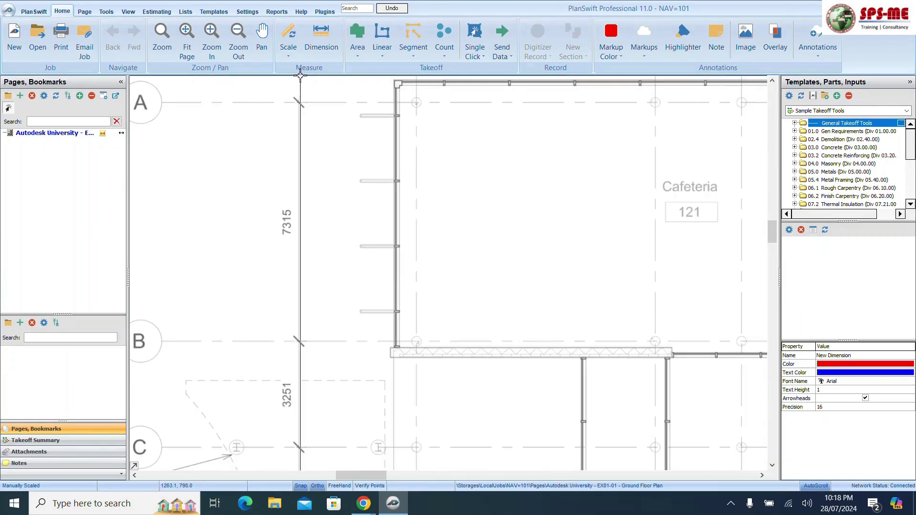
{"action": "left_click", "coordinate": [321, 38]}
{"action": "left_click", "coordinate": [299, 102]}
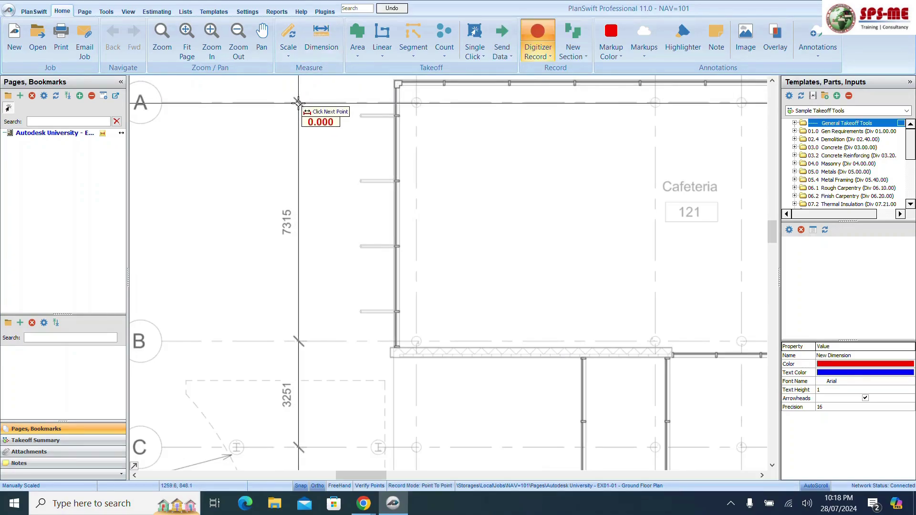
{"action": "scroll", "coordinate": [298, 103], "scroll_direction": "up", "scroll_amount": 5}
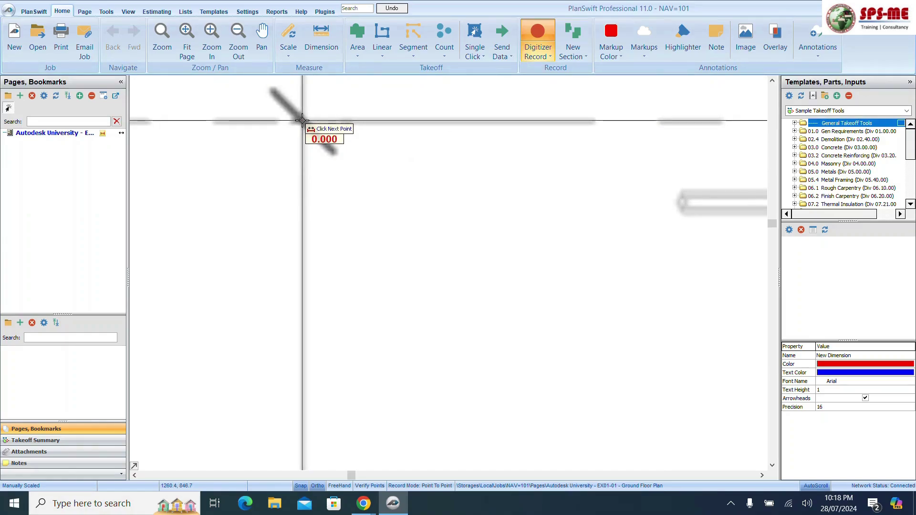
{"action": "scroll", "coordinate": [301, 120], "scroll_direction": "down", "scroll_amount": 5}
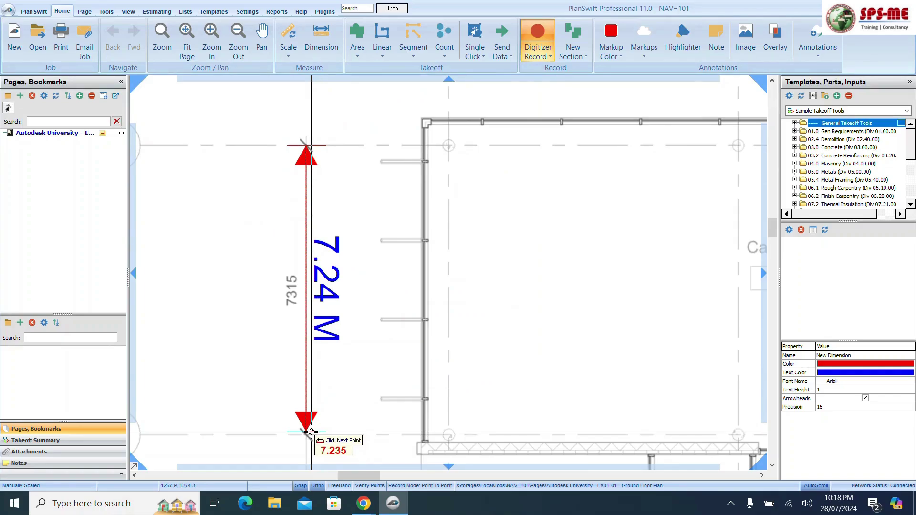
{"action": "scroll", "coordinate": [310, 431], "scroll_direction": "up", "scroll_amount": 3}
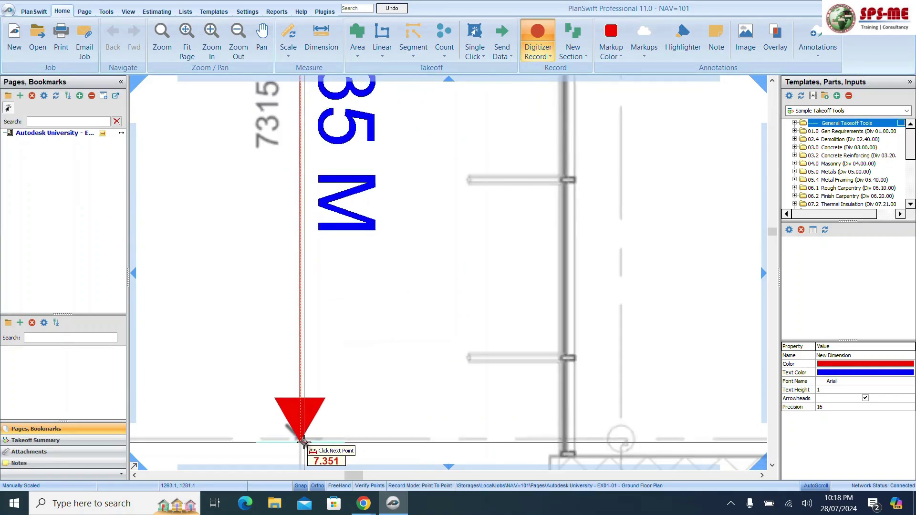
{"action": "scroll", "coordinate": [303, 443], "scroll_direction": "down", "scroll_amount": 2}
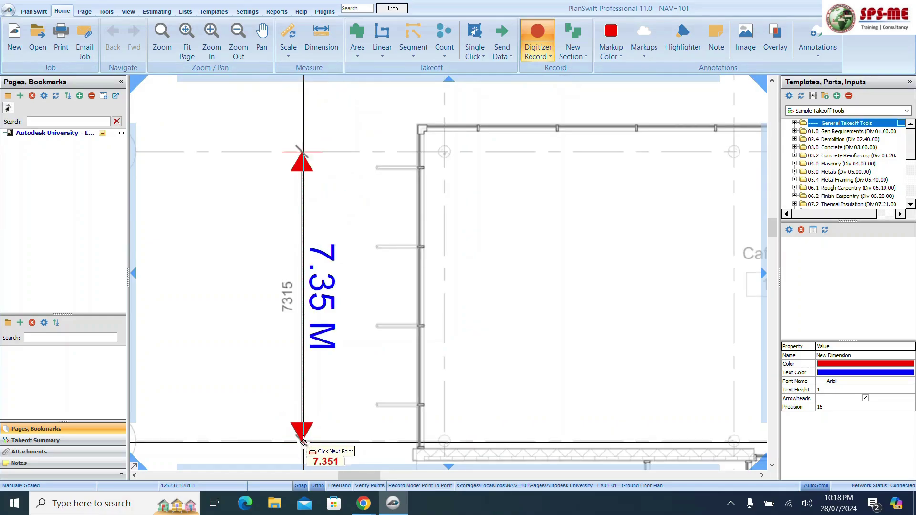
{"action": "key", "text": "Escape"}
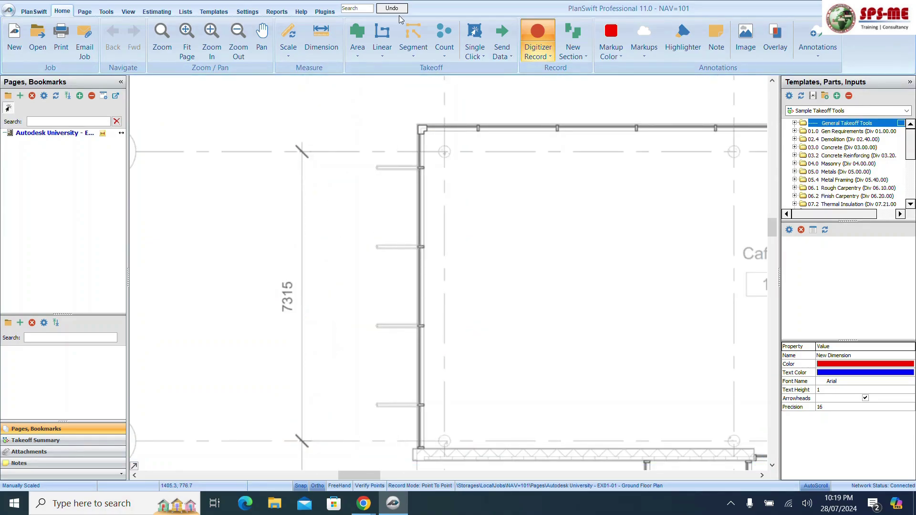
{"action": "left_click", "coordinate": [393, 9]}
{"action": "scroll", "coordinate": [316, 256], "scroll_direction": "down", "scroll_amount": 4}
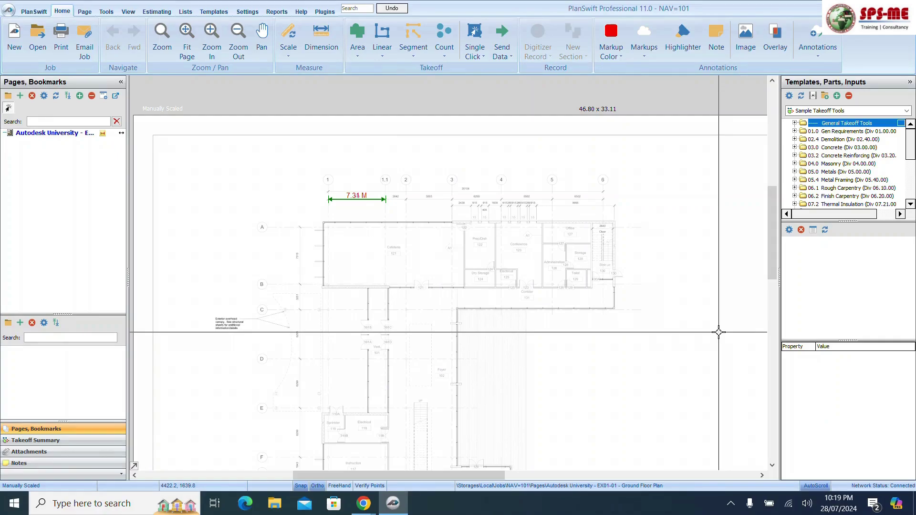
Rename the ground floor plan page as EX01-01 - Ground Floor Plan
{"action": "left_click", "coordinate": [53, 135]}
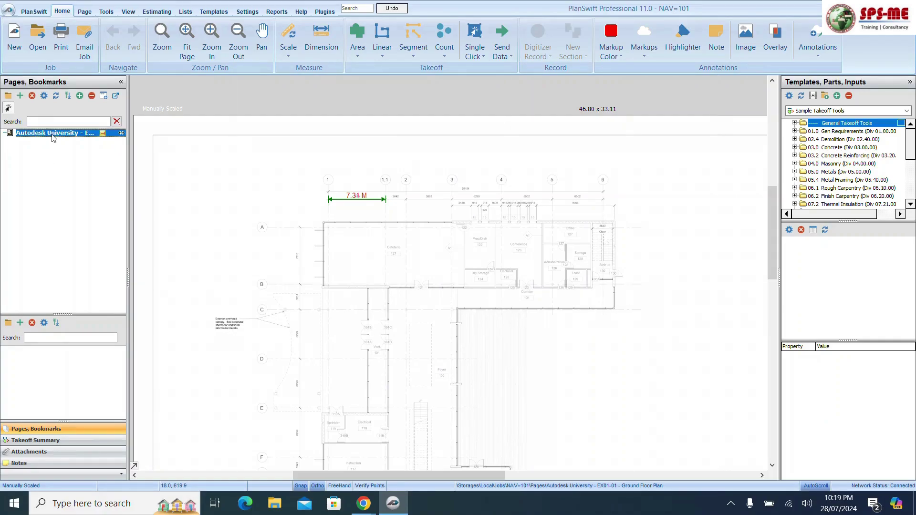
{"action": "right_click", "coordinate": [54, 137]}
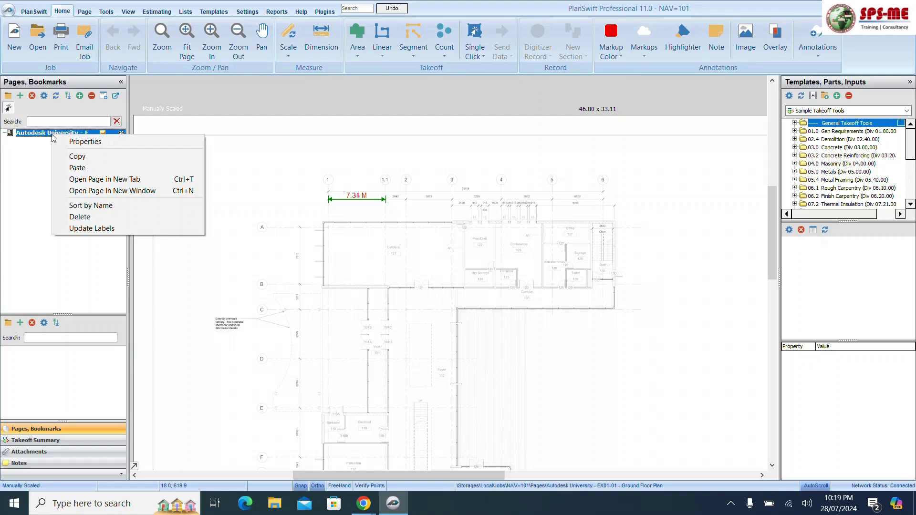
{"action": "left_click", "coordinate": [83, 142]}
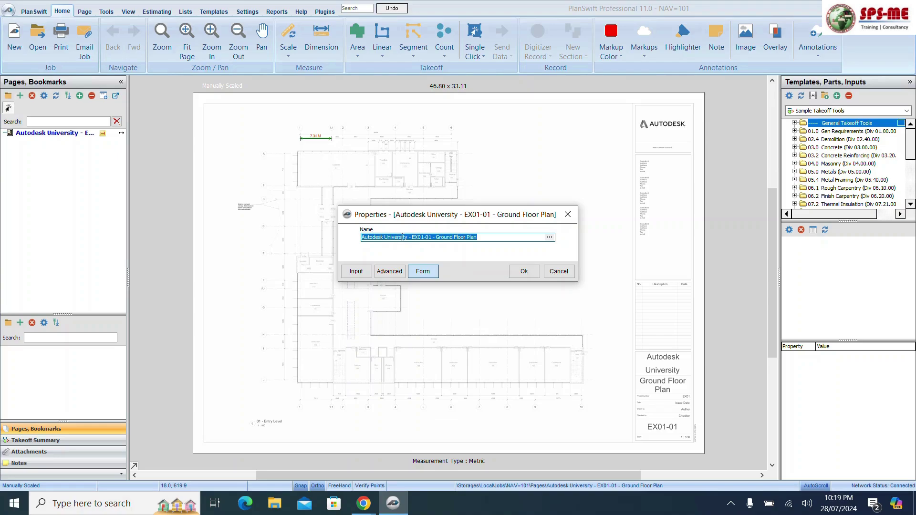
{"action": "left_click_drag", "start_coordinate": [411, 237], "coordinate": [288, 222]}
{"action": "key", "text": "Delete"}
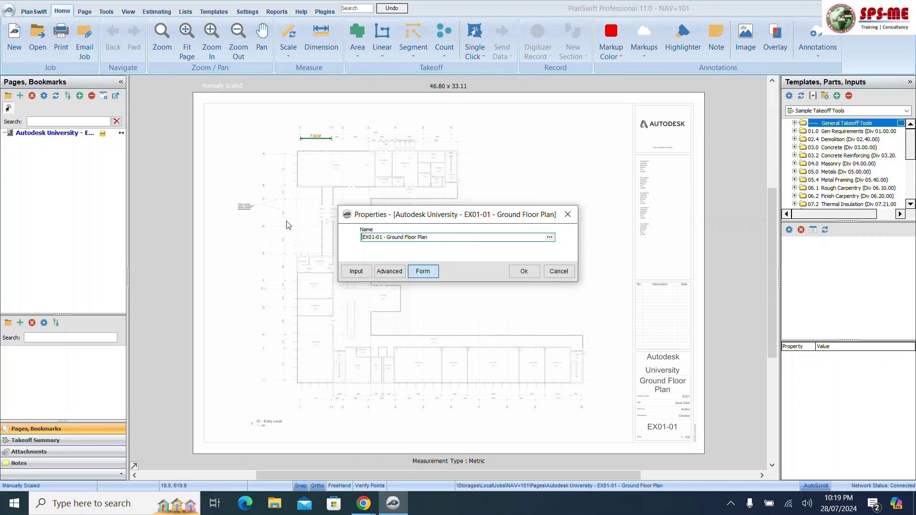
{"action": "left_click", "coordinate": [529, 275]}
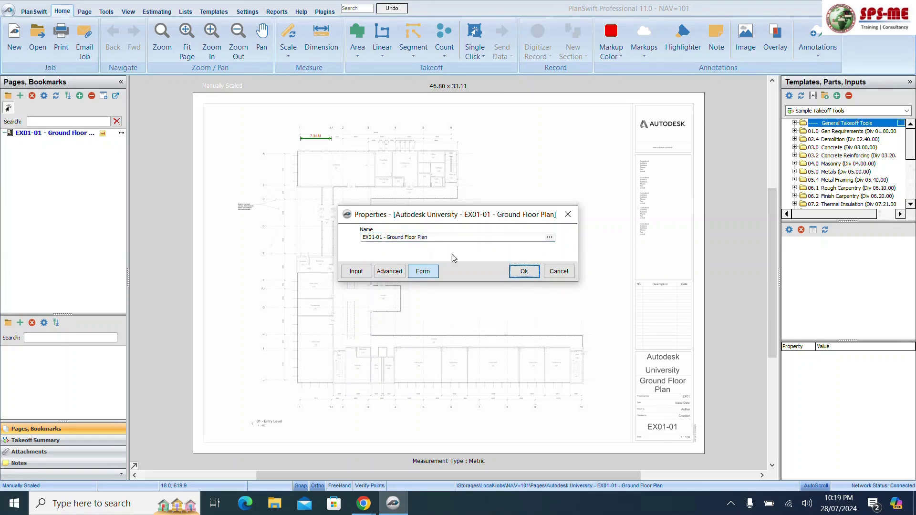
{"action": "left_click", "coordinate": [517, 273]}
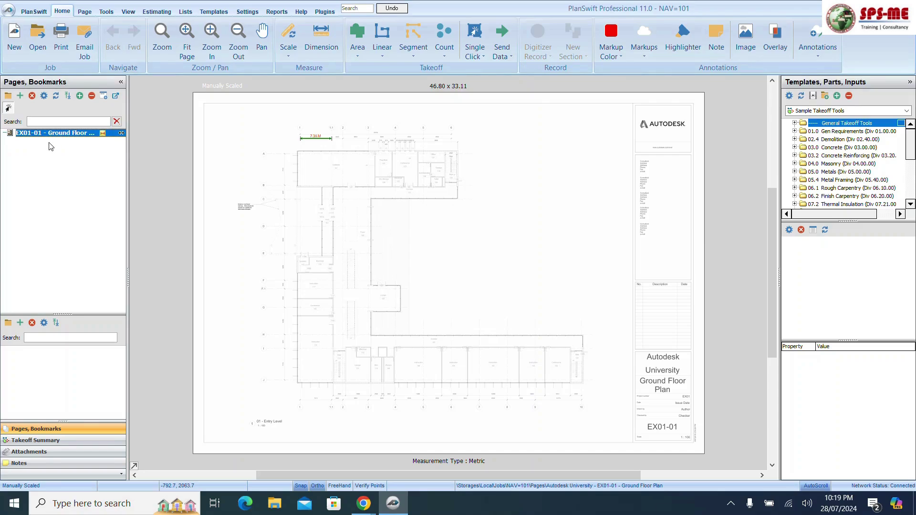
{"action": "left_click", "coordinate": [730, 504]}
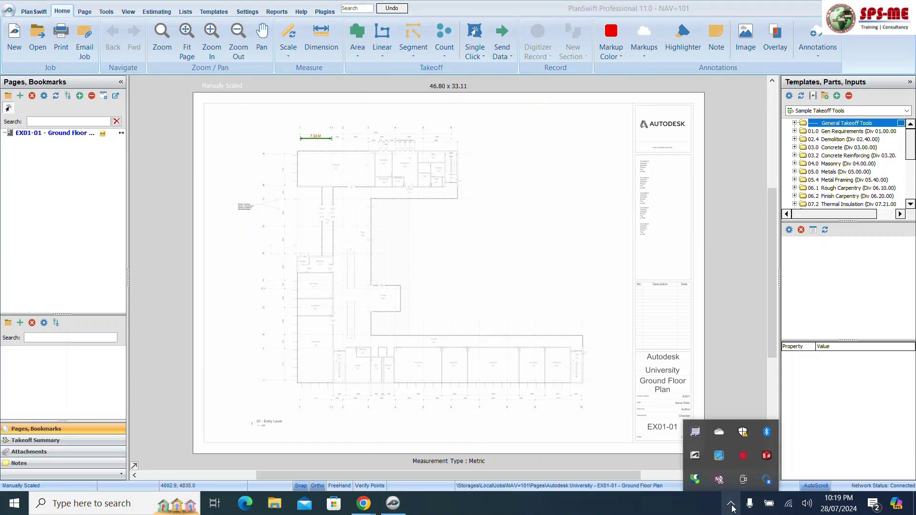
{"action": "left_click", "coordinate": [732, 509]}
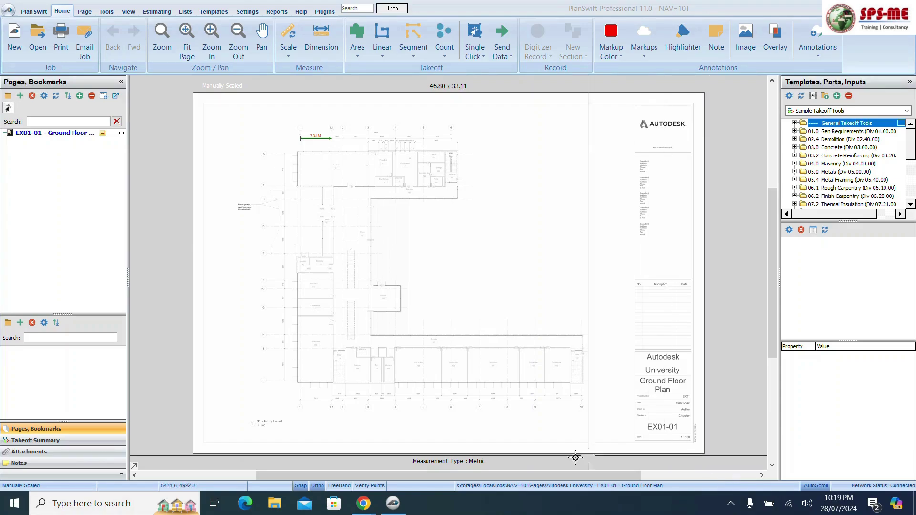
Create a takeoff folder named FINISHESS in the takeoff summary of the ground floor plan
{"action": "left_click", "coordinate": [13, 442]}
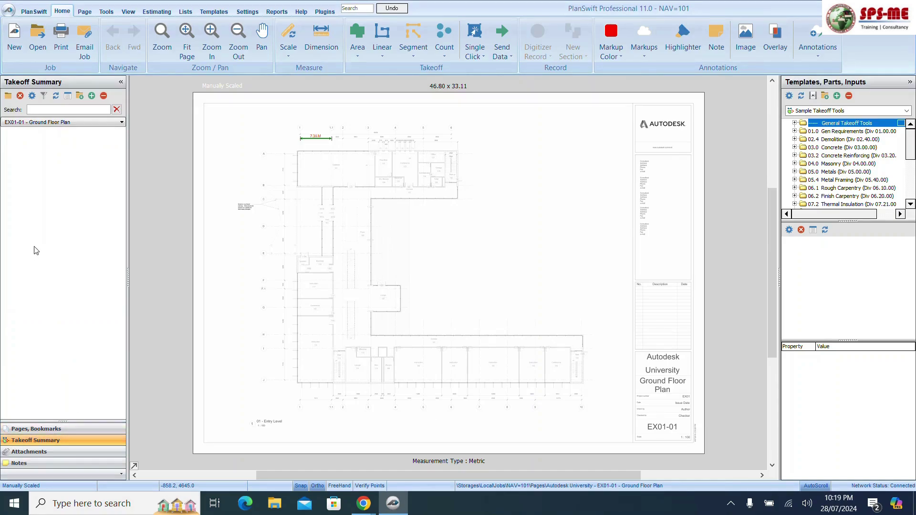
{"action": "left_click", "coordinate": [8, 97]}
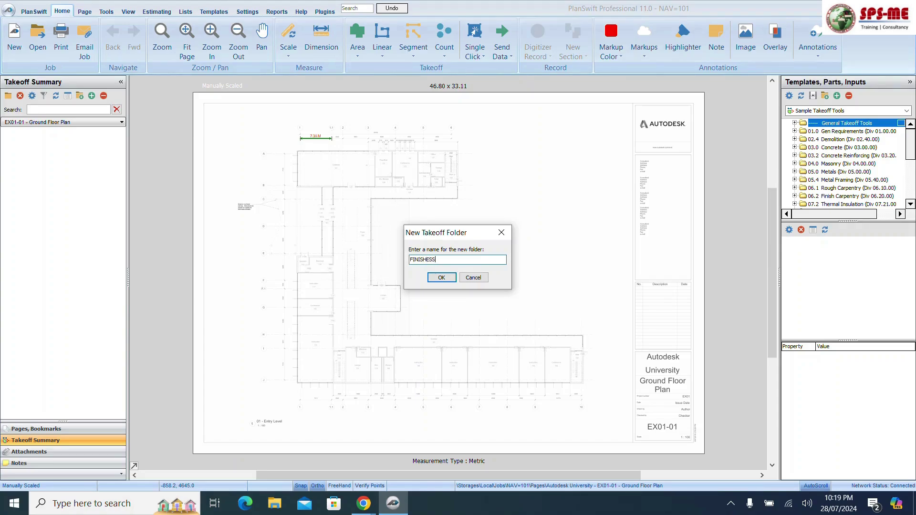
{"action": "left_click", "coordinate": [438, 277]}
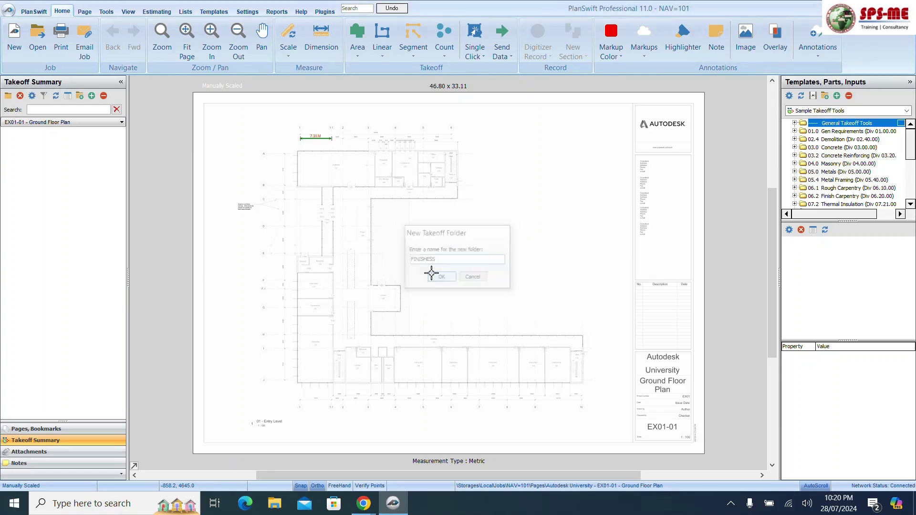
Create a subfolder named Floor Finish inside the FINISHESS folder and expand FINISHESS to show it
{"action": "left_click", "coordinate": [52, 135]}
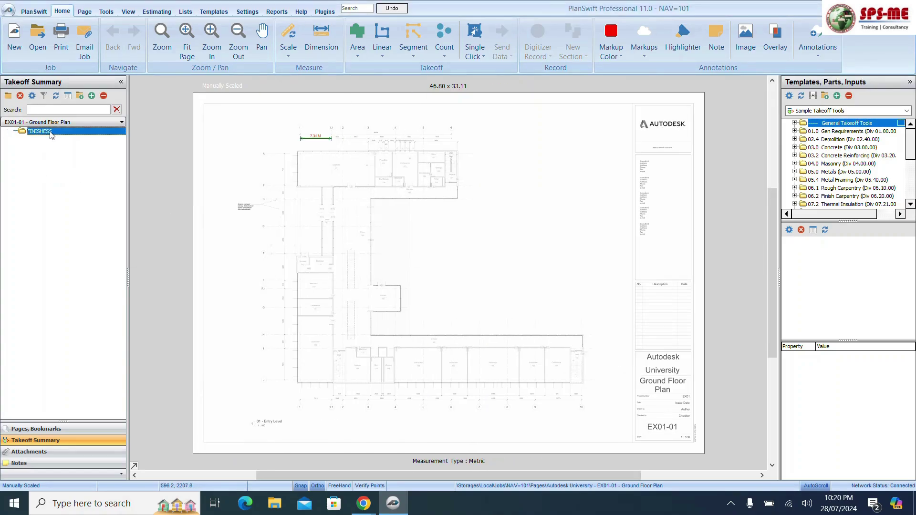
{"action": "right_click", "coordinate": [52, 135]}
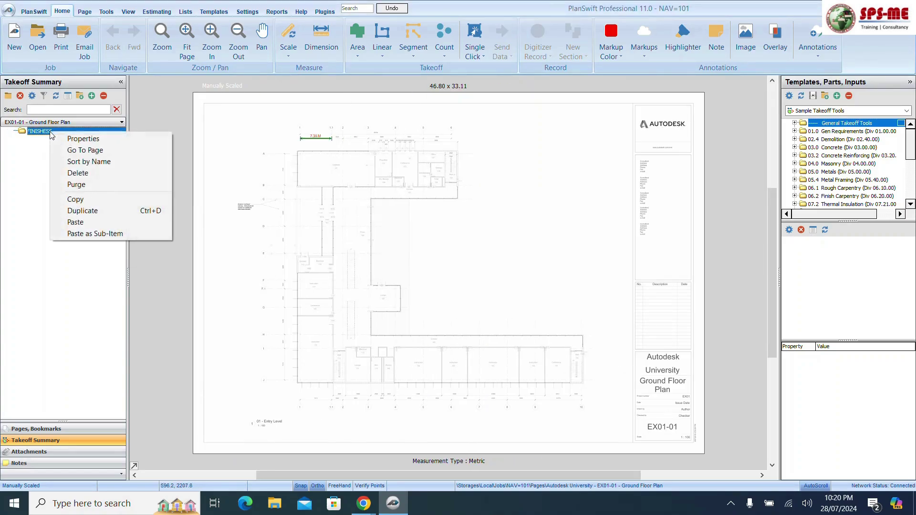
{"action": "left_click", "coordinate": [9, 96]}
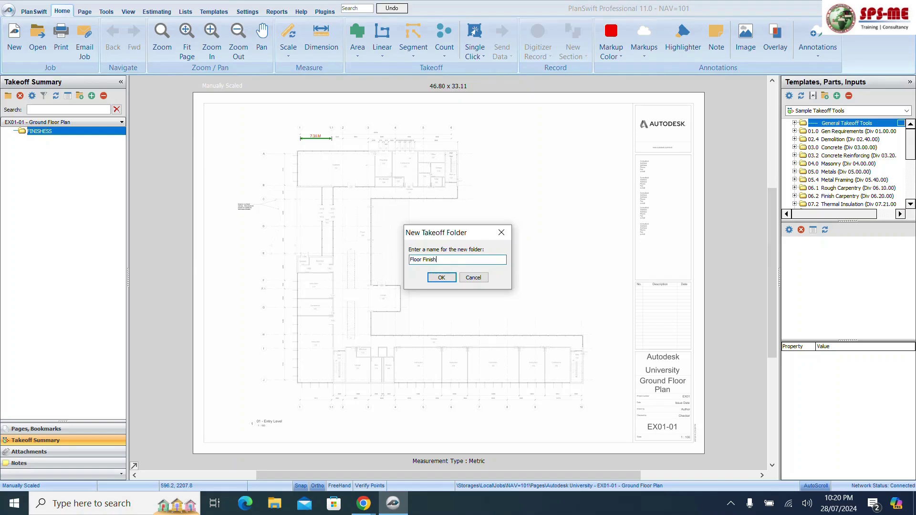
{"action": "left_click", "coordinate": [441, 277]}
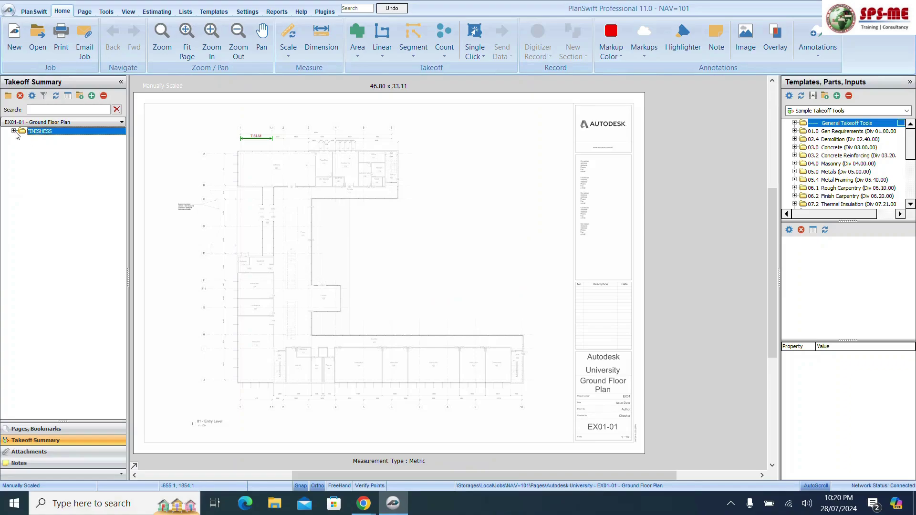
{"action": "left_click", "coordinate": [14, 131]}
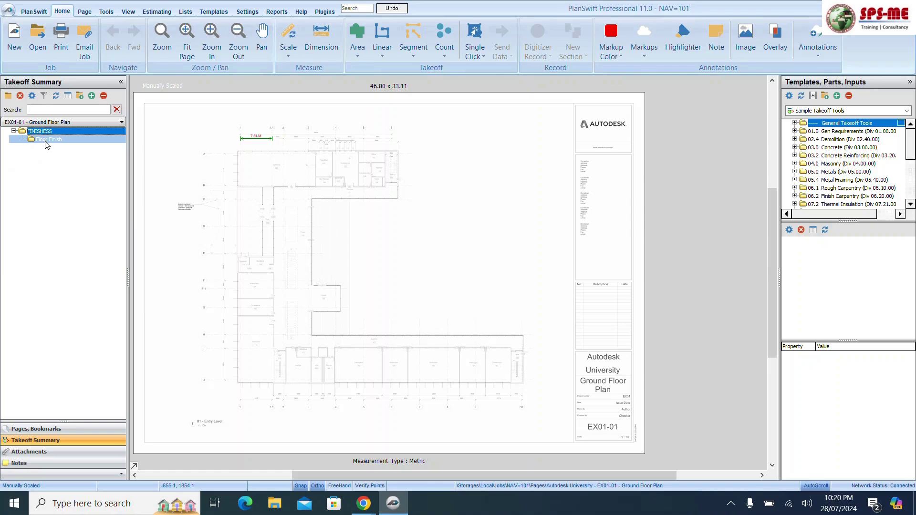
Select the Floor Finish folder in the takeoff summary and start an Area takeoff named Cafeteria-121
{"action": "left_click", "coordinate": [35, 430]}
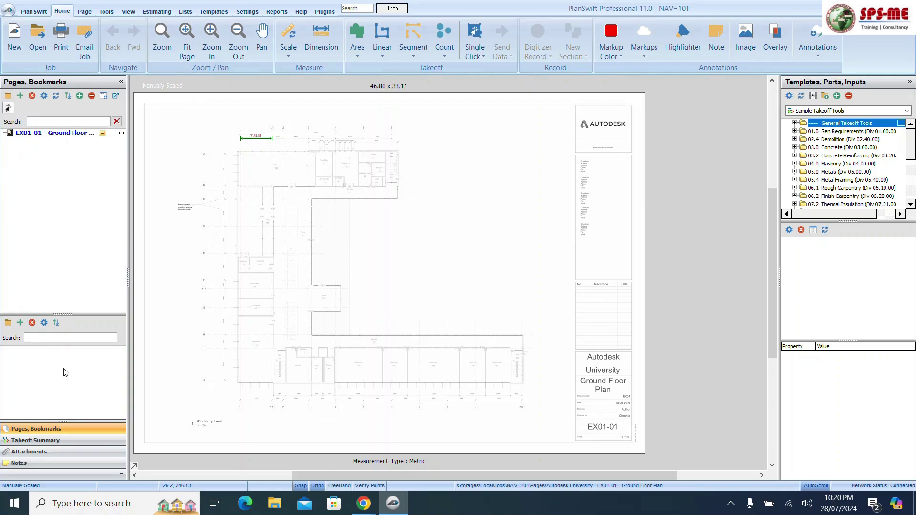
{"action": "left_click", "coordinate": [35, 439]}
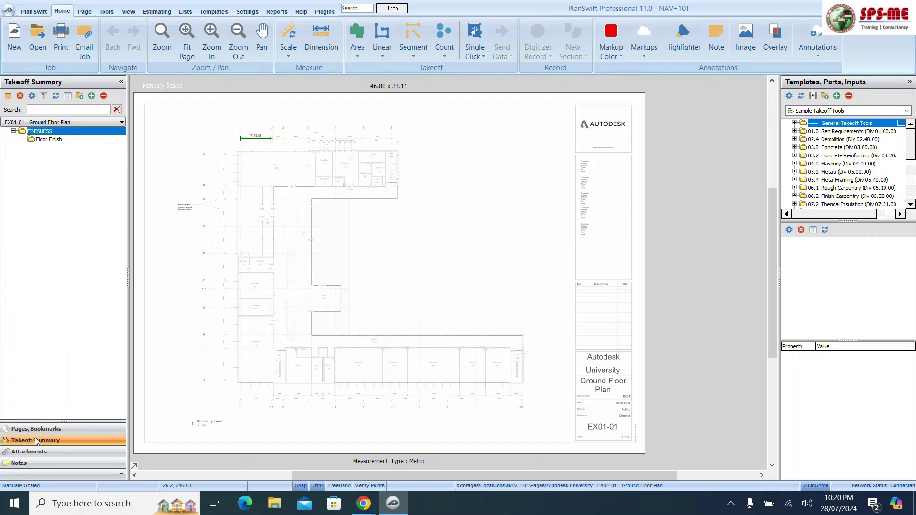
{"action": "left_click", "coordinate": [47, 141]}
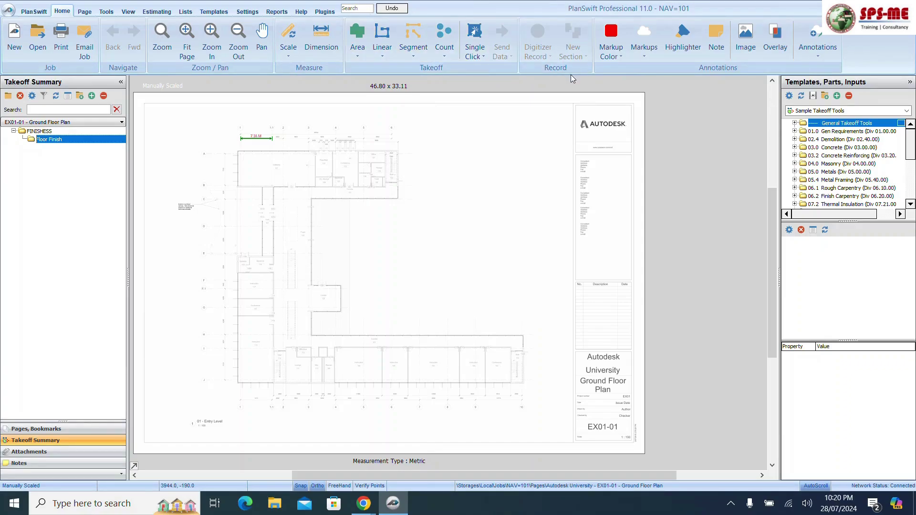
{"action": "left_click", "coordinate": [356, 33]}
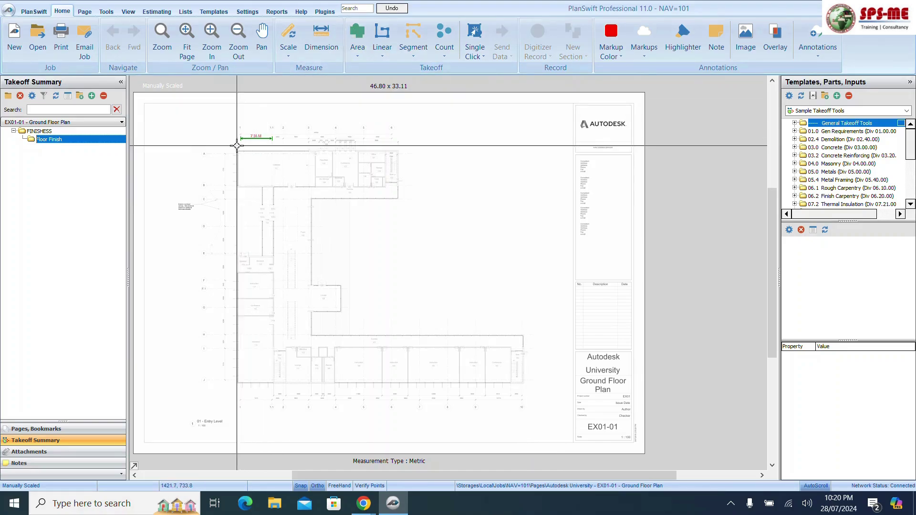
{"action": "scroll", "coordinate": [237, 144], "scroll_direction": "up", "scroll_amount": 3}
{"action": "scroll", "coordinate": [260, 257], "scroll_direction": "up", "scroll_amount": 2}
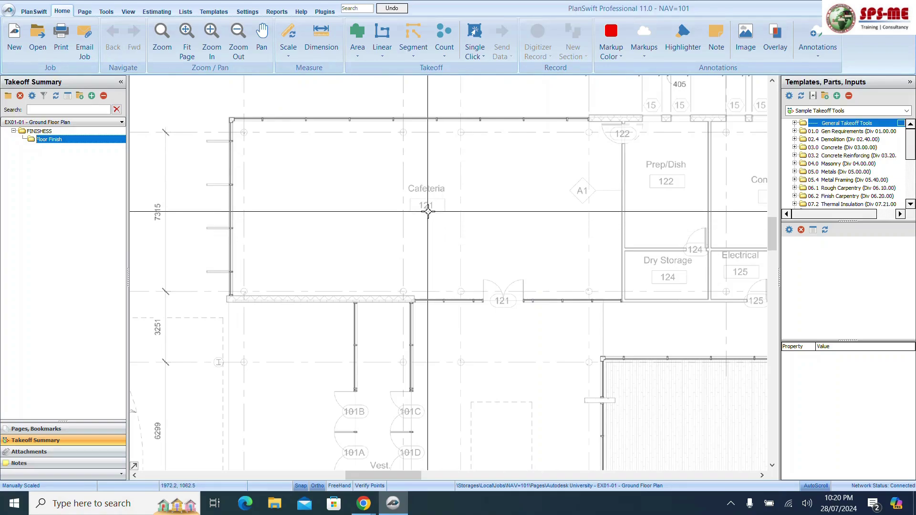
{"action": "left_click", "coordinate": [358, 33]}
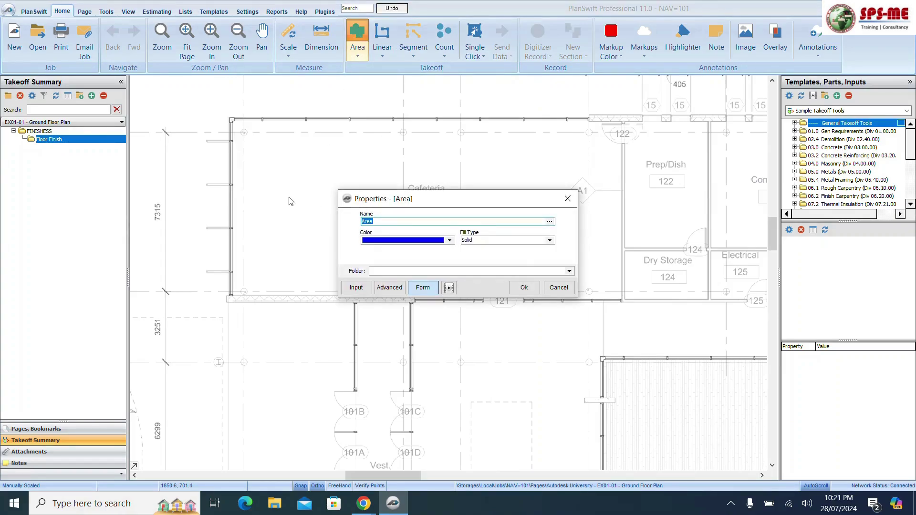
{"action": "type", "text": "Cafeteria-"}
{"action": "mouse_move", "coordinate": [420, 199]}
{"action": "left_mouse_down"}
{"action": "mouse_move", "coordinate": [480, 318]}
{"action": "mouse_move", "coordinate": [417, 195]}
{"action": "left_mouse_up"}
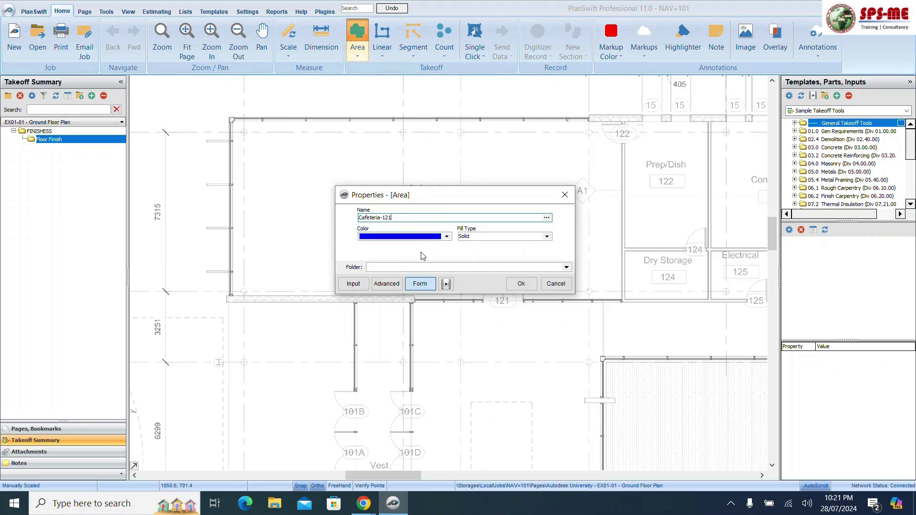
Assign the Cafeteria-121 area to the FINISHESS\Floor Finish folder, colour it bright green and begin recording it
{"action": "left_click", "coordinate": [565, 268]}
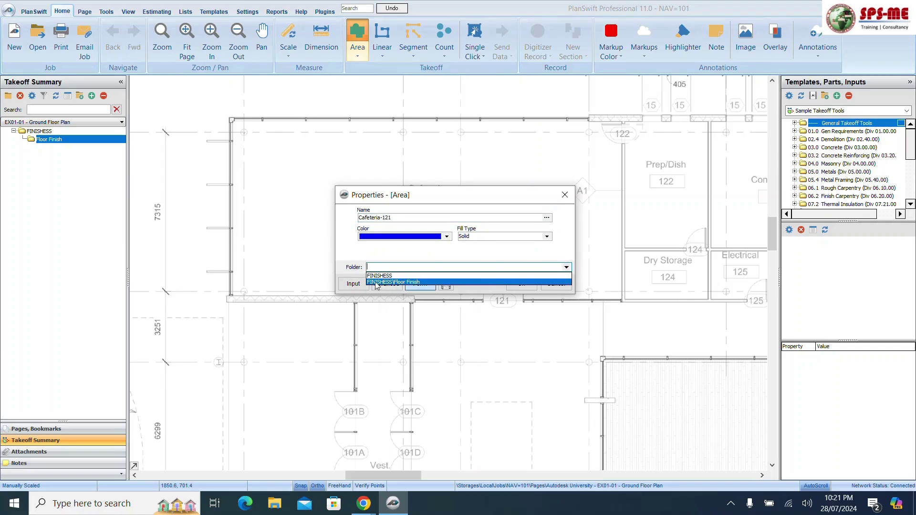
{"action": "left_click", "coordinate": [394, 282]}
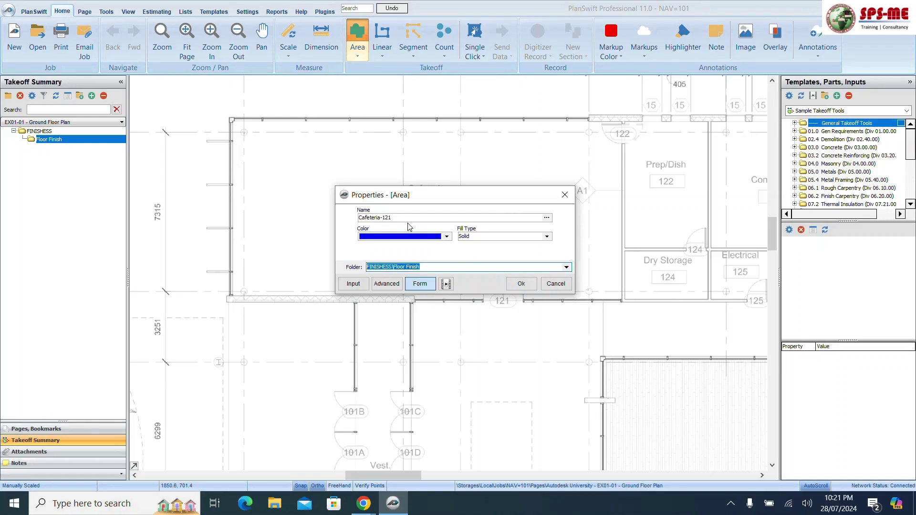
{"action": "left_click", "coordinate": [446, 237]}
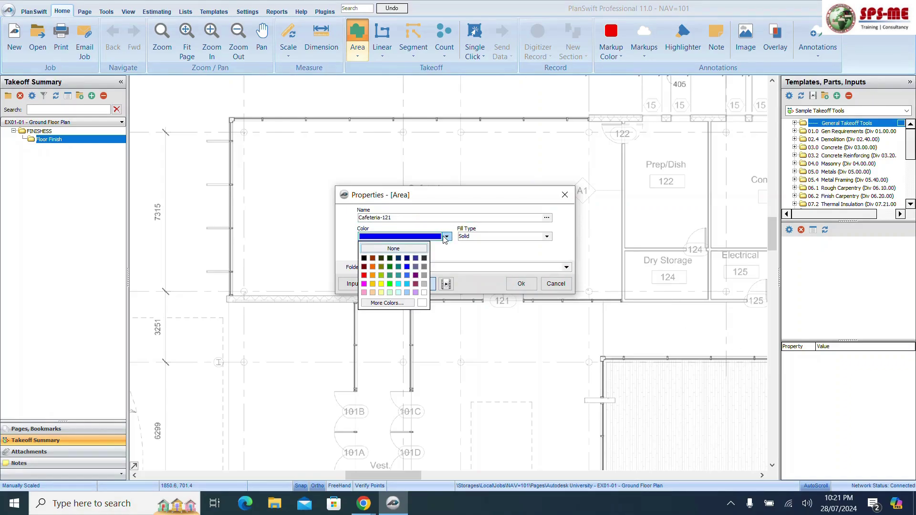
{"action": "left_click", "coordinate": [389, 285]}
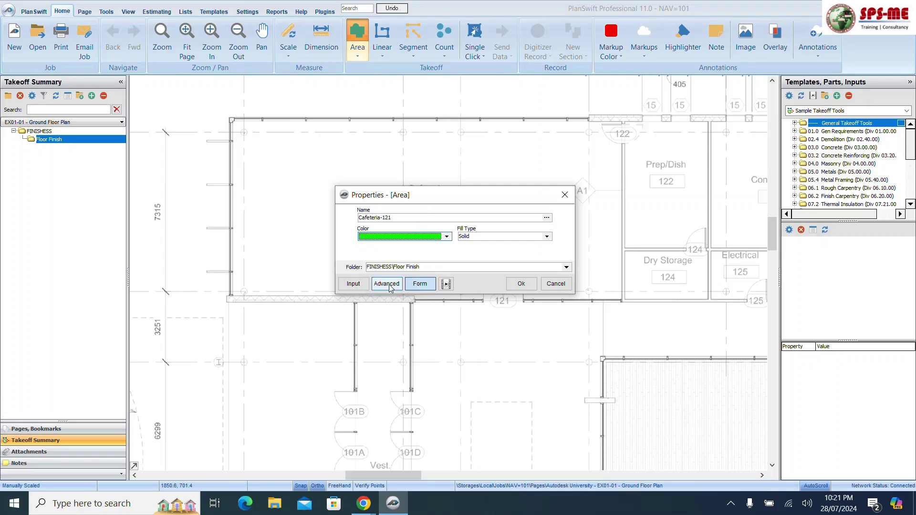
{"action": "left_click", "coordinate": [522, 283]}
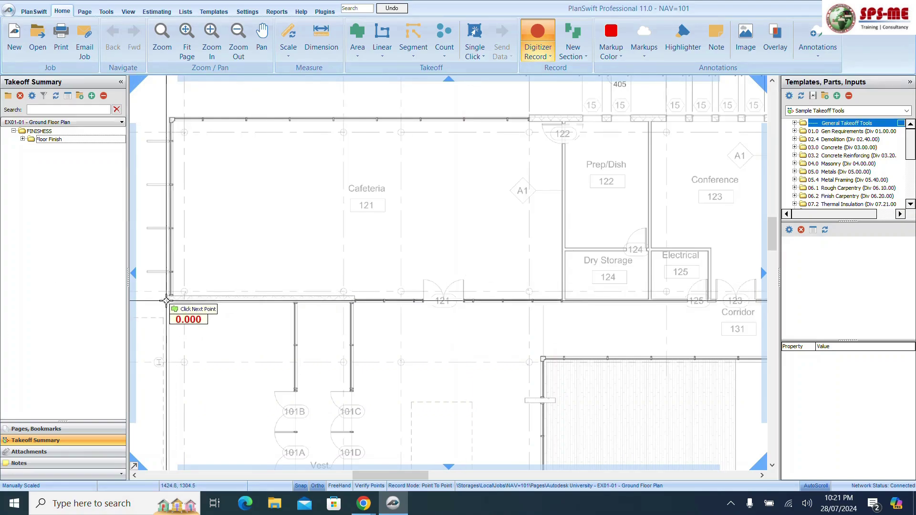
Trace the Cafeteria's lower edge from its lower-left inner corner, around the hatched wall's end, to the Dry Storage partition
{"action": "scroll", "coordinate": [167, 301], "scroll_direction": "up", "scroll_amount": 5}
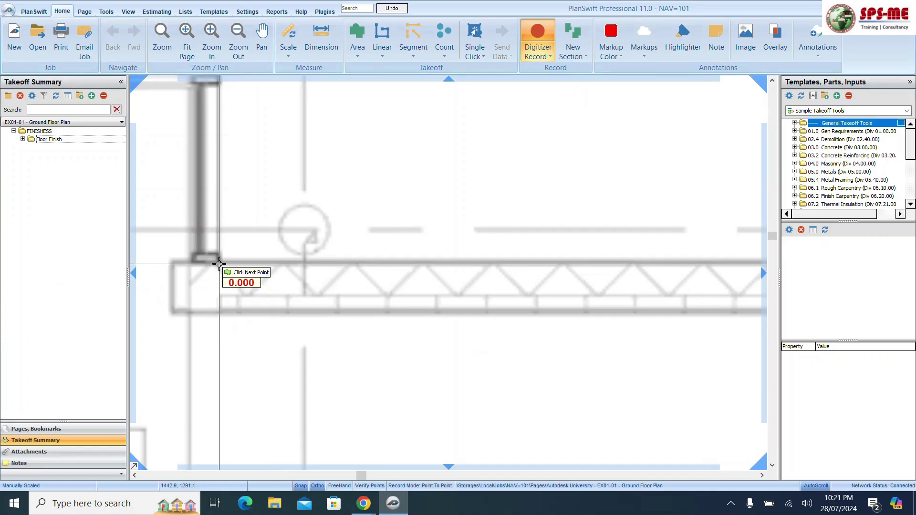
{"action": "scroll", "coordinate": [245, 292], "scroll_direction": "down", "scroll_amount": 5}
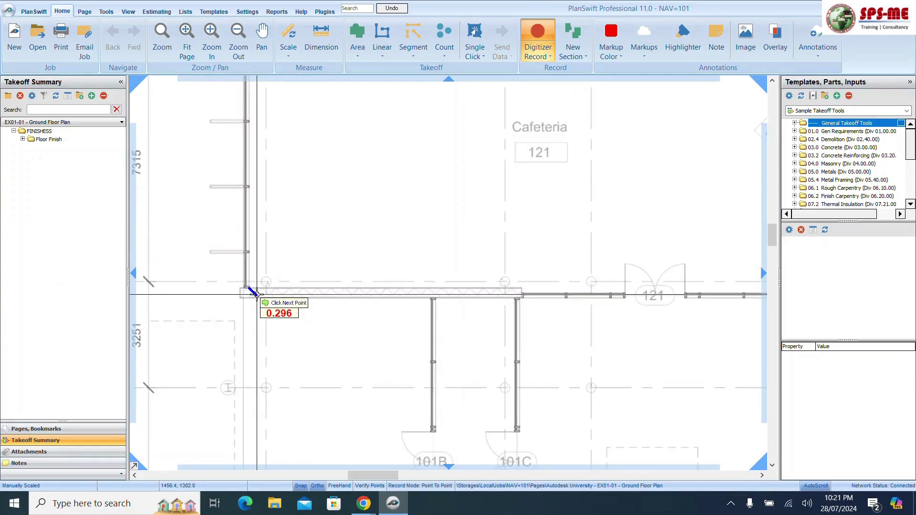
{"action": "left_click", "coordinate": [257, 292]}
{"action": "scroll", "coordinate": [519, 227], "scroll_direction": "up", "scroll_amount": 3}
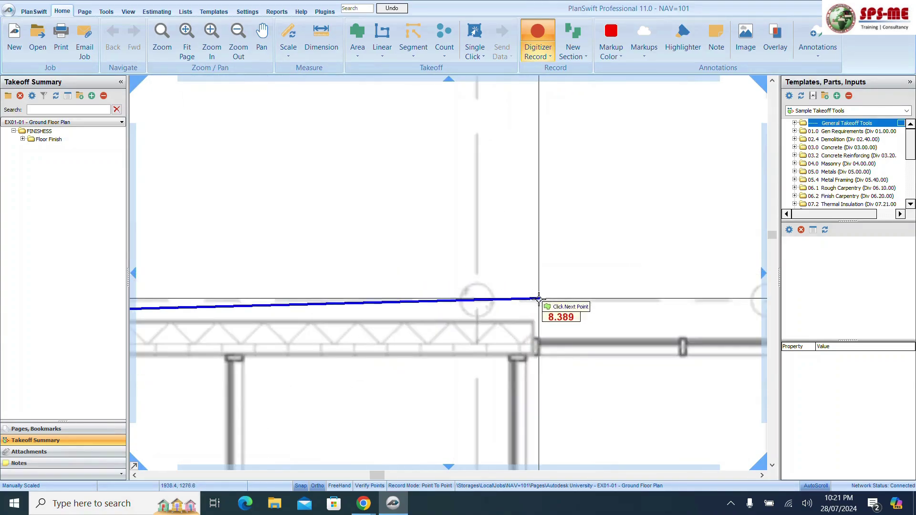
{"action": "left_click", "coordinate": [534, 317]}
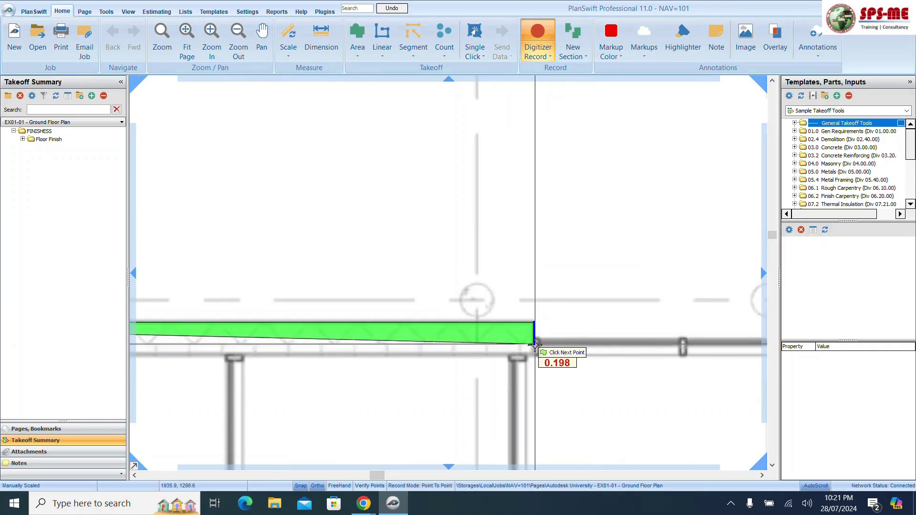
{"action": "scroll", "coordinate": [534, 317], "scroll_direction": "up", "scroll_amount": 3}
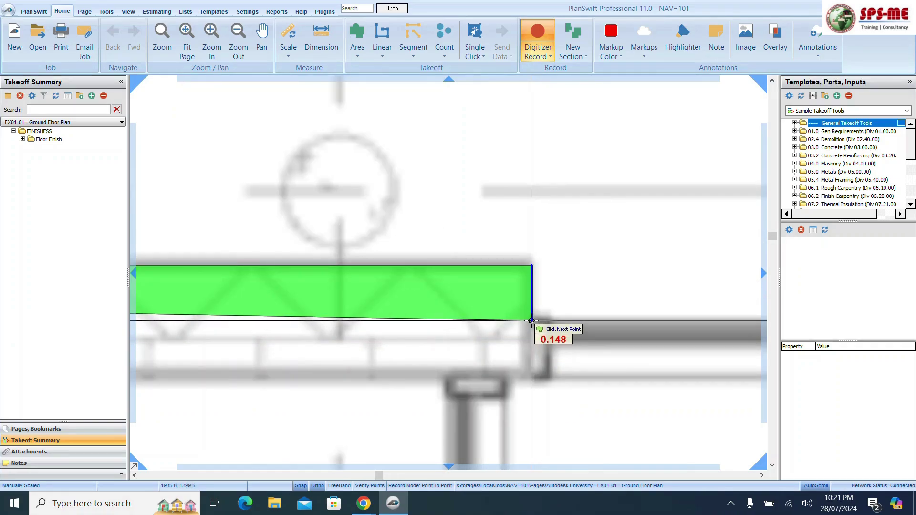
{"action": "left_click", "coordinate": [532, 320]}
{"action": "scroll", "coordinate": [572, 320], "scroll_direction": "down", "scroll_amount": 5}
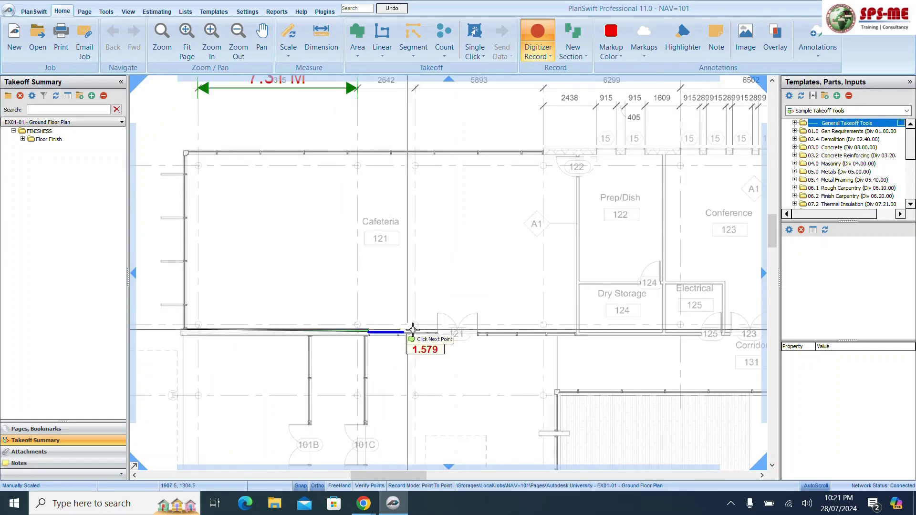
{"action": "scroll", "coordinate": [512, 329], "scroll_direction": "up", "scroll_amount": 5}
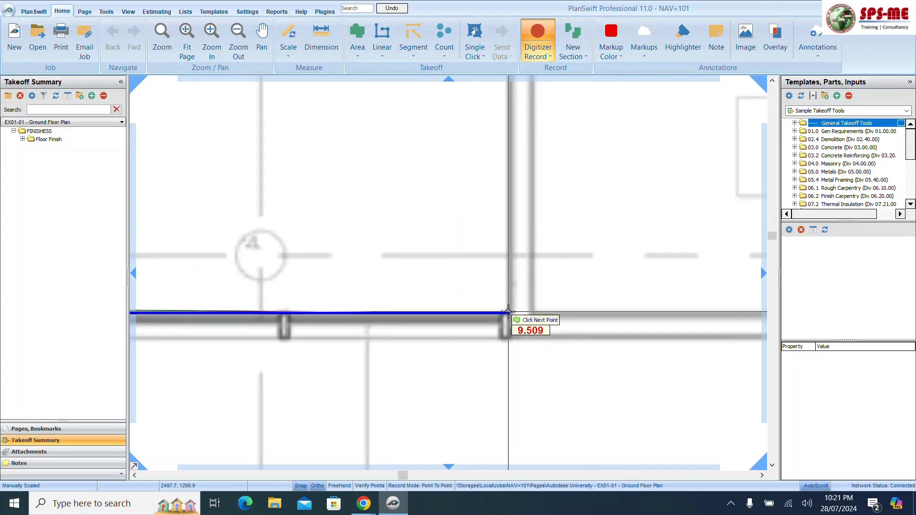
{"action": "left_click", "coordinate": [508, 311]}
Trace the area up the Cafeteria's right wall and along the hatched wall past door 122 to that wall's end
{"action": "scroll", "coordinate": [520, 338], "scroll_direction": "down", "scroll_amount": 5}
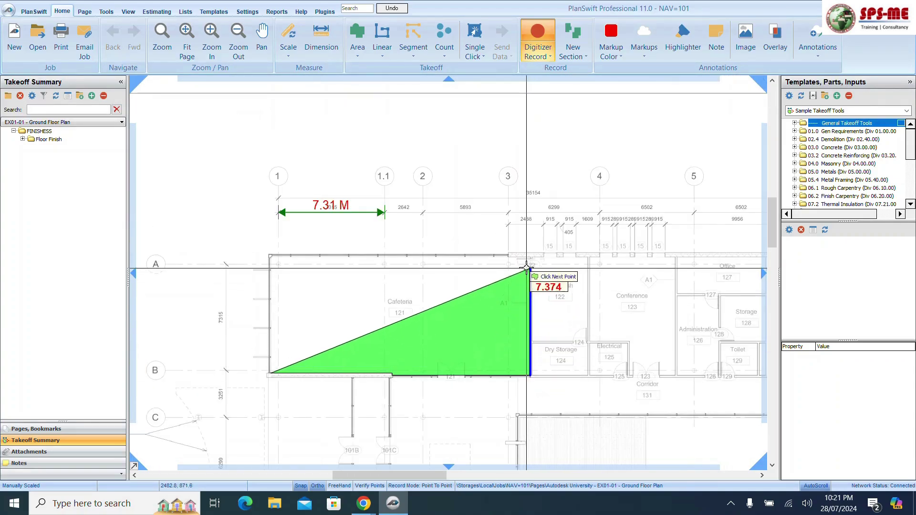
{"action": "scroll", "coordinate": [531, 272], "scroll_direction": "up", "scroll_amount": 5}
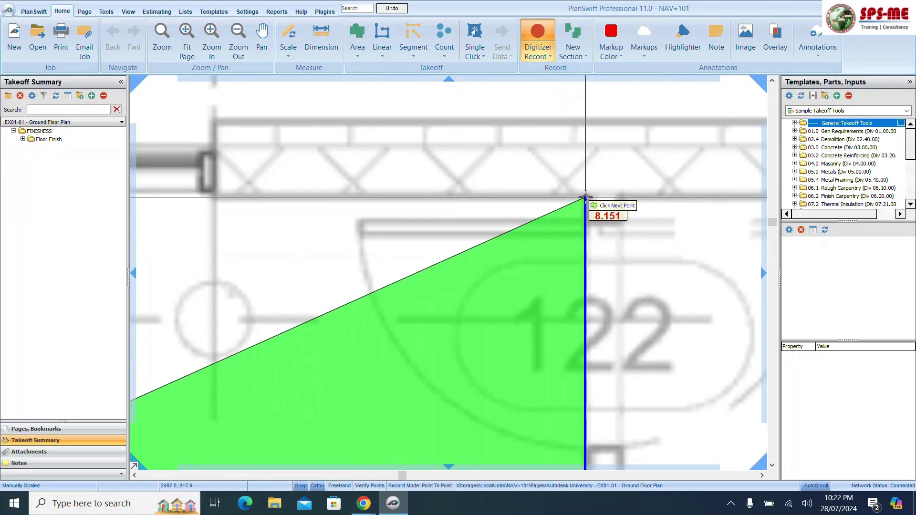
{"action": "left_click", "coordinate": [585, 197]}
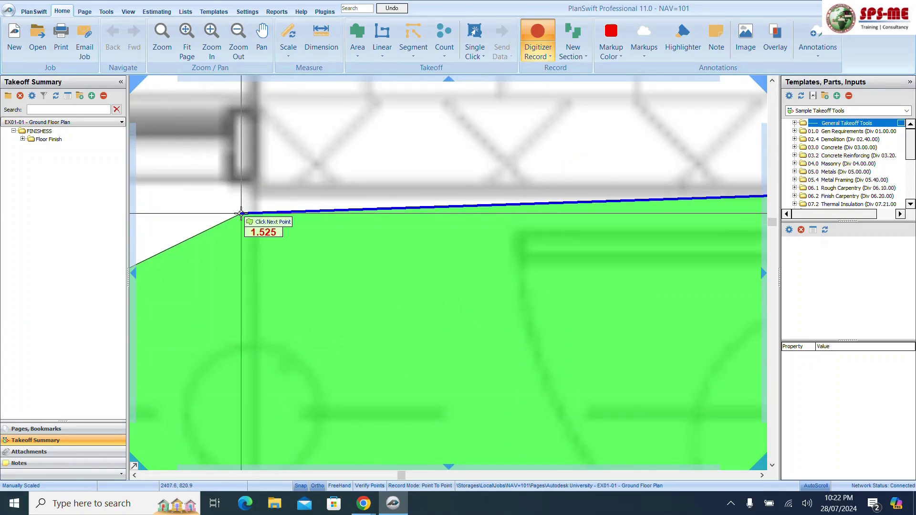
{"action": "left_click", "coordinate": [253, 183]}
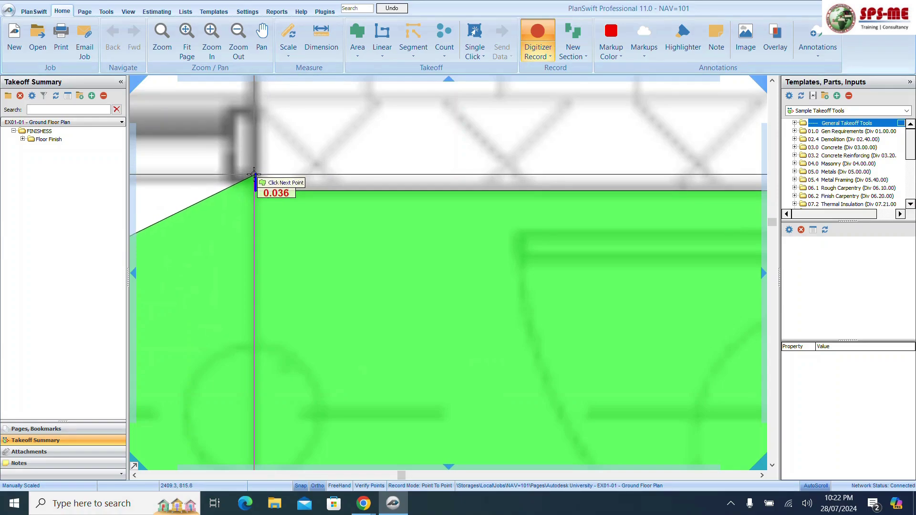
Trace the Cafeteria's upper edge to the upper-left column, follow the column's notch and stop recording the area
{"action": "scroll", "coordinate": [491, 214], "scroll_direction": "down", "scroll_amount": 5}
{"action": "scroll", "coordinate": [536, 232], "scroll_direction": "down", "scroll_amount": 3}
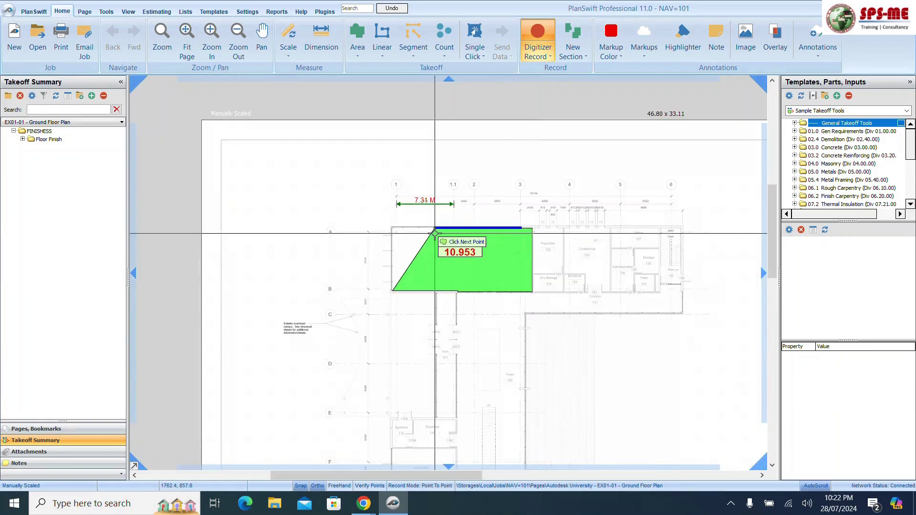
{"action": "scroll", "coordinate": [411, 230], "scroll_direction": "up", "scroll_amount": 6}
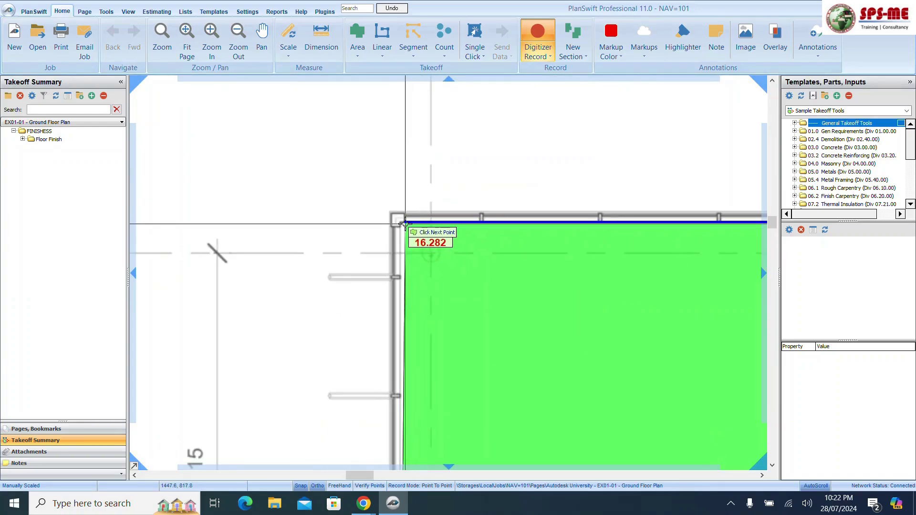
{"action": "scroll", "coordinate": [405, 223], "scroll_direction": "up", "scroll_amount": 3}
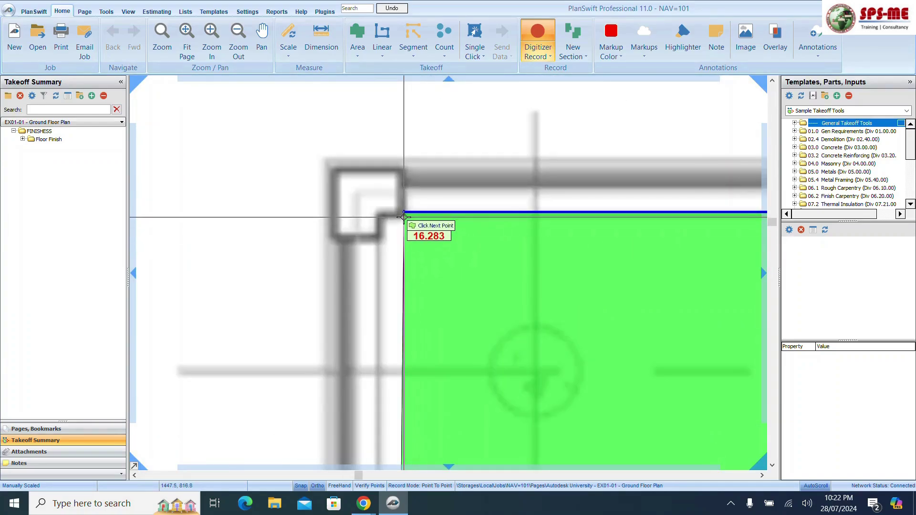
{"action": "left_click", "coordinate": [404, 217]}
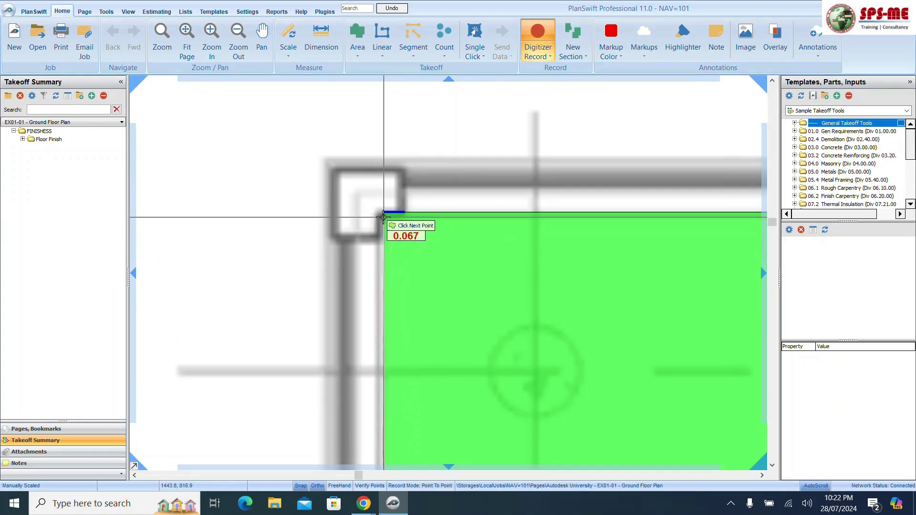
{"action": "left_click", "coordinate": [380, 217]}
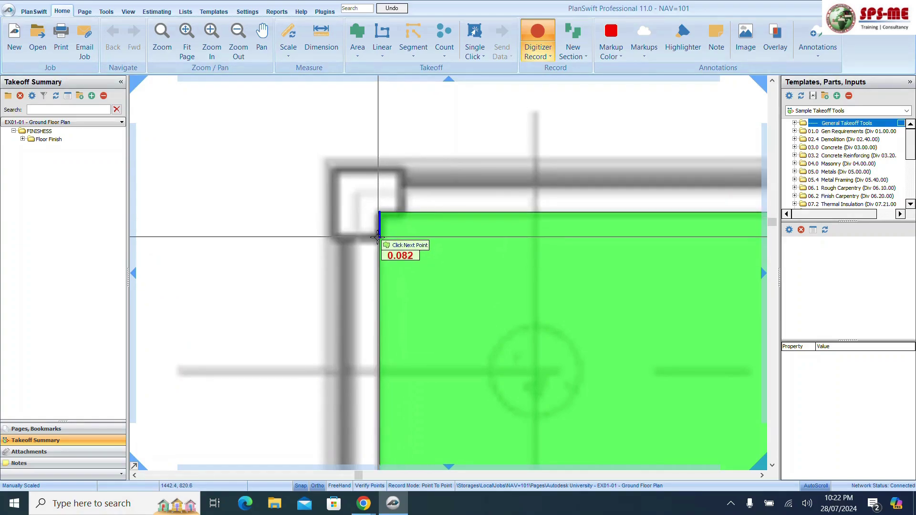
{"action": "right_click", "coordinate": [419, 278]}
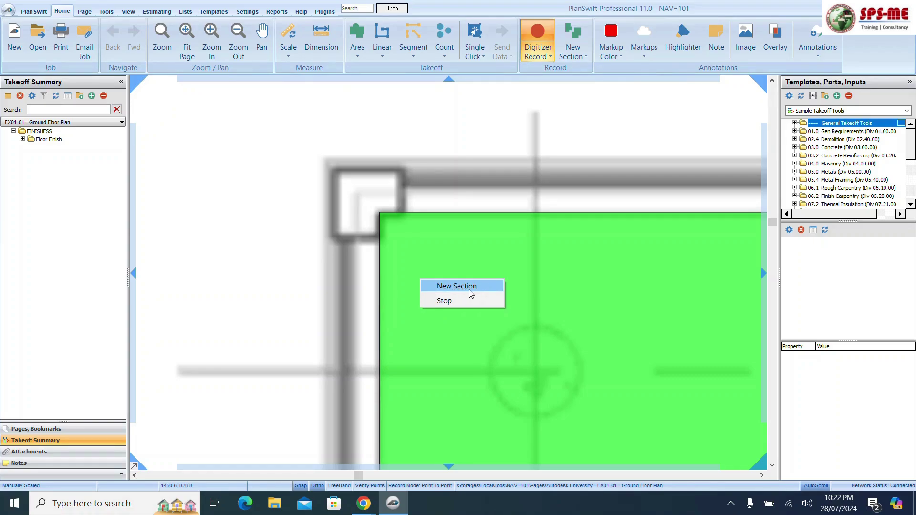
{"action": "left_click", "coordinate": [450, 301]}
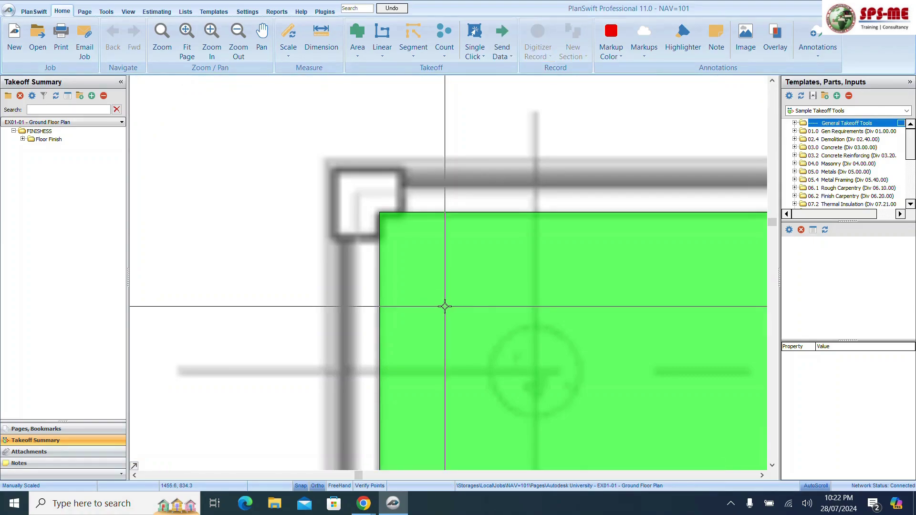
Expand the Floor Finish folder and check the Cafeteria-121 quantity in the takeoff summary and the page list
{"action": "scroll", "coordinate": [444, 306], "scroll_direction": "down", "scroll_amount": 5}
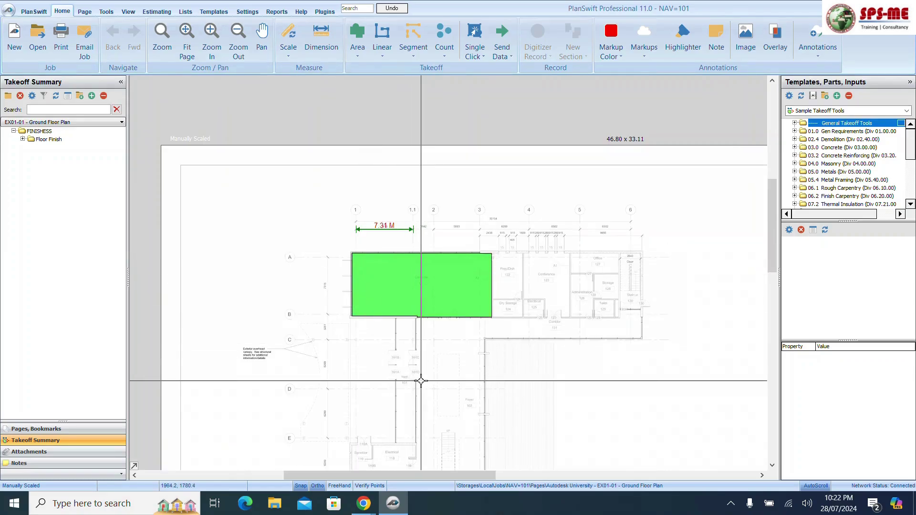
{"action": "scroll", "coordinate": [420, 381], "scroll_direction": "up", "scroll_amount": 2}
{"action": "left_click", "coordinate": [29, 139]}
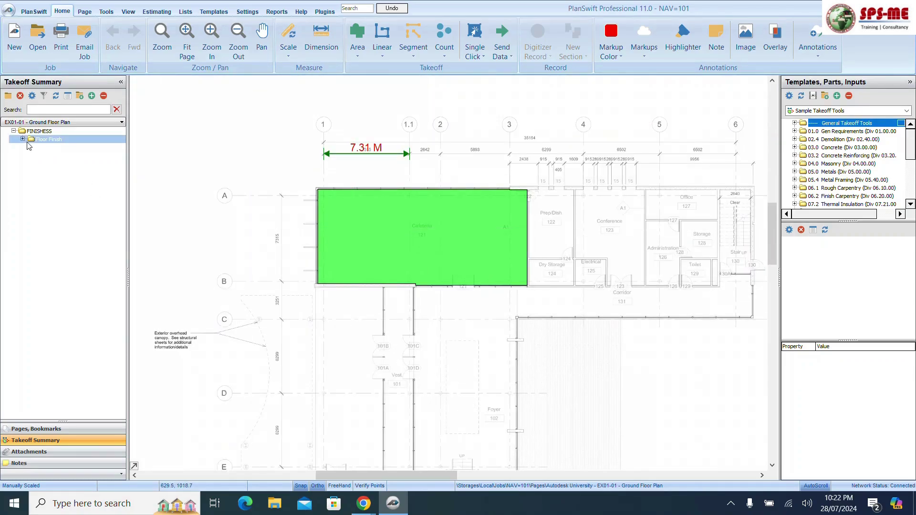
{"action": "left_click", "coordinate": [23, 139]}
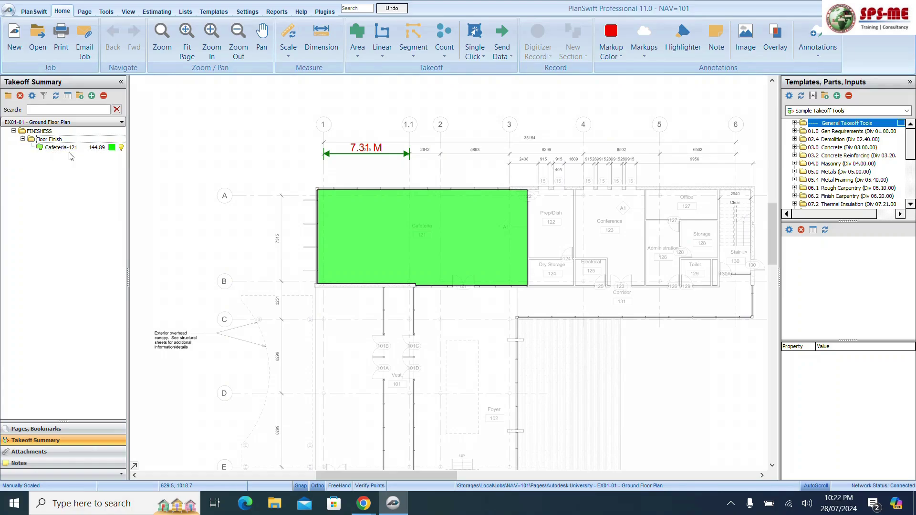
{"action": "left_click", "coordinate": [80, 149]}
{"action": "left_click", "coordinate": [86, 153]}
{"action": "left_click", "coordinate": [103, 150]}
{"action": "left_click", "coordinate": [24, 429]}
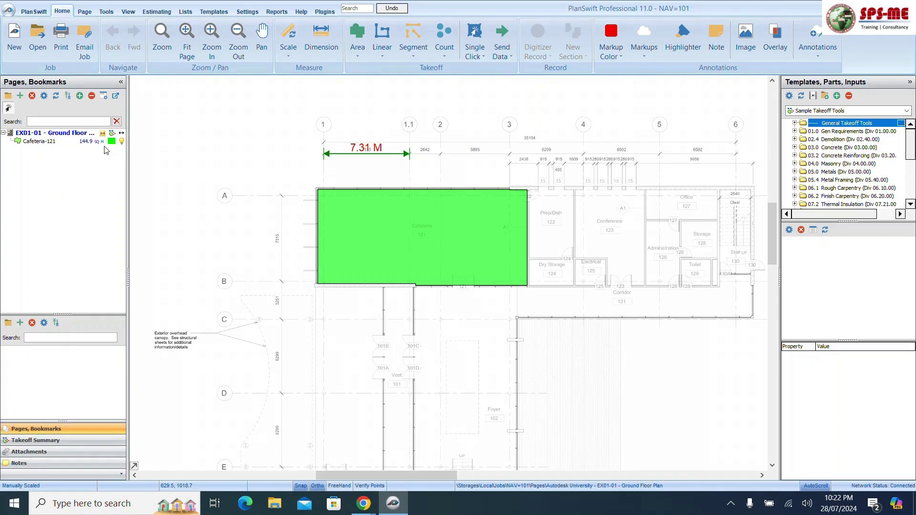
Show the name and quantity label on the Cafeteria-121 area and deselect the area
{"action": "right_click", "coordinate": [360, 236]}
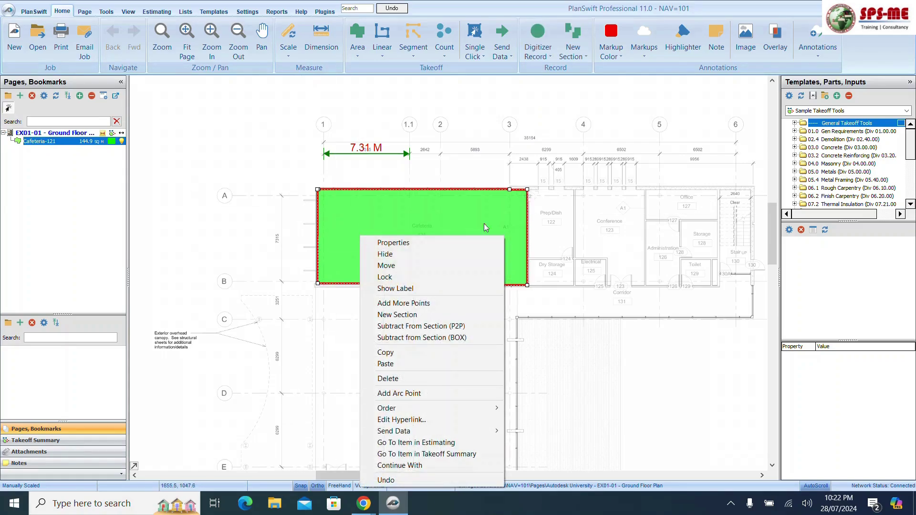
{"action": "left_click", "coordinate": [396, 243]}
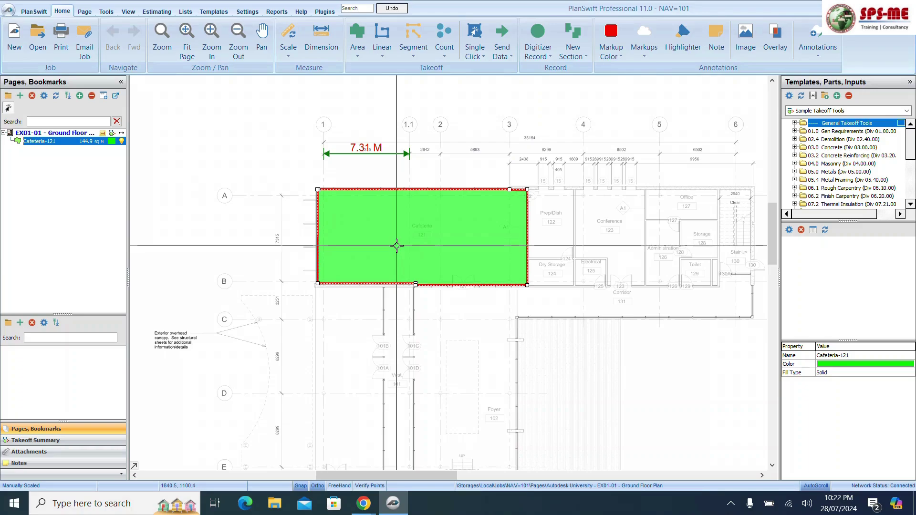
{"action": "mouse_move", "coordinate": [396, 245]}
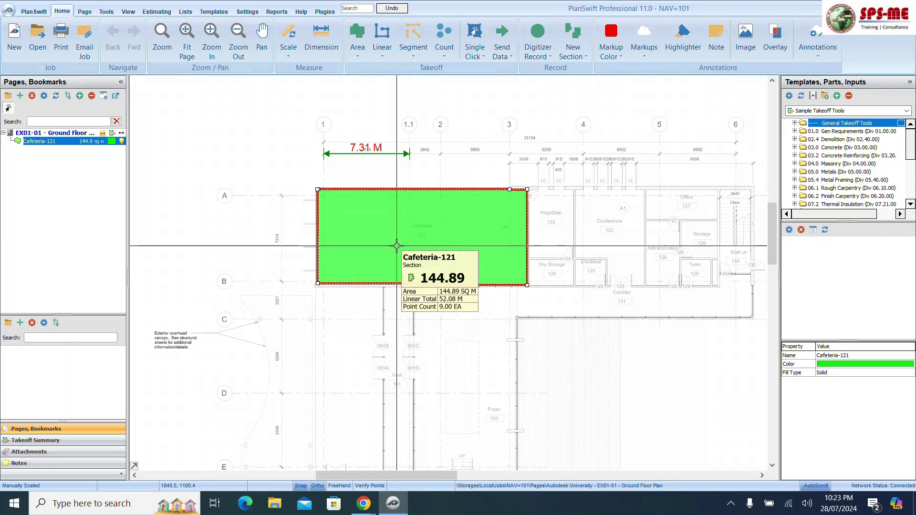
{"action": "right_click", "coordinate": [396, 245]}
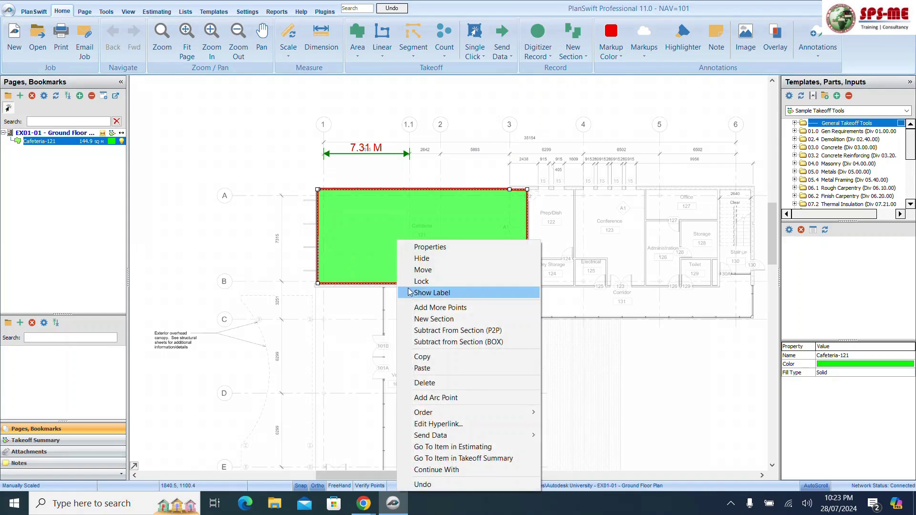
{"action": "left_click", "coordinate": [443, 293]}
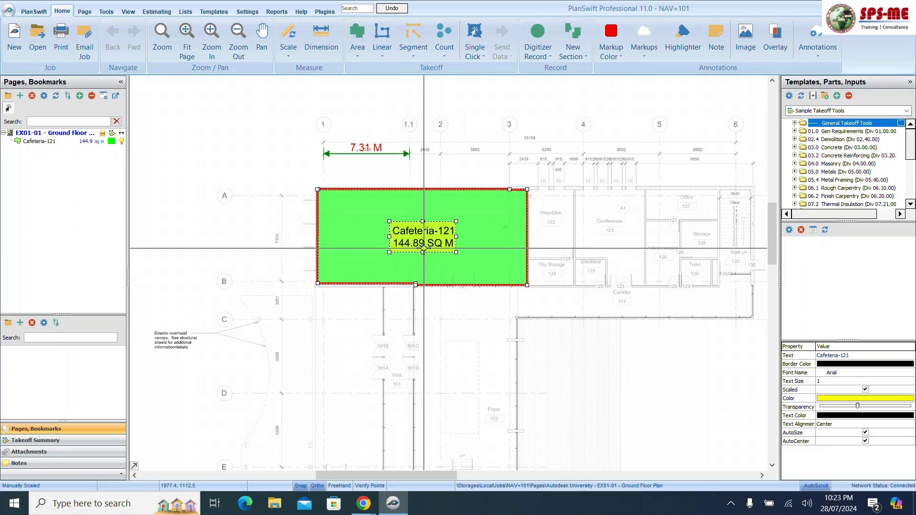
{"action": "scroll", "coordinate": [434, 270], "scroll_direction": "up", "scroll_amount": 2}
{"action": "scroll", "coordinate": [434, 286], "scroll_direction": "down", "scroll_amount": 3}
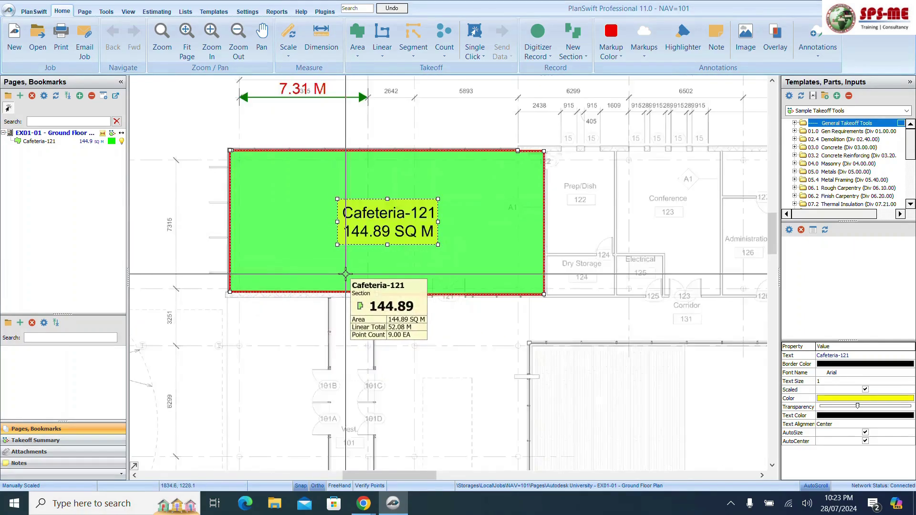
{"action": "scroll", "coordinate": [392, 257], "scroll_direction": "up", "scroll_amount": 1}
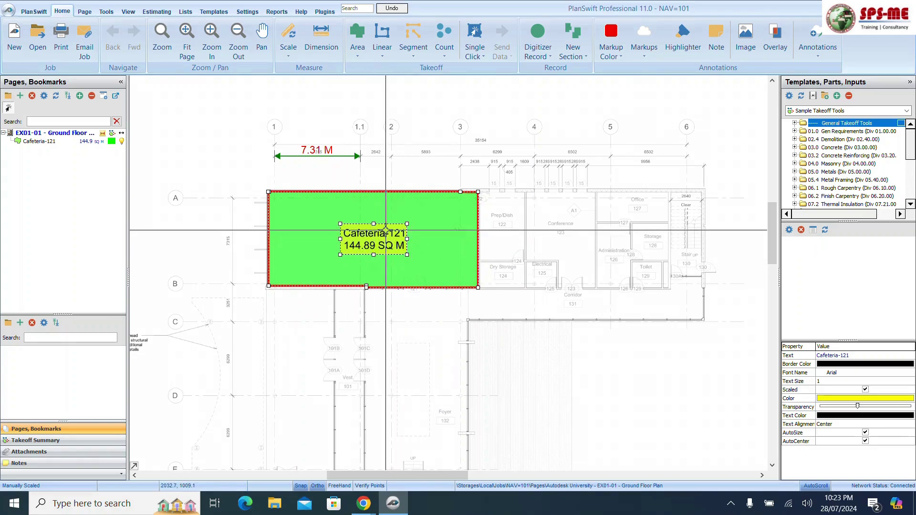
{"action": "right_click", "coordinate": [440, 254]}
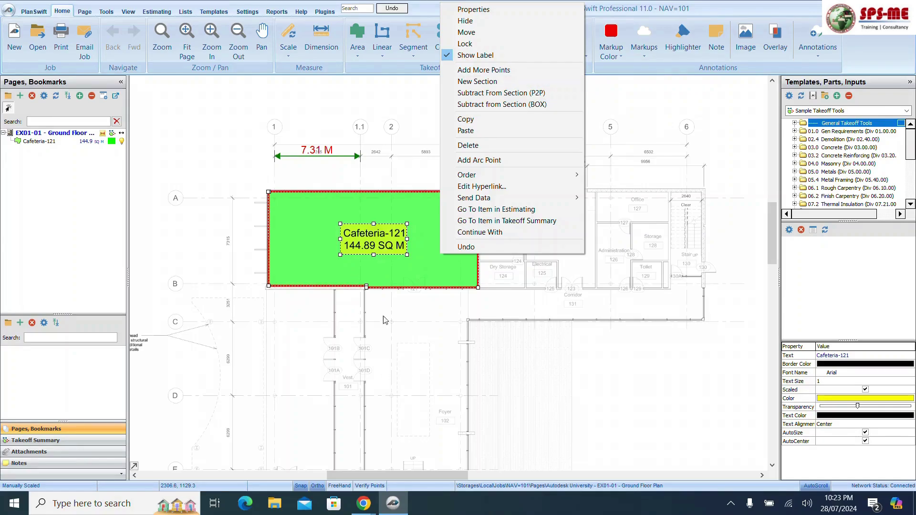
{"action": "left_click", "coordinate": [194, 145]}
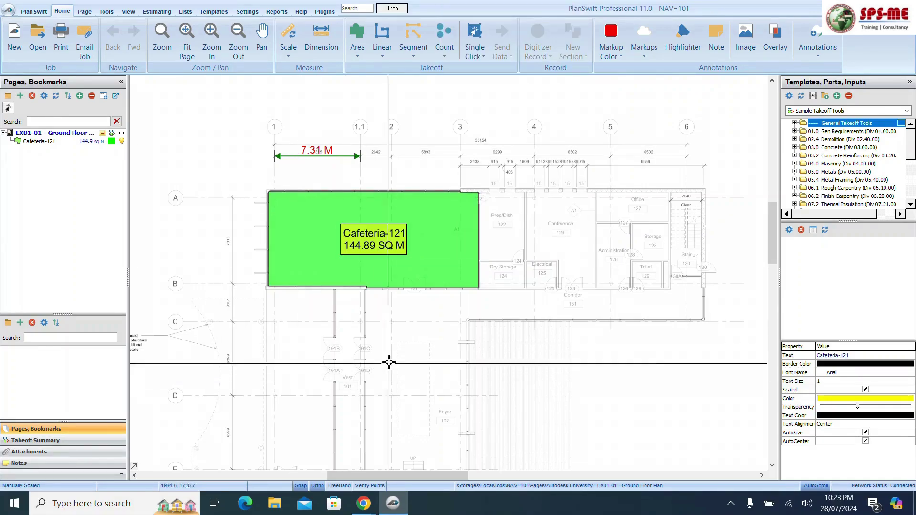
Show the takeoff legend on the Ground Floor Plan page and check its Cafeteria-121 entry at the sheet's lower-left corner
{"action": "left_click", "coordinate": [408, 335]}
{"action": "right_click", "coordinate": [409, 335]}
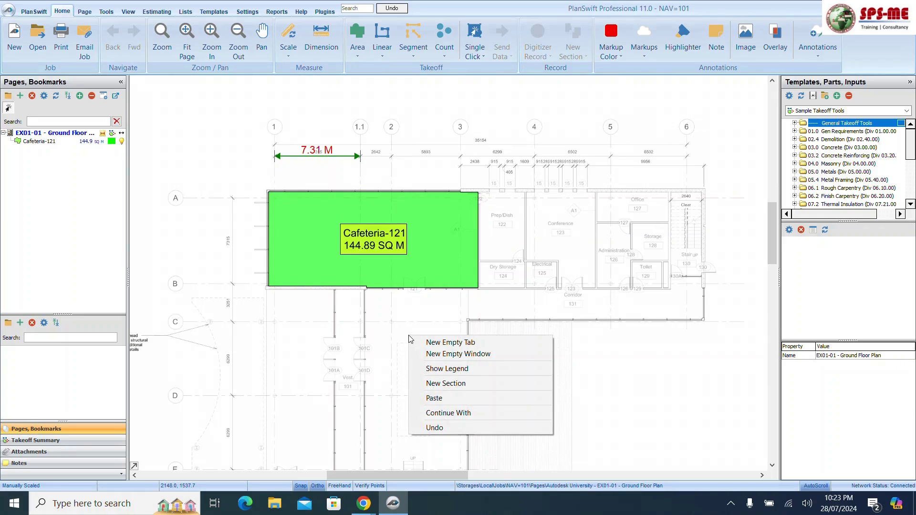
{"action": "left_click", "coordinate": [462, 369]}
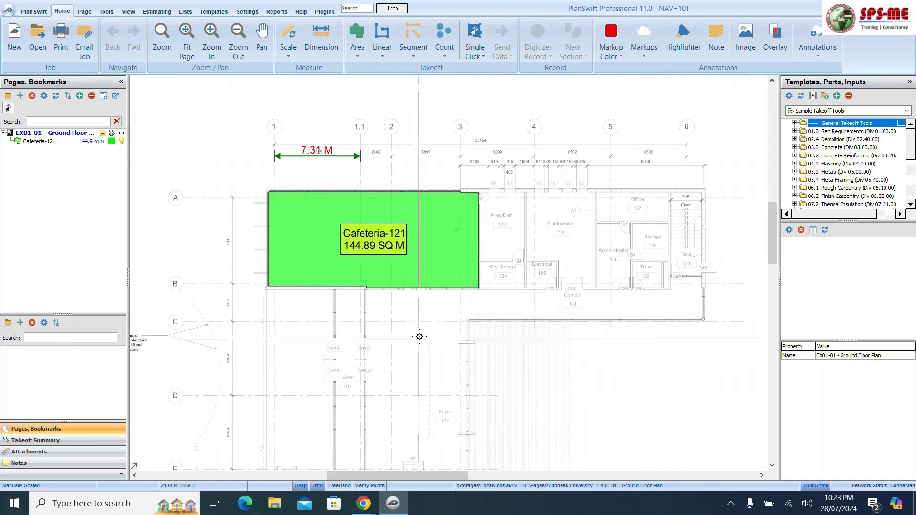
{"action": "scroll", "coordinate": [418, 315], "scroll_direction": "down", "scroll_amount": 2}
{"action": "scroll", "coordinate": [411, 321], "scroll_direction": "up", "scroll_amount": 3}
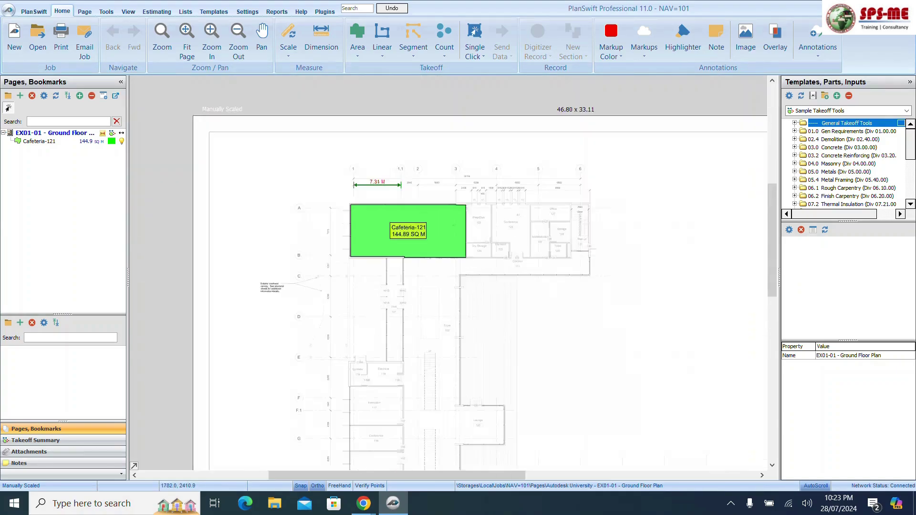
{"action": "scroll", "coordinate": [360, 427], "scroll_direction": "up", "scroll_amount": 2}
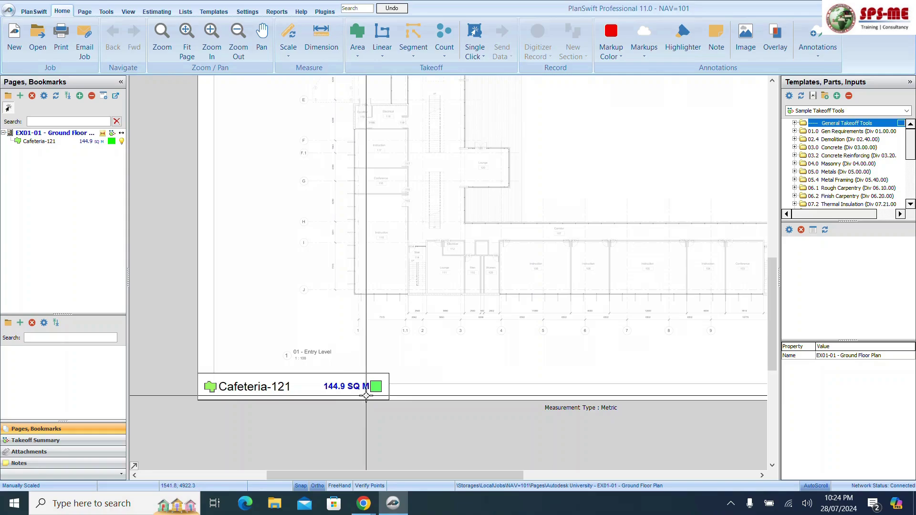
{"action": "scroll", "coordinate": [212, 302], "scroll_direction": "down", "scroll_amount": 1}
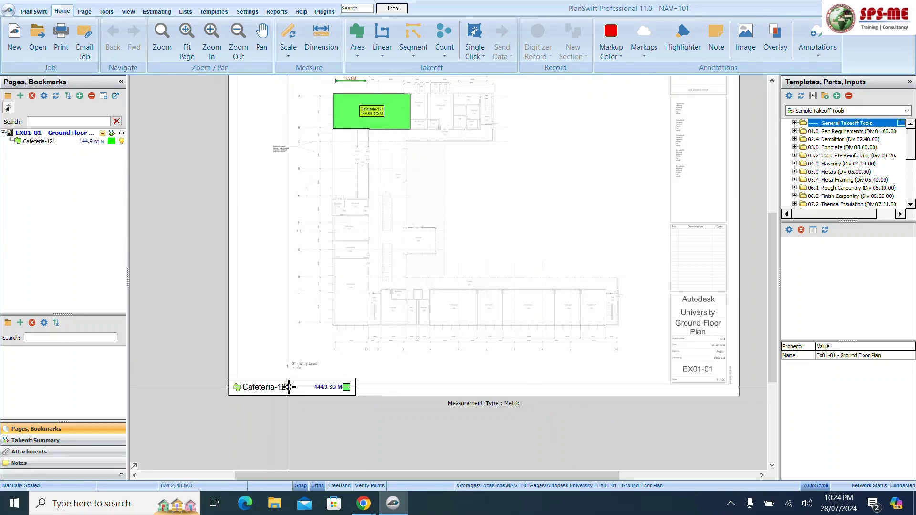
Start an area takeoff for the Foyer named Foyar-102 with a solid magenta fill in the FINISHESS\Floor Finish folder
{"action": "scroll", "coordinate": [381, 119], "scroll_direction": "up", "scroll_amount": 4}
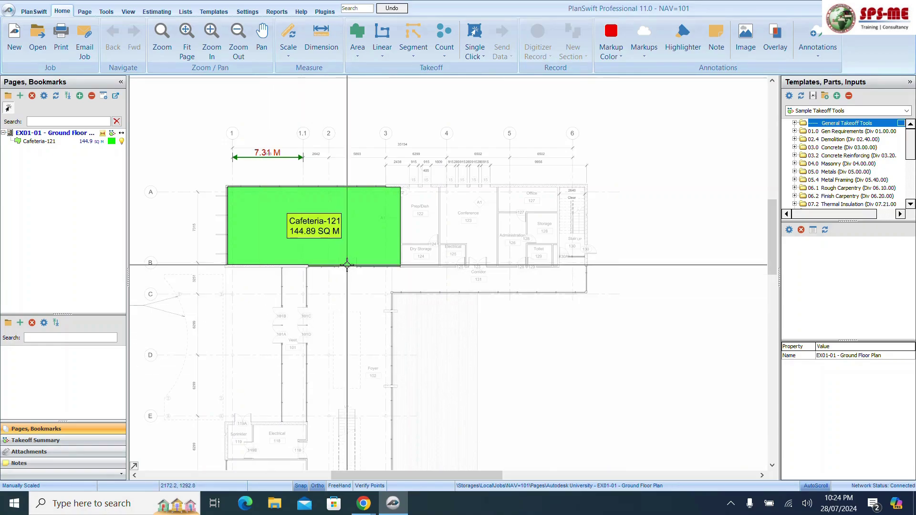
{"action": "scroll", "coordinate": [355, 282], "scroll_direction": "up", "scroll_amount": 2}
{"action": "scroll", "coordinate": [360, 282], "scroll_direction": "down", "scroll_amount": 2}
{"action": "scroll", "coordinate": [368, 331], "scroll_direction": "up", "scroll_amount": 5}
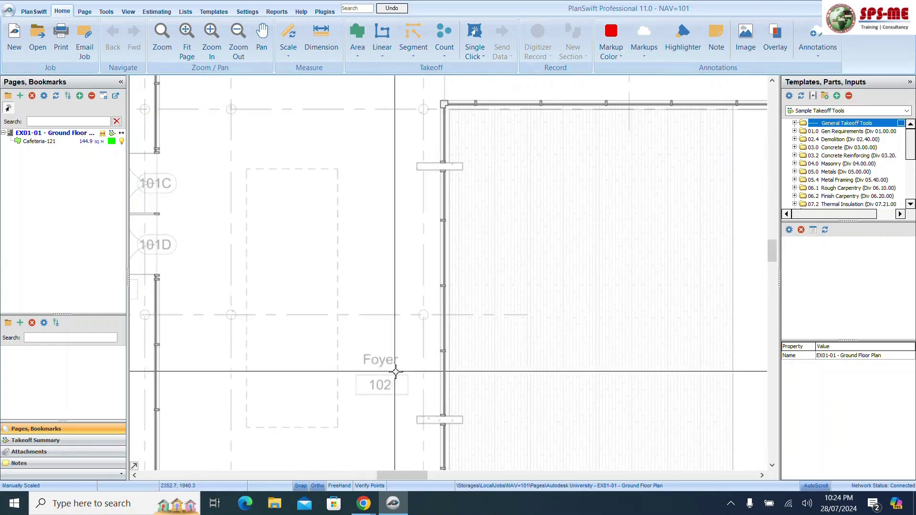
{"action": "scroll", "coordinate": [334, 338], "scroll_direction": "down", "scroll_amount": 4}
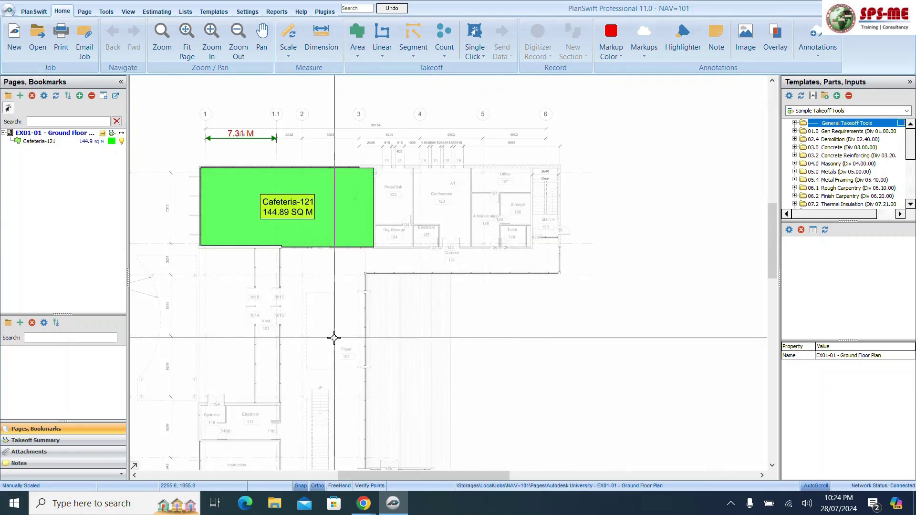
{"action": "left_click", "coordinate": [361, 32]}
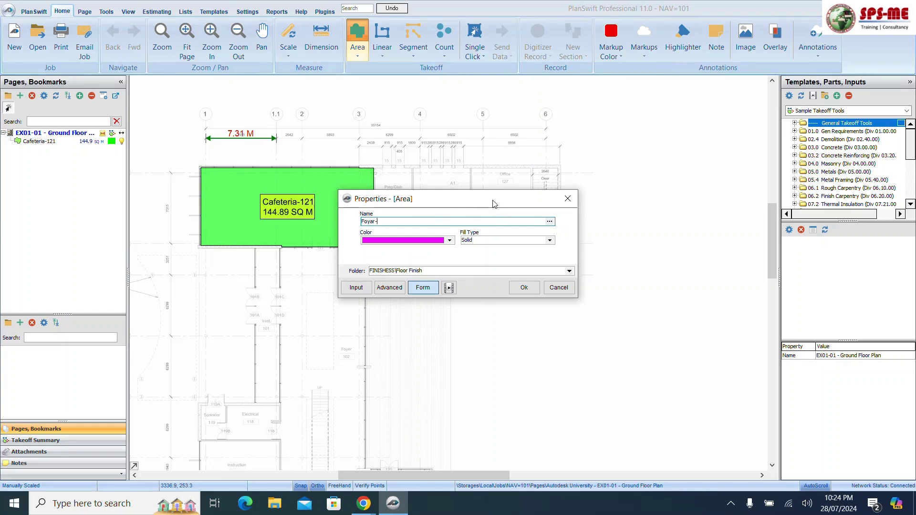
{"action": "mouse_move", "coordinate": [493, 204]}
{"action": "left_mouse_down"}
{"action": "mouse_move", "coordinate": [657, 363]}
{"action": "mouse_move", "coordinate": [558, 258]}
{"action": "left_mouse_up"}
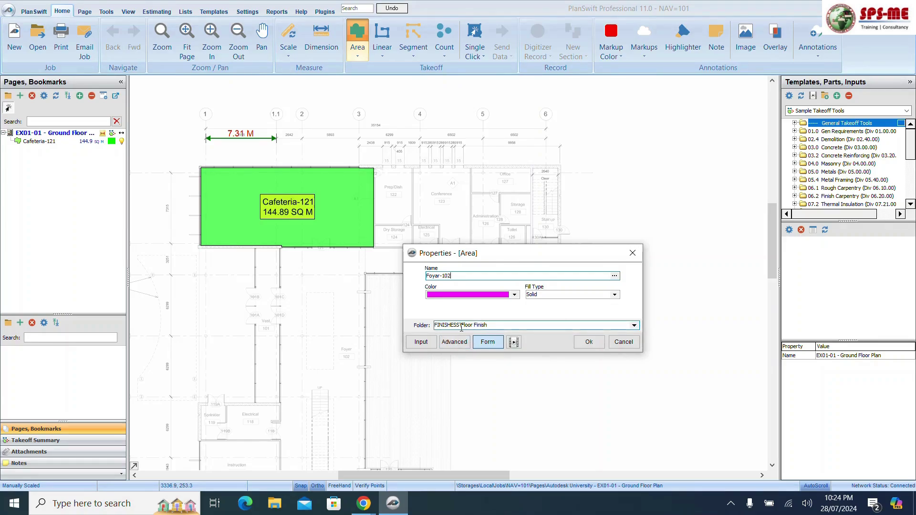
{"action": "left_click", "coordinate": [590, 342]}
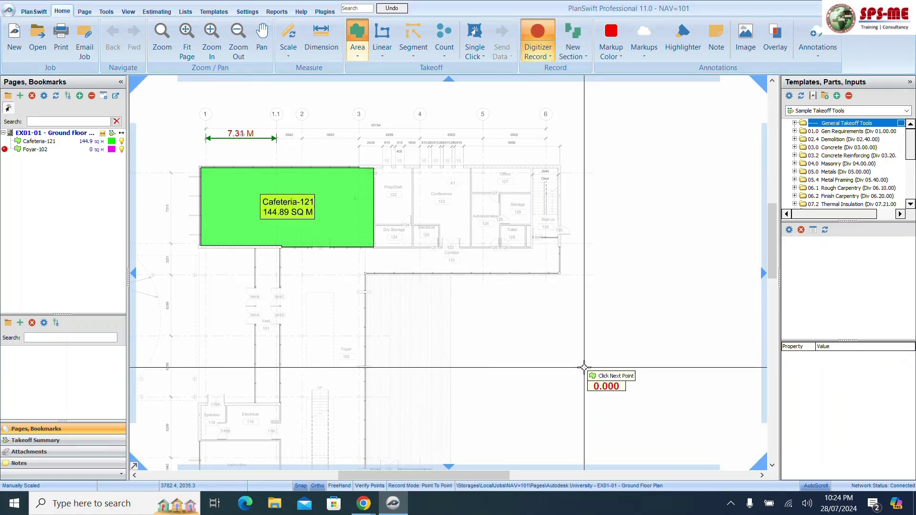
Trace the Foyer's upper edge about 8.6 m below the Cafeteria, from the hatched wall's end to above the courtyard's corner column
{"action": "scroll", "coordinate": [274, 265], "scroll_direction": "up", "scroll_amount": 2}
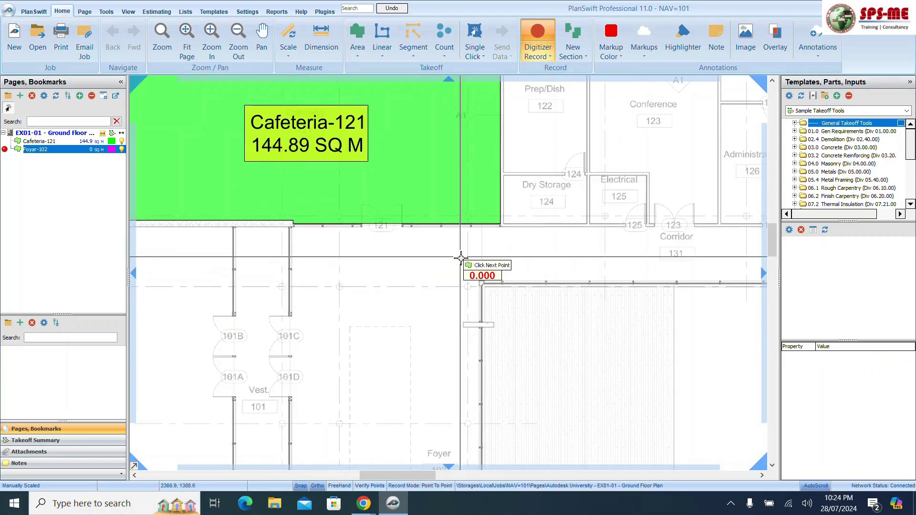
{"action": "scroll", "coordinate": [293, 223], "scroll_direction": "up", "scroll_amount": 2}
{"action": "scroll", "coordinate": [293, 222], "scroll_direction": "up", "scroll_amount": 2}
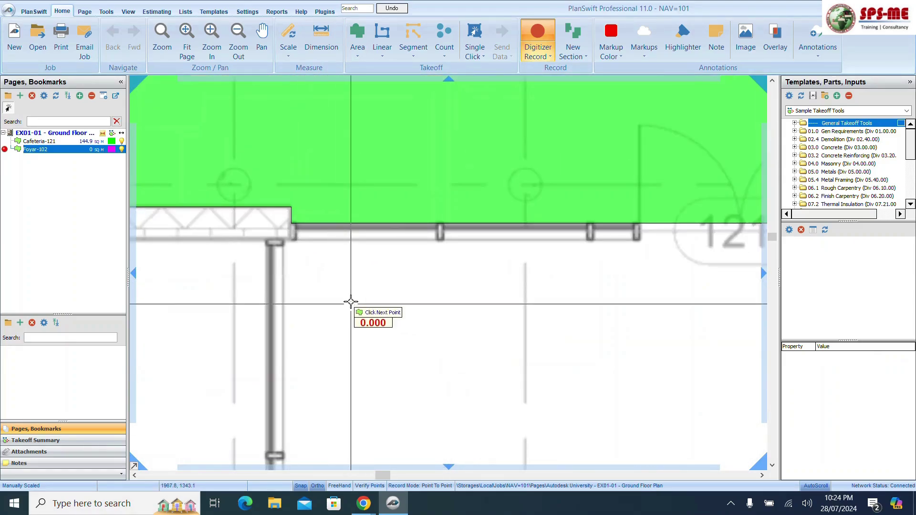
{"action": "scroll", "coordinate": [296, 241], "scroll_direction": "down", "scroll_amount": 4}
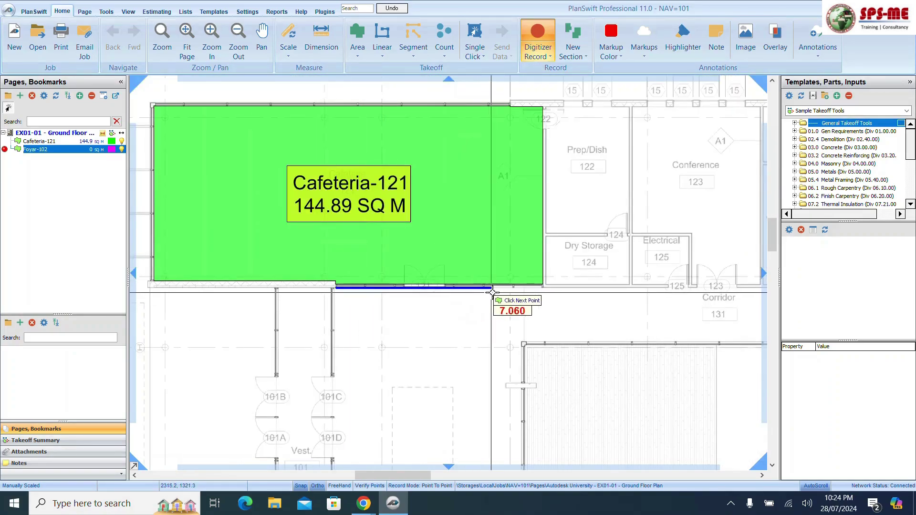
{"action": "scroll", "coordinate": [525, 290], "scroll_direction": "up", "scroll_amount": 2}
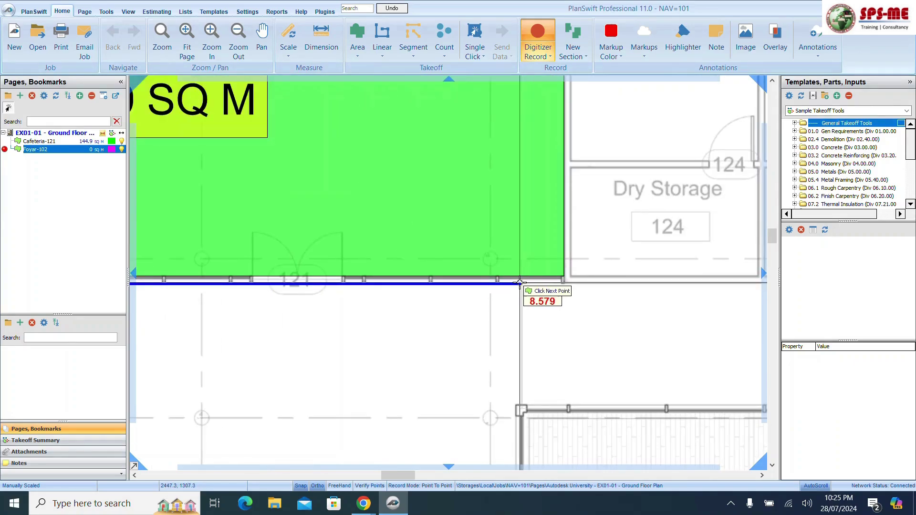
{"action": "left_click", "coordinate": [515, 282]}
Trace the Foyer's right edge about 34.6 m down past Lounge 120 to the bottom of the corner column at Corridor 107
{"action": "scroll", "coordinate": [506, 372], "scroll_direction": "down", "scroll_amount": 4}
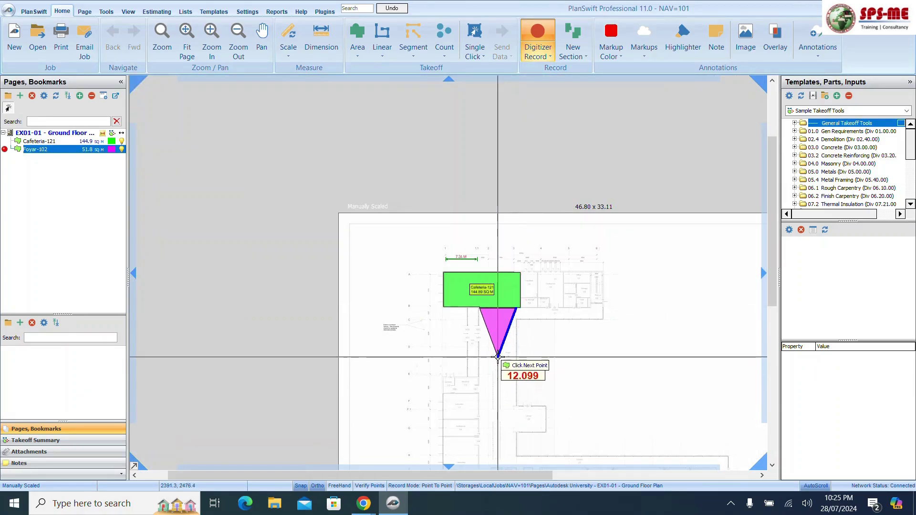
{"action": "scroll", "coordinate": [489, 431], "scroll_direction": "up", "scroll_amount": 4}
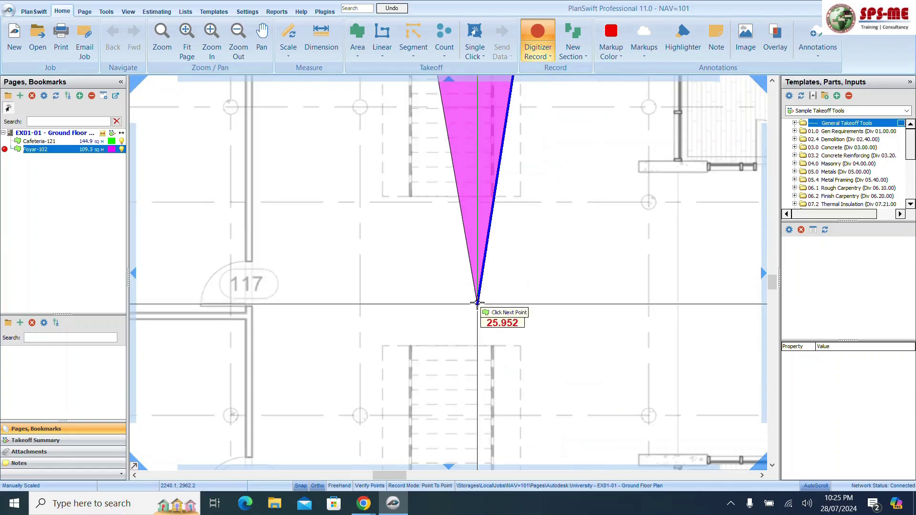
{"action": "scroll", "coordinate": [480, 370], "scroll_direction": "up", "scroll_amount": 1}
{"action": "scroll", "coordinate": [513, 275], "scroll_direction": "down", "scroll_amount": 3}
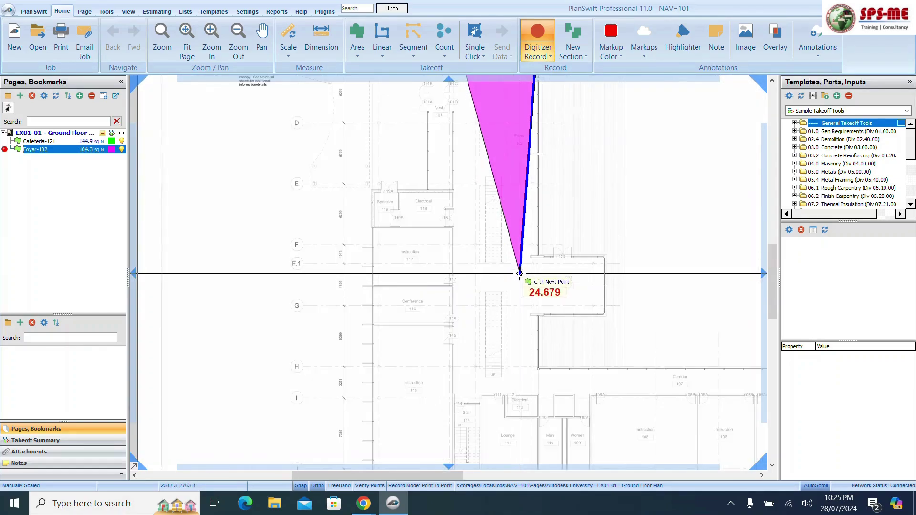
{"action": "scroll", "coordinate": [525, 392], "scroll_direction": "up", "scroll_amount": 2}
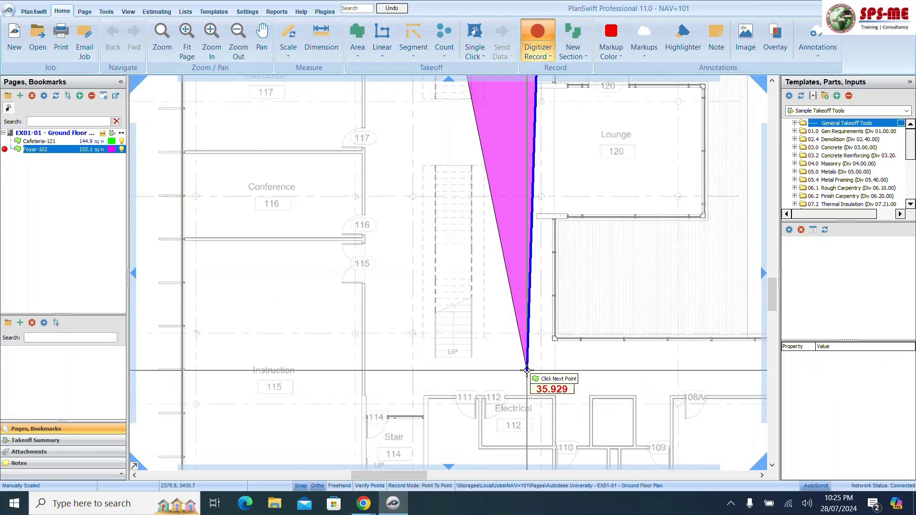
{"action": "scroll", "coordinate": [426, 389], "scroll_direction": "up", "scroll_amount": 1}
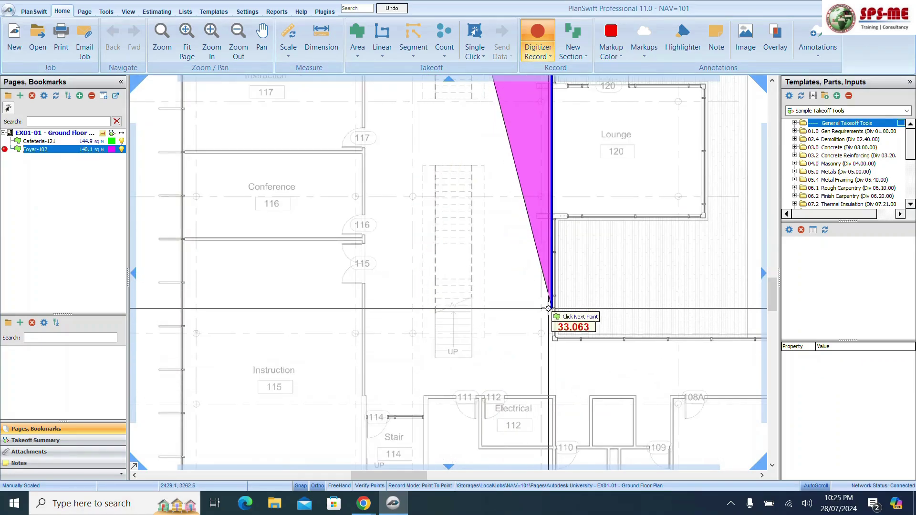
{"action": "scroll", "coordinate": [549, 340], "scroll_direction": "up", "scroll_amount": 2}
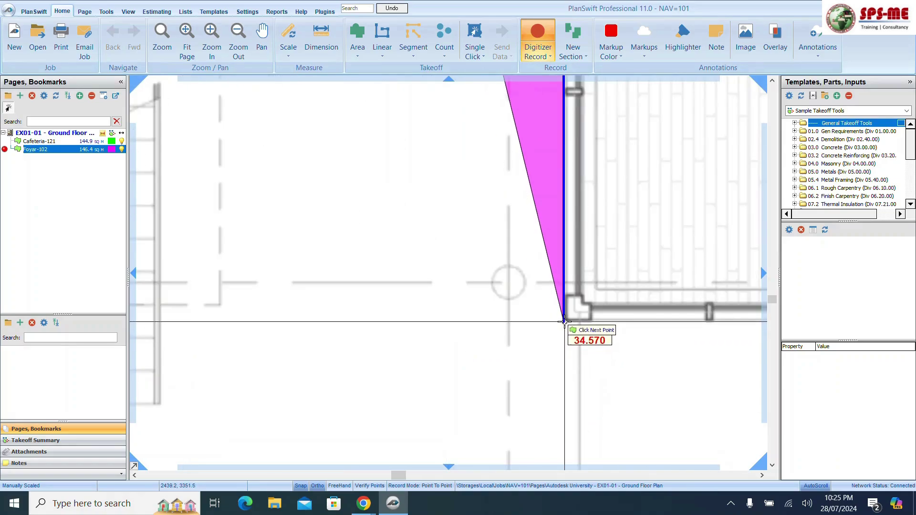
{"action": "left_click", "coordinate": [564, 321]}
{"action": "scroll", "coordinate": [548, 310], "scroll_direction": "down", "scroll_amount": 3}
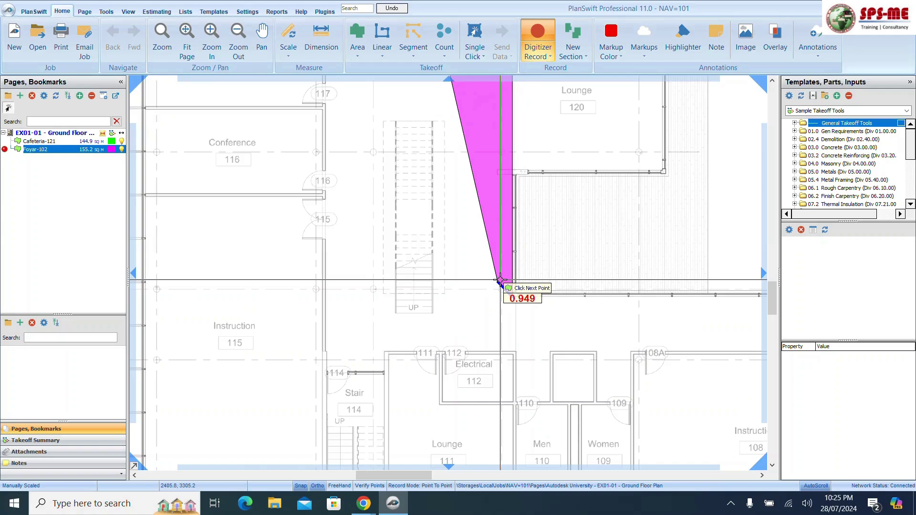
{"action": "scroll", "coordinate": [405, 286], "scroll_direction": "down", "scroll_amount": 2}
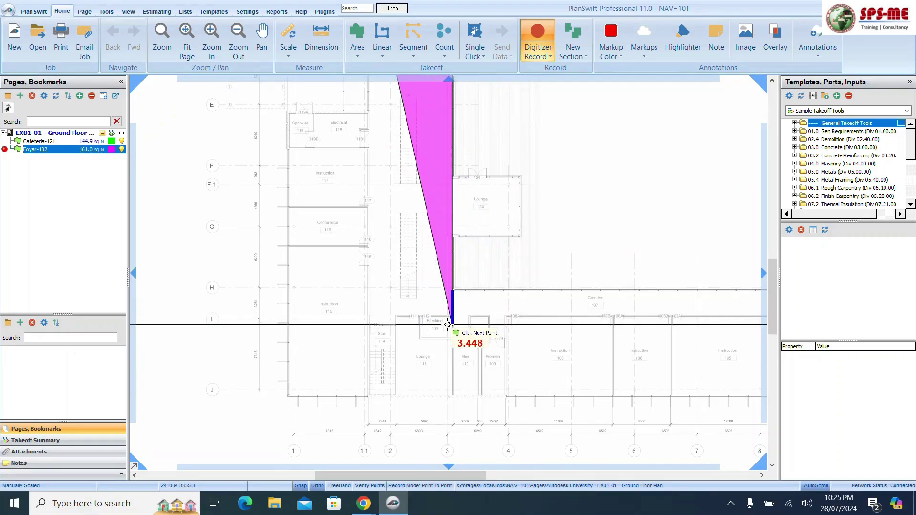
{"action": "scroll", "coordinate": [452, 319], "scroll_direction": "up", "scroll_amount": 5}
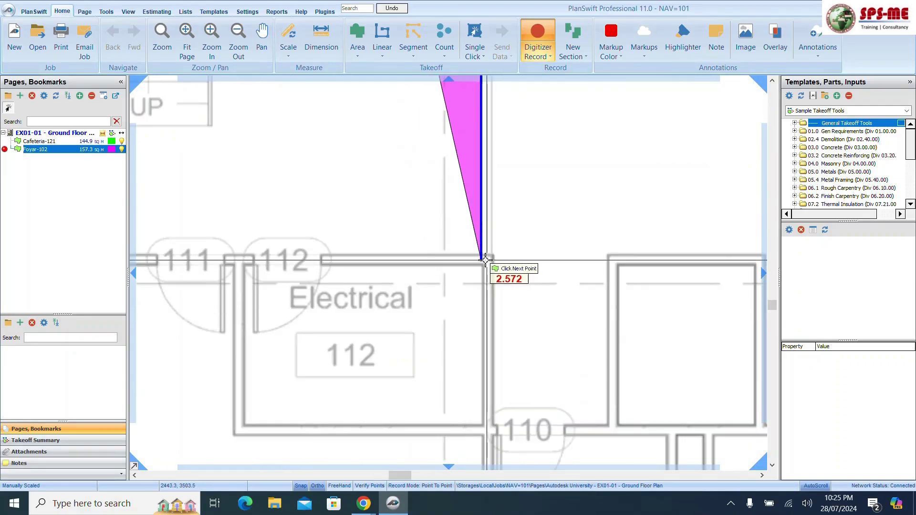
{"action": "scroll", "coordinate": [465, 347], "scroll_direction": "down", "scroll_amount": 3}
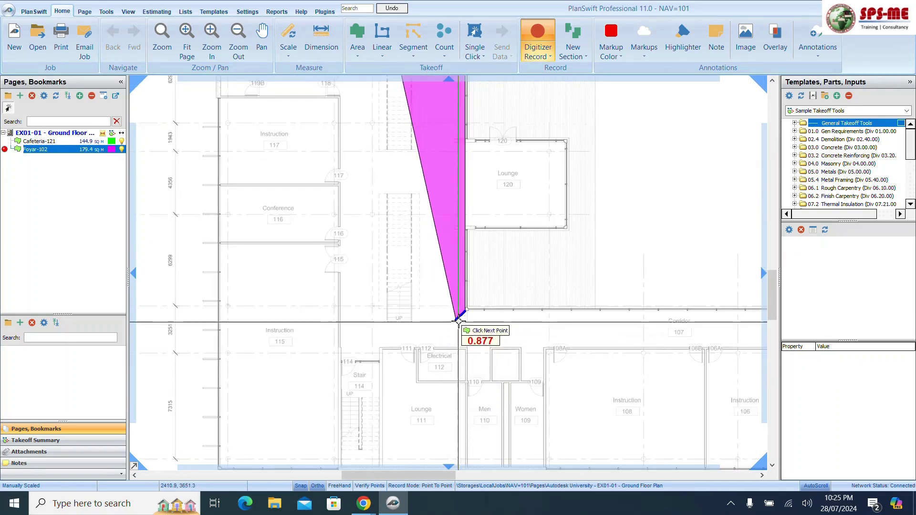
{"action": "scroll", "coordinate": [477, 225], "scroll_direction": "up", "scroll_amount": 5}
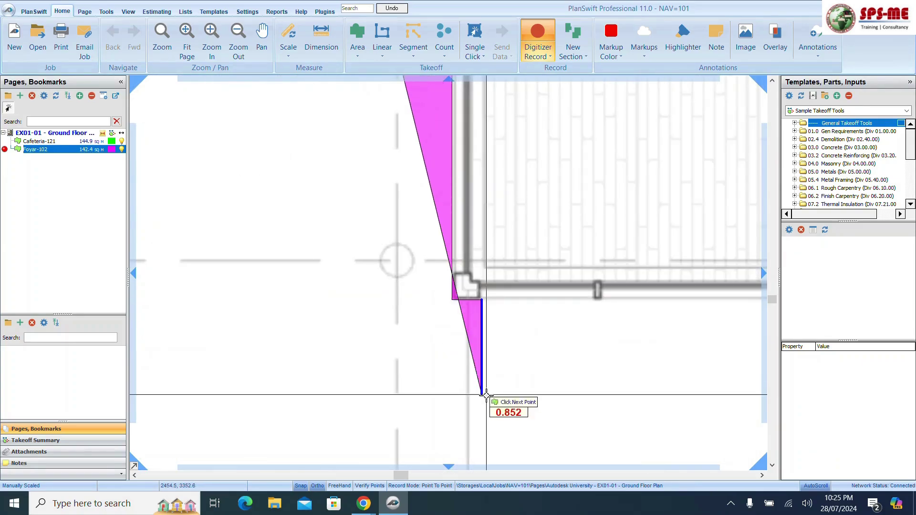
{"action": "scroll", "coordinate": [466, 291], "scroll_direction": "down", "scroll_amount": 3}
{"action": "scroll", "coordinate": [465, 288], "scroll_direction": "up", "scroll_amount": 5}
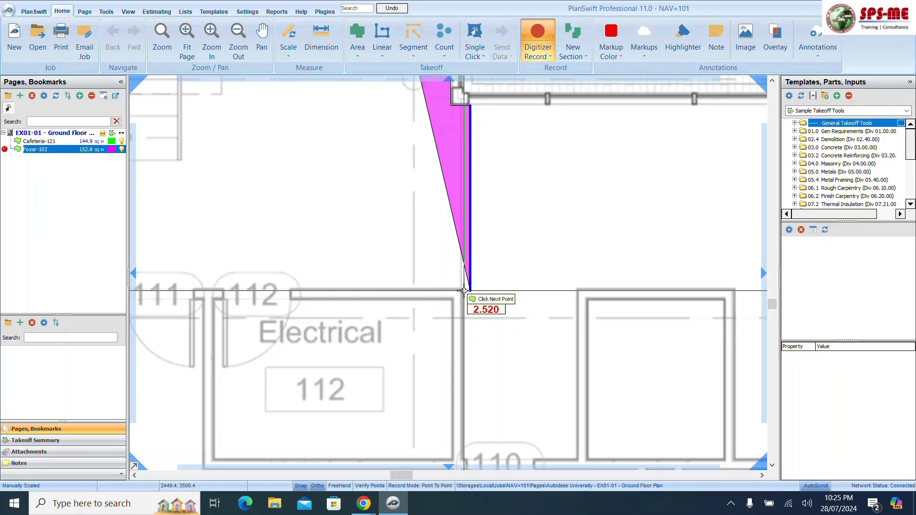
{"action": "left_click", "coordinate": [463, 290]}
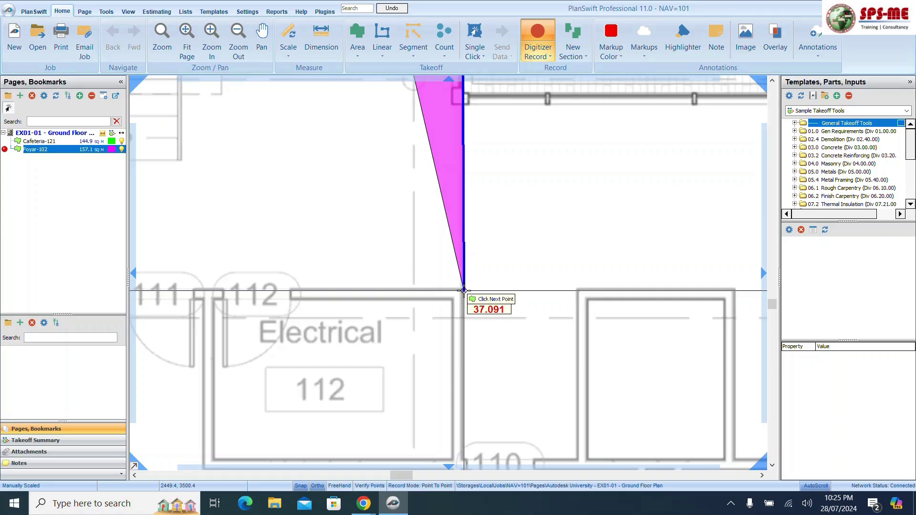
Retrace the Foyer's right edge about 34.6 m to the corner column's lower-left corner, about 0.15 m beneath it, and down to Electrical 112's upper wall
{"action": "scroll", "coordinate": [368, 248], "scroll_direction": "down", "scroll_amount": 2}
{"action": "scroll", "coordinate": [389, 215], "scroll_direction": "up", "scroll_amount": 4}
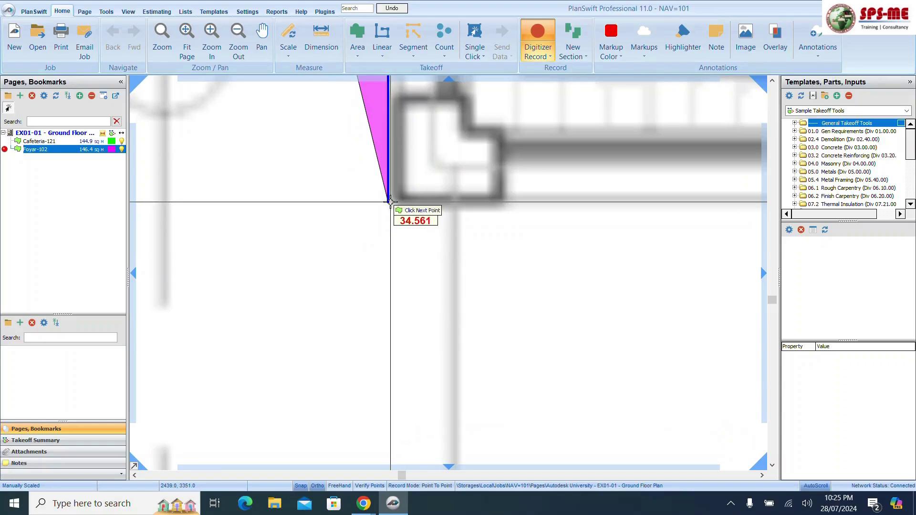
{"action": "left_click", "coordinate": [388, 199]}
{"action": "scroll", "coordinate": [453, 198], "scroll_direction": "down", "scroll_amount": 3}
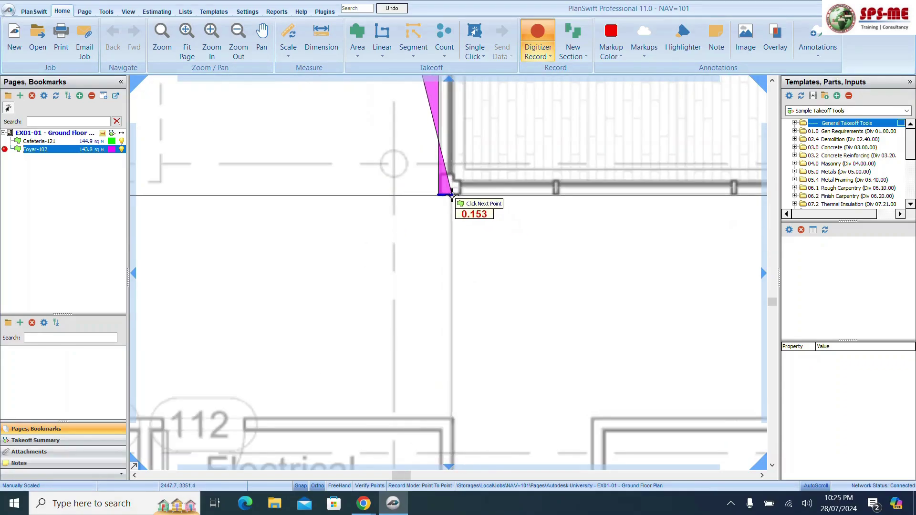
{"action": "left_click", "coordinate": [450, 425]}
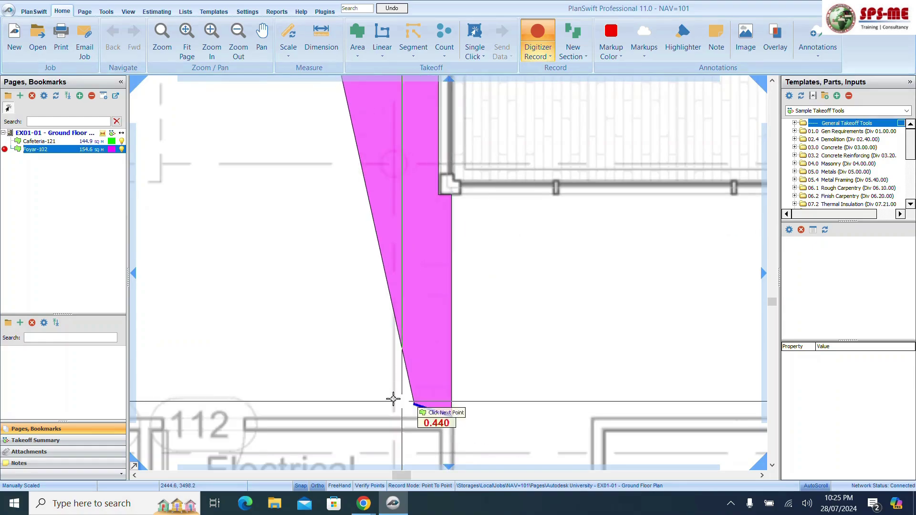
Trace the Foyer's lower edge about 6 m above doors 112 and 111 to the wall's corner, and down to the Stair 114 wall
{"action": "scroll", "coordinate": [453, 387], "scroll_direction": "down", "scroll_amount": 3}
{"action": "scroll", "coordinate": [505, 384], "scroll_direction": "down", "scroll_amount": 2}
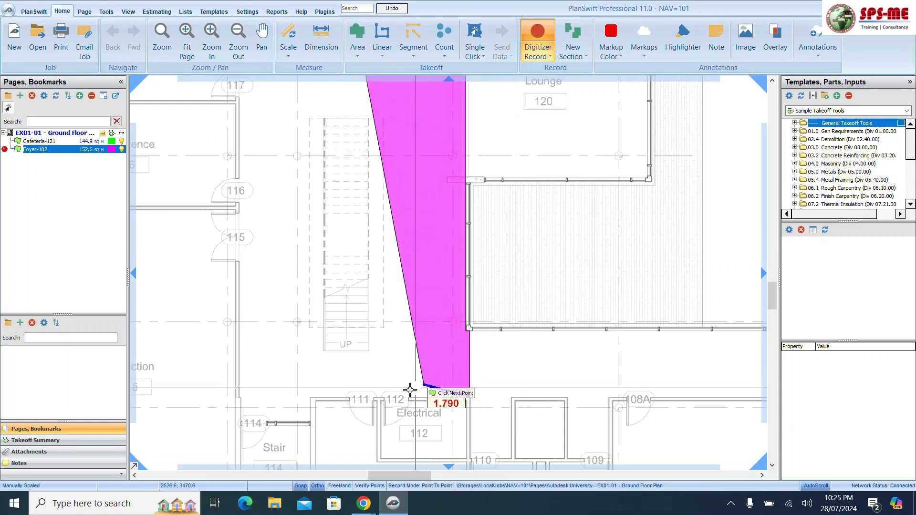
{"action": "scroll", "coordinate": [329, 388], "scroll_direction": "up", "scroll_amount": 4}
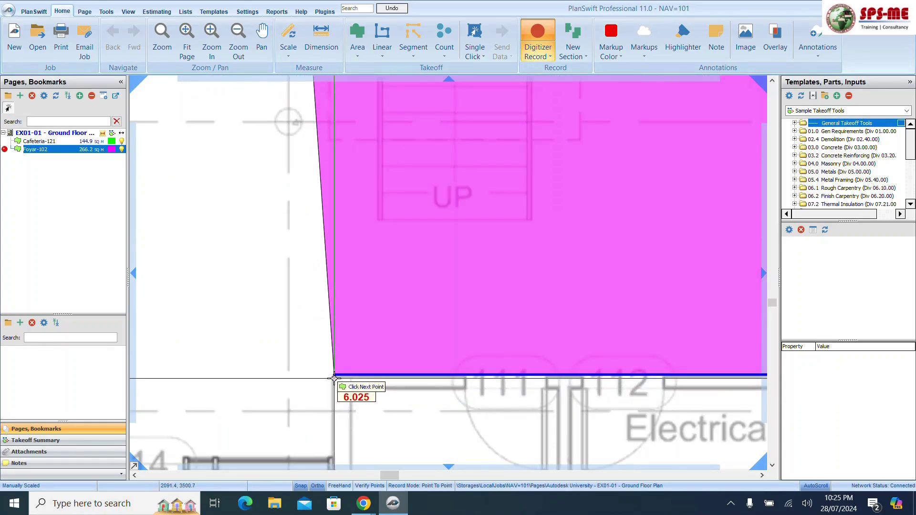
{"action": "left_click", "coordinate": [333, 377]}
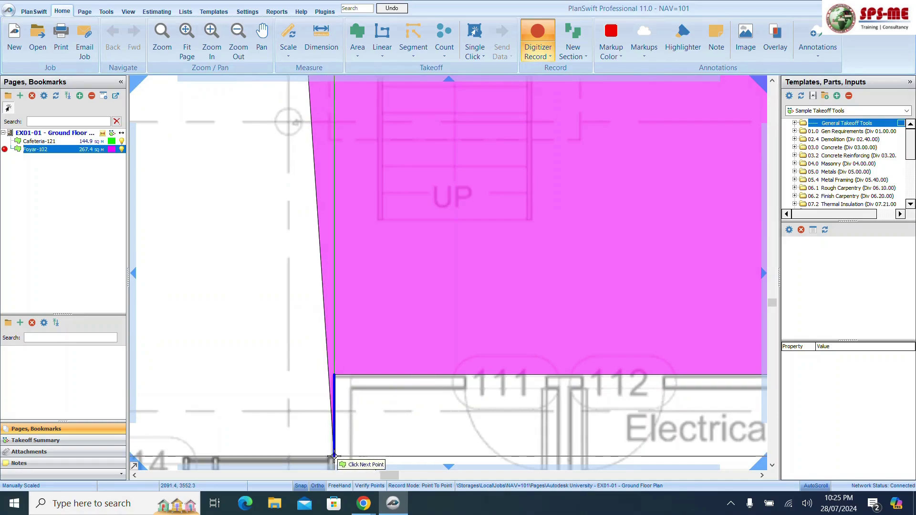
{"action": "left_click", "coordinate": [334, 457]}
Trace about 2.65 m along the Stair 114 wall to Instruction 115's side wall, and up around the wall's roughly 0.08 m notch
{"action": "scroll", "coordinate": [368, 414], "scroll_direction": "down", "scroll_amount": 2}
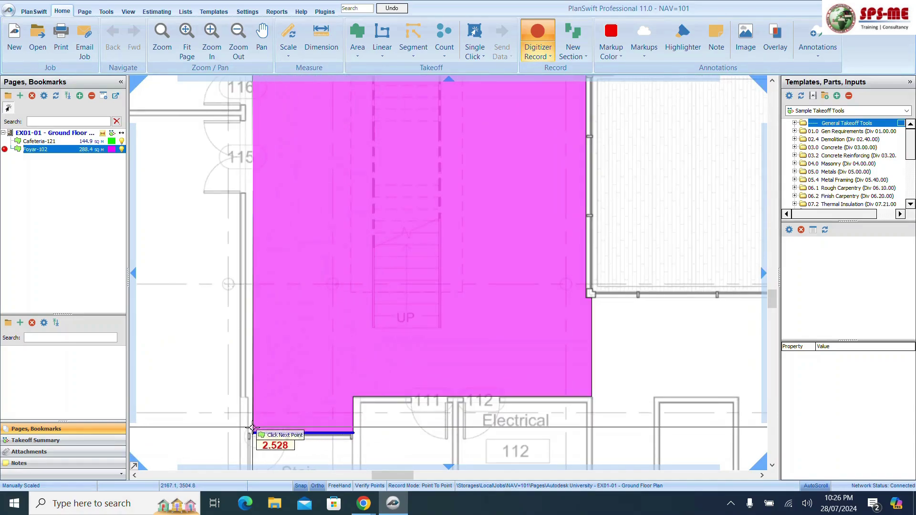
{"action": "scroll", "coordinate": [249, 430], "scroll_direction": "up", "scroll_amount": 3}
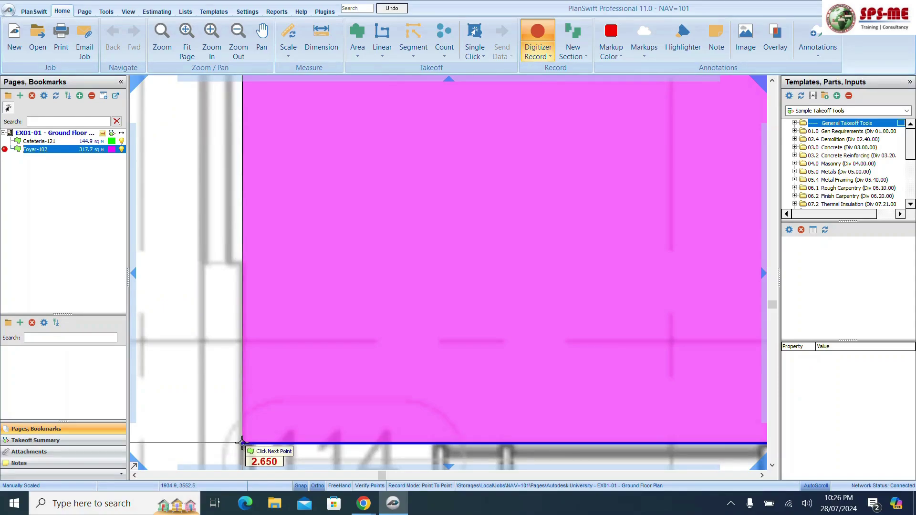
{"action": "left_click", "coordinate": [241, 442]}
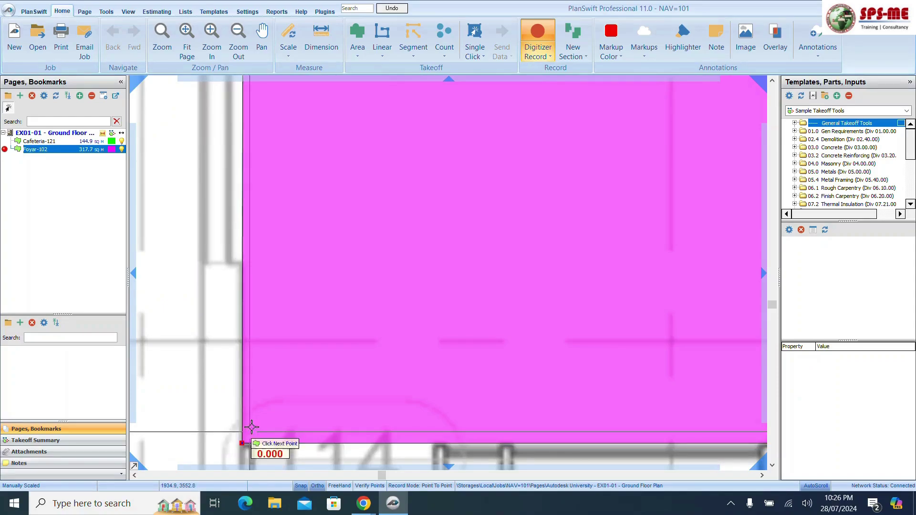
{"action": "left_click", "coordinate": [242, 264]}
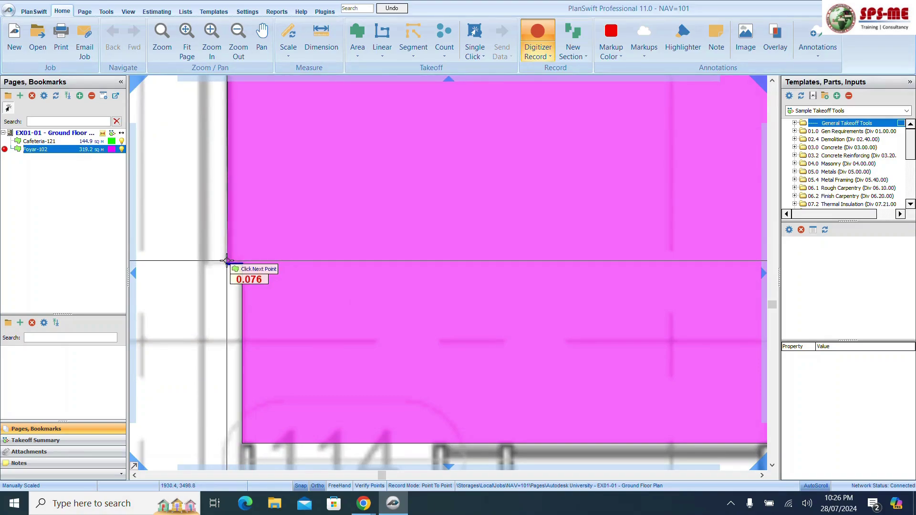
{"action": "scroll", "coordinate": [226, 286], "scroll_direction": "down", "scroll_amount": 5}
{"action": "left_click", "coordinate": [256, 345]}
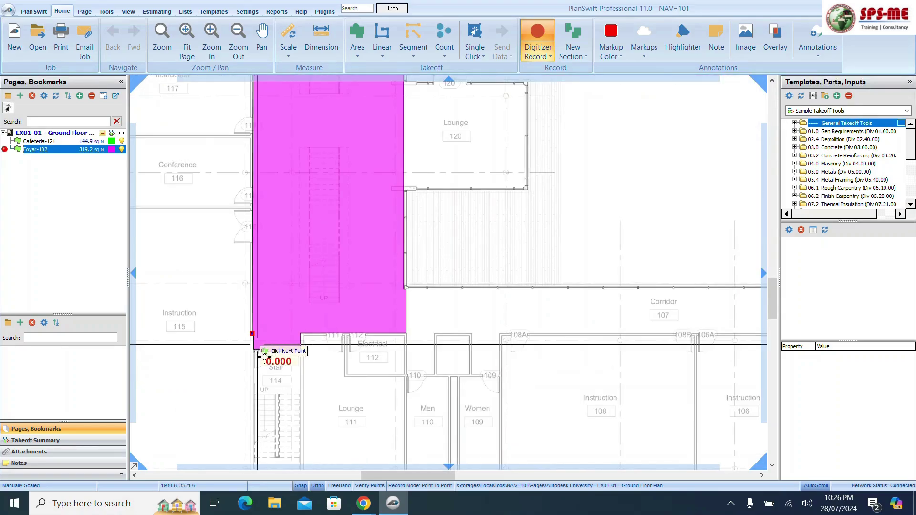
End the Foyar-102 area recording and check the section's area and coverage against the Cafeteria on the floor plan
{"action": "scroll", "coordinate": [257, 346], "scroll_direction": "down", "scroll_amount": 5}
{"action": "scroll", "coordinate": [280, 266], "scroll_direction": "up", "scroll_amount": 5}
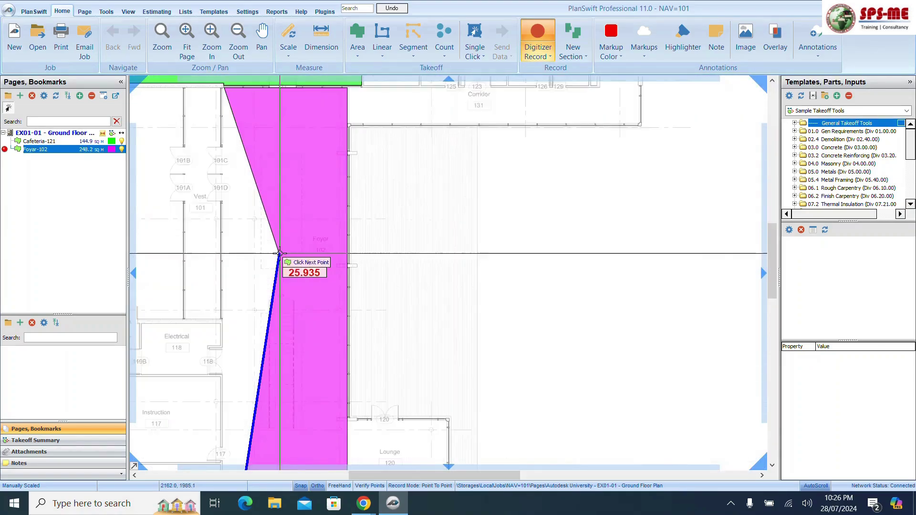
{"action": "scroll", "coordinate": [280, 253], "scroll_direction": "up", "scroll_amount": 2}
{"action": "right_click", "coordinate": [280, 256]}
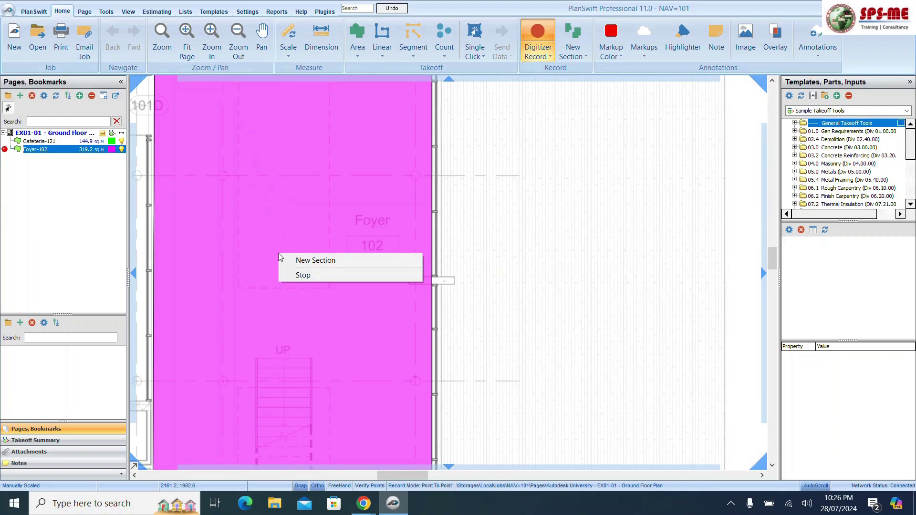
{"action": "left_click", "coordinate": [320, 280]}
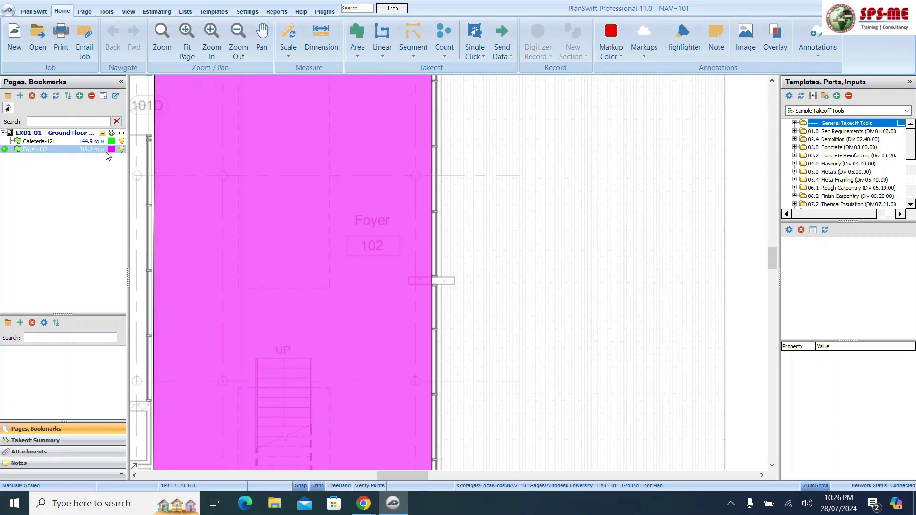
{"action": "scroll", "coordinate": [293, 255], "scroll_direction": "down", "scroll_amount": 5}
{"action": "scroll", "coordinate": [324, 283], "scroll_direction": "up", "scroll_amount": 3}
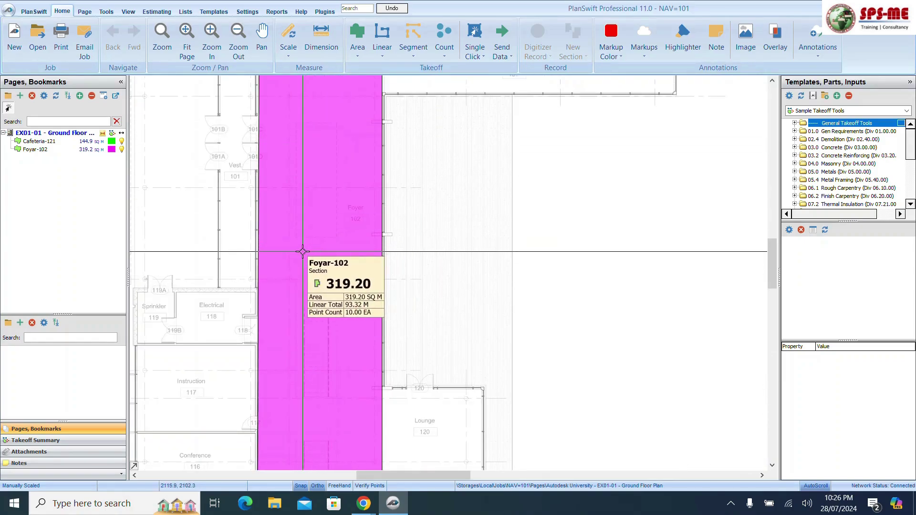
{"action": "scroll", "coordinate": [300, 391], "scroll_direction": "down", "scroll_amount": 3}
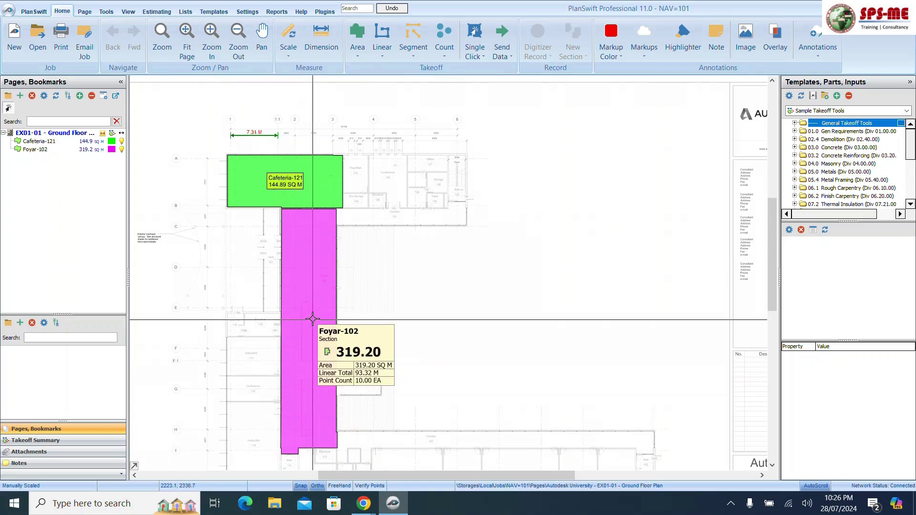
Subtract the dashed rectangular opening beside the Foyer 102 label, about 7.9 m long, from the Foyar-102 section point to point
{"action": "scroll", "coordinate": [313, 318], "scroll_direction": "up", "scroll_amount": 2}
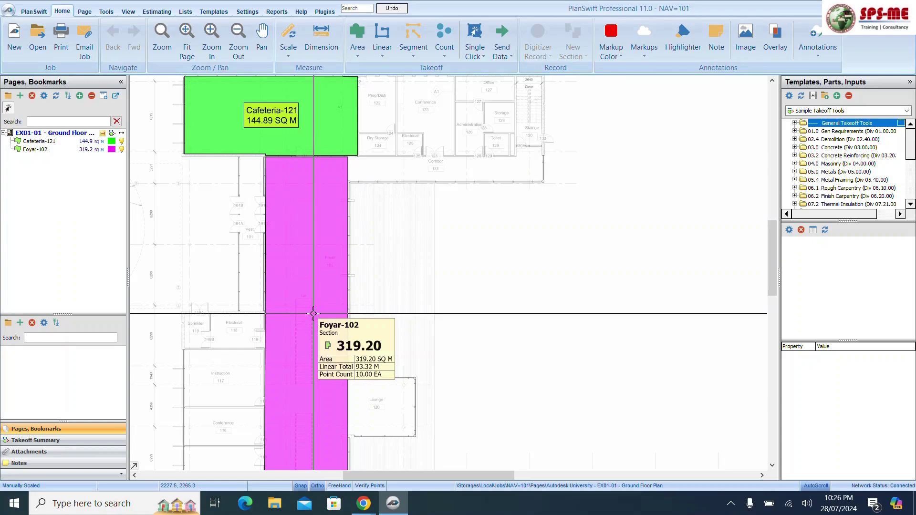
{"action": "scroll", "coordinate": [274, 235], "scroll_direction": "up", "scroll_amount": 3}
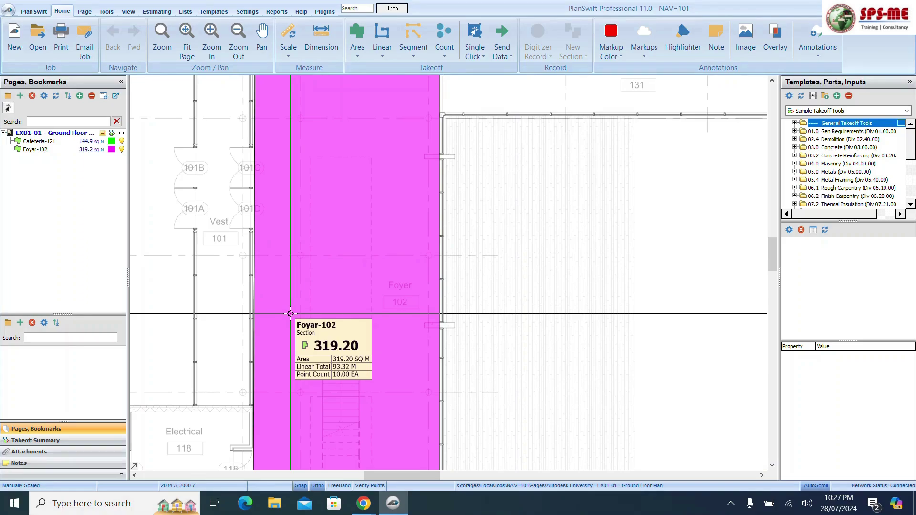
{"action": "right_click", "coordinate": [279, 275]}
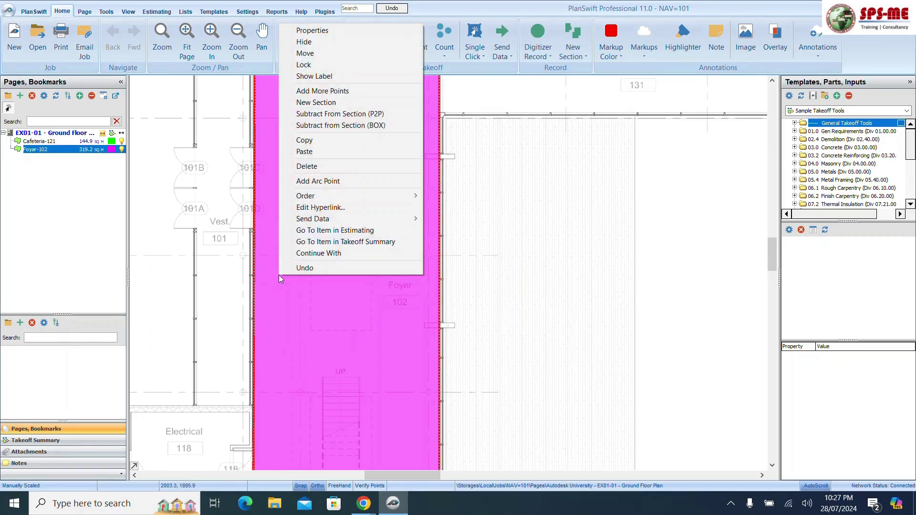
{"action": "left_click", "coordinate": [355, 115]}
{"action": "left_click", "coordinate": [310, 160]}
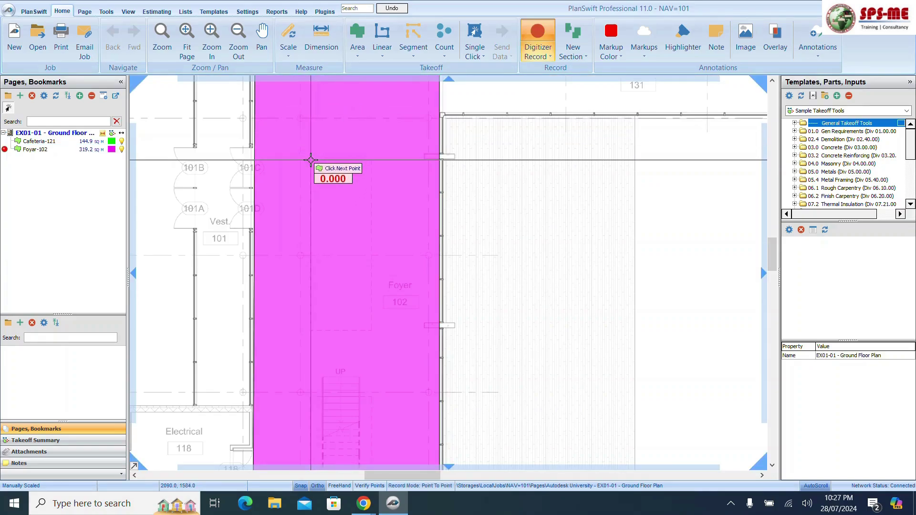
{"action": "left_click", "coordinate": [372, 160]}
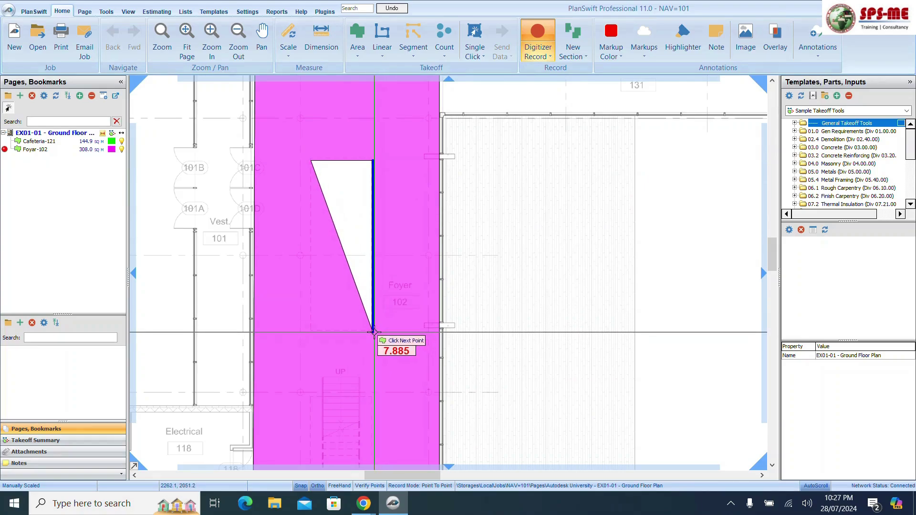
{"action": "left_click", "coordinate": [373, 330]}
{"action": "left_click", "coordinate": [310, 333]}
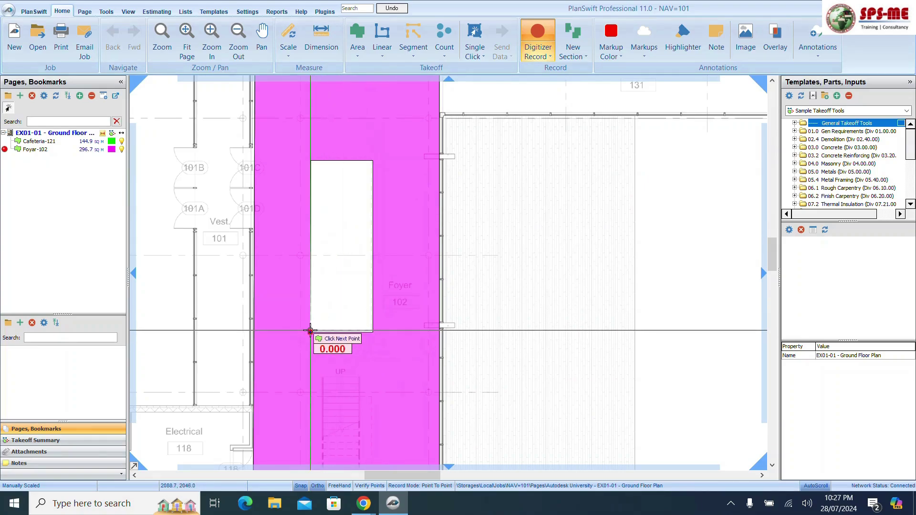
{"action": "right_click", "coordinate": [333, 281]}
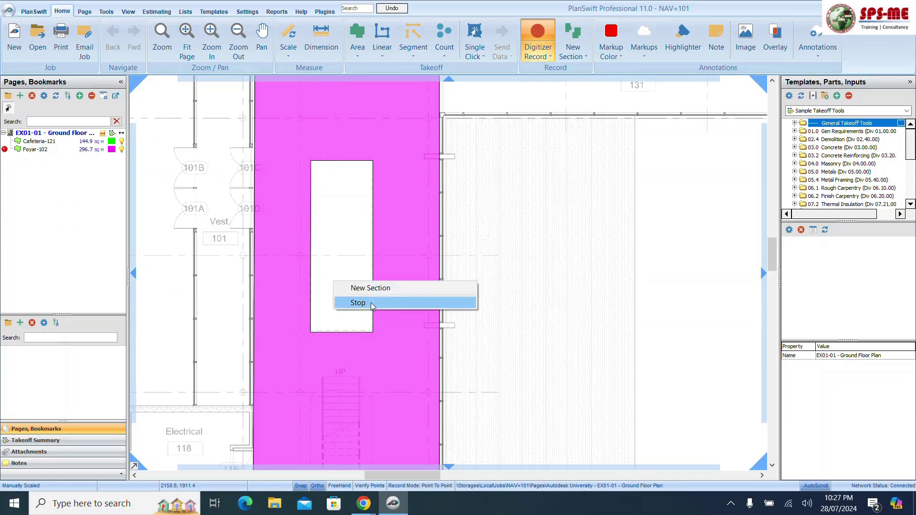
{"action": "left_click", "coordinate": [355, 302]}
Subtract the dashed rectangle around the staircase just below the opening from the Foyar-102 section as a box, and stop recording
{"action": "scroll", "coordinate": [333, 221], "scroll_direction": "down", "scroll_amount": 2}
{"action": "scroll", "coordinate": [333, 221], "scroll_direction": "down", "scroll_amount": 1}
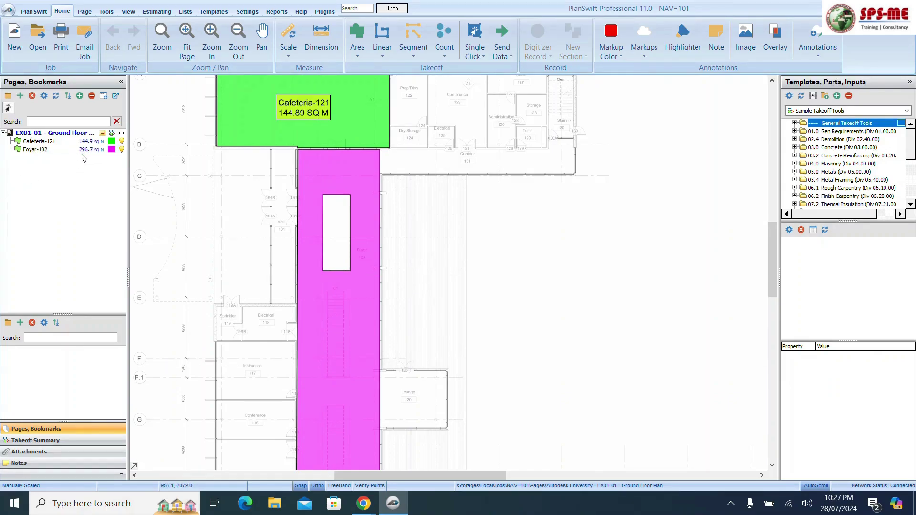
{"action": "scroll", "coordinate": [330, 331], "scroll_direction": "down", "scroll_amount": 3}
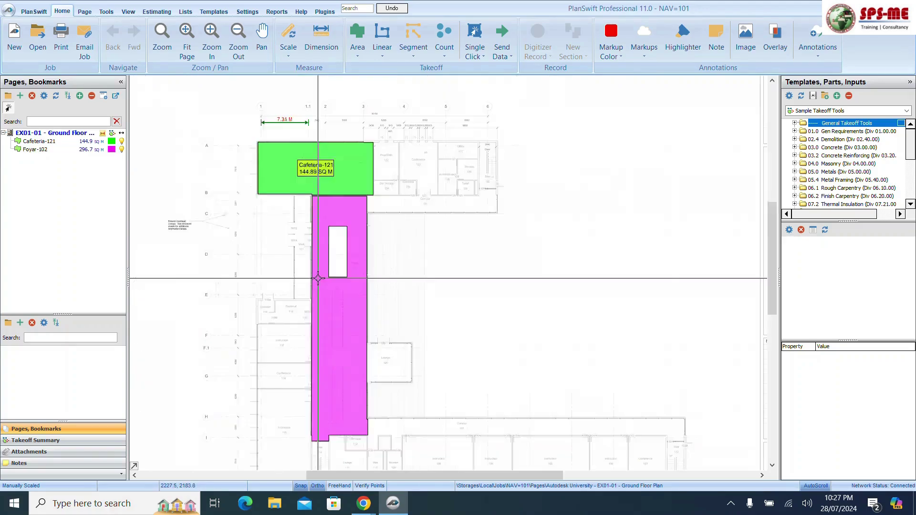
{"action": "scroll", "coordinate": [316, 366], "scroll_direction": "up", "scroll_amount": 5}
{"action": "right_click", "coordinate": [322, 311]}
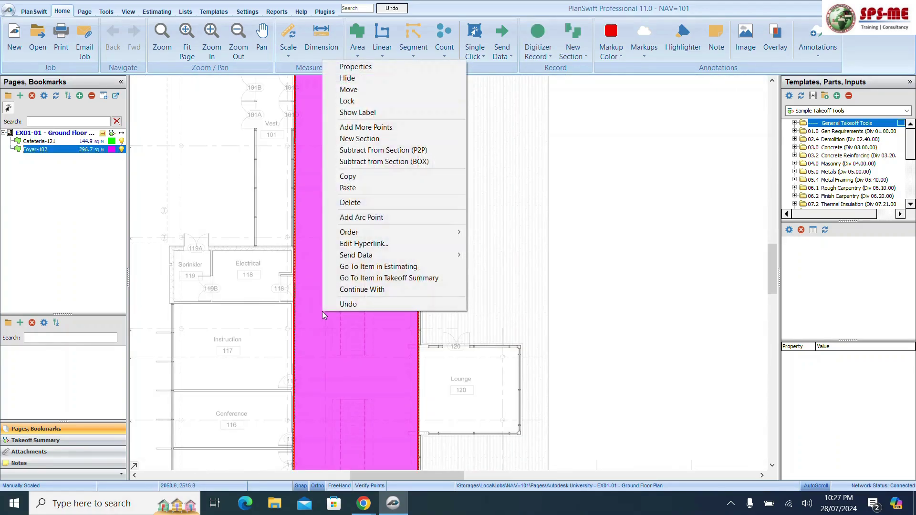
{"action": "left_click", "coordinate": [383, 162]}
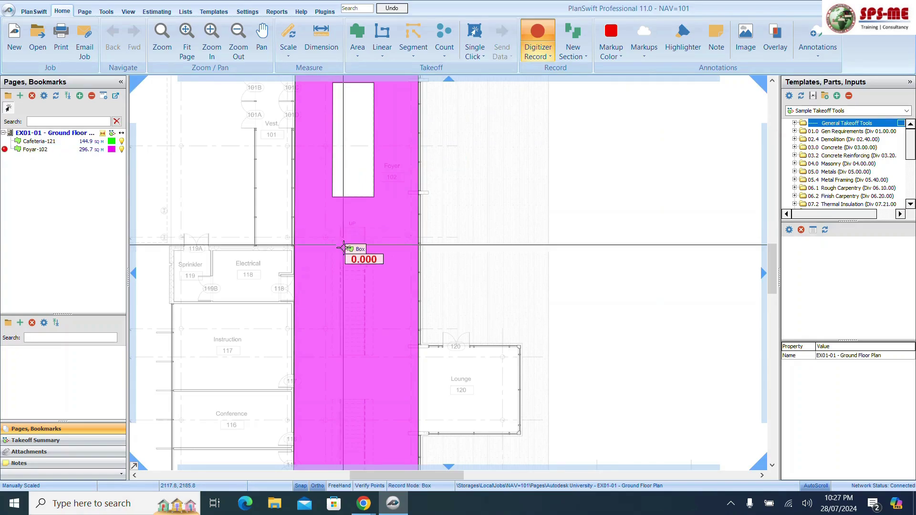
{"action": "scroll", "coordinate": [338, 241], "scroll_direction": "up", "scroll_amount": 3}
{"action": "scroll", "coordinate": [342, 250], "scroll_direction": "up", "scroll_amount": 4}
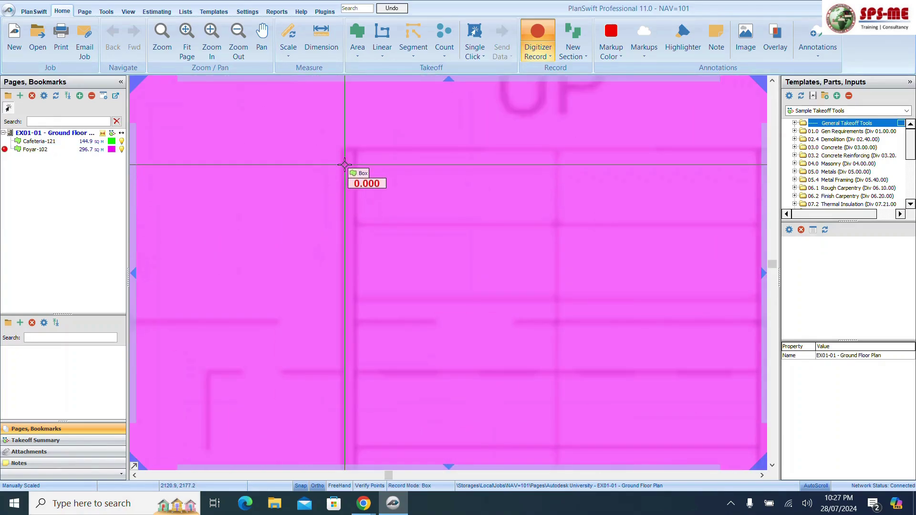
{"action": "scroll", "coordinate": [364, 274], "scroll_direction": "down", "scroll_amount": 3}
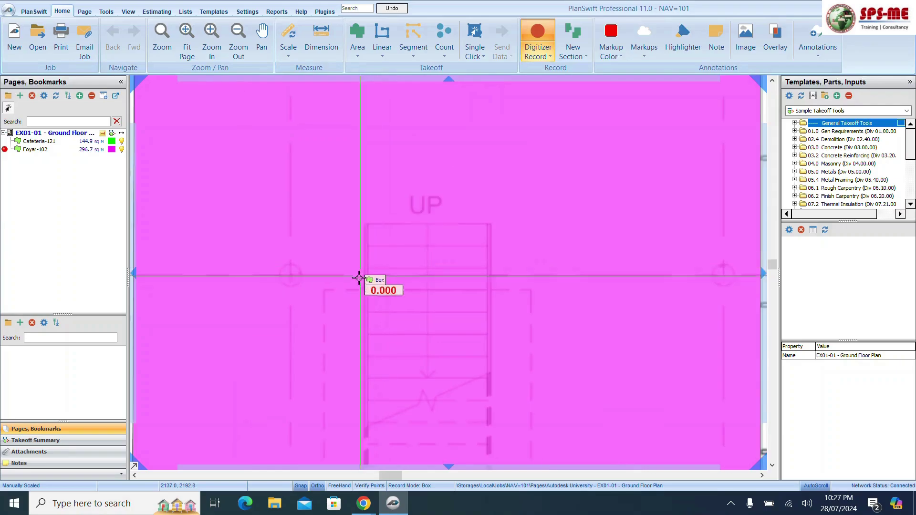
{"action": "left_click", "coordinate": [326, 290]}
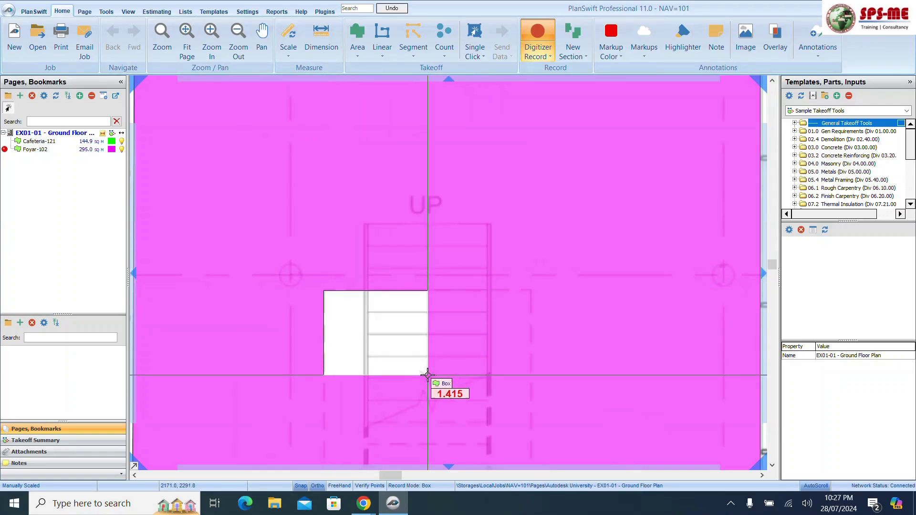
{"action": "scroll", "coordinate": [430, 379], "scroll_direction": "down", "scroll_amount": 4}
{"action": "scroll", "coordinate": [456, 399], "scroll_direction": "up", "scroll_amount": 4}
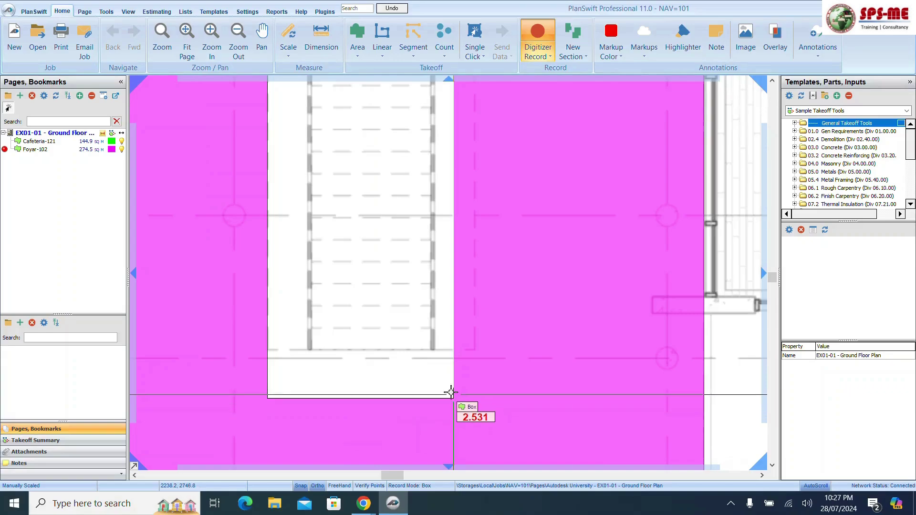
{"action": "left_click", "coordinate": [474, 348]}
{"action": "scroll", "coordinate": [367, 306], "scroll_direction": "down", "scroll_amount": 4}
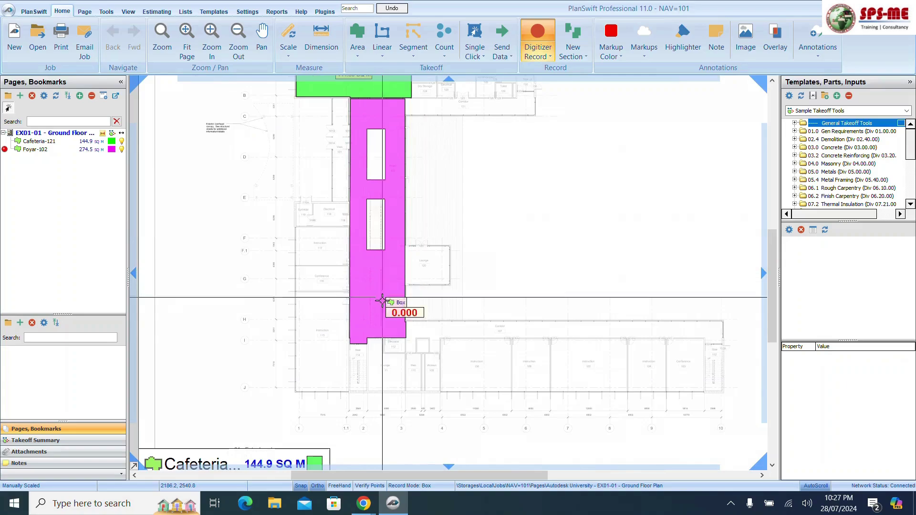
{"action": "scroll", "coordinate": [378, 316], "scroll_direction": "up", "scroll_amount": 4}
{"action": "right_click", "coordinate": [331, 225]}
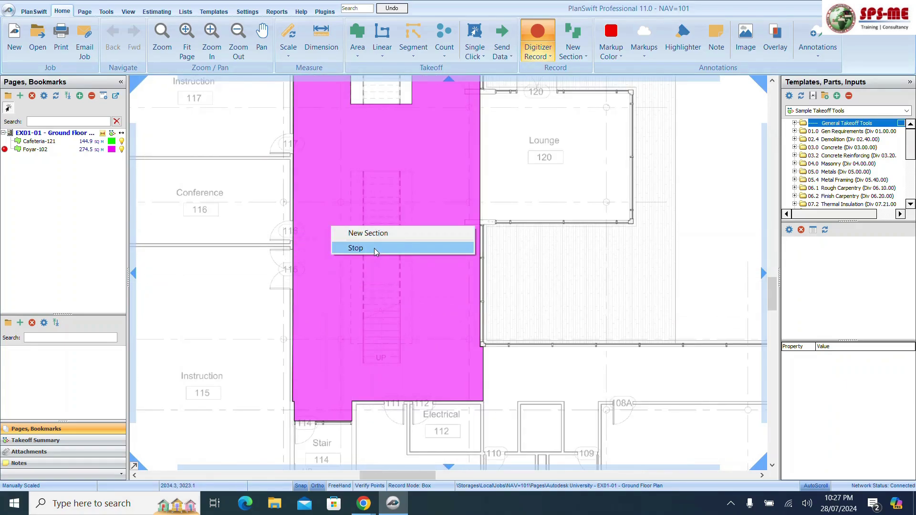
{"action": "left_click", "coordinate": [375, 249]}
Subtract the rectangle around the Foyer's lower staircase, about 2.8 m wide, from the Foyar-102 section as a box, and stop recording
{"action": "right_click", "coordinate": [343, 222]}
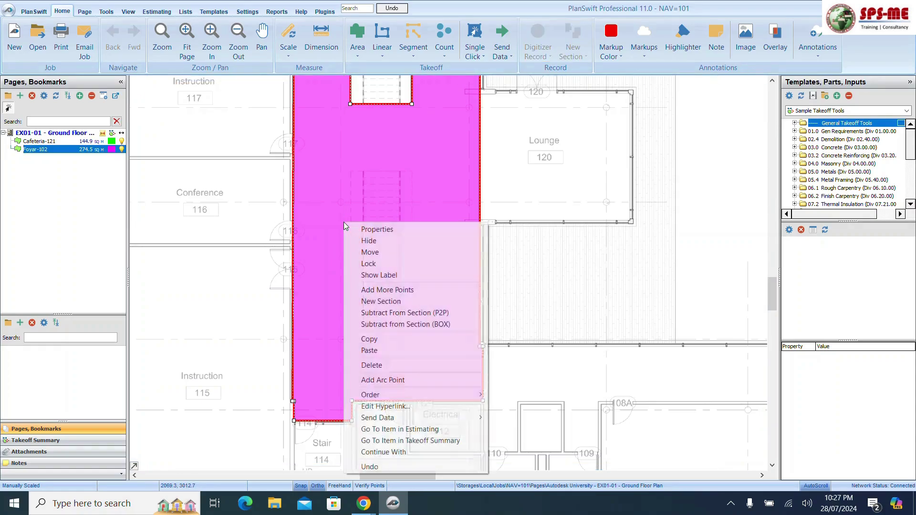
{"action": "left_click", "coordinate": [437, 324]}
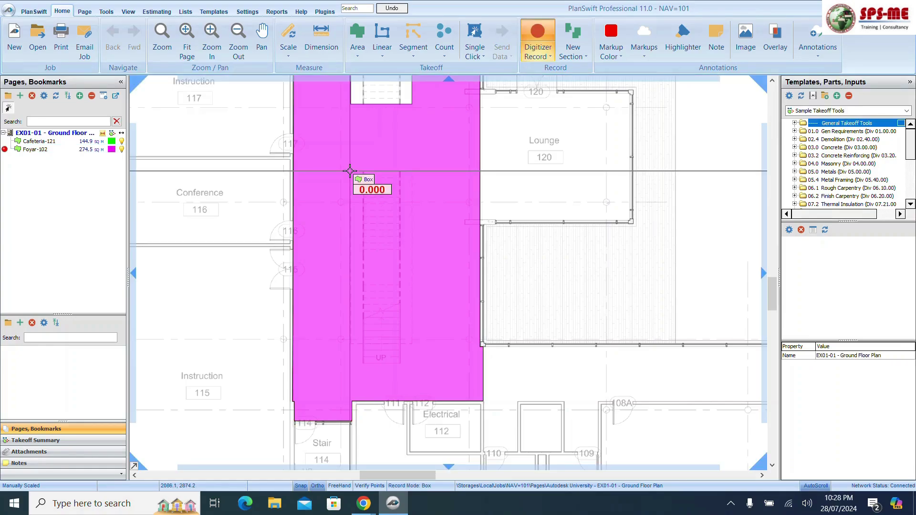
{"action": "scroll", "coordinate": [352, 174], "scroll_direction": "up", "scroll_amount": 3}
{"action": "left_click", "coordinate": [342, 153]}
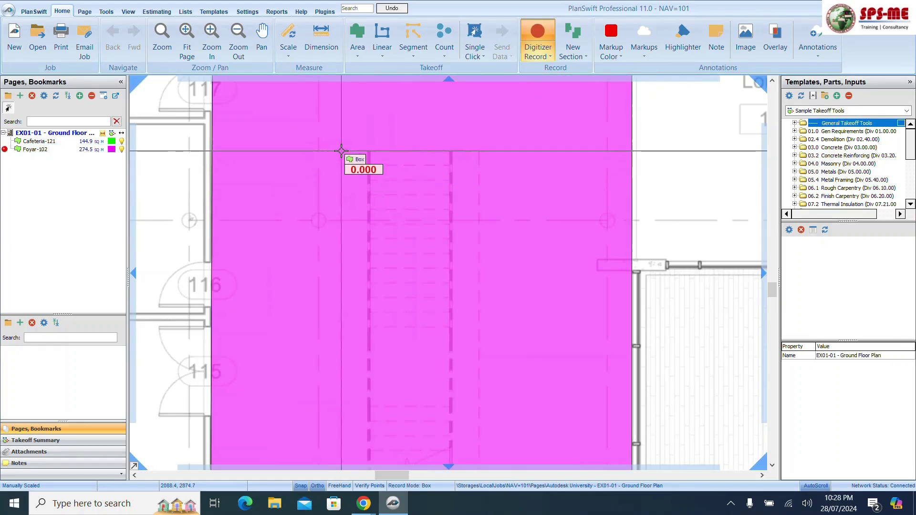
{"action": "scroll", "coordinate": [474, 292], "scroll_direction": "down", "scroll_amount": 4}
{"action": "scroll", "coordinate": [463, 323], "scroll_direction": "up", "scroll_amount": 4}
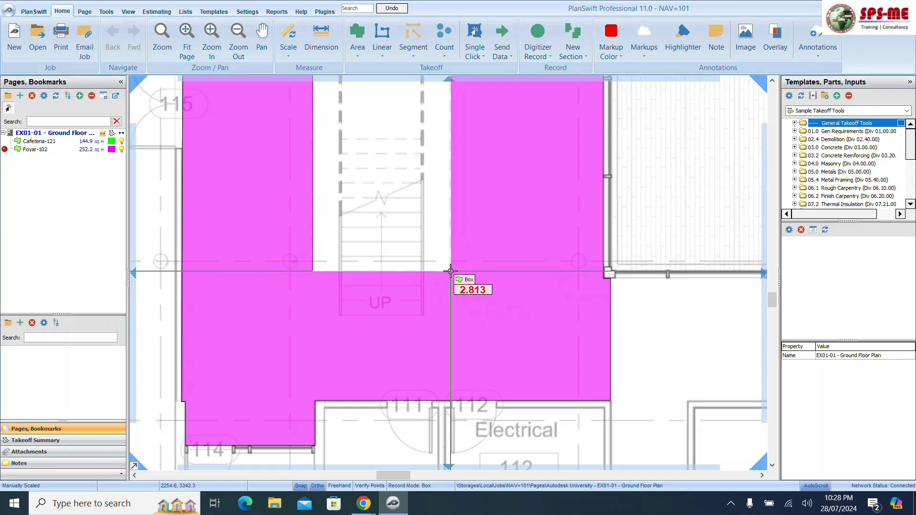
{"action": "left_click", "coordinate": [451, 271]}
{"action": "scroll", "coordinate": [448, 270], "scroll_direction": "down", "scroll_amount": 5}
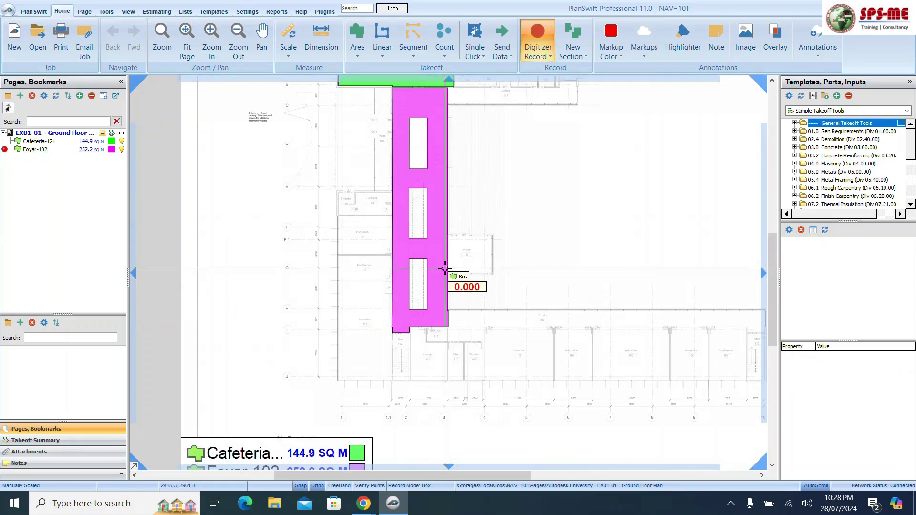
{"action": "right_click", "coordinate": [445, 268]}
{"action": "left_click", "coordinate": [478, 291]}
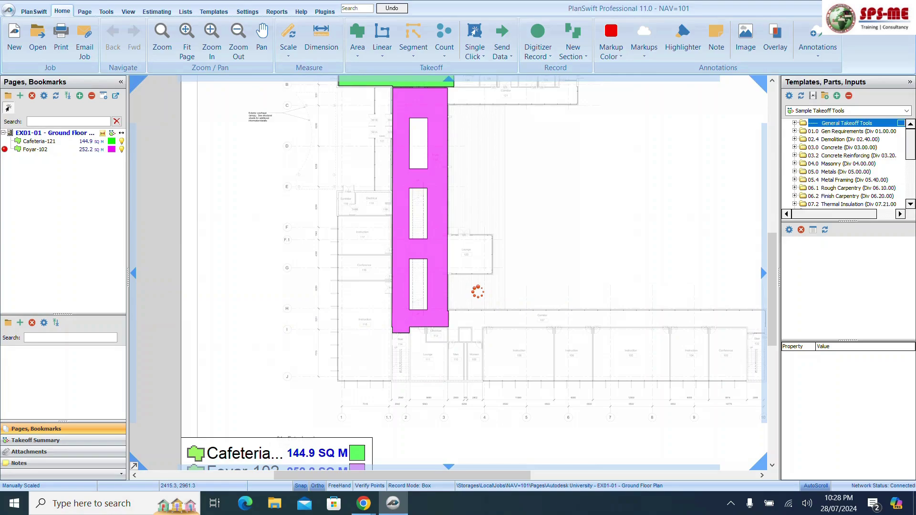
Check the net Foyar-102 area, and examine the rooms from Prep/Dish 122 to Conference 103 on the ground floor plan
{"action": "left_click", "coordinate": [39, 150]}
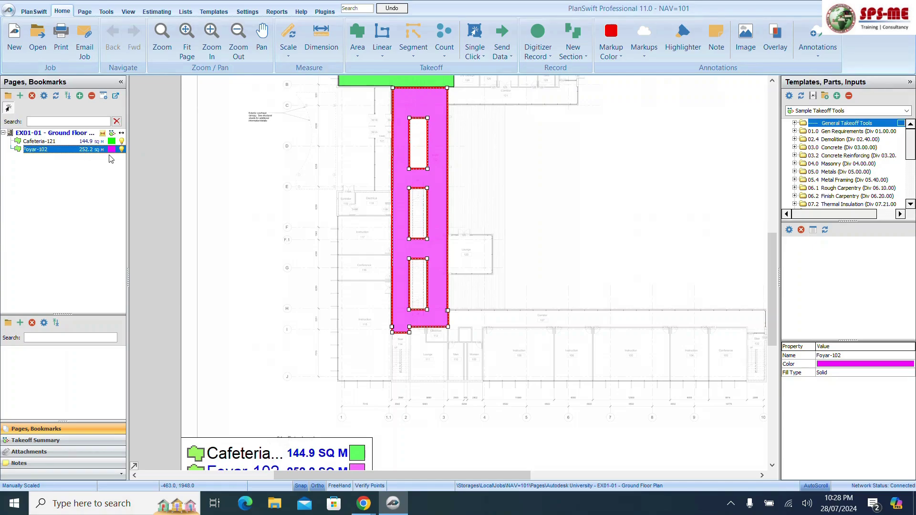
{"action": "scroll", "coordinate": [331, 351], "scroll_direction": "down", "scroll_amount": 2}
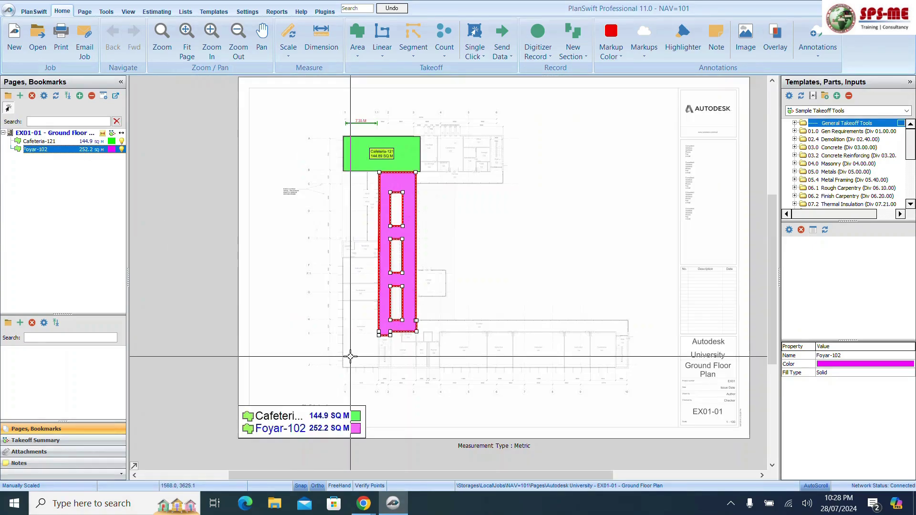
{"action": "scroll", "coordinate": [452, 174], "scroll_direction": "up", "scroll_amount": 4}
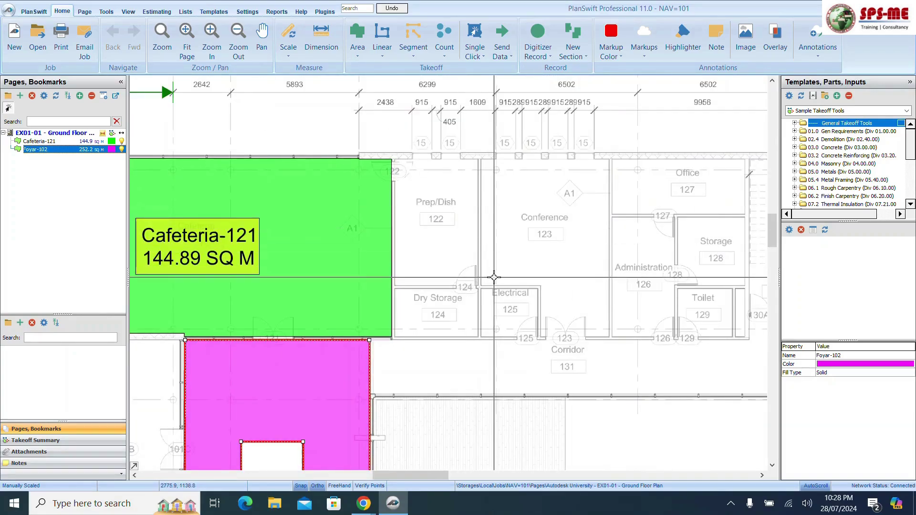
{"action": "scroll", "coordinate": [362, 120], "scroll_direction": "down", "scroll_amount": 3}
{"action": "scroll", "coordinate": [578, 372], "scroll_direction": "up", "scroll_amount": 4}
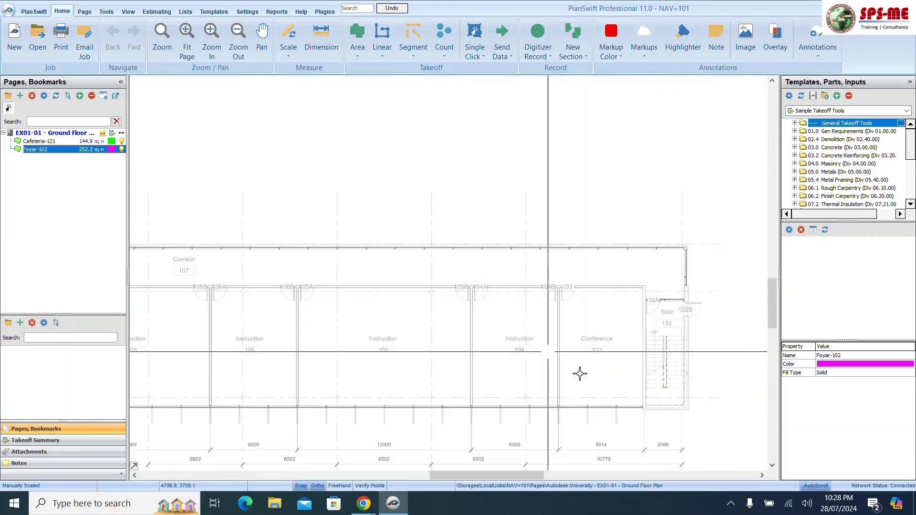
{"action": "scroll", "coordinate": [388, 290], "scroll_direction": "up", "scroll_amount": 2}
{"action": "scroll", "coordinate": [388, 290], "scroll_direction": "down", "scroll_amount": 2}
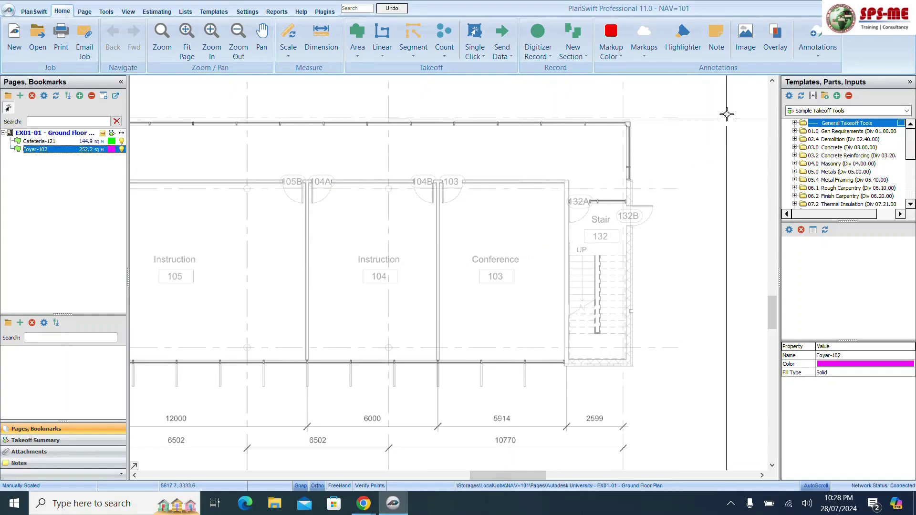
Create a solid cyan area takeoff named Conference-103 in the FINISHESS\Floor Finish folder
{"action": "left_click", "coordinate": [357, 52]}
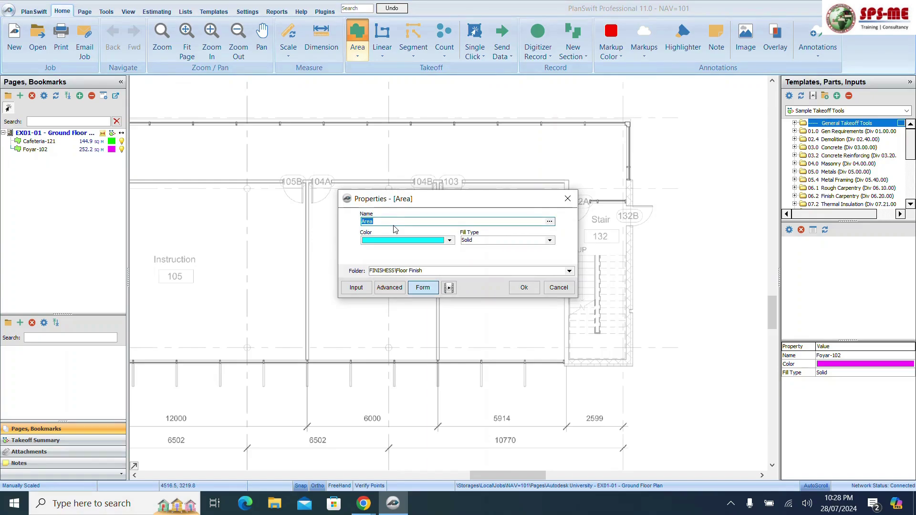
{"action": "type", "text": "Conference-"}
{"action": "left_click_drag", "start_coordinate": [454, 204], "coordinate": [400, 208]}
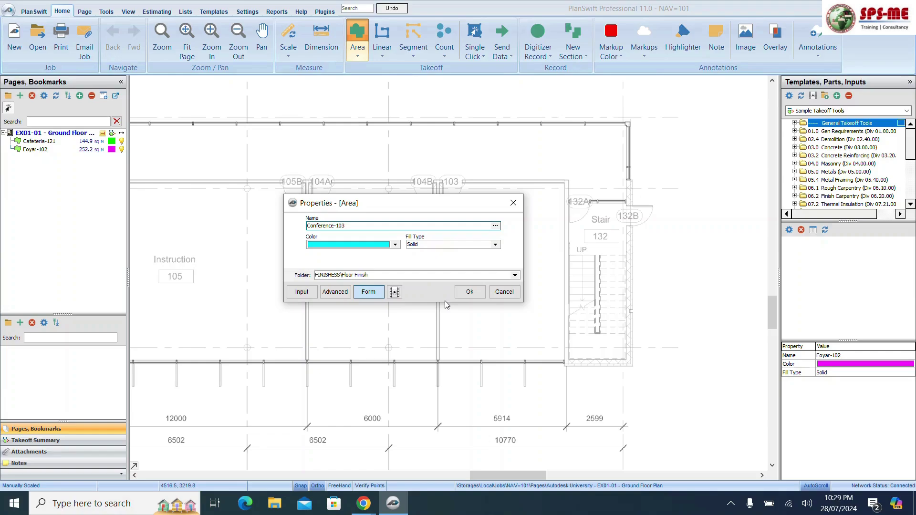
{"action": "left_click", "coordinate": [381, 276]}
{"action": "left_click", "coordinate": [469, 291]}
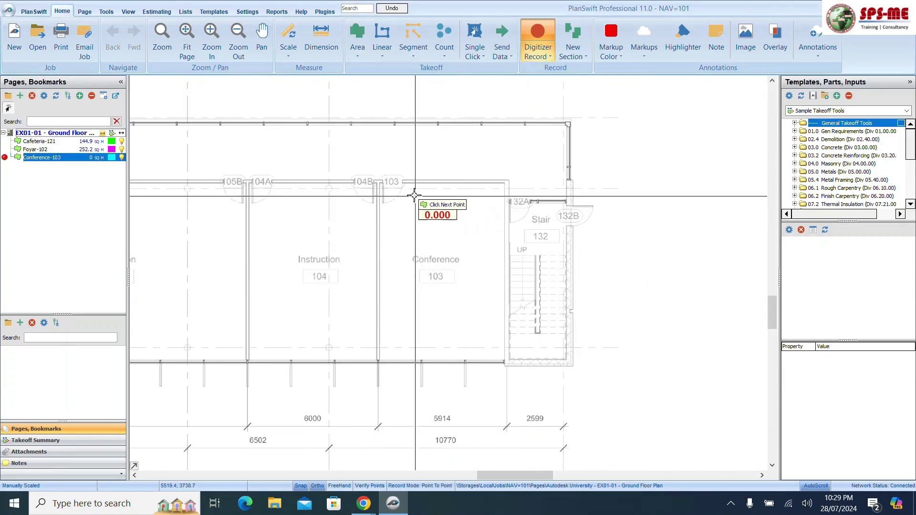
Switch the record mode to Box and draw Conference 103's area, about 5.75 m wide, from the corner by door 103 to the Stair 132 wall's lower corner
{"action": "scroll", "coordinate": [395, 191], "scroll_direction": "up", "scroll_amount": 5}
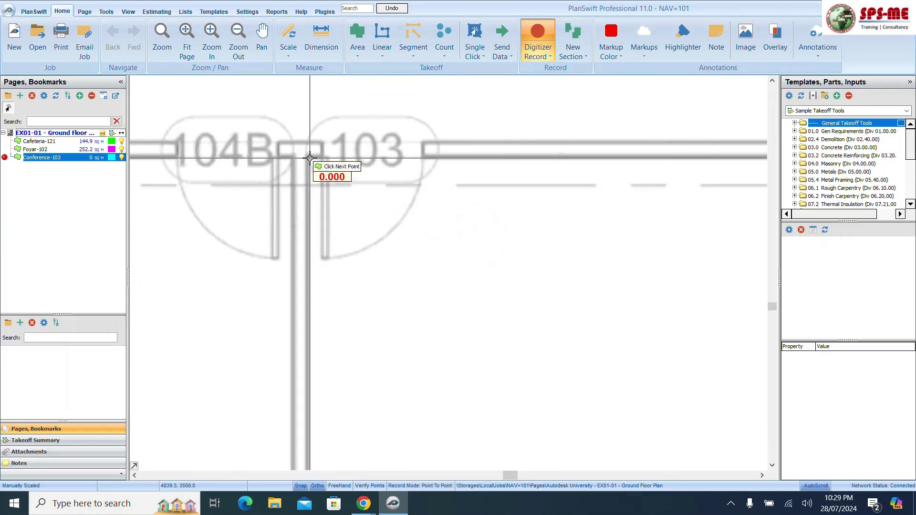
{"action": "scroll", "coordinate": [308, 158], "scroll_direction": "down", "scroll_amount": 4}
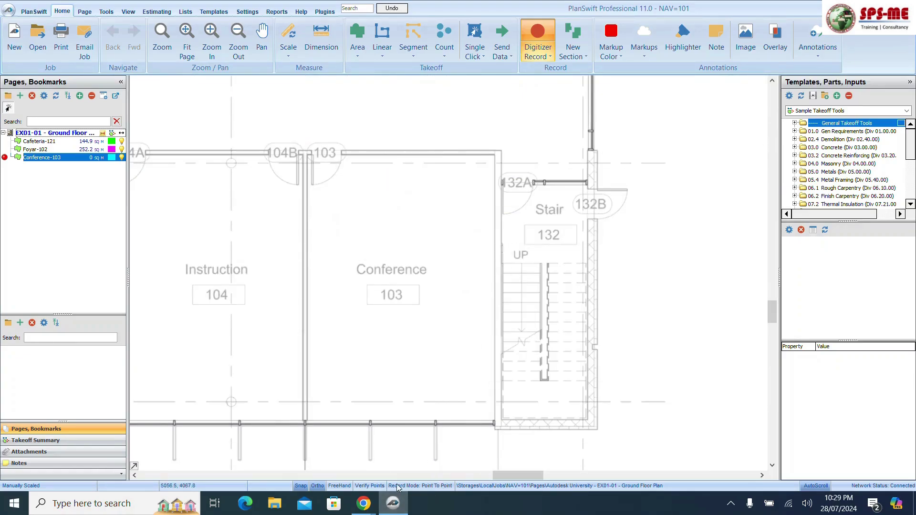
{"action": "left_click", "coordinate": [432, 485]}
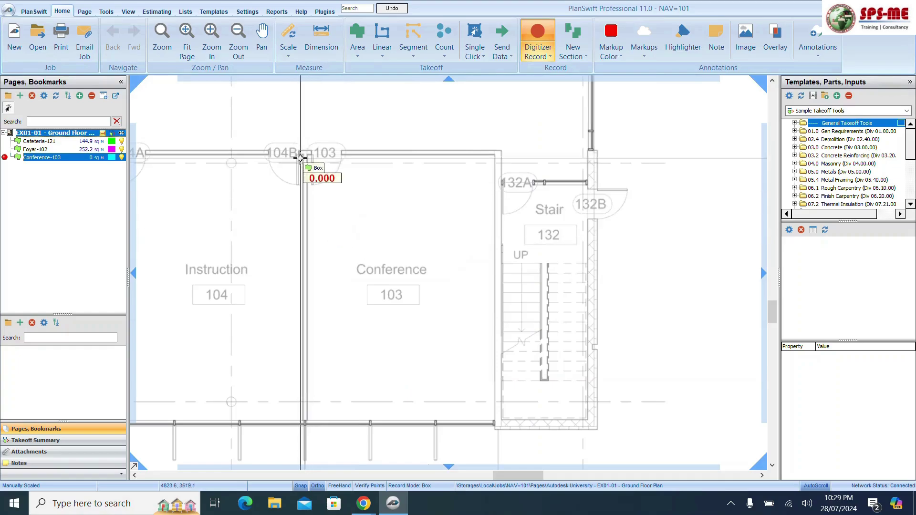
{"action": "scroll", "coordinate": [315, 169], "scroll_direction": "up", "scroll_amount": 5}
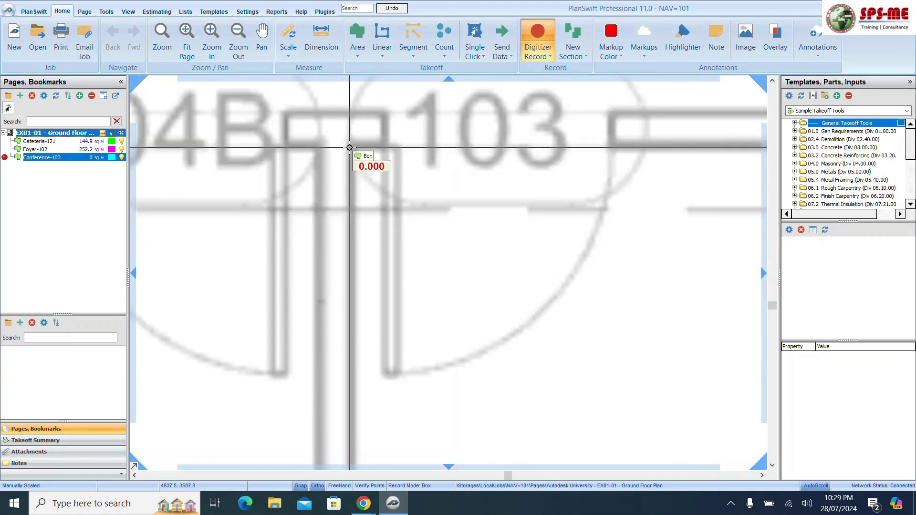
{"action": "scroll", "coordinate": [448, 207], "scroll_direction": "down", "scroll_amount": 2}
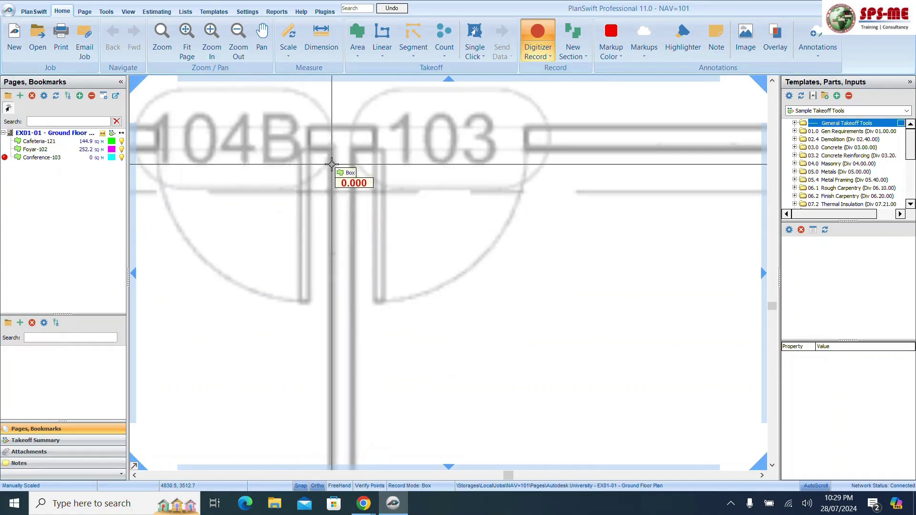
{"action": "left_click", "coordinate": [353, 150]}
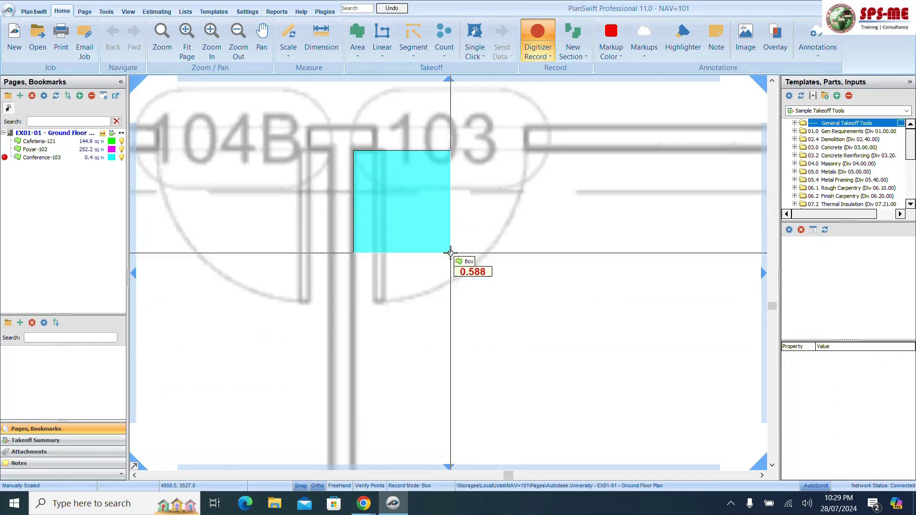
{"action": "scroll", "coordinate": [409, 196], "scroll_direction": "down", "scroll_amount": 3}
{"action": "scroll", "coordinate": [484, 326], "scroll_direction": "down", "scroll_amount": 2}
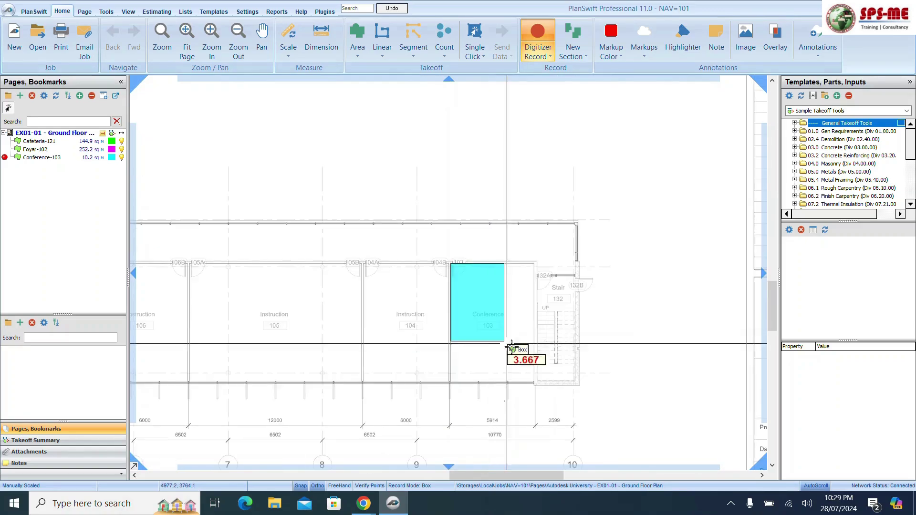
{"action": "scroll", "coordinate": [553, 384], "scroll_direction": "up", "scroll_amount": 6}
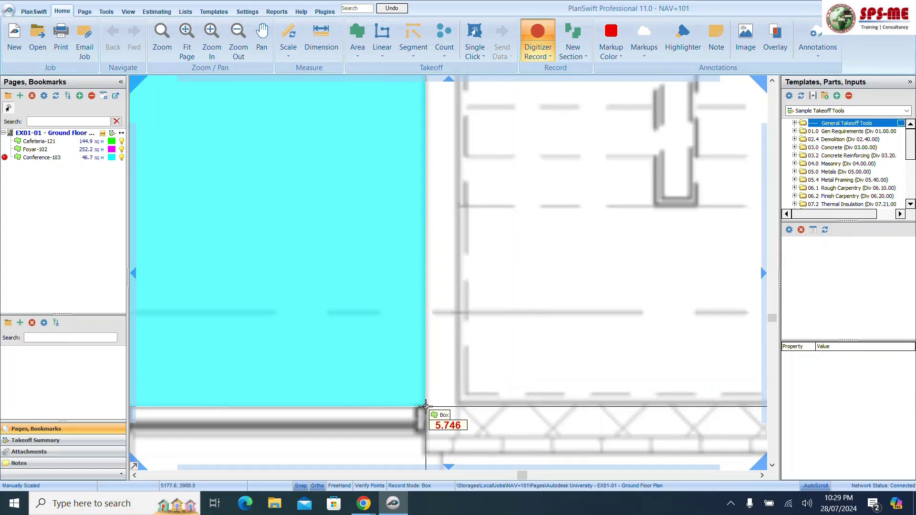
Finish the Conference-103 box area at the room's lower corner beside the stair and stop recording
{"action": "left_click", "coordinate": [426, 407]}
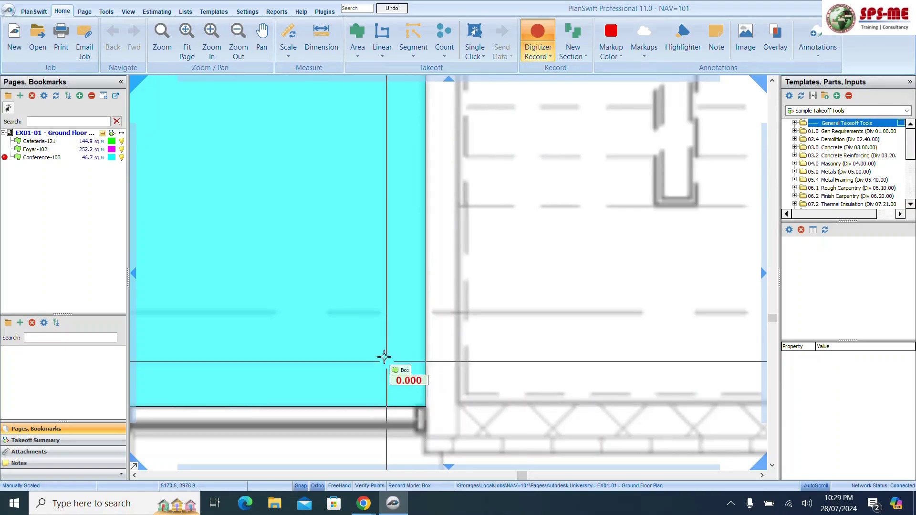
{"action": "scroll", "coordinate": [384, 351], "scroll_direction": "down", "scroll_amount": 5}
{"action": "scroll", "coordinate": [385, 350], "scroll_direction": "down", "scroll_amount": 3}
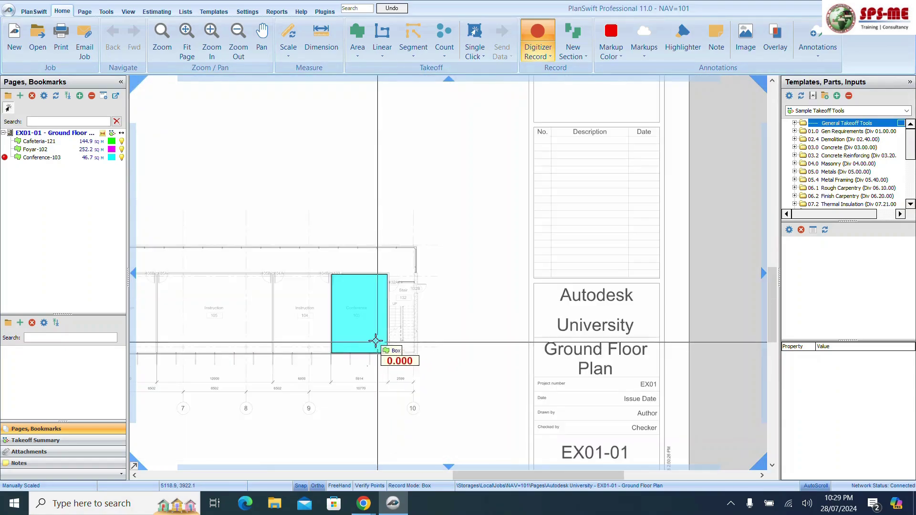
{"action": "right_click", "coordinate": [356, 324]}
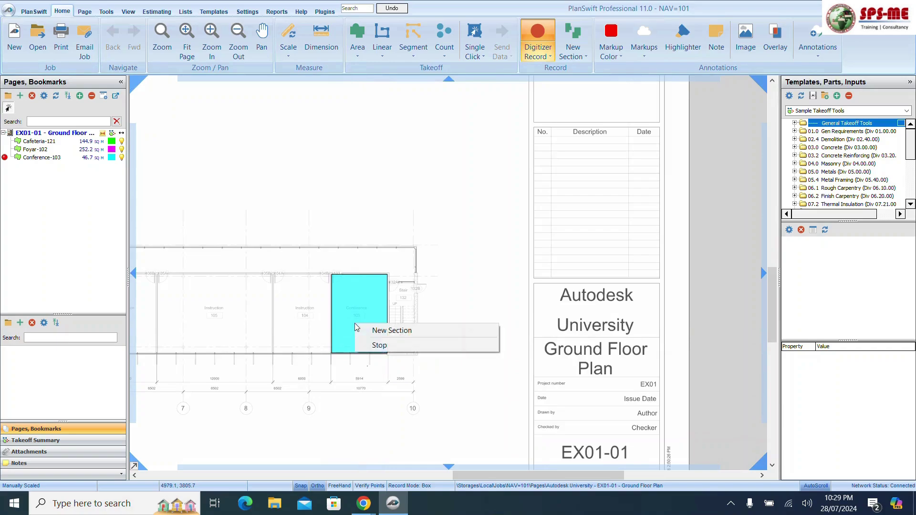
{"action": "left_click", "coordinate": [370, 345]}
Show the label on the Conference-103 area and try to narrow the label box to the room's width
{"action": "right_click", "coordinate": [358, 317]}
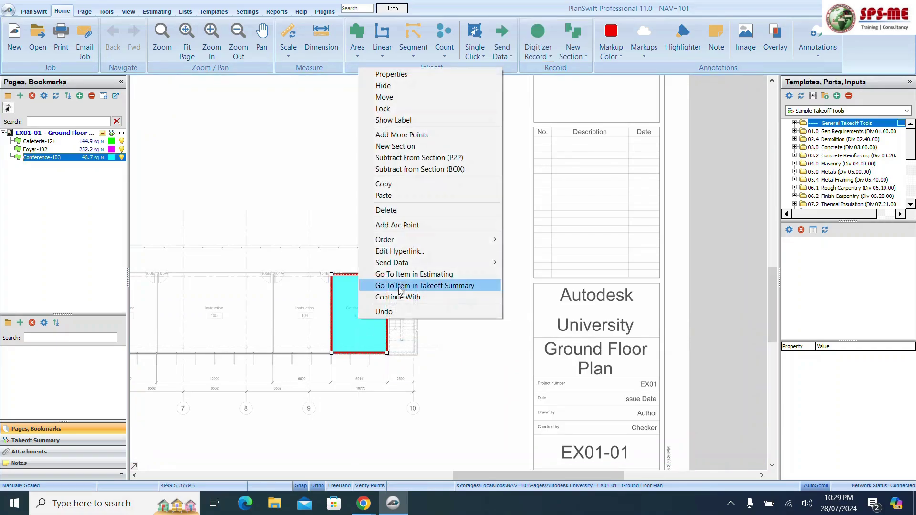
{"action": "left_click", "coordinate": [445, 120]}
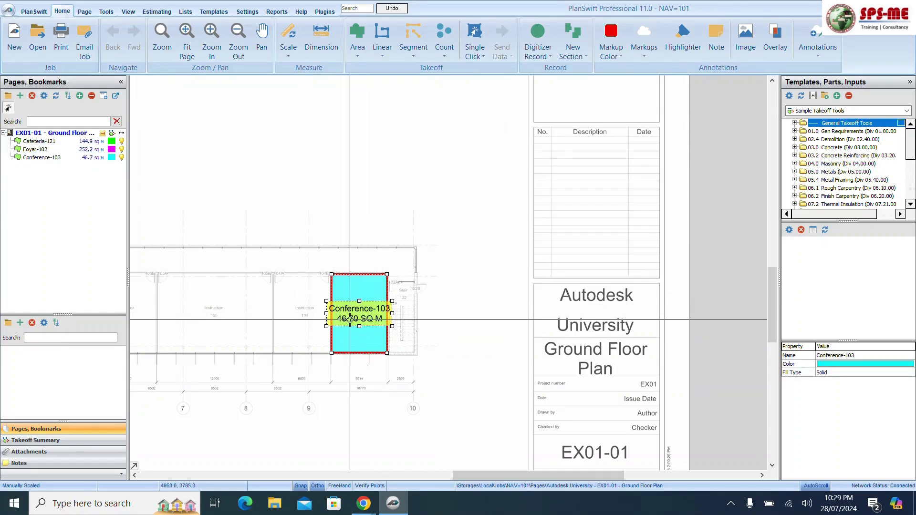
{"action": "scroll", "coordinate": [362, 333], "scroll_direction": "up", "scroll_amount": 3}
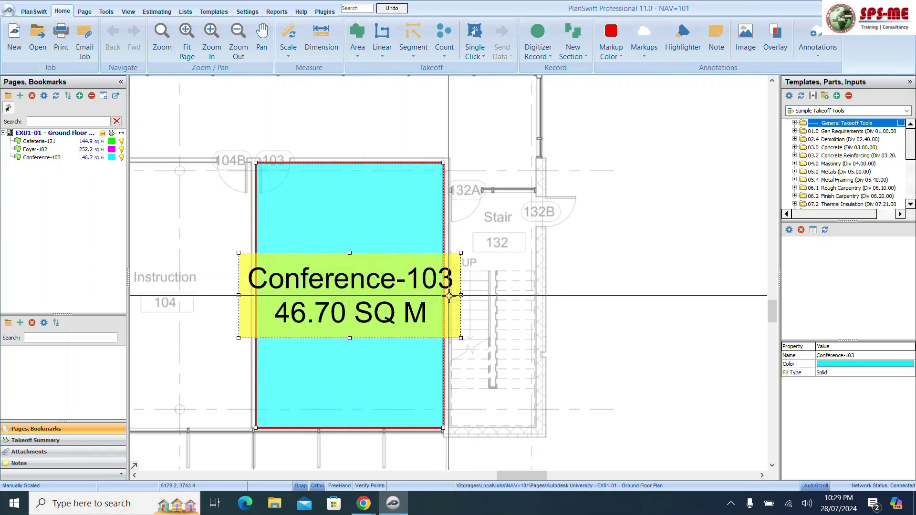
{"action": "left_click_drag", "start_coordinate": [450, 296], "coordinate": [443, 298]}
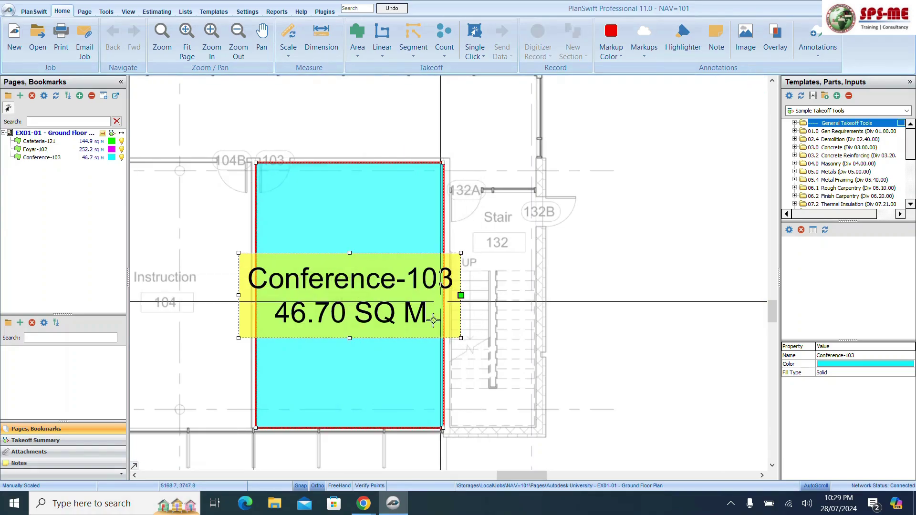
Try hiding the Conference-103 area, undo that, and turn off only its label
{"action": "right_click", "coordinate": [345, 322]}
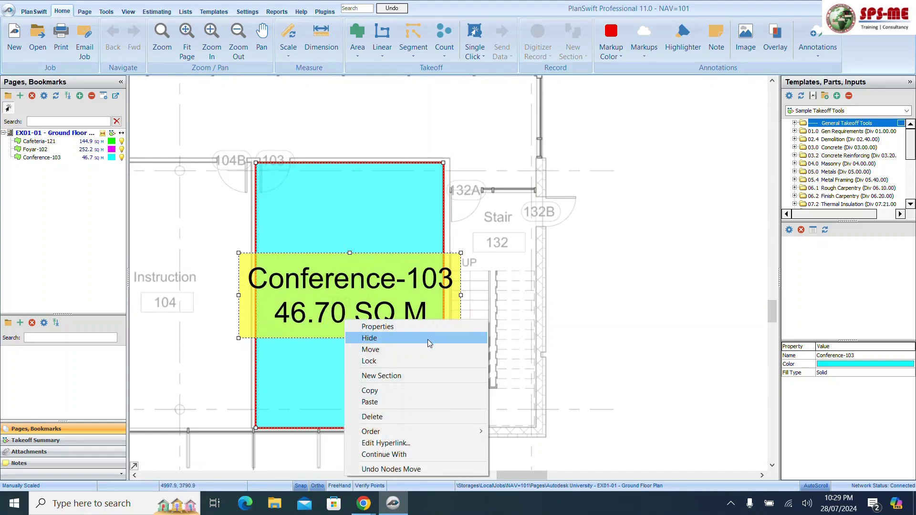
{"action": "left_click", "coordinate": [426, 341]}
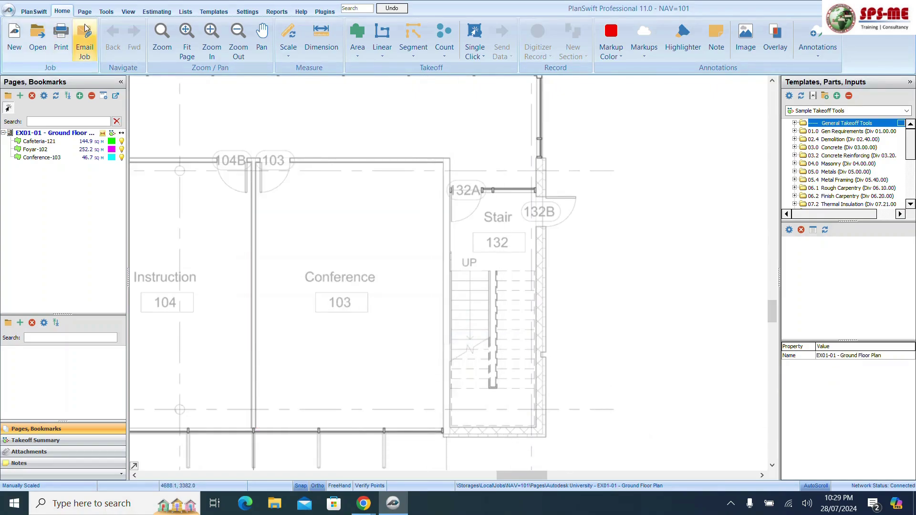
{"action": "key", "text": "ctrl+z"}
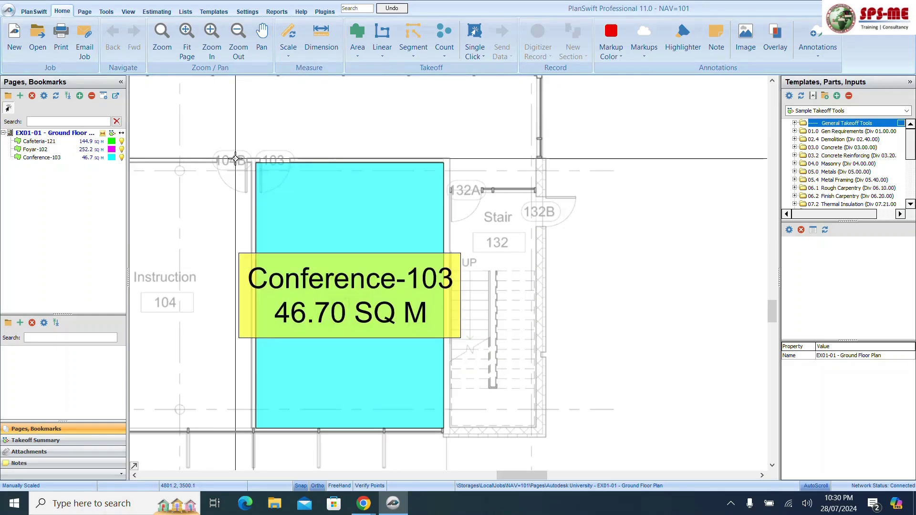
{"action": "right_click", "coordinate": [357, 222]}
{"action": "left_click", "coordinate": [390, 276]}
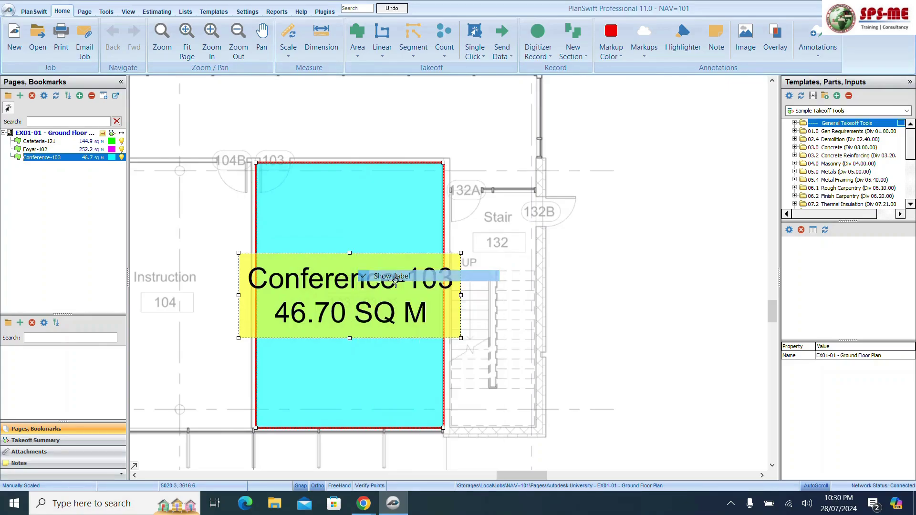
Start a new area takeoff for the instruction rooms and name it Instruction-104 to 108
{"action": "scroll", "coordinate": [536, 340], "scroll_direction": "down", "scroll_amount": 3}
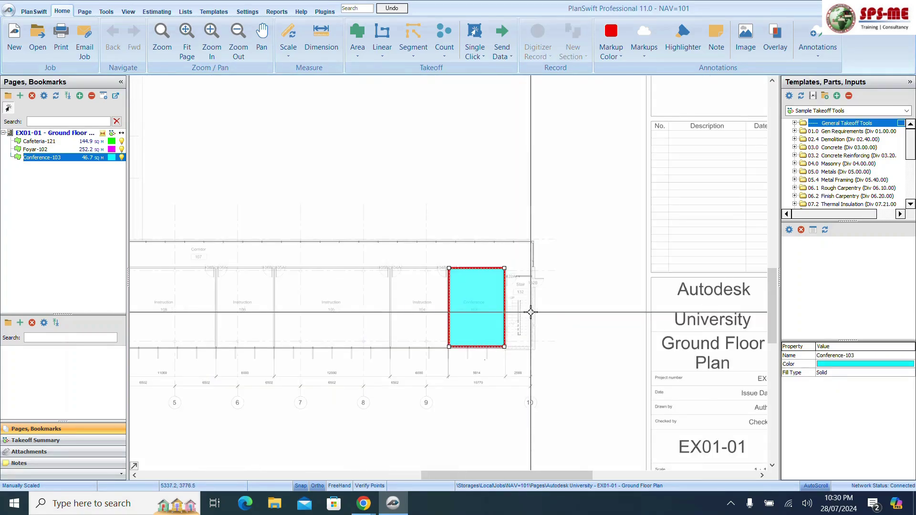
{"action": "scroll", "coordinate": [530, 312], "scroll_direction": "down", "scroll_amount": 3}
{"action": "mouse_move", "coordinate": [512, 301]}
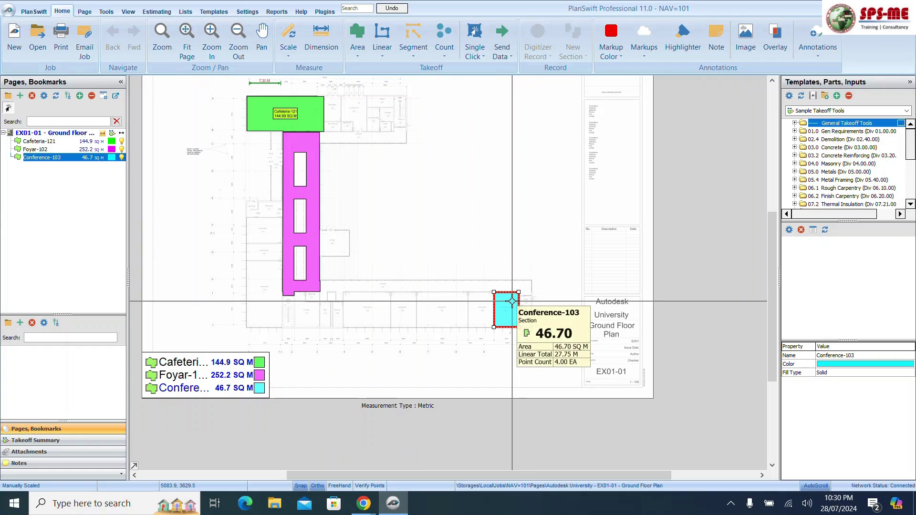
{"action": "scroll", "coordinate": [511, 301], "scroll_direction": "up", "scroll_amount": 5}
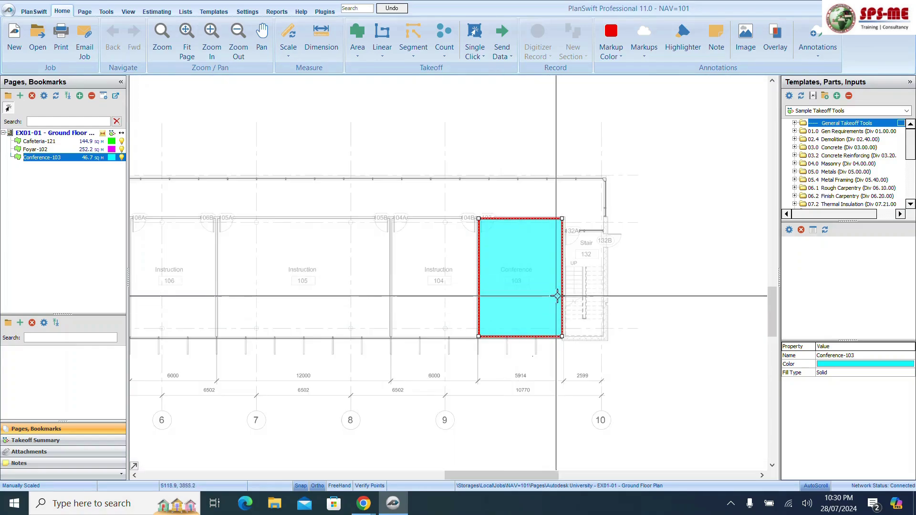
{"action": "scroll", "coordinate": [559, 304], "scroll_direction": "down", "scroll_amount": 2}
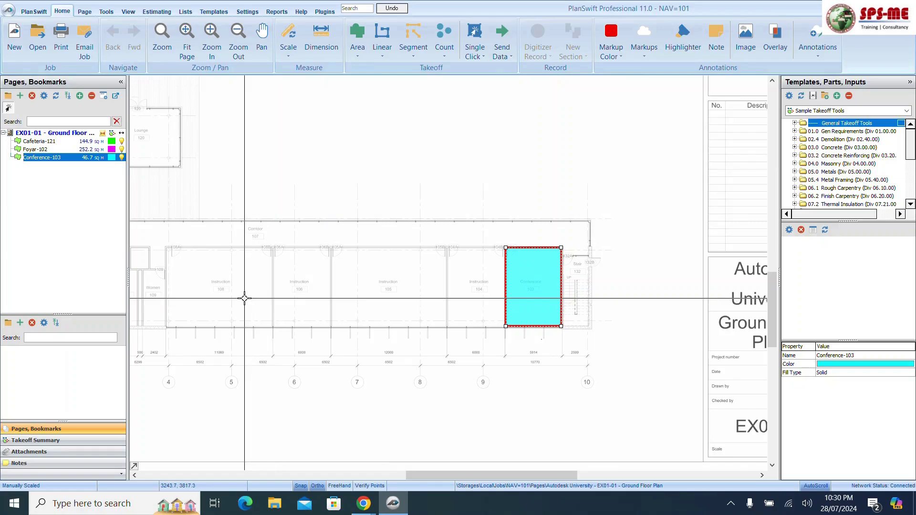
{"action": "scroll", "coordinate": [243, 301], "scroll_direction": "up", "scroll_amount": 2}
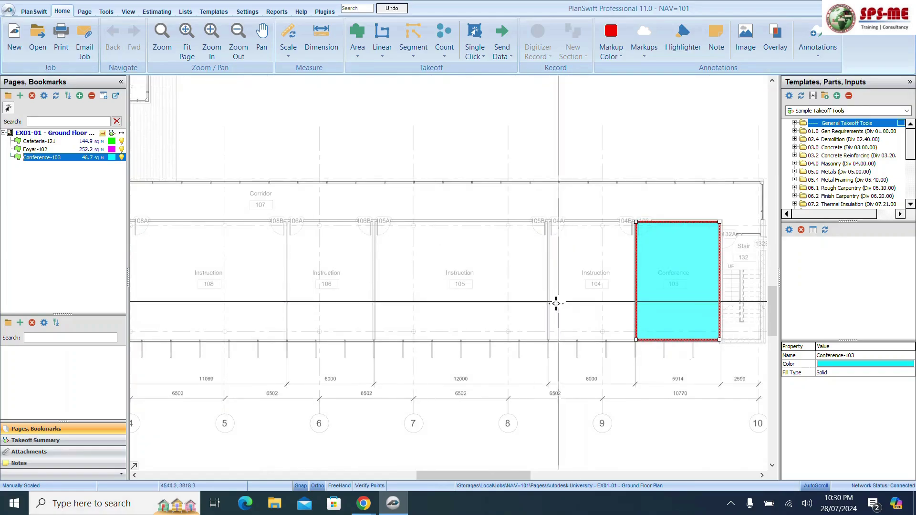
{"action": "scroll", "coordinate": [387, 307], "scroll_direction": "down", "scroll_amount": 2}
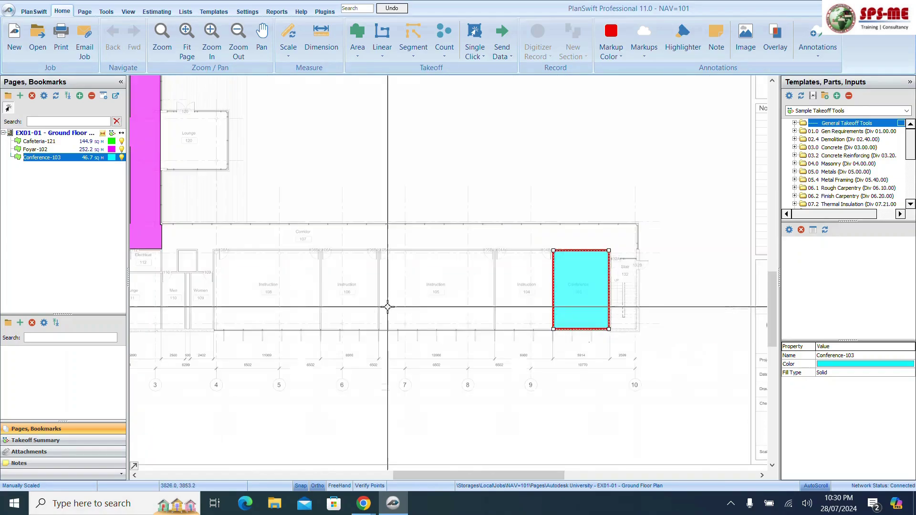
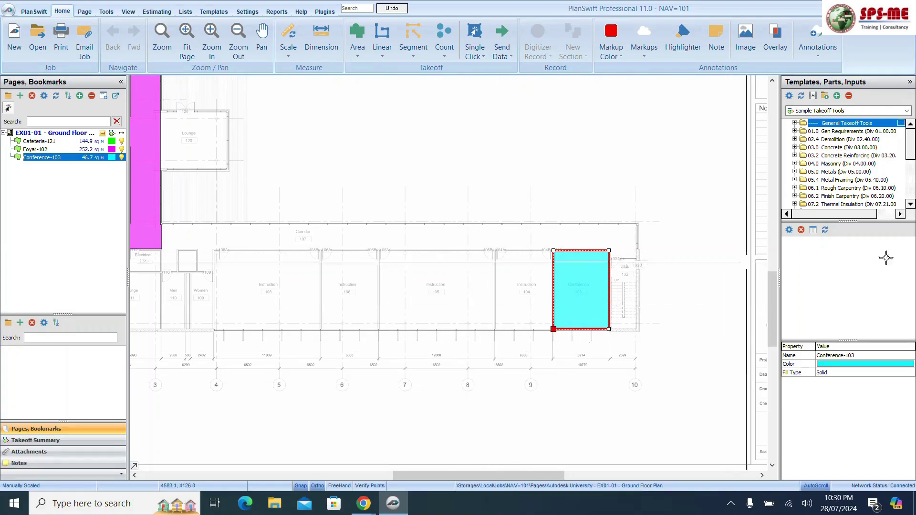
{"action": "left_click", "coordinate": [357, 38]}
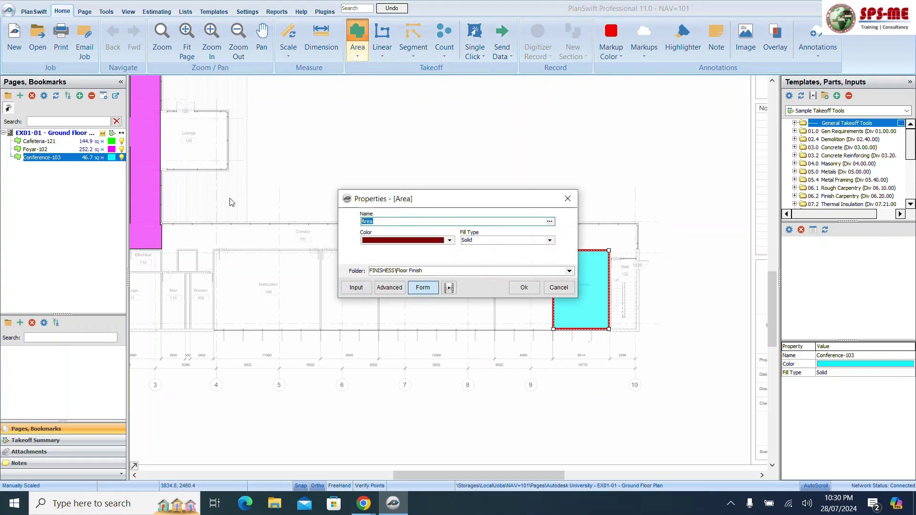
{"action": "type", "text": "Instruction"}
{"action": "left_click_drag", "start_coordinate": [370, 198], "coordinate": [435, 134]}
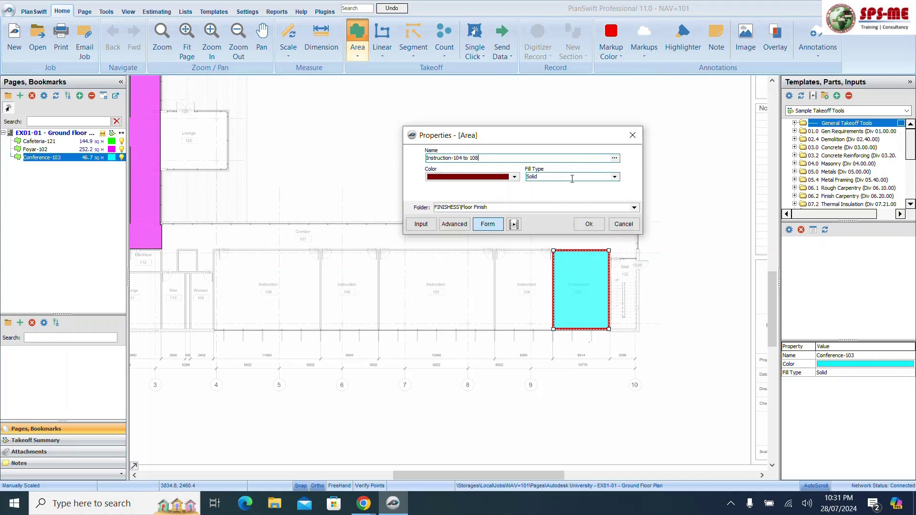
Give the new area a hatch pattern fill using the default Carpet hatch at scale 4 in orange, and accept the properties
{"action": "left_click", "coordinate": [615, 178]}
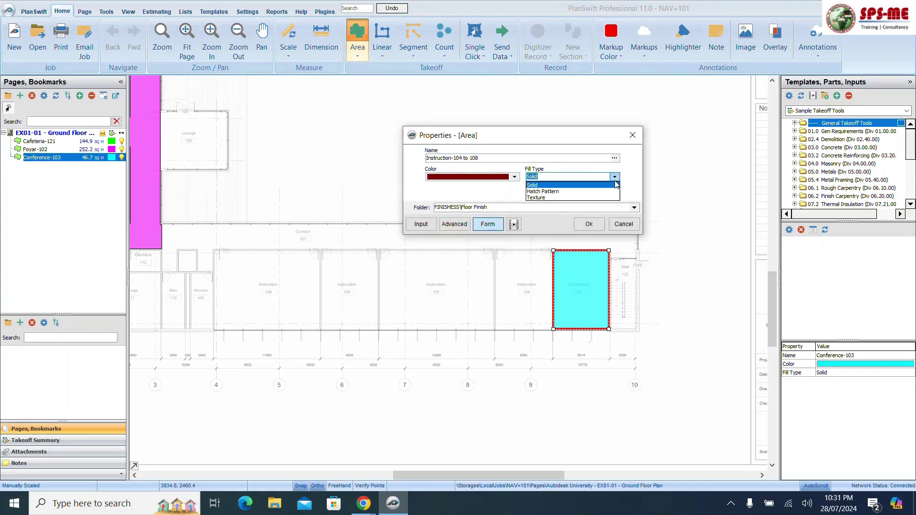
{"action": "left_click", "coordinate": [542, 191]}
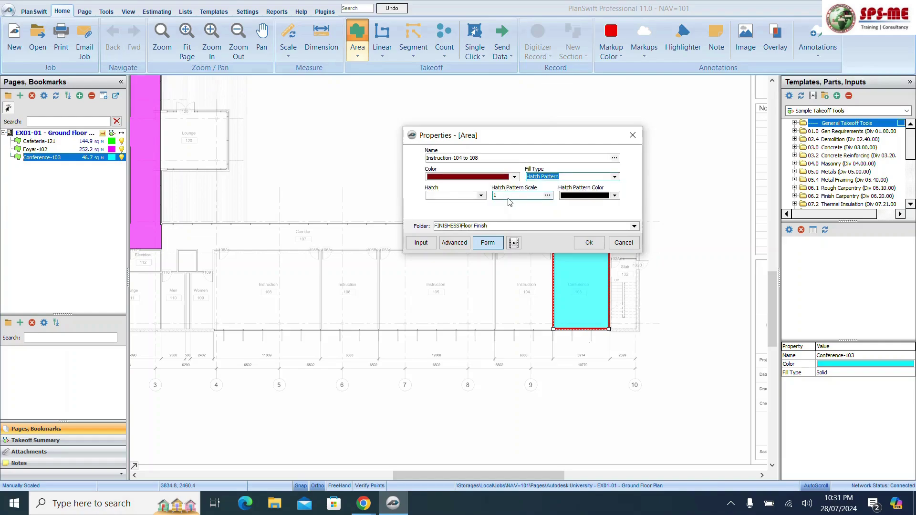
{"action": "left_click", "coordinate": [480, 196]}
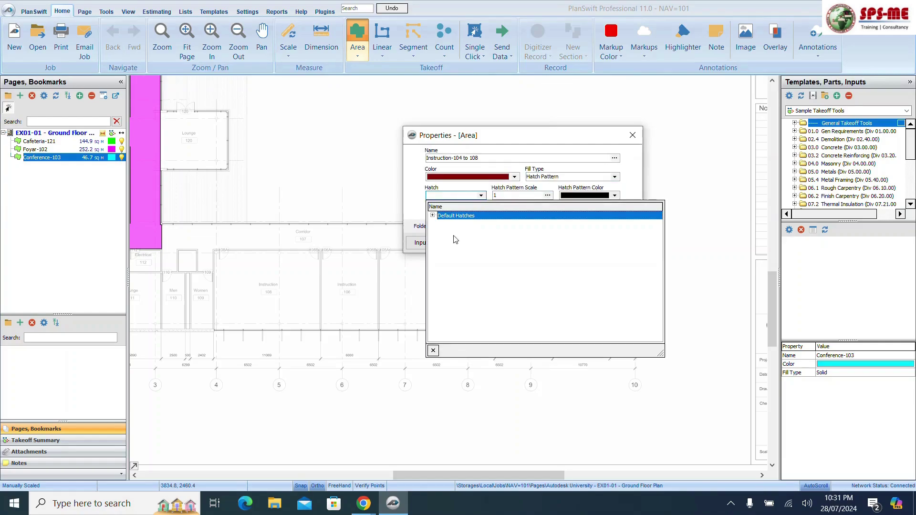
{"action": "left_click", "coordinate": [432, 215]}
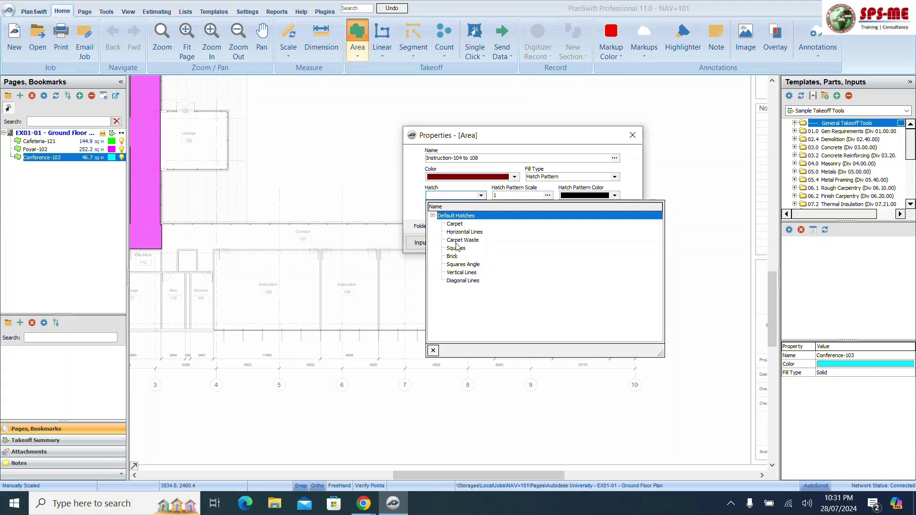
{"action": "left_click", "coordinate": [461, 224]}
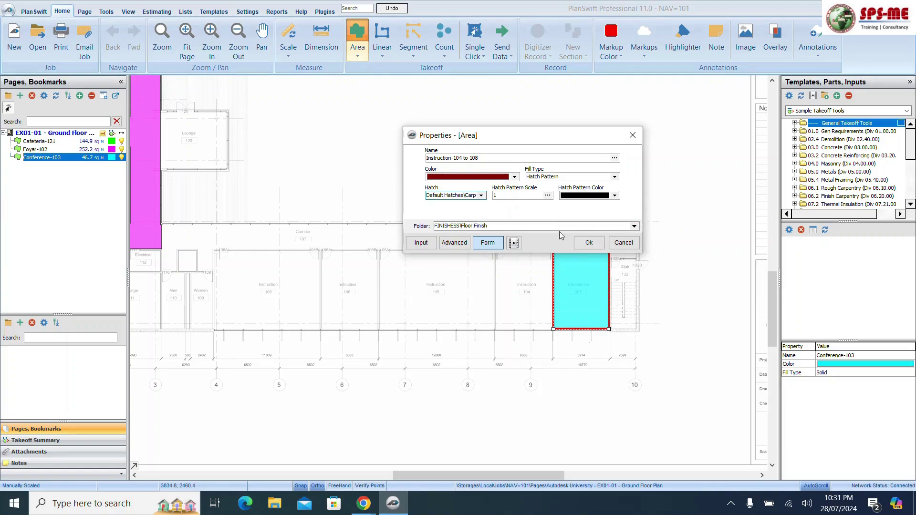
{"action": "left_click", "coordinate": [615, 196]}
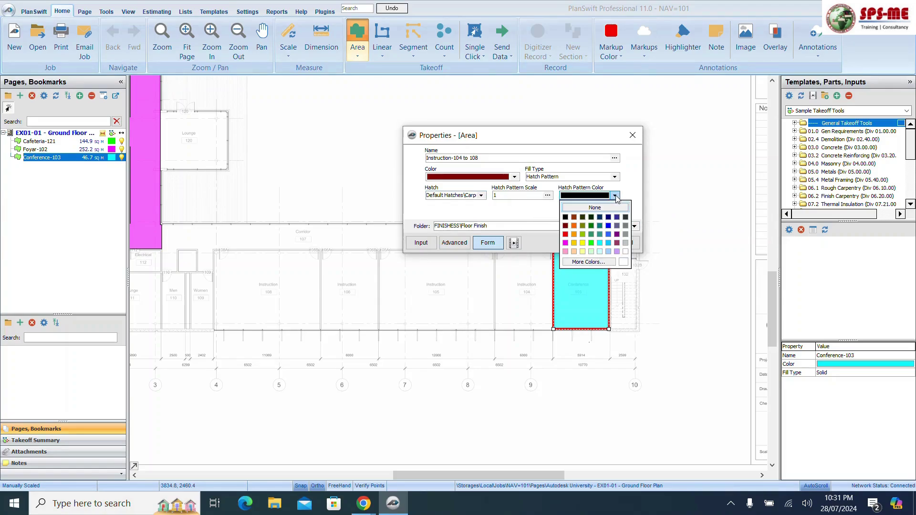
{"action": "left_click", "coordinate": [575, 226]}
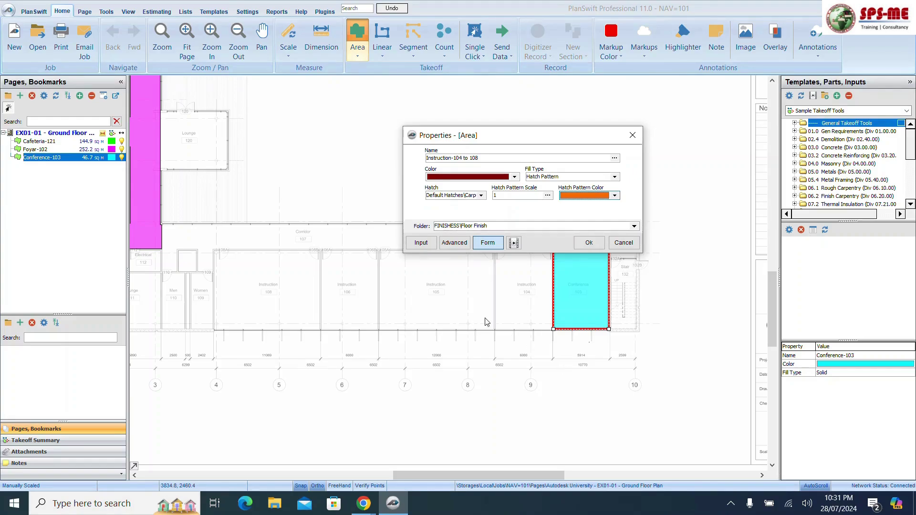
{"action": "left_click", "coordinate": [587, 242]}
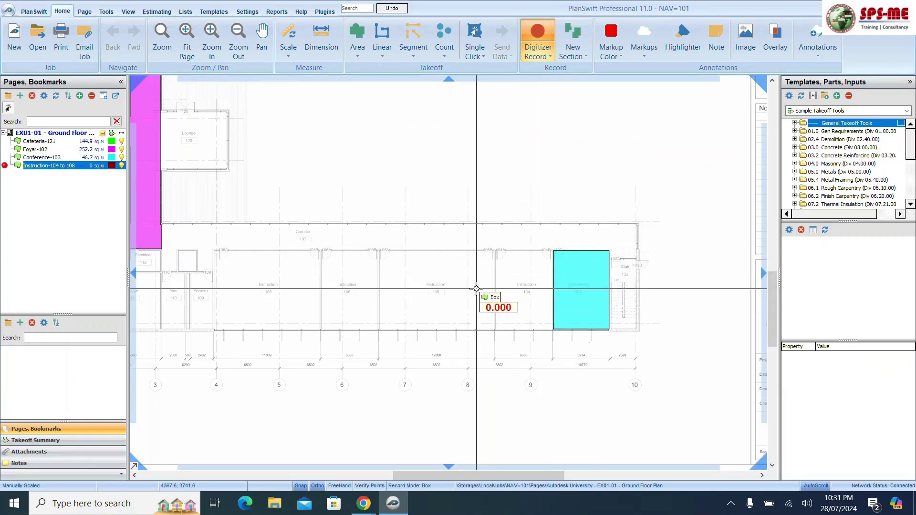
Measure room Instruction 104 as a box from its inner corner by door 104A to the opposite corner beside Conference 103
{"action": "scroll", "coordinate": [486, 282], "scroll_direction": "up", "scroll_amount": 2}
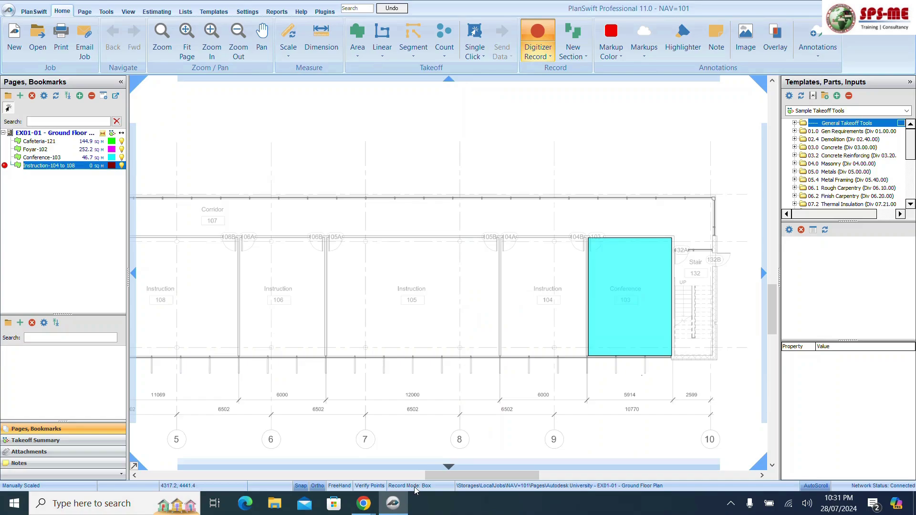
{"action": "scroll", "coordinate": [505, 243], "scroll_direction": "up", "scroll_amount": 5}
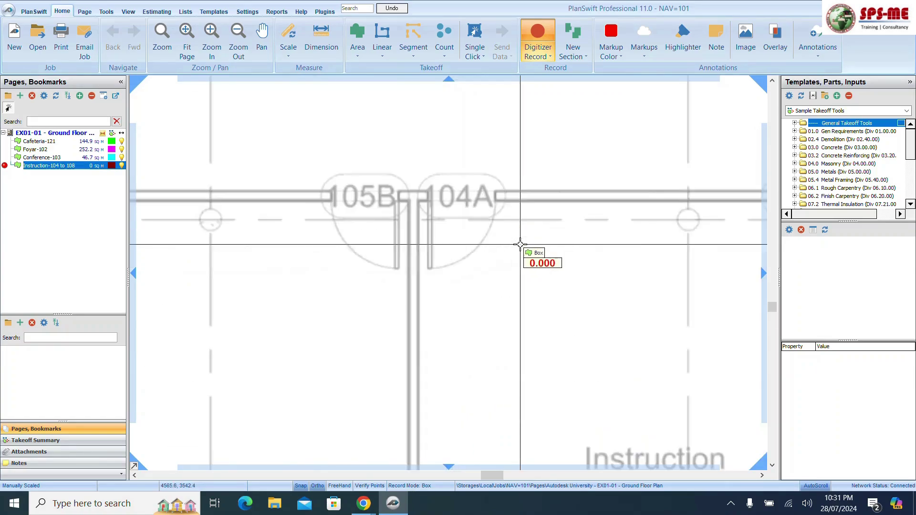
{"action": "left_click", "coordinate": [432, 207]}
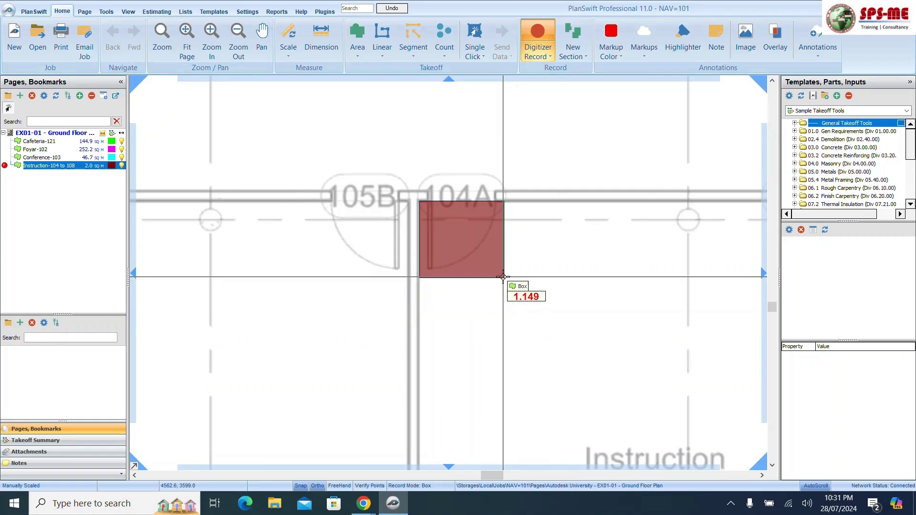
{"action": "scroll", "coordinate": [510, 258], "scroll_direction": "down", "scroll_amount": 5}
{"action": "scroll", "coordinate": [577, 369], "scroll_direction": "up", "scroll_amount": 5}
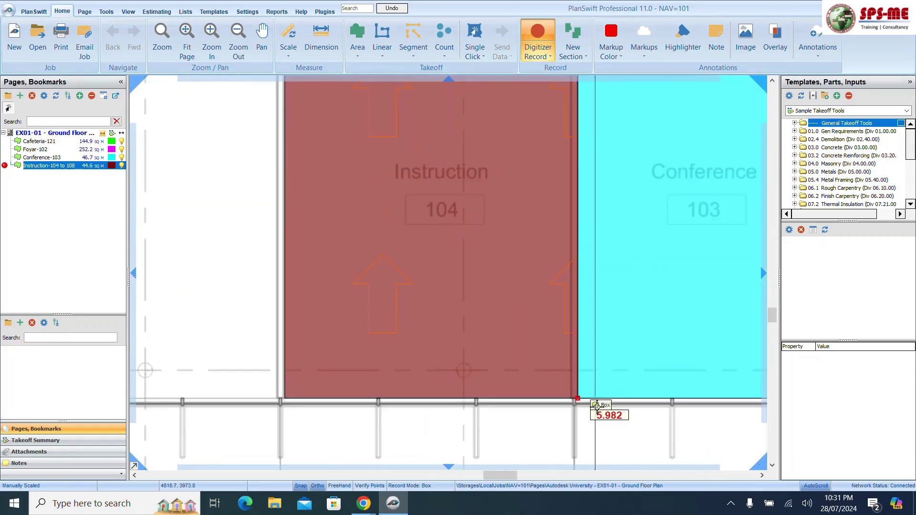
{"action": "left_click", "coordinate": [580, 419]}
{"action": "scroll", "coordinate": [579, 419], "scroll_direction": "up", "scroll_amount": 2}
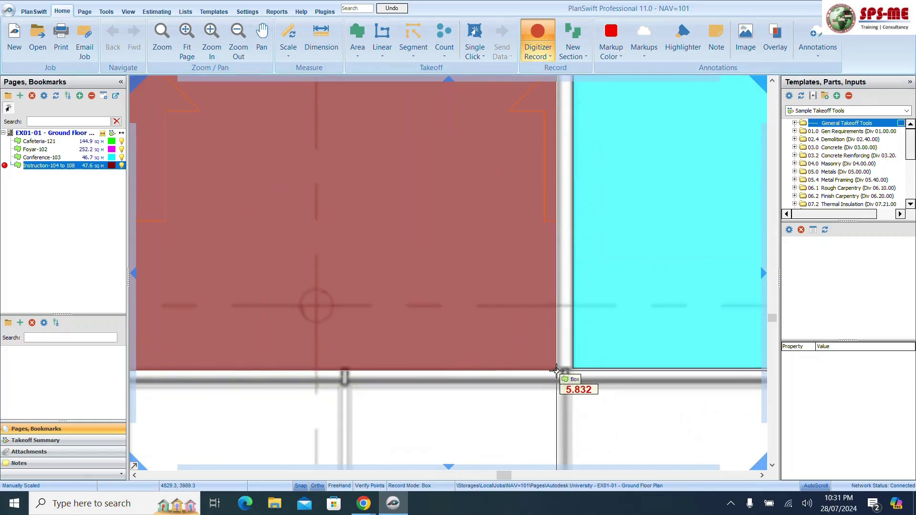
{"action": "left_click", "coordinate": [559, 371]}
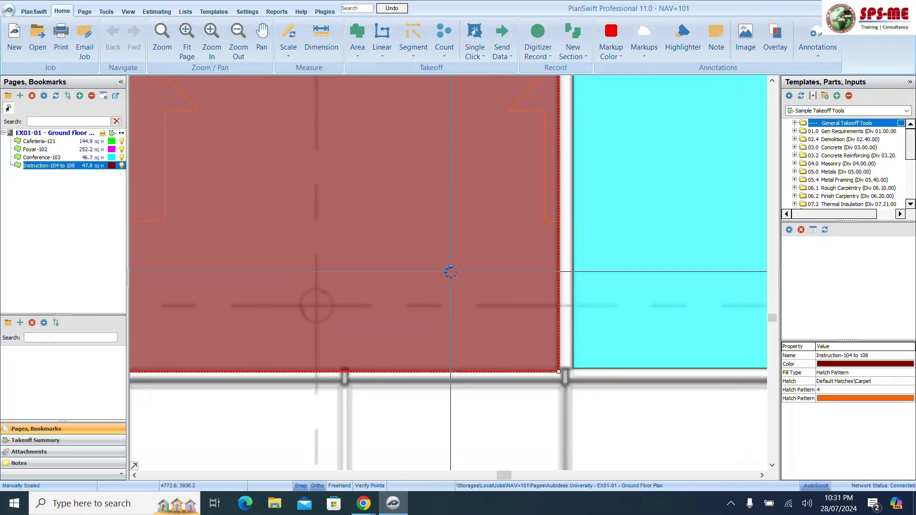
{"action": "scroll", "coordinate": [599, 321], "scroll_direction": "down", "scroll_amount": 3}
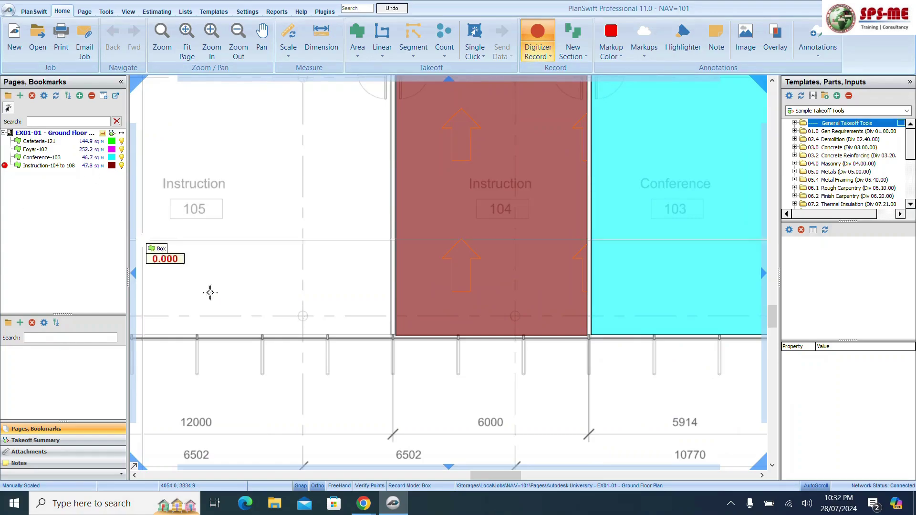
Measure room Instruction 105 as a box from its inner corner by door 105A to the opposite corner beside room 104
{"action": "scroll", "coordinate": [384, 374], "scroll_direction": "down", "scroll_amount": 2}
{"action": "scroll", "coordinate": [209, 194], "scroll_direction": "up", "scroll_amount": 1}
{"action": "scroll", "coordinate": [210, 247], "scroll_direction": "up", "scroll_amount": 4}
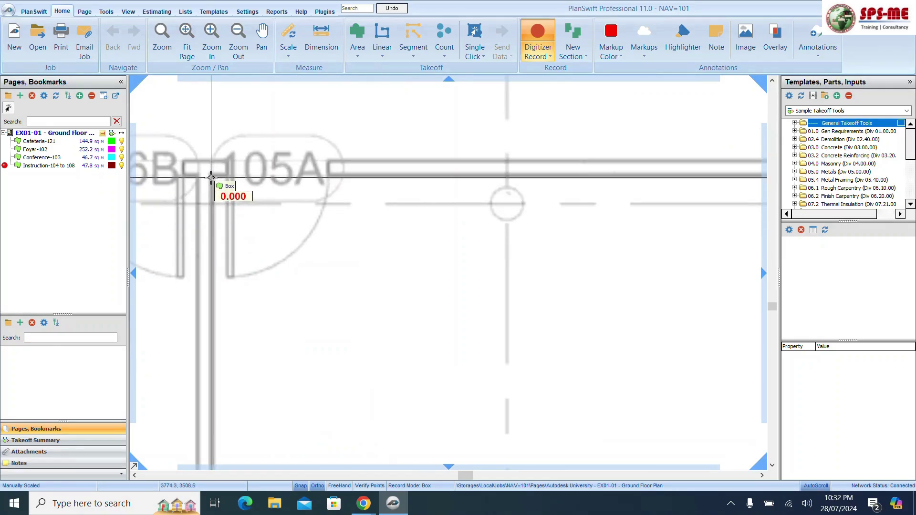
{"action": "left_click_drag", "start_coordinate": [211, 177], "coordinate": [399, 342]}
{"action": "scroll", "coordinate": [321, 269], "scroll_direction": "down", "scroll_amount": 3}
{"action": "scroll", "coordinate": [431, 335], "scroll_direction": "up", "scroll_amount": 1}
{"action": "scroll", "coordinate": [432, 336], "scroll_direction": "up", "scroll_amount": 2}
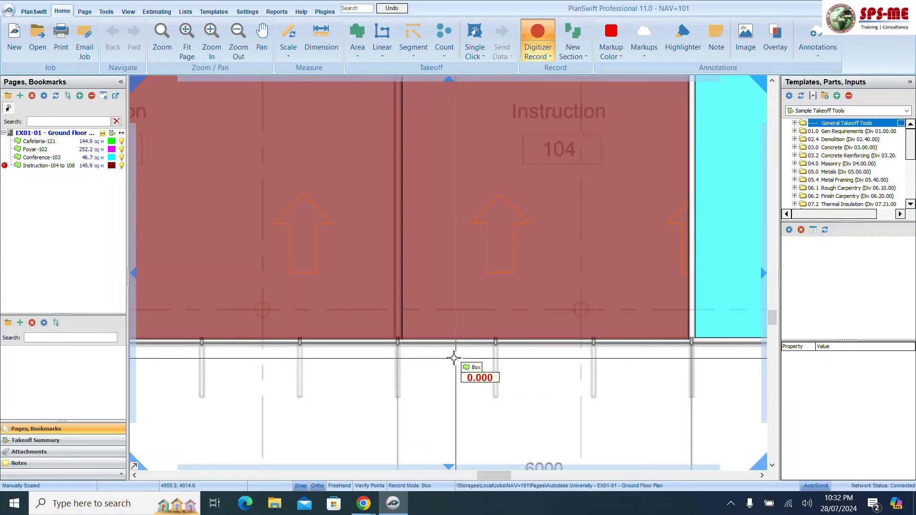
Measure room Instruction 106 as a box from its inner corner by door 106A to the opposite corner beside room 105
{"action": "scroll", "coordinate": [454, 357], "scroll_direction": "down", "scroll_amount": 3}
{"action": "scroll", "coordinate": [417, 364], "scroll_direction": "up", "scroll_amount": 3}
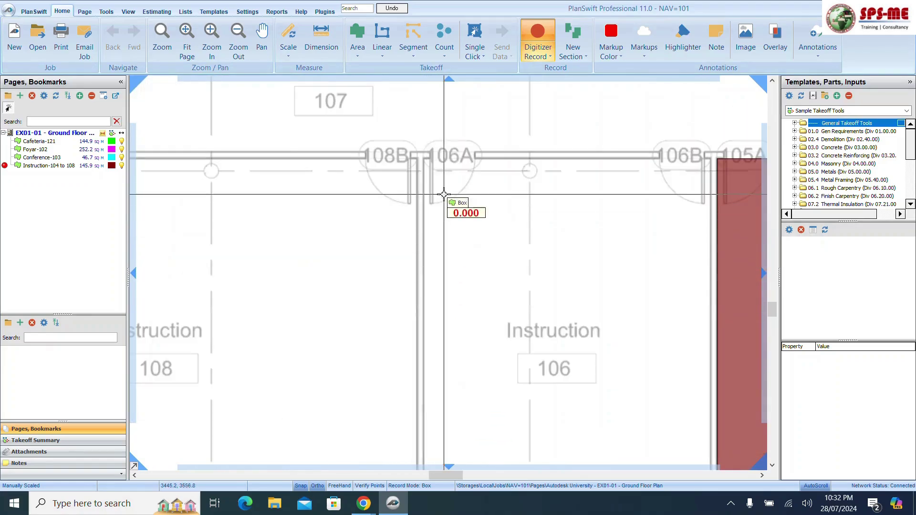
{"action": "mouse_move", "coordinate": [424, 159]}
{"action": "left_mouse_down"}
{"action": "mouse_move", "coordinate": [530, 287]}
{"action": "mouse_move", "coordinate": [619, 425]}
{"action": "mouse_move", "coordinate": [553, 342]}
{"action": "left_mouse_up"}
{"action": "scroll", "coordinate": [529, 286], "scroll_direction": "down", "scroll_amount": 3}
{"action": "scroll", "coordinate": [607, 415], "scroll_direction": "up", "scroll_amount": 3}
{"action": "scroll", "coordinate": [620, 425], "scroll_direction": "up", "scroll_amount": 2}
{"action": "left_click", "coordinate": [553, 343]}
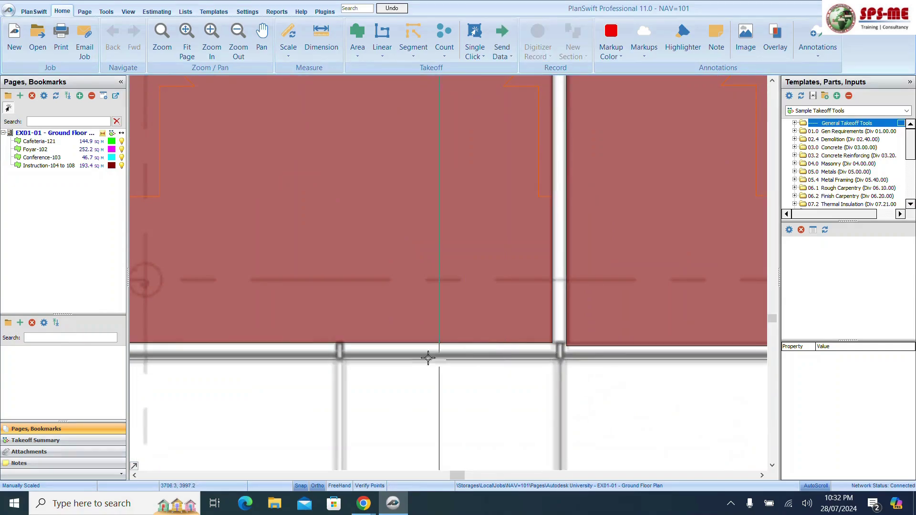
Measure room Instruction 108 as a box from its inner corner by door 108A to the opposite corner beside room 106, and stop recording
{"action": "scroll", "coordinate": [658, 375], "scroll_direction": "down", "scroll_amount": 4}
{"action": "scroll", "coordinate": [408, 383], "scroll_direction": "up", "scroll_amount": 1}
{"action": "scroll", "coordinate": [409, 383], "scroll_direction": "down", "scroll_amount": 1}
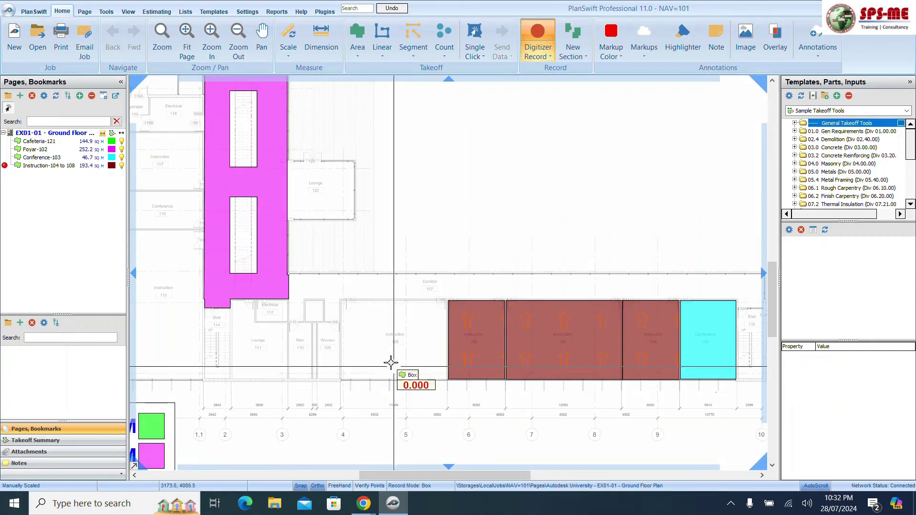
{"action": "scroll", "coordinate": [395, 367], "scroll_direction": "up", "scroll_amount": 5}
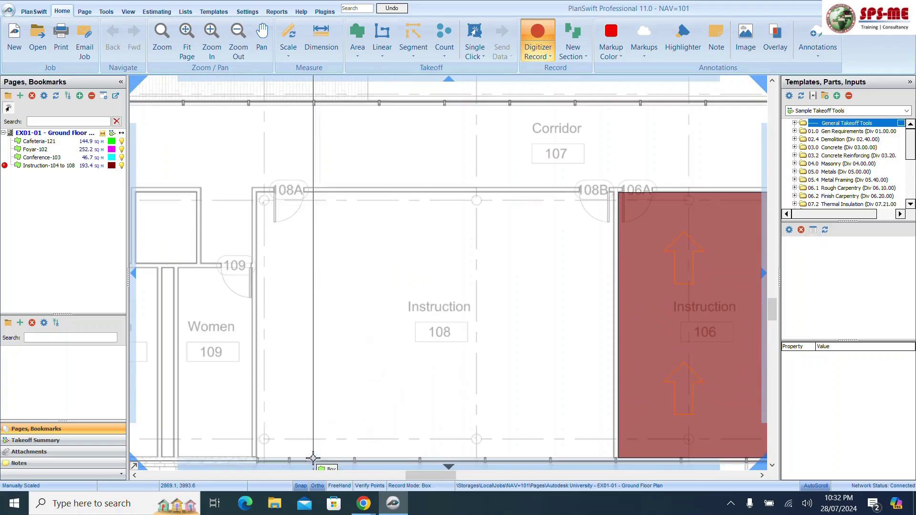
{"action": "scroll", "coordinate": [258, 192], "scroll_direction": "up", "scroll_amount": 4}
{"action": "left_click", "coordinate": [260, 190]}
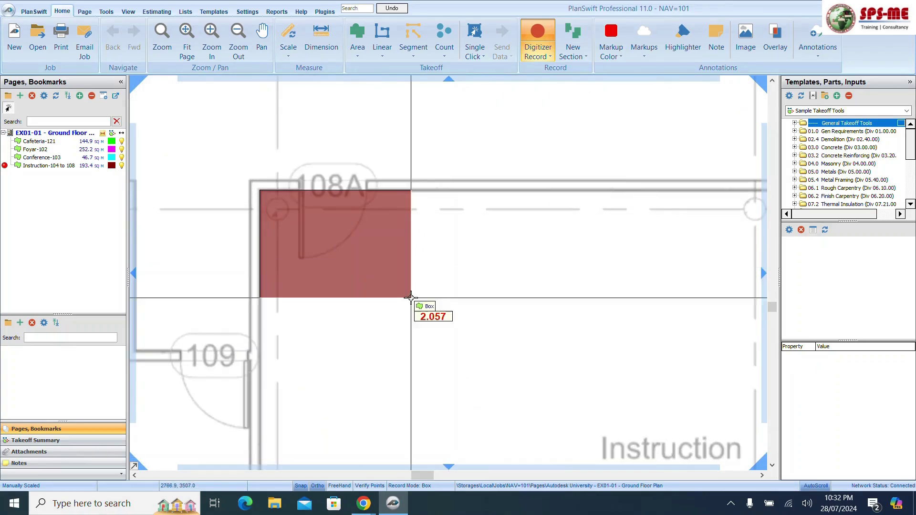
{"action": "scroll", "coordinate": [408, 306], "scroll_direction": "down", "scroll_amount": 4}
{"action": "scroll", "coordinate": [494, 351], "scroll_direction": "up", "scroll_amount": 5}
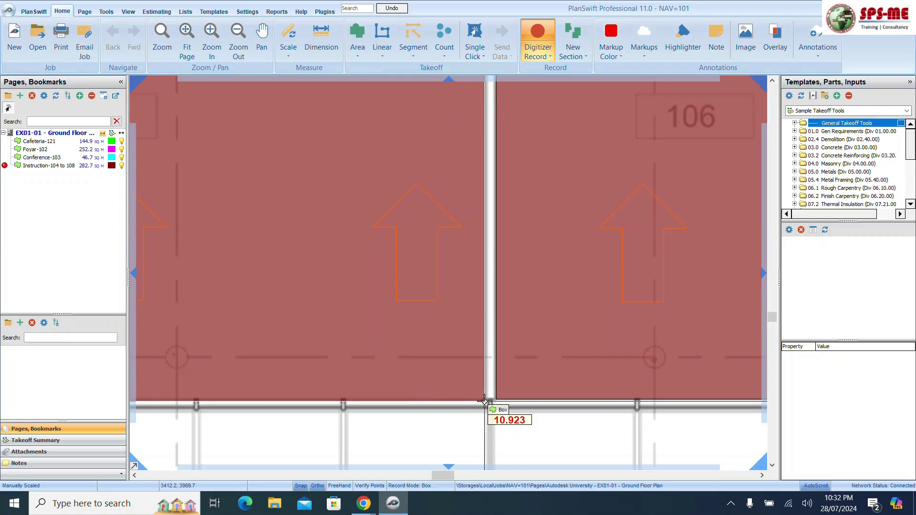
{"action": "left_click", "coordinate": [485, 402]}
{"action": "scroll", "coordinate": [363, 354], "scroll_direction": "down", "scroll_amount": 4}
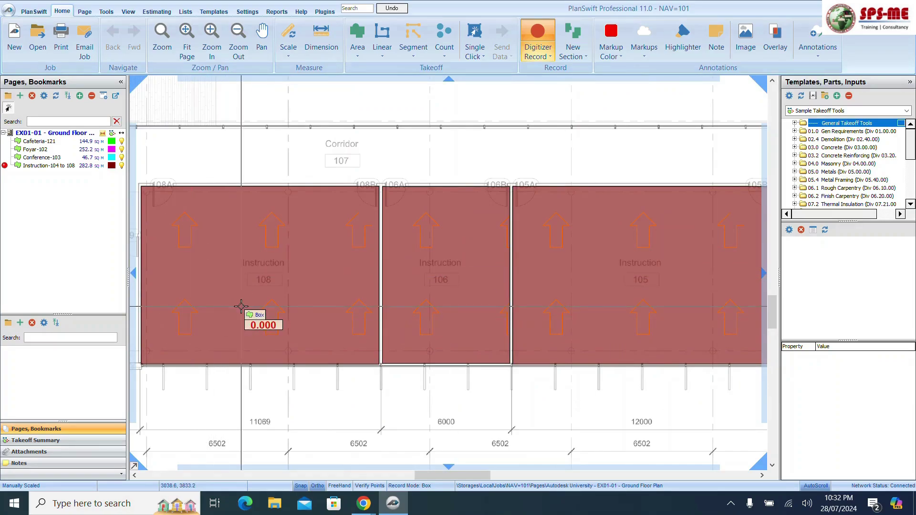
{"action": "scroll", "coordinate": [241, 303], "scroll_direction": "down", "scroll_amount": 2}
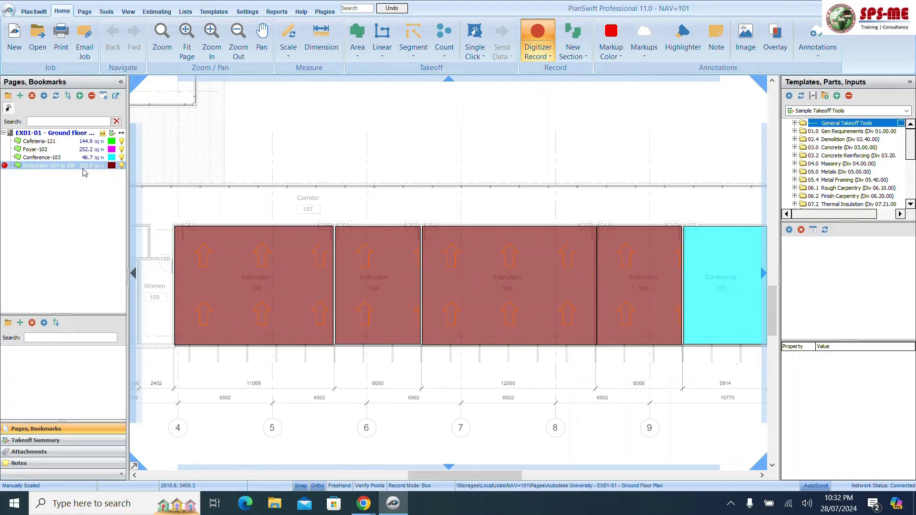
{"action": "right_click", "coordinate": [268, 290]}
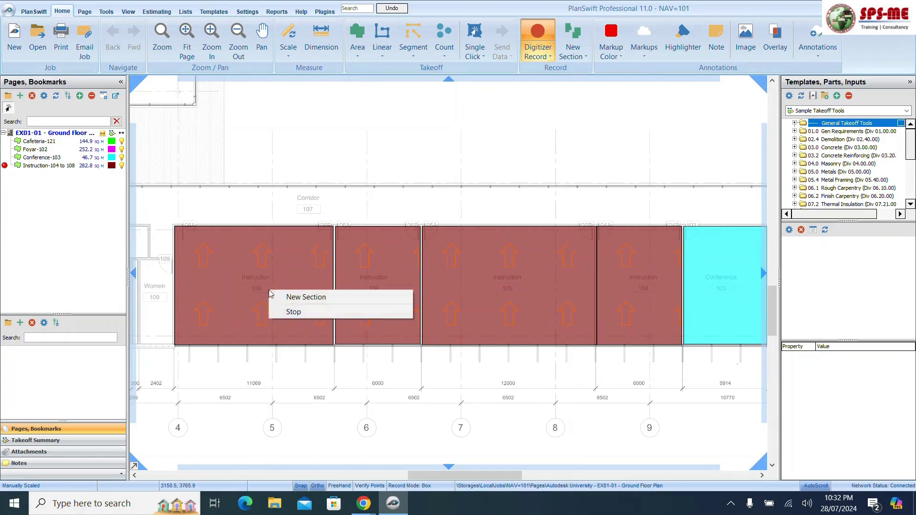
{"action": "left_click", "coordinate": [314, 313]}
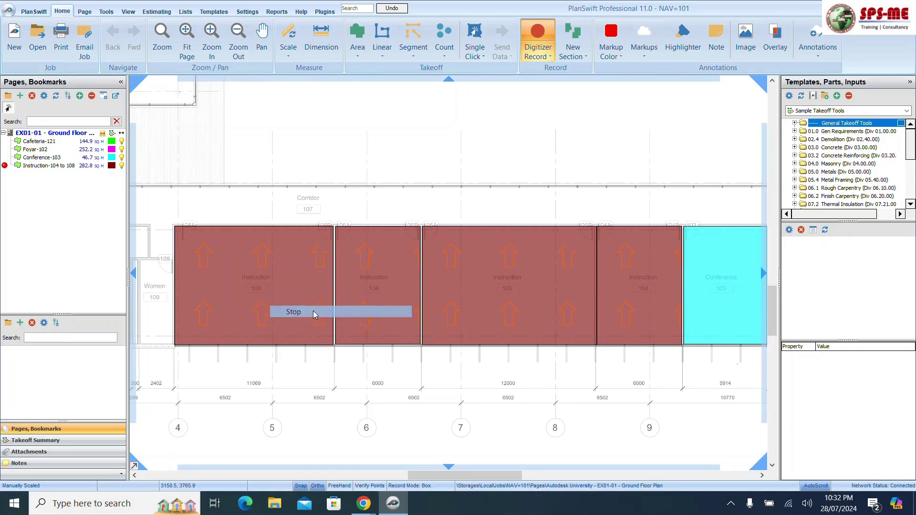
Pull the Instruction 105 section's corner back to its own face of the wall shared with room 104
{"action": "left_click", "coordinate": [529, 276]}
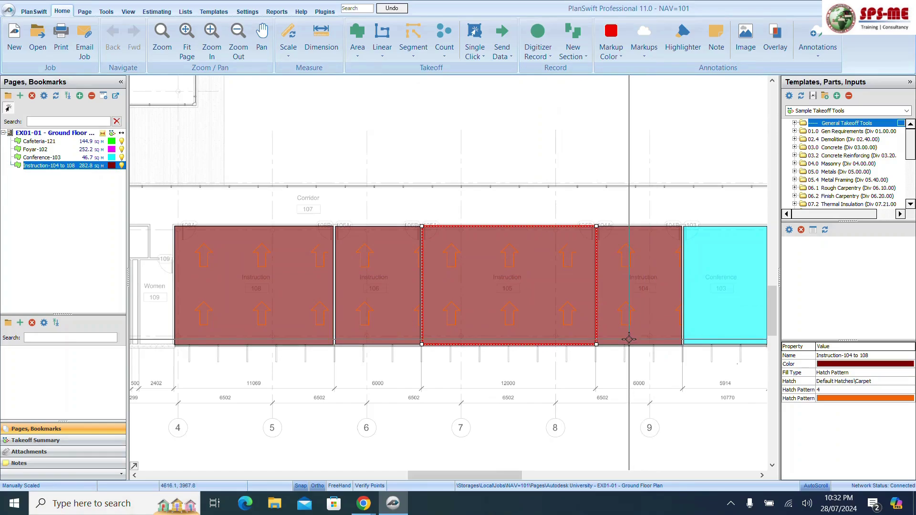
{"action": "scroll", "coordinate": [628, 339], "scroll_direction": "up", "scroll_amount": 5}
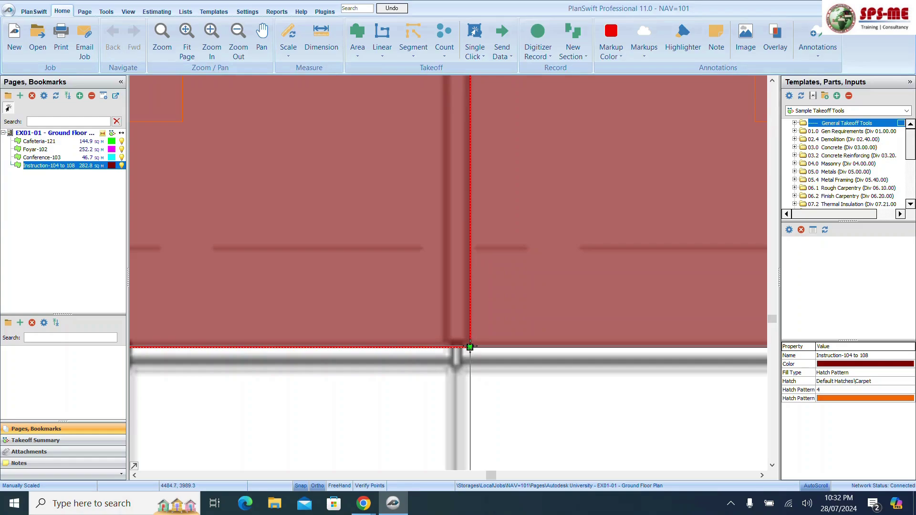
{"action": "left_click_drag", "start_coordinate": [470, 347], "coordinate": [445, 344]}
{"action": "scroll", "coordinate": [460, 289], "scroll_direction": "down", "scroll_amount": 4}
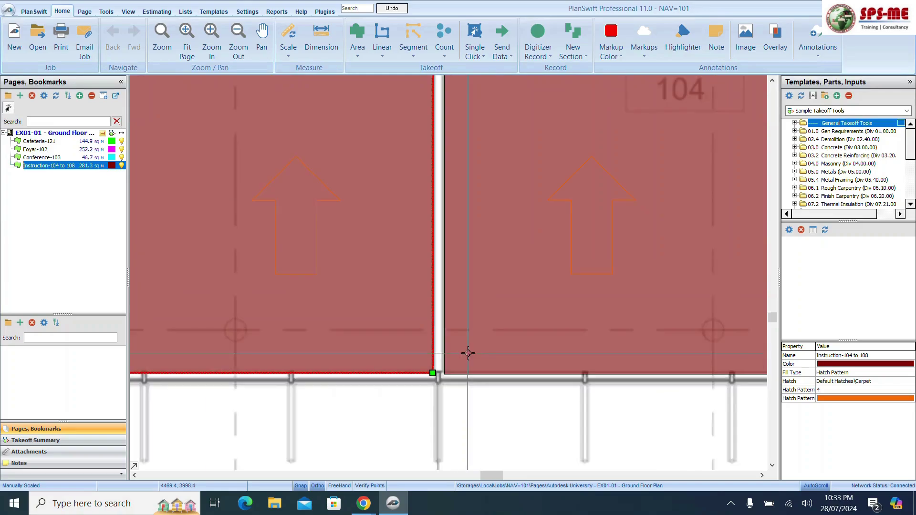
{"action": "scroll", "coordinate": [430, 301], "scroll_direction": "down", "scroll_amount": 2}
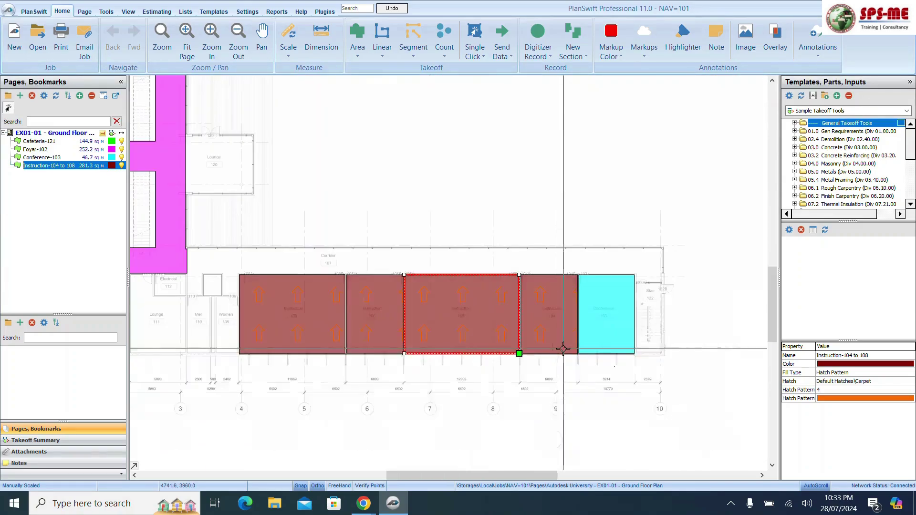
Examine the area of each section in the Instruction-104 to 108 takeoff and the area legend on the plan
{"action": "mouse_move", "coordinate": [375, 319]}
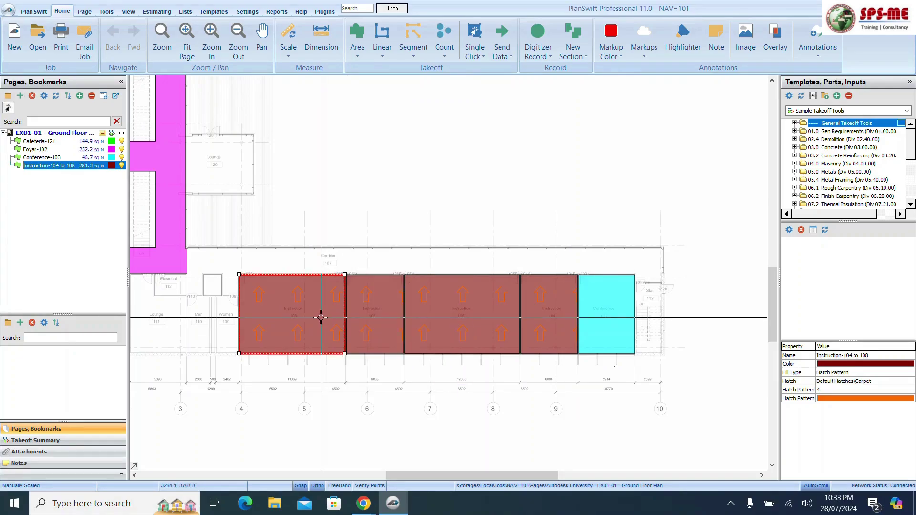
{"action": "mouse_move", "coordinate": [320, 317]}
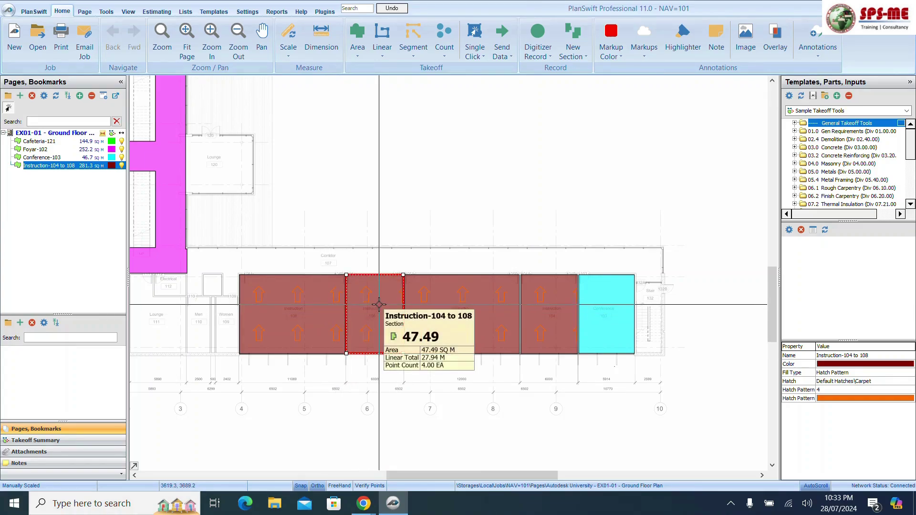
{"action": "mouse_move", "coordinate": [455, 305]}
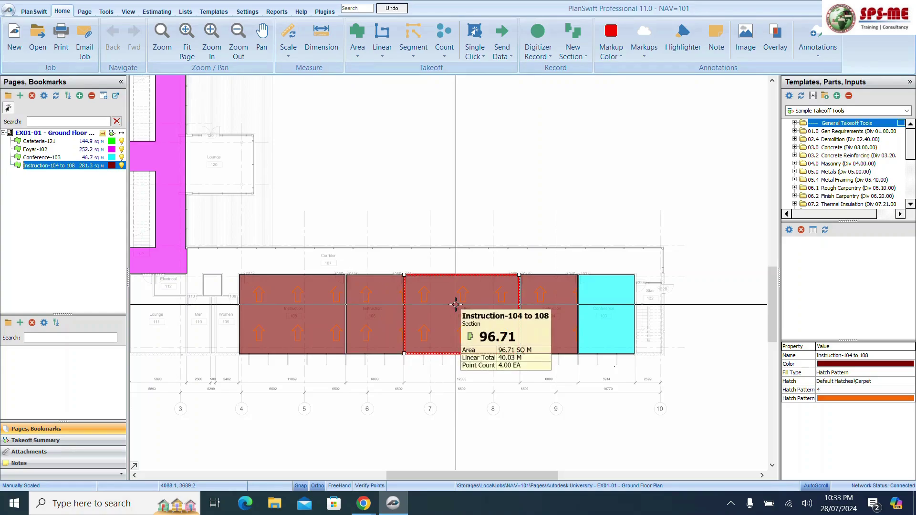
{"action": "mouse_move", "coordinate": [544, 314]}
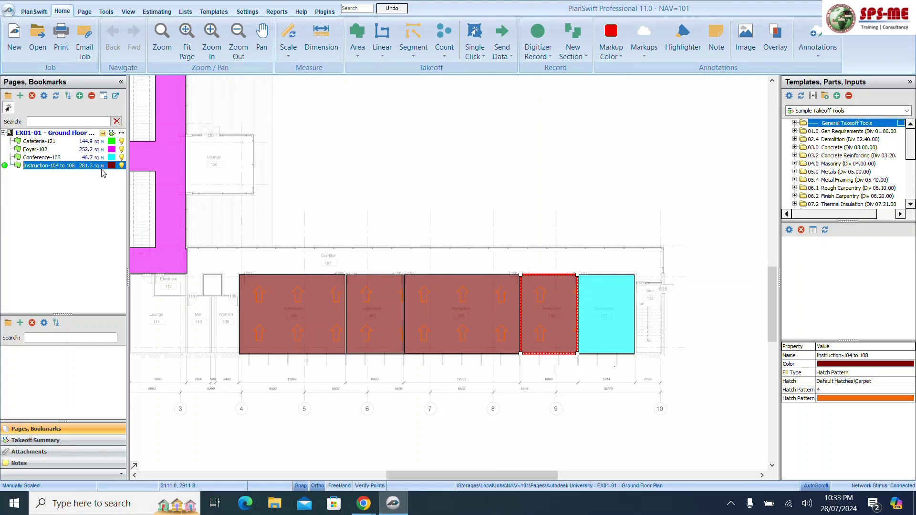
{"action": "scroll", "coordinate": [624, 362], "scroll_direction": "down", "scroll_amount": 3}
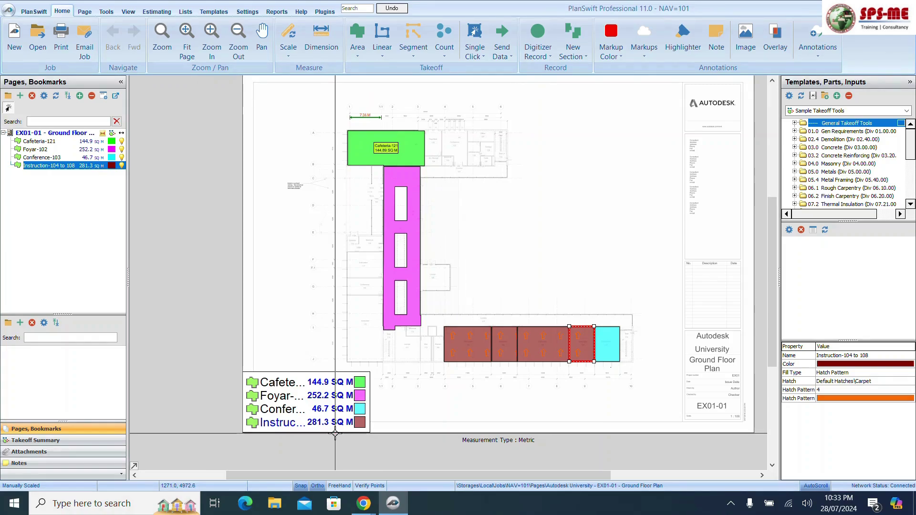
{"action": "scroll", "coordinate": [335, 434], "scroll_direction": "up", "scroll_amount": 3}
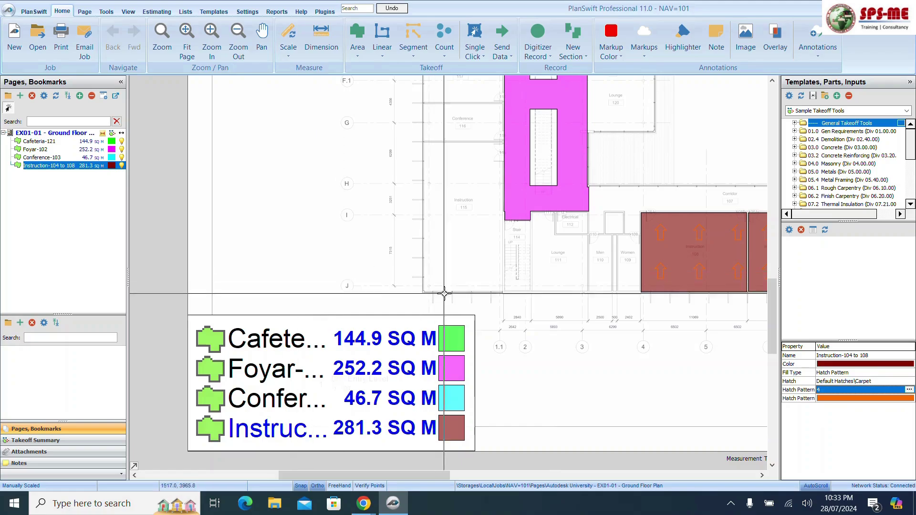
Look over the unmeasured rooms on the ground floor plan, along the foyer, around Lounge 111 and beside the cafeteria
{"action": "scroll", "coordinate": [448, 286], "scroll_direction": "down", "scroll_amount": 3}
{"action": "scroll", "coordinate": [445, 233], "scroll_direction": "up", "scroll_amount": 2}
{"action": "scroll", "coordinate": [445, 233], "scroll_direction": "up", "scroll_amount": 2}
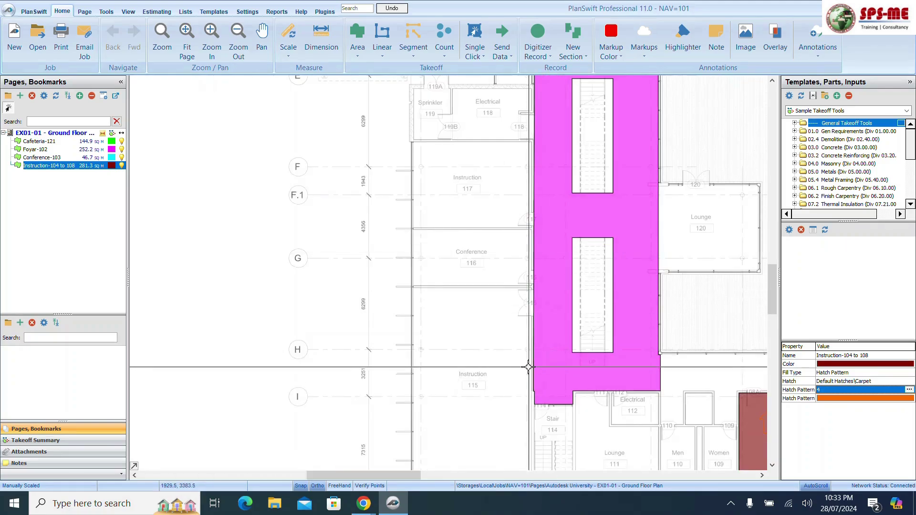
{"action": "scroll", "coordinate": [367, 315], "scroll_direction": "down", "scroll_amount": 2}
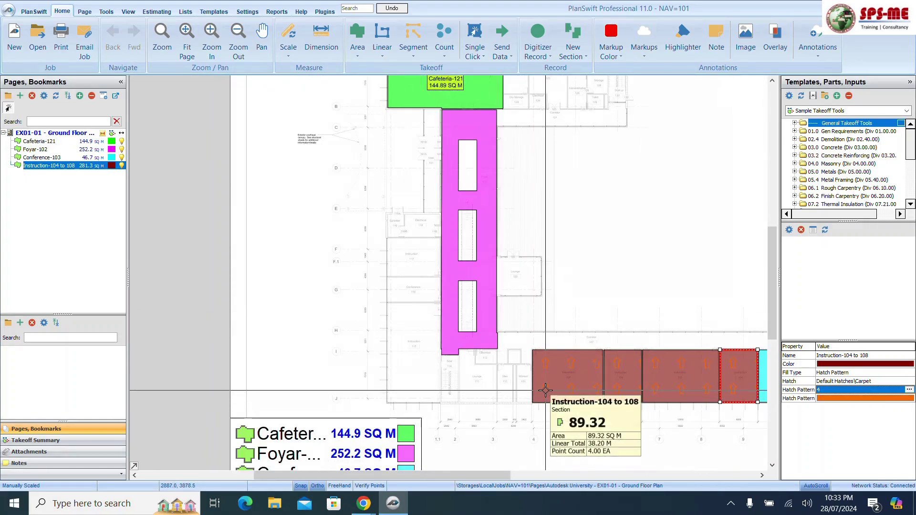
{"action": "scroll", "coordinate": [420, 250], "scroll_direction": "up", "scroll_amount": 2}
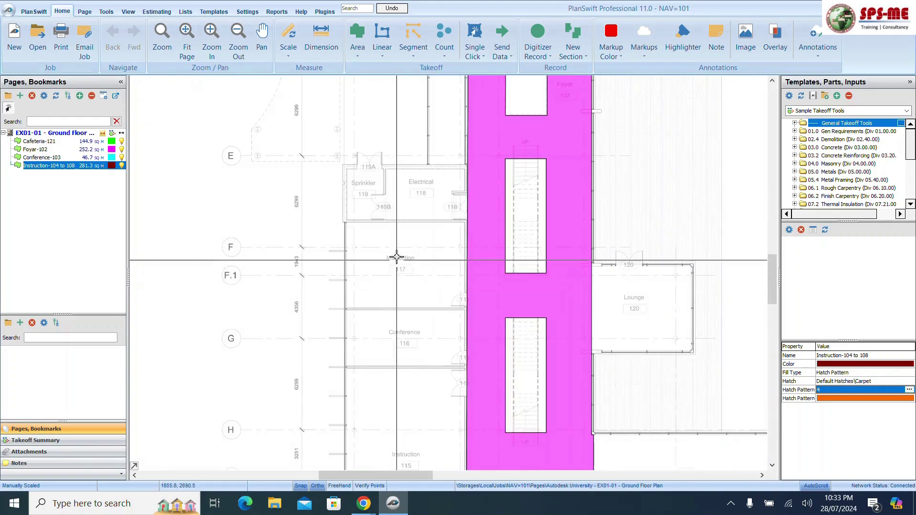
{"action": "scroll", "coordinate": [385, 255], "scroll_direction": "down", "scroll_amount": 2}
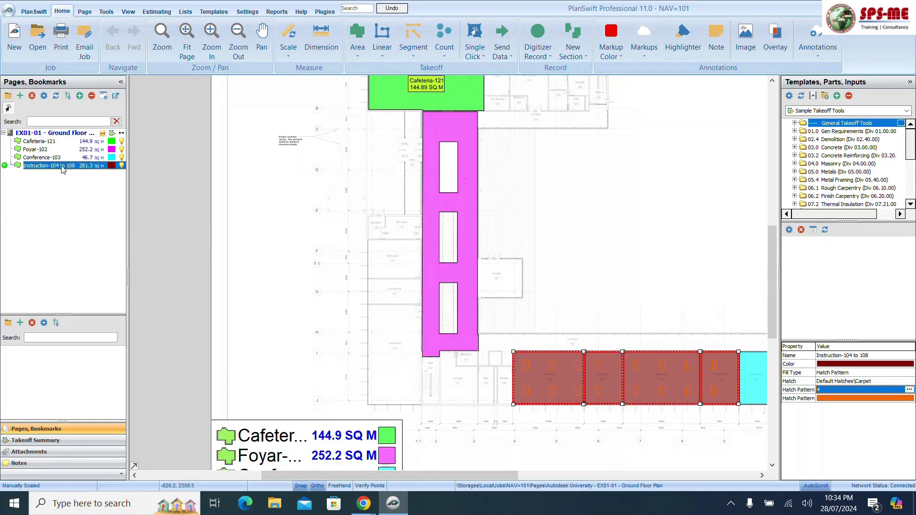
{"action": "scroll", "coordinate": [377, 255], "scroll_direction": "up", "scroll_amount": 2}
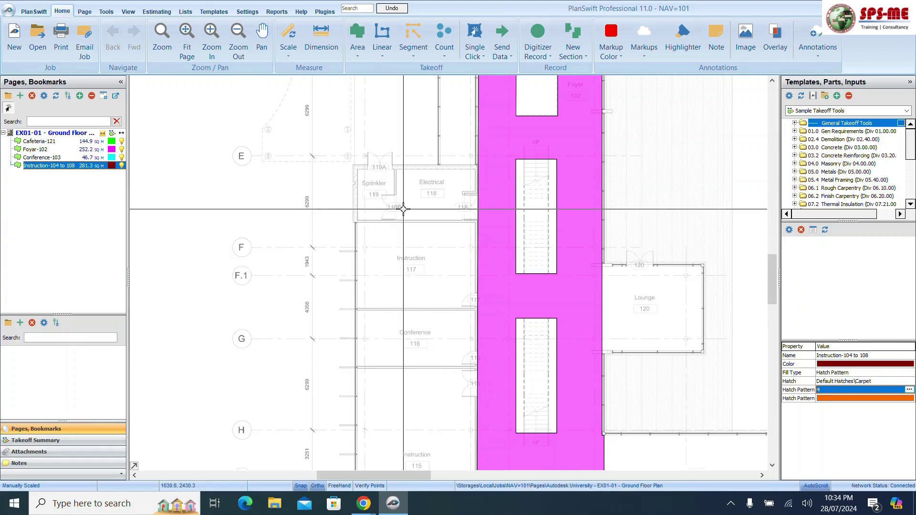
{"action": "scroll", "coordinate": [417, 382], "scroll_direction": "down", "scroll_amount": 5}
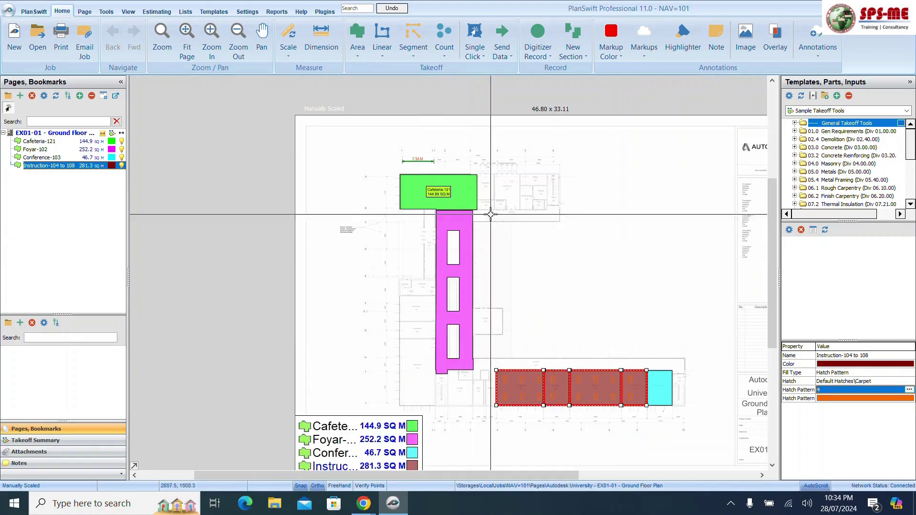
{"action": "scroll", "coordinate": [491, 191], "scroll_direction": "up", "scroll_amount": 3}
{"action": "scroll", "coordinate": [495, 184], "scroll_direction": "down", "scroll_amount": 2}
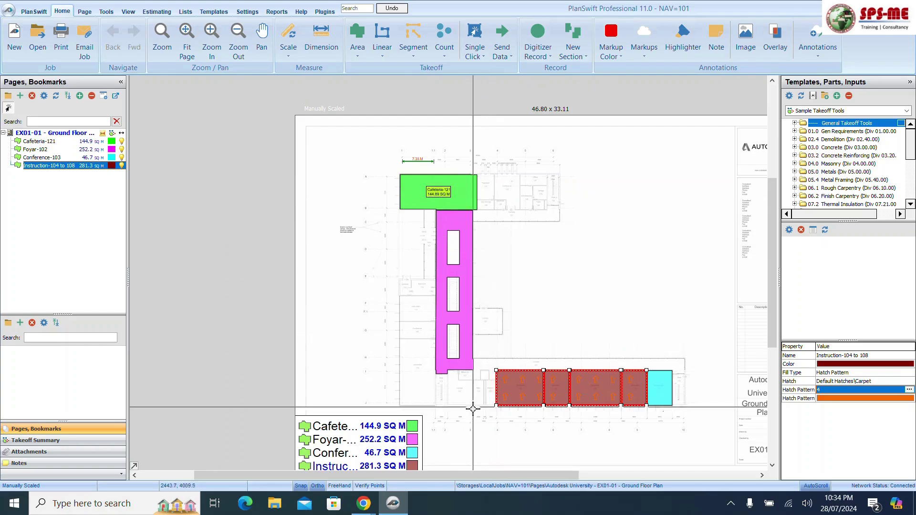
{"action": "scroll", "coordinate": [474, 409], "scroll_direction": "up", "scroll_amount": 2}
{"action": "scroll", "coordinate": [429, 339], "scroll_direction": "up", "scroll_amount": 3}
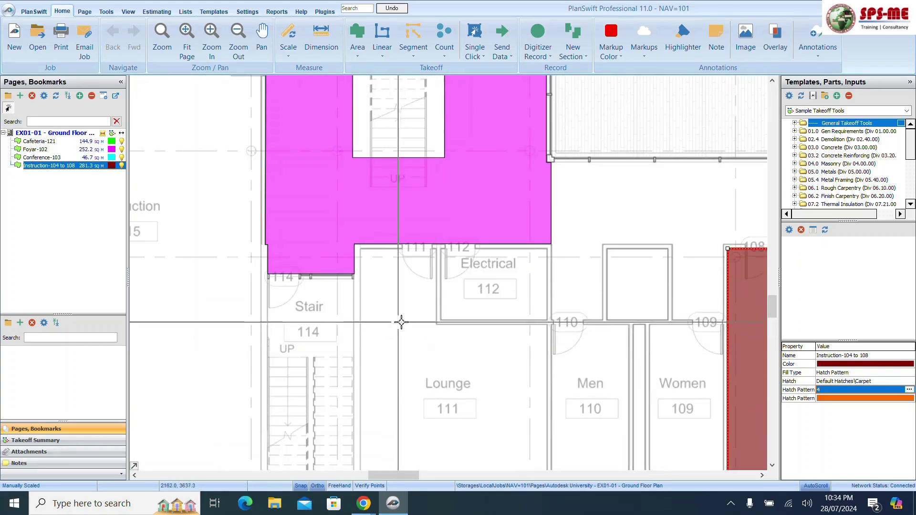
{"action": "scroll", "coordinate": [469, 338], "scroll_direction": "down", "scroll_amount": 1}
{"action": "scroll", "coordinate": [470, 338], "scroll_direction": "down", "scroll_amount": 2}
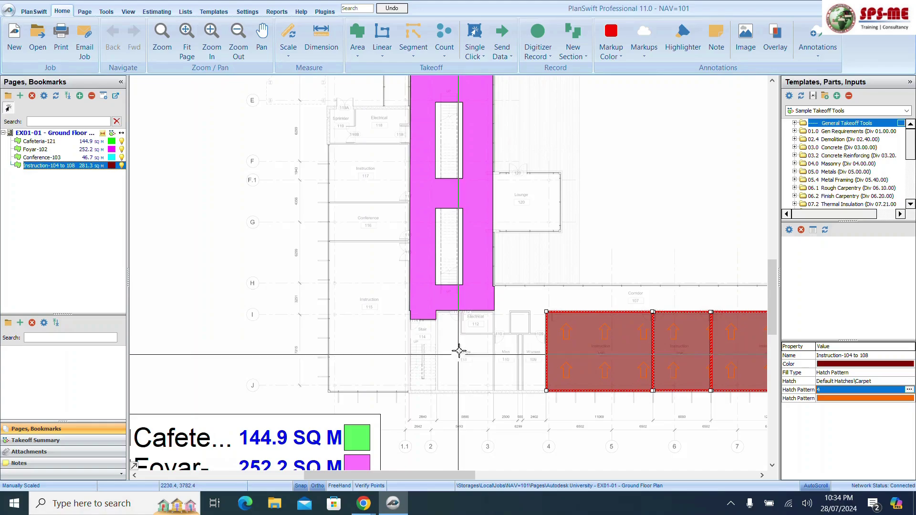
{"action": "scroll", "coordinate": [520, 206], "scroll_direction": "up", "scroll_amount": 2}
{"action": "scroll", "coordinate": [517, 231], "scroll_direction": "down", "scroll_amount": 2}
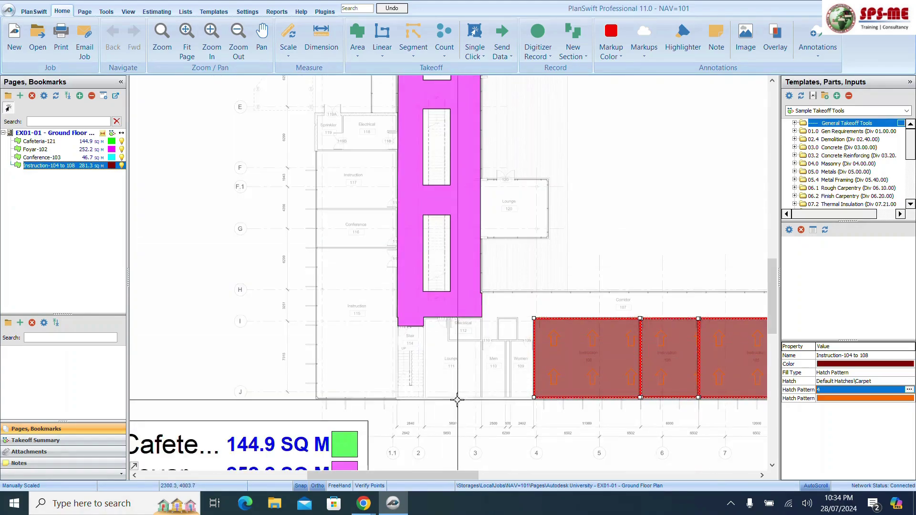
{"action": "scroll", "coordinate": [444, 408], "scroll_direction": "down", "scroll_amount": 3}
{"action": "scroll", "coordinate": [469, 396], "scroll_direction": "up", "scroll_amount": 3}
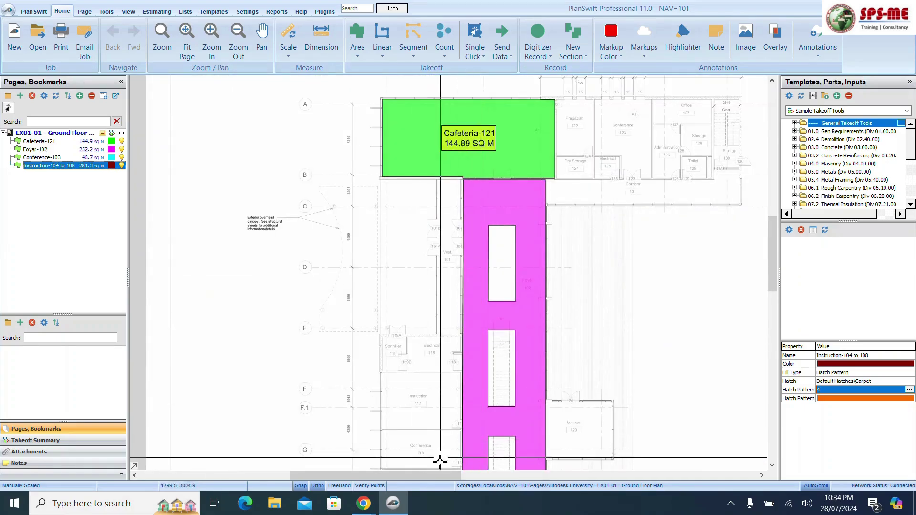
{"action": "scroll", "coordinate": [458, 342], "scroll_direction": "down", "scroll_amount": 2}
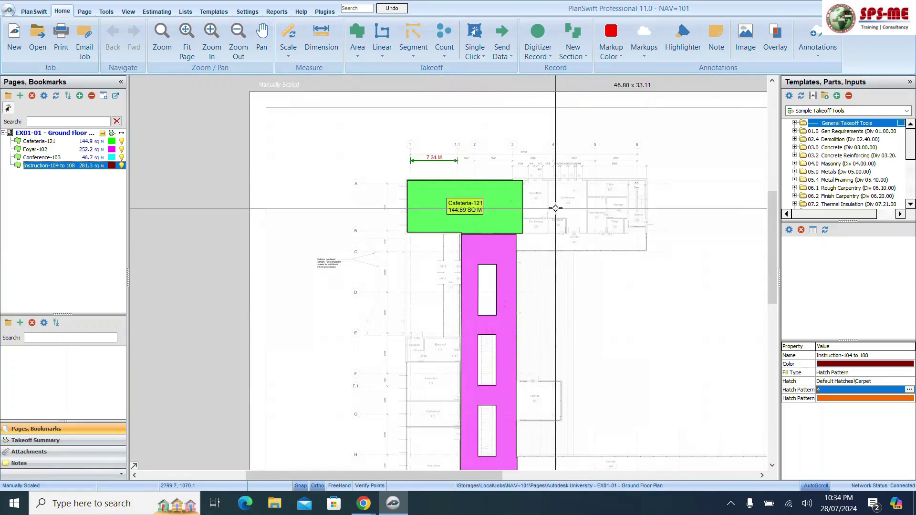
{"action": "scroll", "coordinate": [605, 206], "scroll_direction": "up", "scroll_amount": 3}
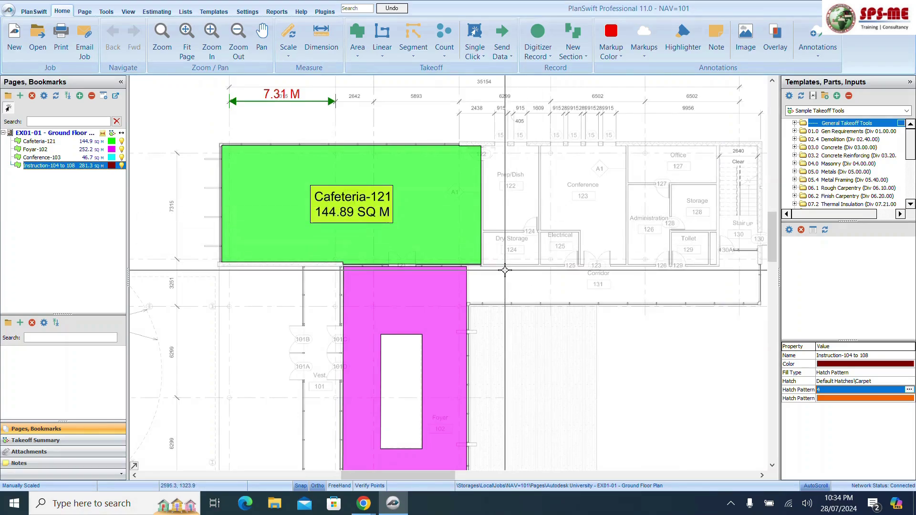
Create a new area takeoff named Lounge with the solid green fill in the FINISHESS\Floor Finish folder
{"action": "scroll", "coordinate": [419, 205], "scroll_direction": "down", "scroll_amount": 3}
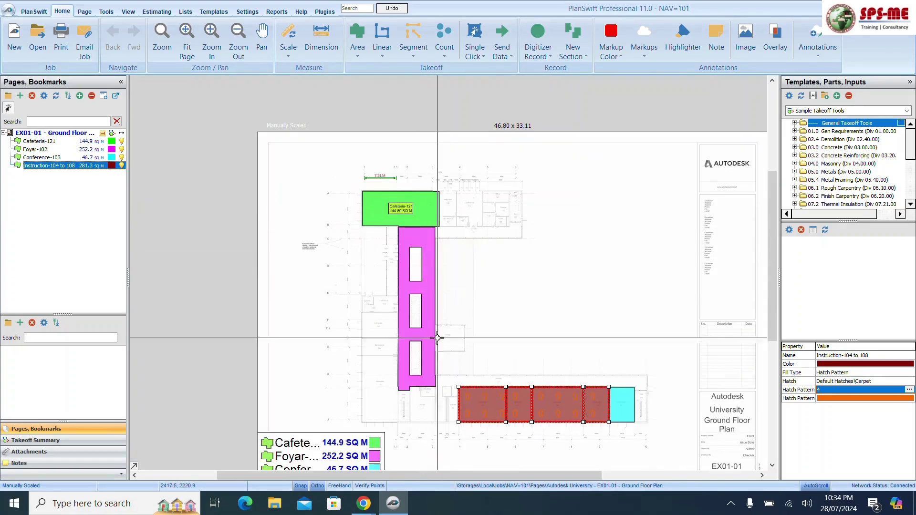
{"action": "scroll", "coordinate": [437, 338], "scroll_direction": "up", "scroll_amount": 5}
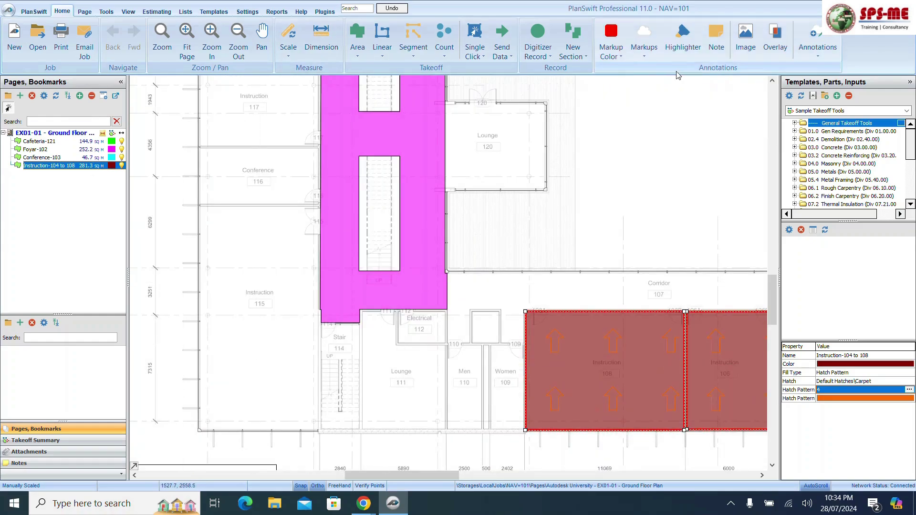
{"action": "left_click", "coordinate": [358, 34]}
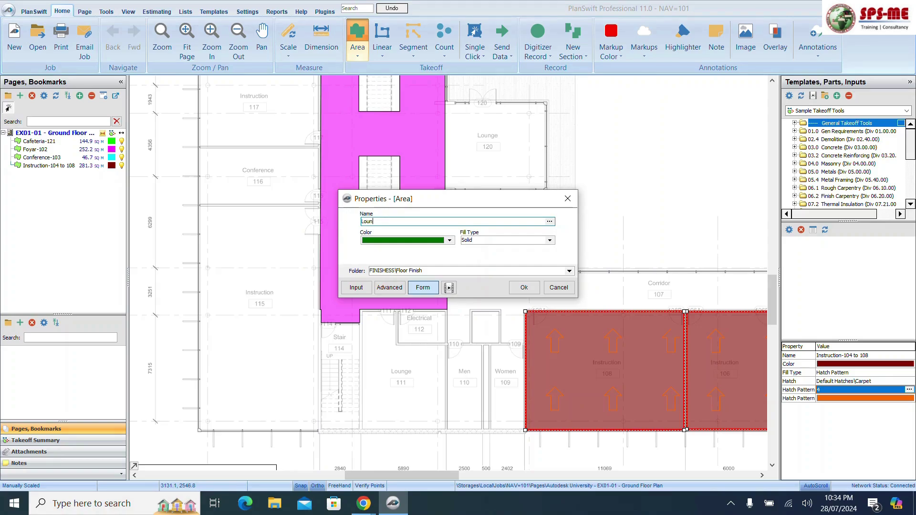
{"action": "left_click", "coordinate": [533, 292]}
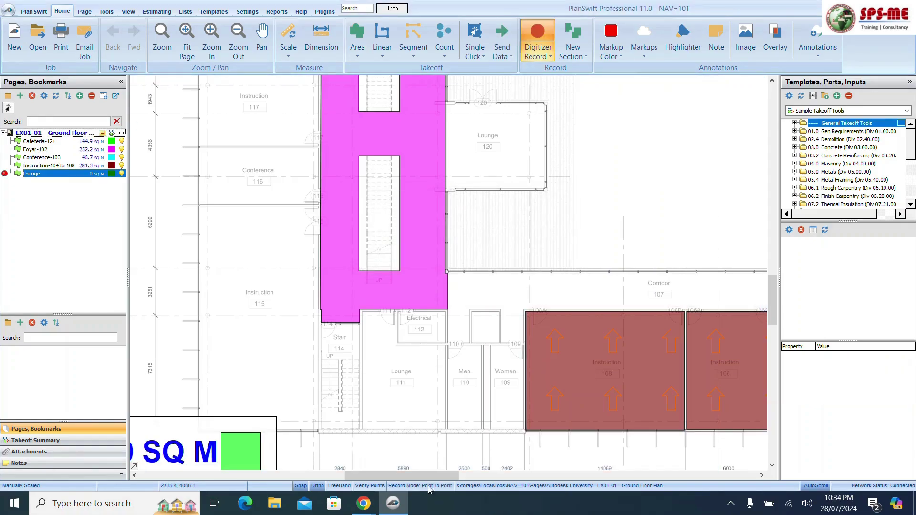
Begin the Lounge 111 outline at its exterior-wall corner beside Men 110 and run it along the exterior wall to the Stair 114 corner
{"action": "scroll", "coordinate": [451, 441], "scroll_direction": "up", "scroll_amount": 2}
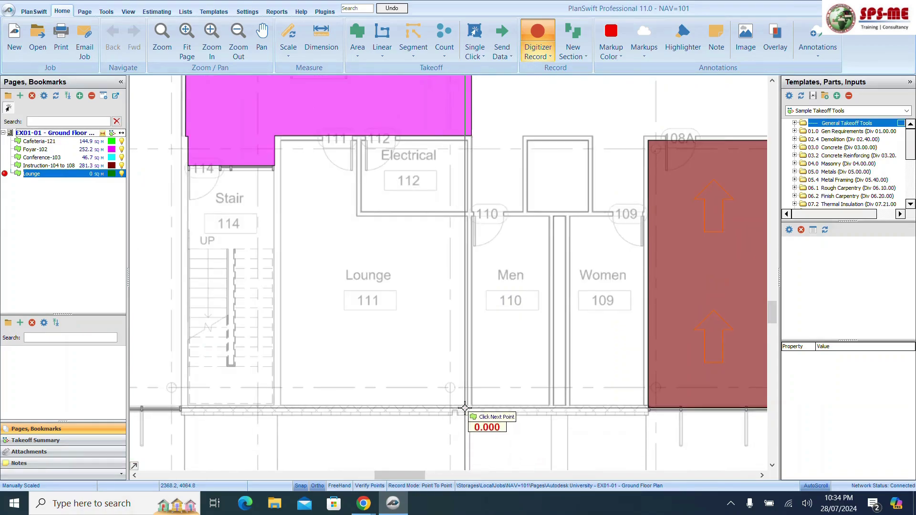
{"action": "scroll", "coordinate": [467, 404], "scroll_direction": "up", "scroll_amount": 2}
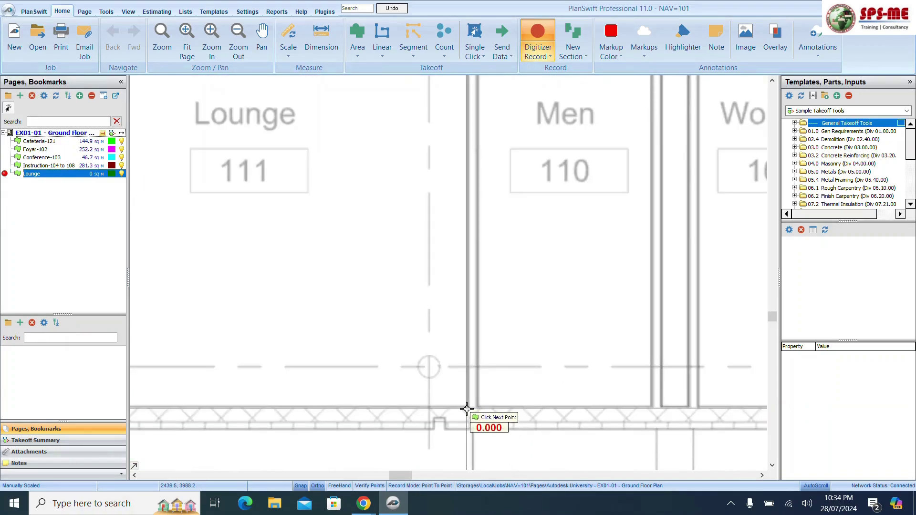
{"action": "scroll", "coordinate": [453, 401], "scroll_direction": "down", "scroll_amount": 3}
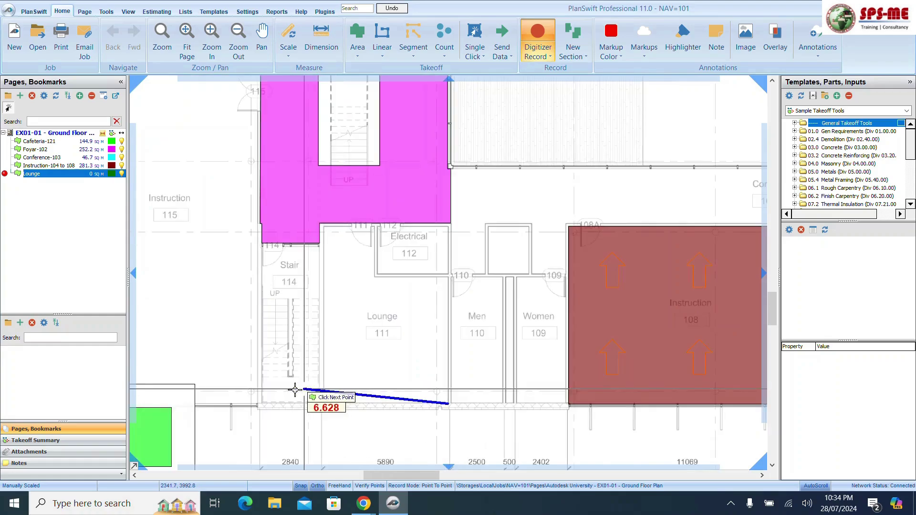
{"action": "scroll", "coordinate": [329, 403], "scroll_direction": "up", "scroll_amount": 5}
{"action": "left_click", "coordinate": [326, 393]}
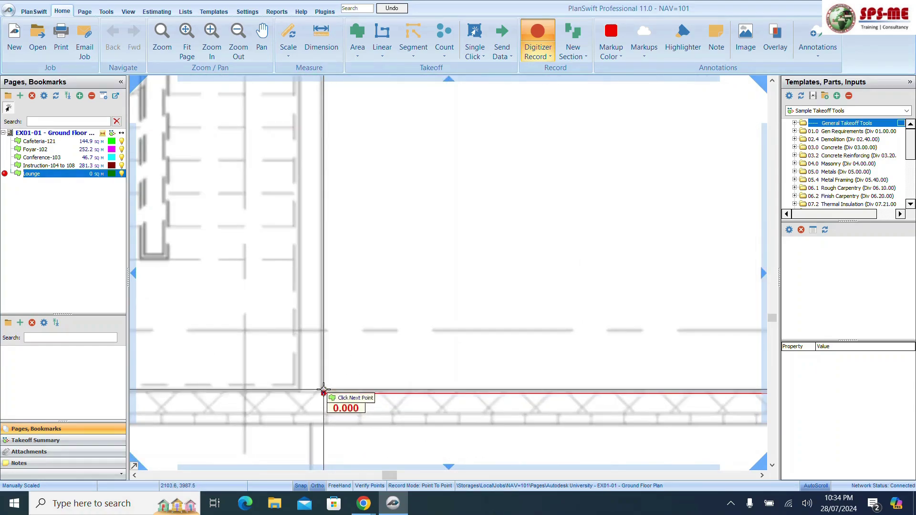
{"action": "scroll", "coordinate": [326, 394], "scroll_direction": "down", "scroll_amount": 3}
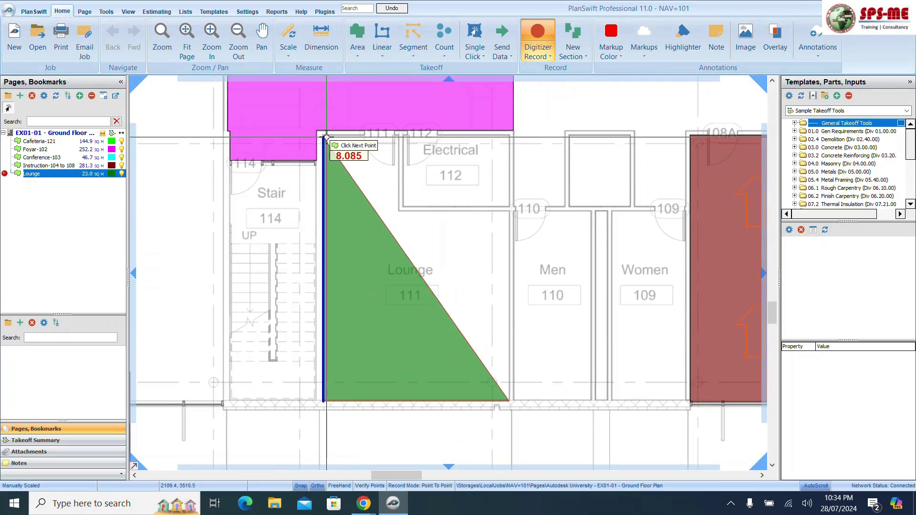
{"action": "left_click", "coordinate": [325, 136]}
{"action": "scroll", "coordinate": [401, 135], "scroll_direction": "up", "scroll_amount": 5}
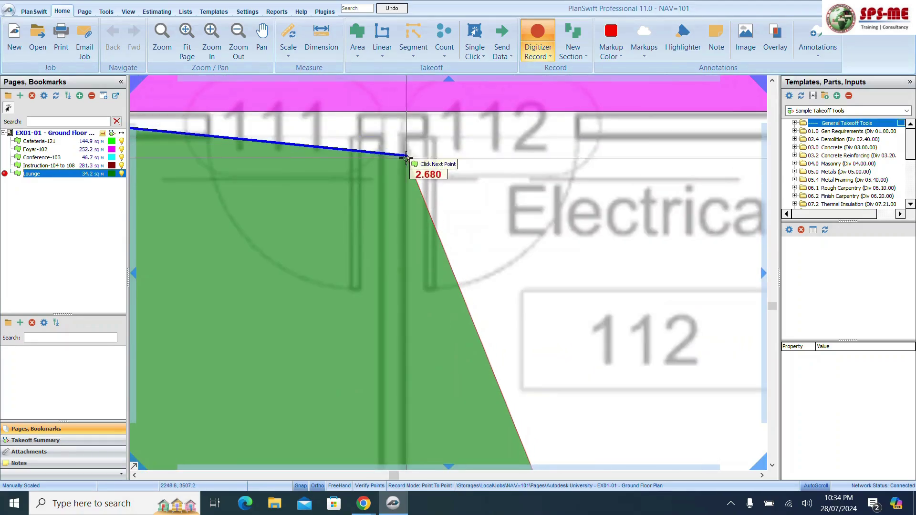
{"action": "scroll", "coordinate": [423, 157], "scroll_direction": "down", "scroll_amount": 3}
{"action": "scroll", "coordinate": [436, 158], "scroll_direction": "down", "scroll_amount": 1}
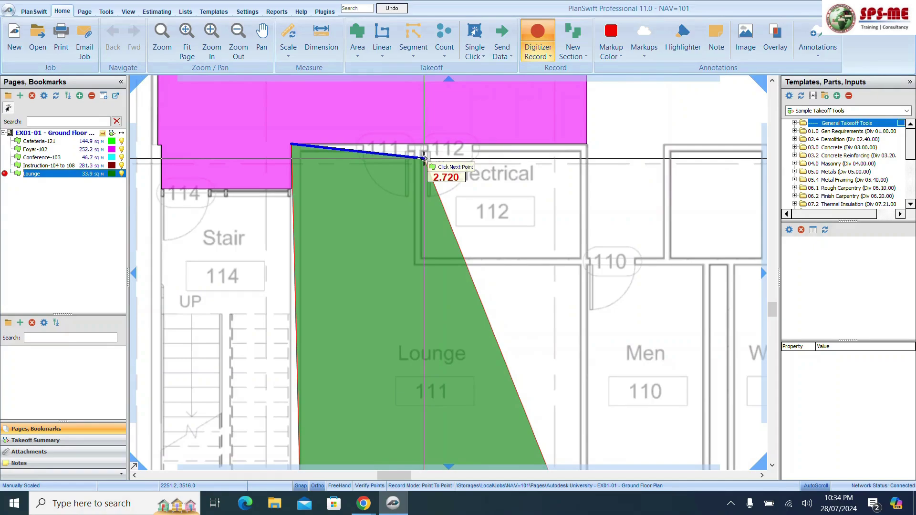
{"action": "key", "text": "BackSpace"}
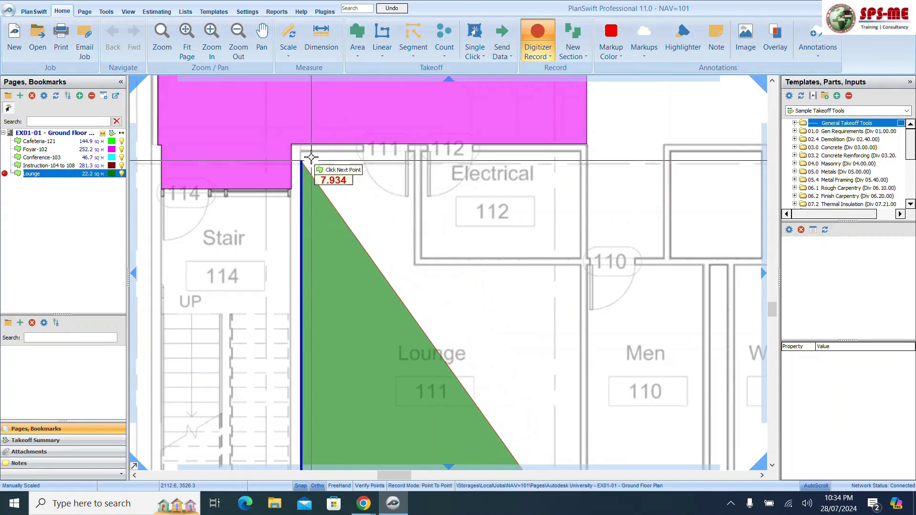
Trace Lounge 111 up the stair-side wall to its inner corner by the foyer and past door 111 to the Electrical 112 wall
{"action": "scroll", "coordinate": [307, 160], "scroll_direction": "up", "scroll_amount": 3}
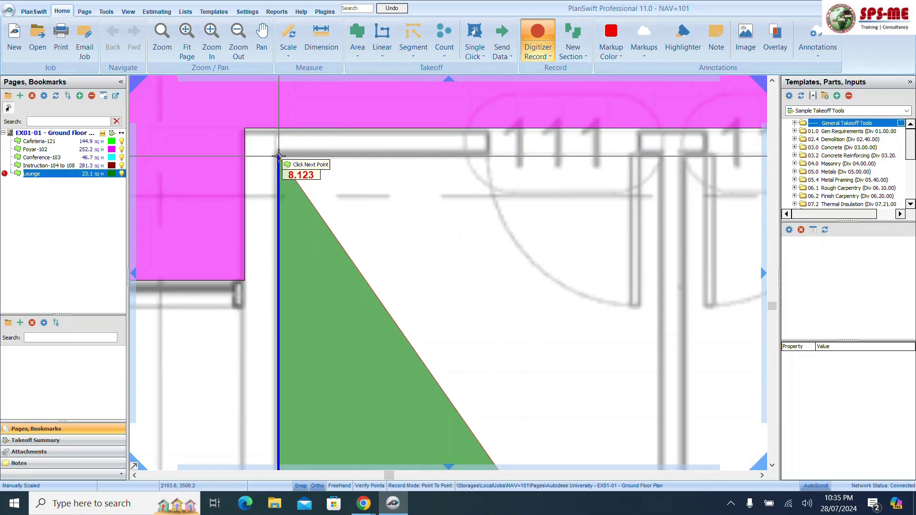
{"action": "left_click", "coordinate": [278, 156]}
{"action": "scroll", "coordinate": [375, 211], "scroll_direction": "down", "scroll_amount": 3}
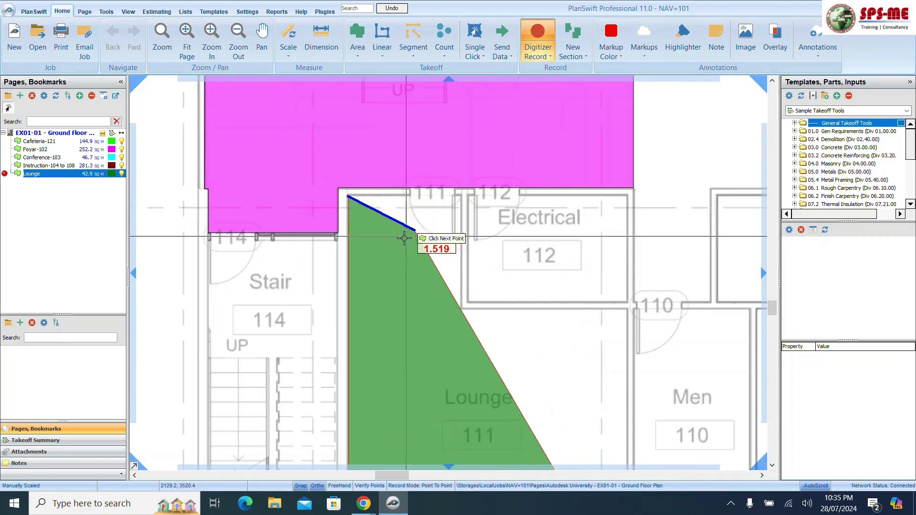
{"action": "scroll", "coordinate": [404, 237], "scroll_direction": "up", "scroll_amount": 5}
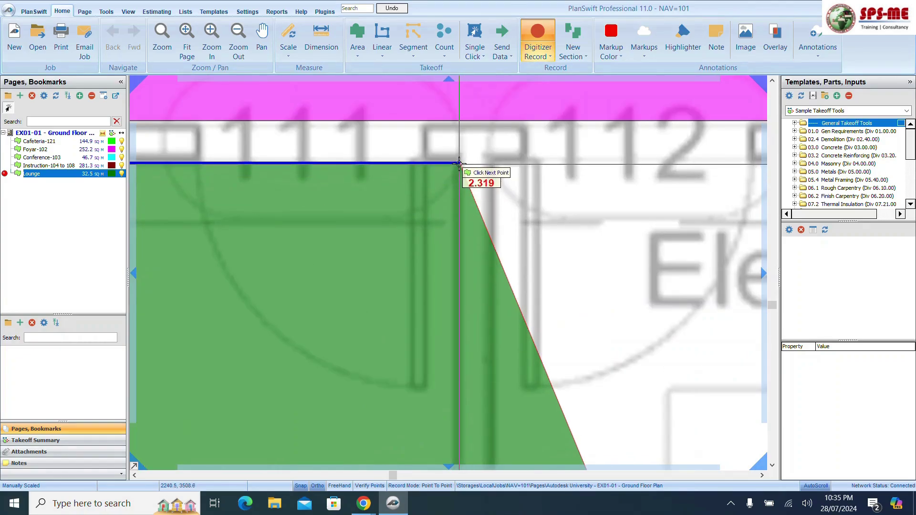
{"action": "left_click", "coordinate": [459, 163]}
Complete the Lounge 111 outline around the Electrical 112 walls to the corner by door 110, and start a new section
{"action": "scroll", "coordinate": [454, 229], "scroll_direction": "down", "scroll_amount": 4}
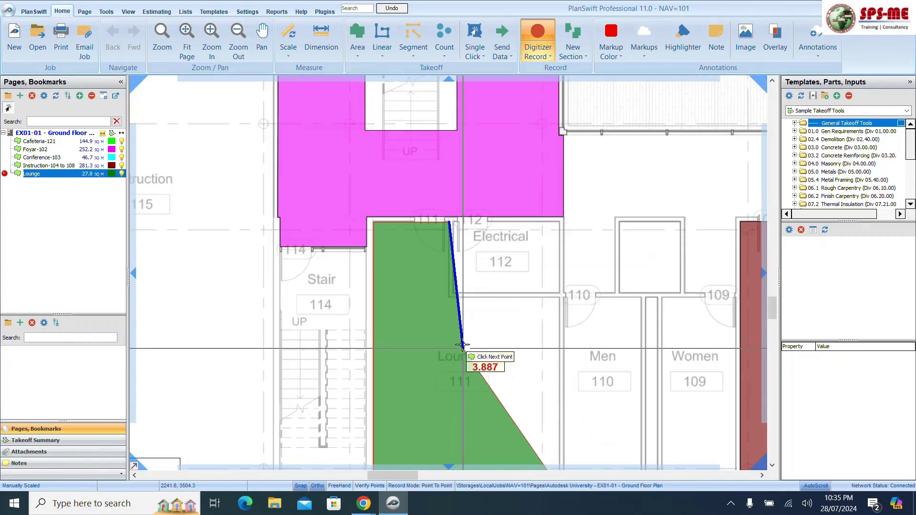
{"action": "scroll", "coordinate": [451, 298], "scroll_direction": "up", "scroll_amount": 2}
{"action": "scroll", "coordinate": [451, 298], "scroll_direction": "up", "scroll_amount": 2}
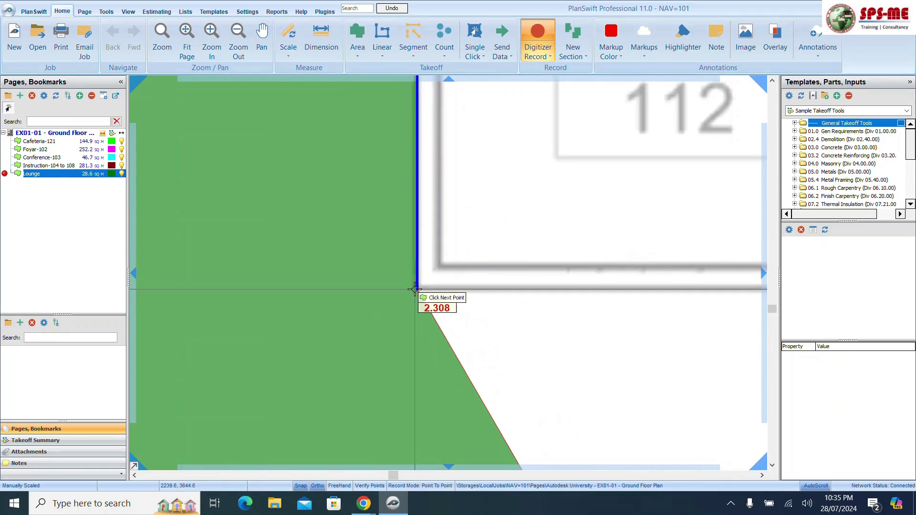
{"action": "left_click", "coordinate": [414, 289]}
{"action": "scroll", "coordinate": [424, 306], "scroll_direction": "down", "scroll_amount": 3}
{"action": "scroll", "coordinate": [598, 313], "scroll_direction": "up", "scroll_amount": 3}
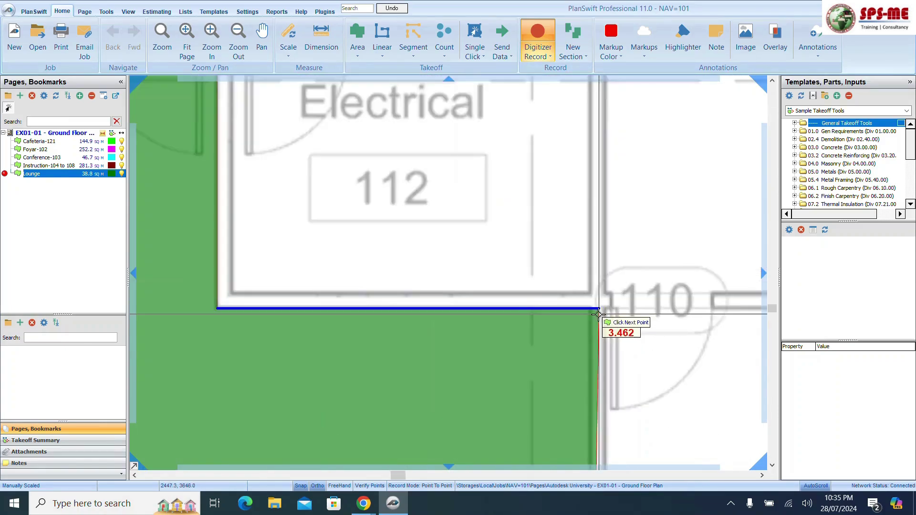
{"action": "scroll", "coordinate": [598, 314], "scroll_direction": "up", "scroll_amount": 2}
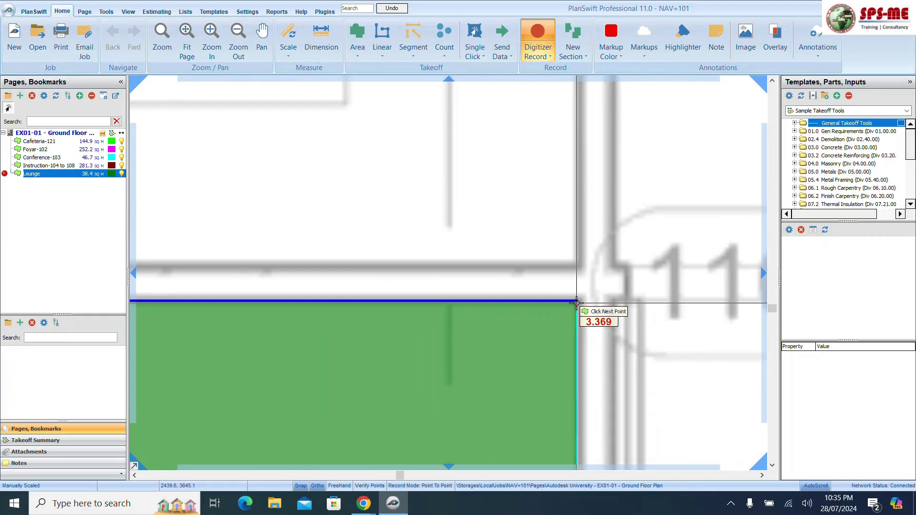
{"action": "left_click", "coordinate": [576, 302]}
{"action": "right_click", "coordinate": [520, 346]}
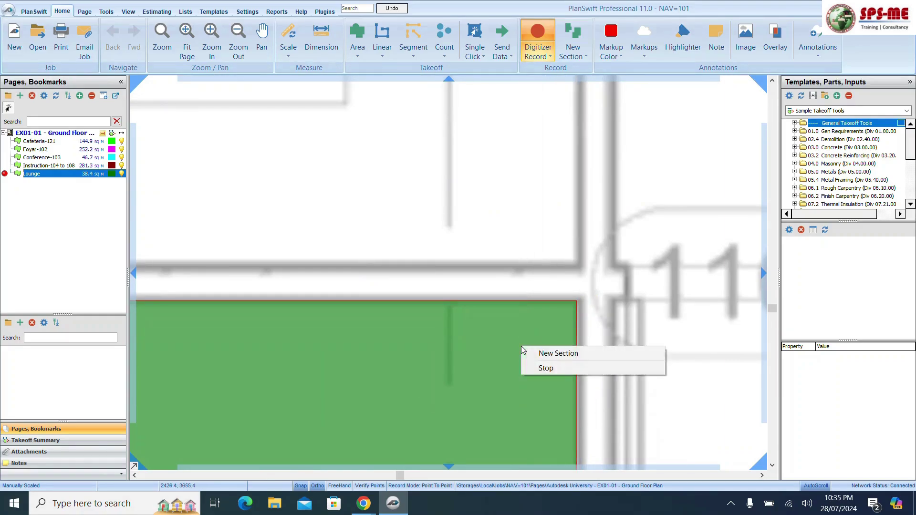
{"action": "left_click", "coordinate": [551, 354]}
Begin the Lounge 120 section at its foyer-side corner near door 120 and add a point at the end of the wall pier
{"action": "scroll", "coordinate": [556, 351], "scroll_direction": "down", "scroll_amount": 4}
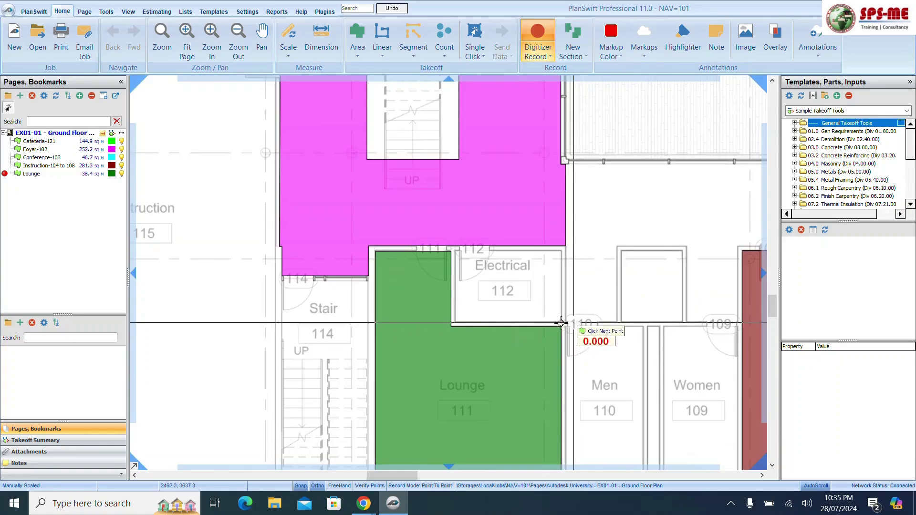
{"action": "scroll", "coordinate": [520, 323], "scroll_direction": "down", "scroll_amount": 3}
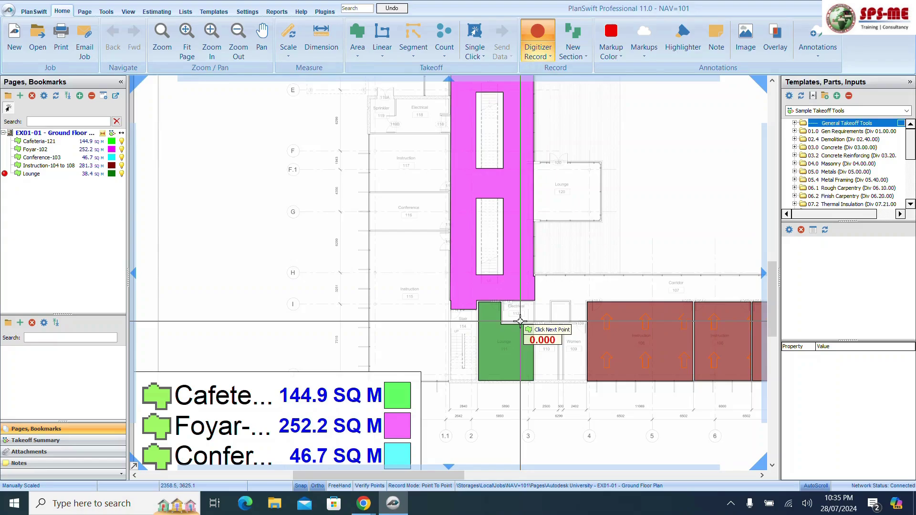
{"action": "scroll", "coordinate": [520, 322], "scroll_direction": "down", "scroll_amount": 2}
{"action": "scroll", "coordinate": [519, 322], "scroll_direction": "up", "scroll_amount": 2}
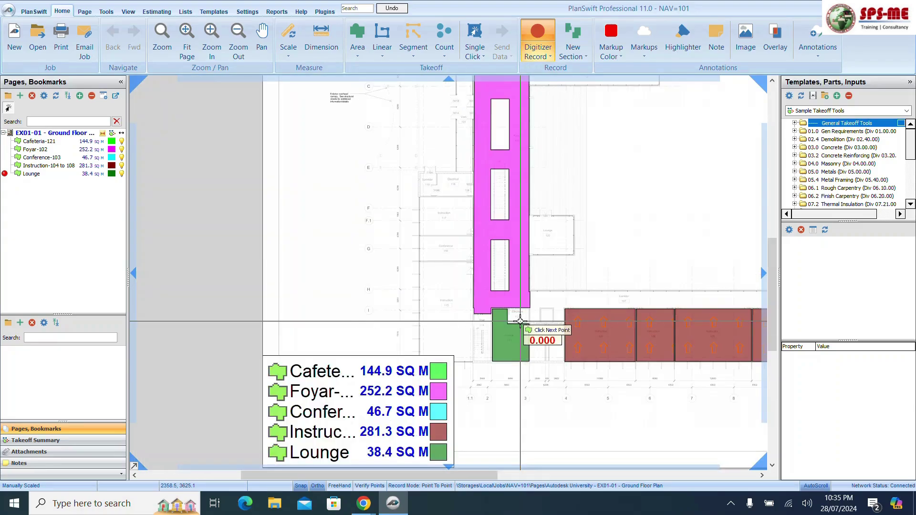
{"action": "scroll", "coordinate": [531, 217], "scroll_direction": "up", "scroll_amount": 4}
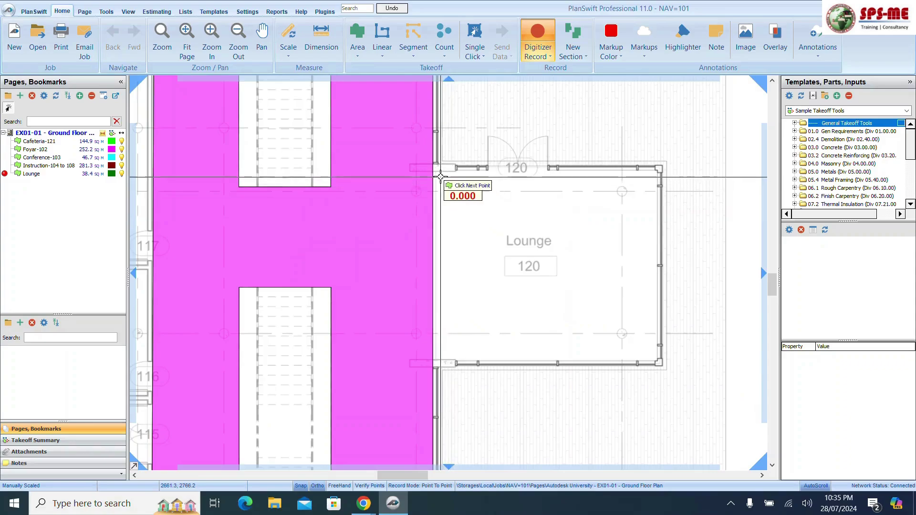
{"action": "scroll", "coordinate": [440, 176], "scroll_direction": "up", "scroll_amount": 4}
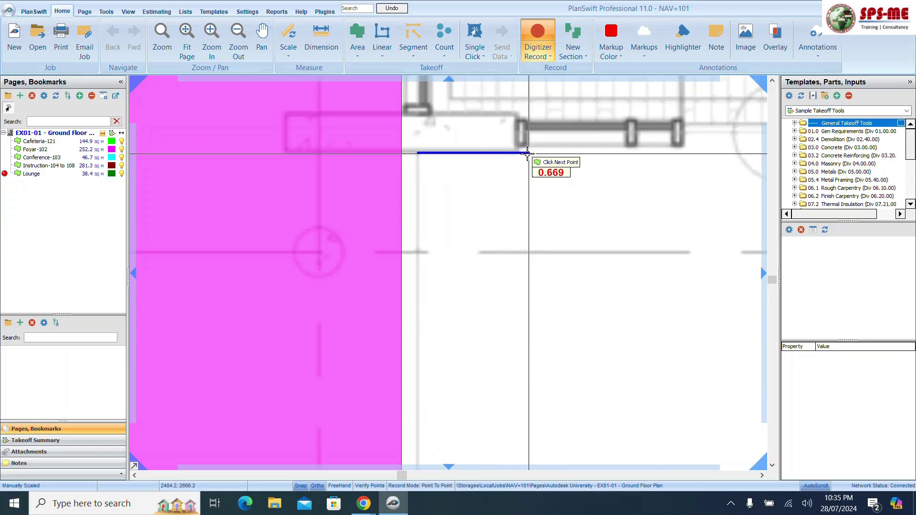
{"action": "left_click", "coordinate": [501, 153]}
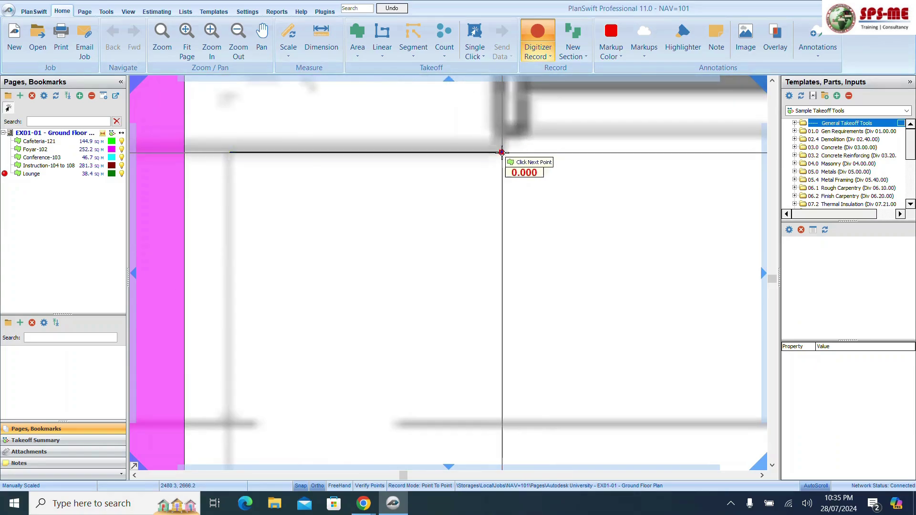
Trace Lounge 120 along the door 120 wall to the outer corner column and down the outer wall to the next corner
{"action": "scroll", "coordinate": [425, 194], "scroll_direction": "down", "scroll_amount": 8}
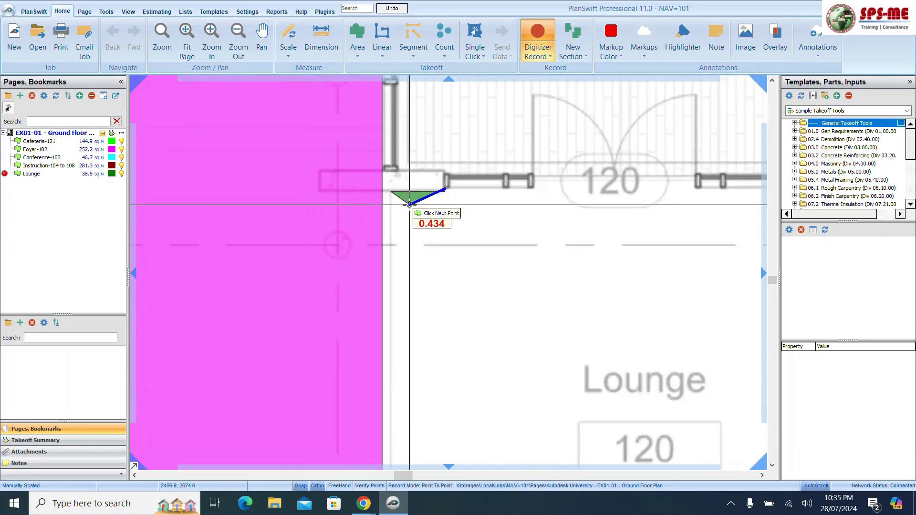
{"action": "scroll", "coordinate": [574, 184], "scroll_direction": "up", "scroll_amount": 8}
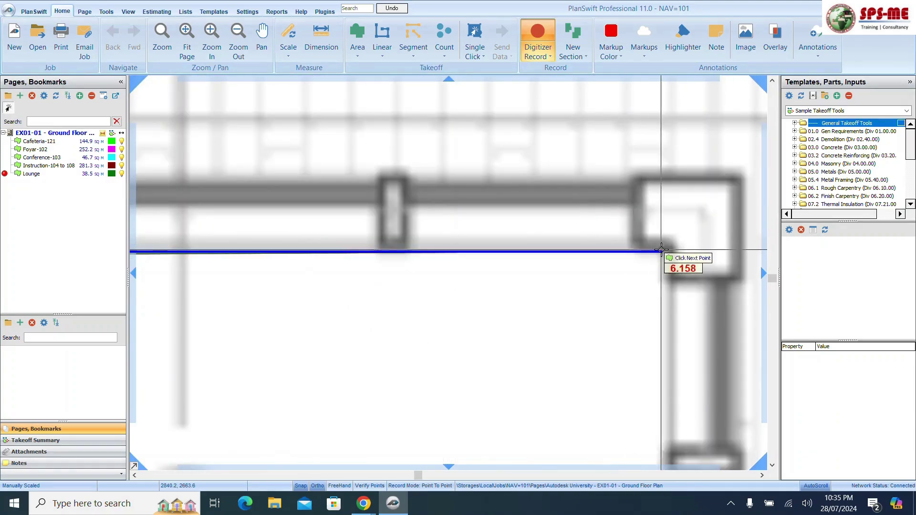
{"action": "left_click", "coordinate": [670, 250]}
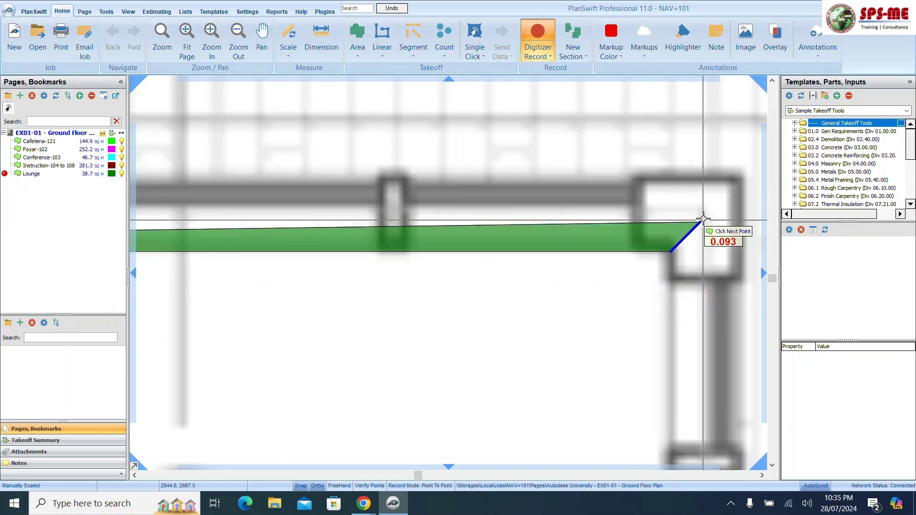
{"action": "left_click", "coordinate": [671, 279]}
{"action": "scroll", "coordinate": [671, 278], "scroll_direction": "down", "scroll_amount": 5}
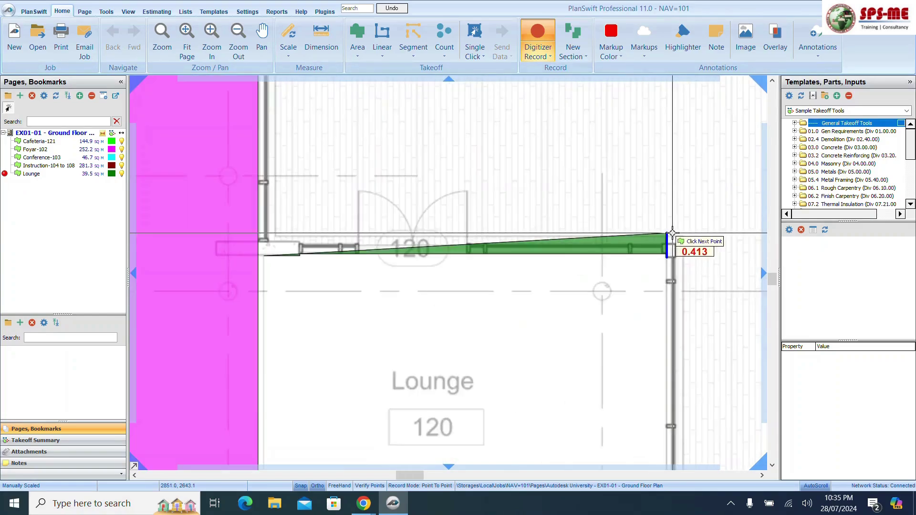
{"action": "scroll", "coordinate": [672, 378], "scroll_direction": "up", "scroll_amount": 5}
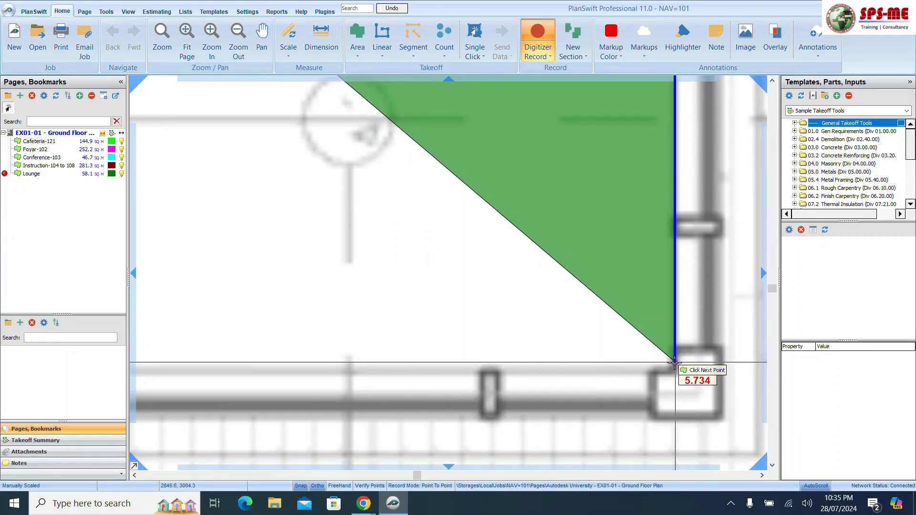
{"action": "left_click", "coordinate": [674, 368]}
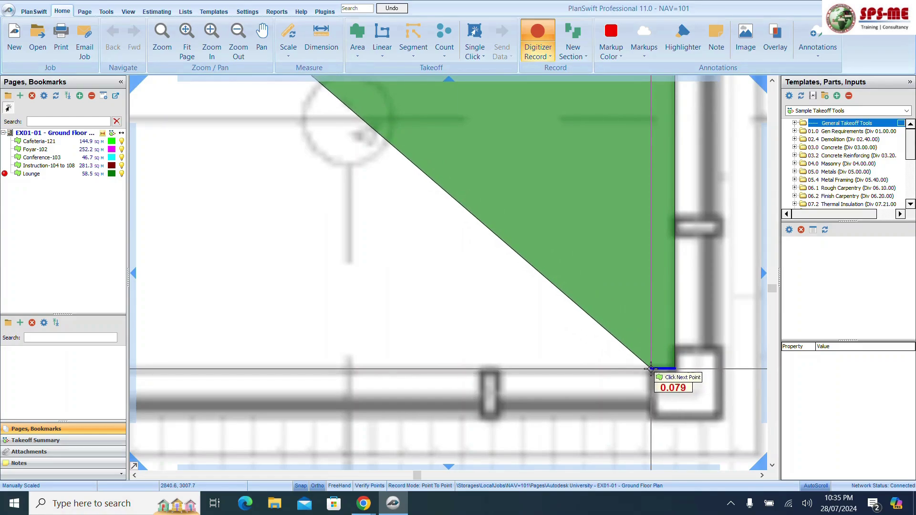
Complete the Lounge 120 outline along the wall opposite door 120 to the foyer corner, and start a new section
{"action": "scroll", "coordinate": [682, 367], "scroll_direction": "down", "scroll_amount": 4}
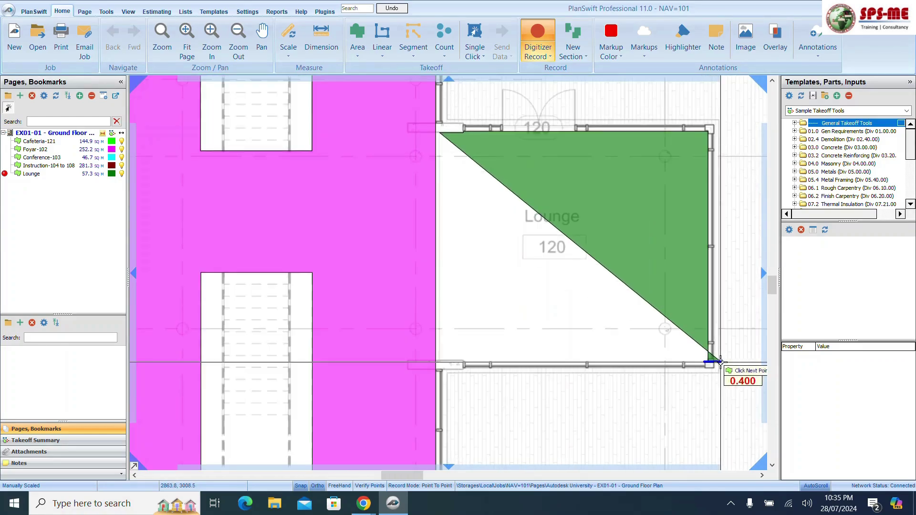
{"action": "scroll", "coordinate": [441, 363], "scroll_direction": "up", "scroll_amount": 3}
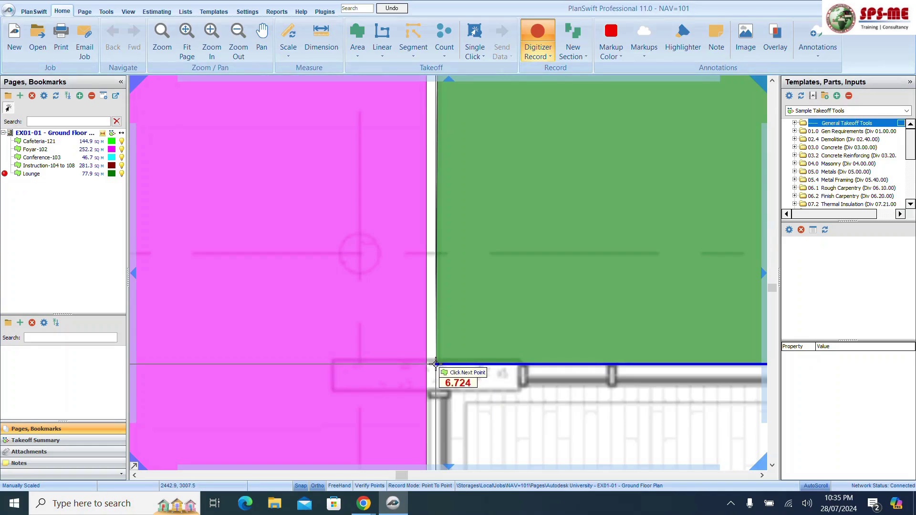
{"action": "left_click", "coordinate": [435, 364]}
{"action": "right_click", "coordinate": [527, 305]}
{"action": "left_click", "coordinate": [563, 310]}
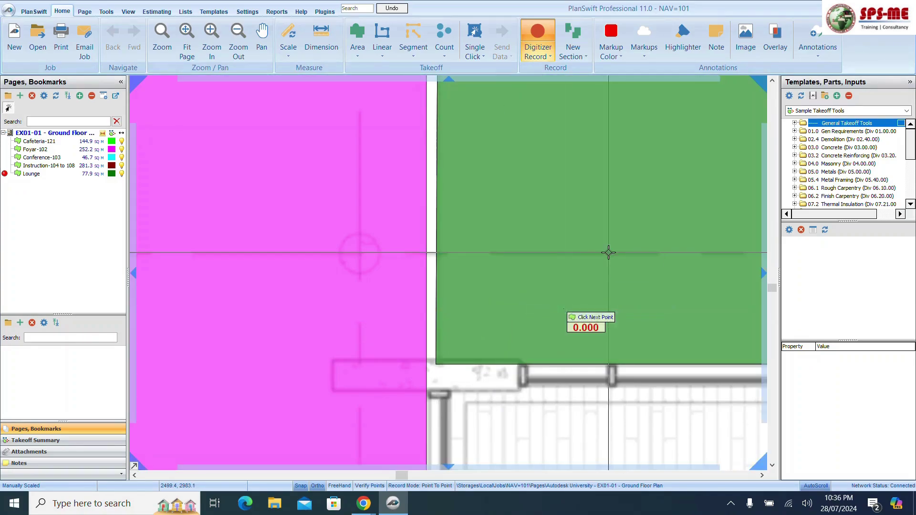
Examine the plan for rooms still without a takeoff, from Corridor 131 and Vestibule 101 to the Instruction and Conference rooms 115 to 117
{"action": "scroll", "coordinate": [520, 300], "scroll_direction": "down", "scroll_amount": 5}
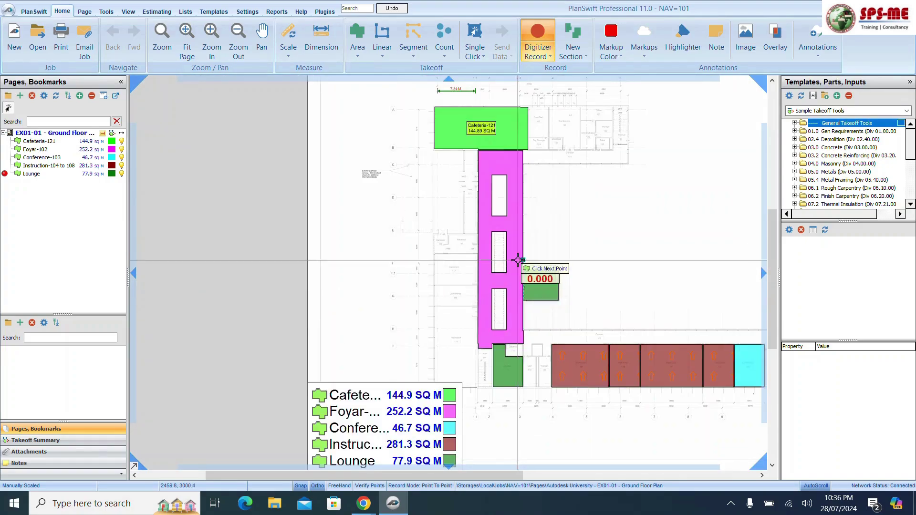
{"action": "scroll", "coordinate": [596, 166], "scroll_direction": "up", "scroll_amount": 5}
{"action": "scroll", "coordinate": [632, 165], "scroll_direction": "up", "scroll_amount": 2}
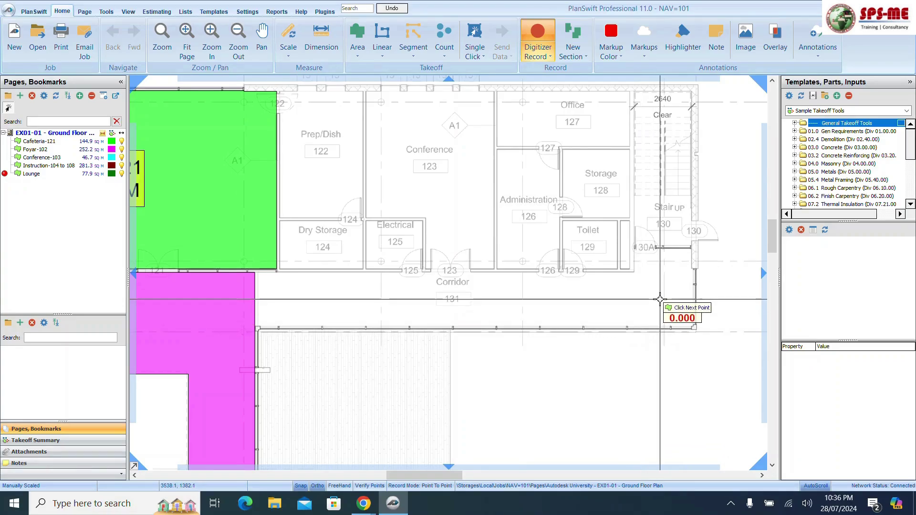
{"action": "scroll", "coordinate": [620, 310], "scroll_direction": "down", "scroll_amount": 5}
{"action": "scroll", "coordinate": [367, 347], "scroll_direction": "up", "scroll_amount": 6}
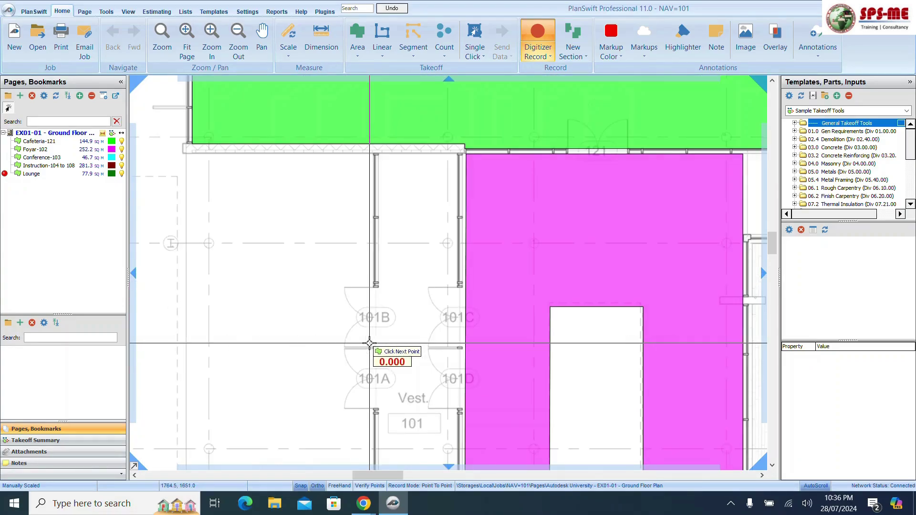
{"action": "scroll", "coordinate": [368, 341], "scroll_direction": "down", "scroll_amount": 5}
{"action": "scroll", "coordinate": [343, 395], "scroll_direction": "up", "scroll_amount": 3}
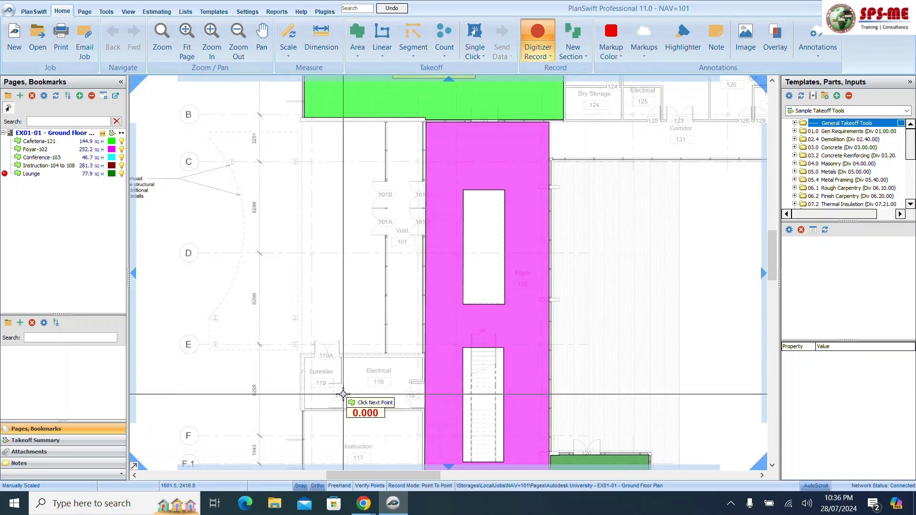
{"action": "scroll", "coordinate": [332, 367], "scroll_direction": "up", "scroll_amount": 3}
{"action": "scroll", "coordinate": [332, 366], "scroll_direction": "down", "scroll_amount": 3}
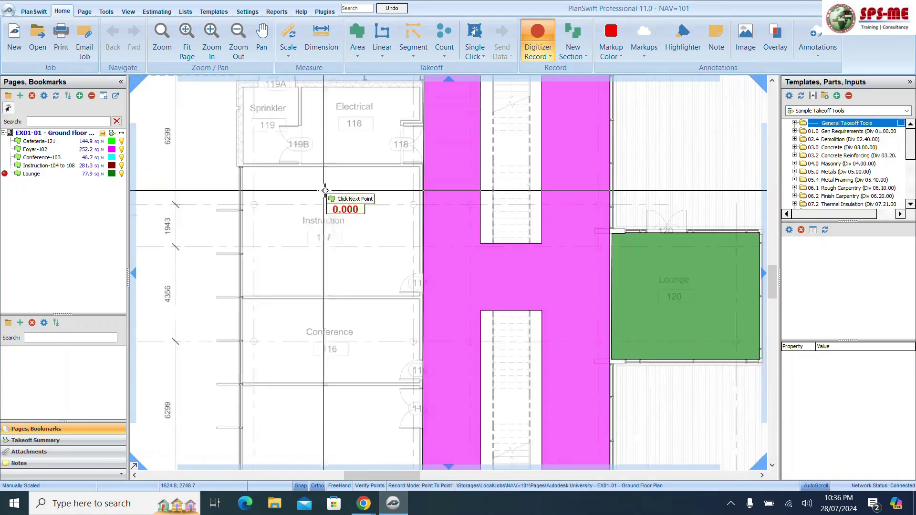
{"action": "scroll", "coordinate": [332, 351], "scroll_direction": "up", "scroll_amount": 3}
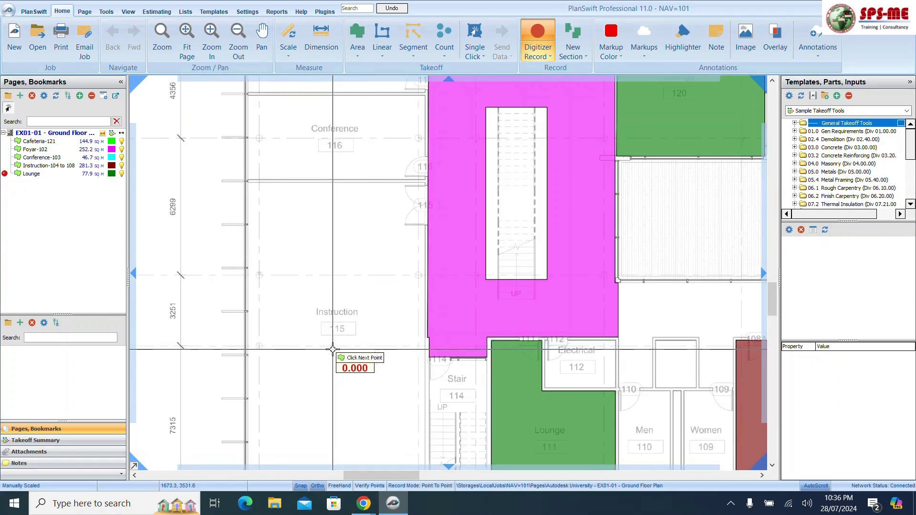
{"action": "scroll", "coordinate": [332, 349], "scroll_direction": "down", "scroll_amount": 3}
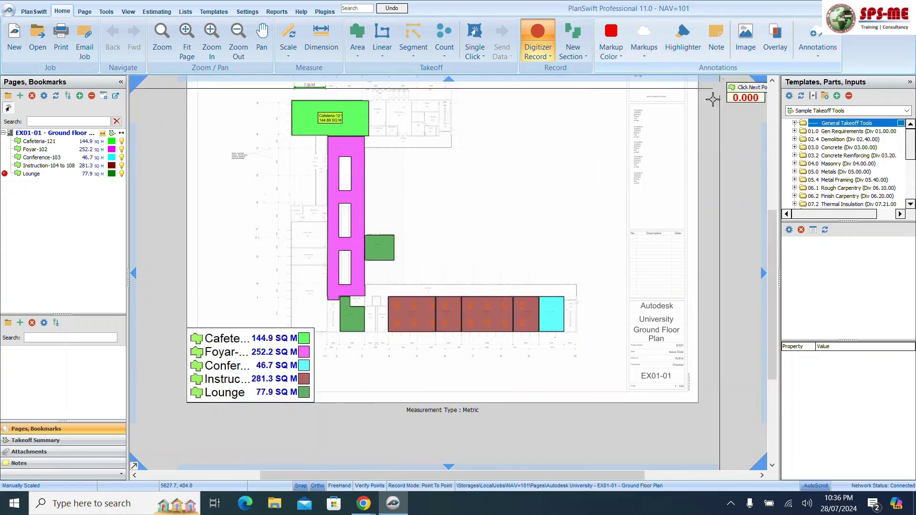
Stop recording the Lounge takeoff and select the Instruction-104 to 108 takeoff
{"action": "right_click", "coordinate": [384, 249]}
{"action": "left_click", "coordinate": [405, 270]}
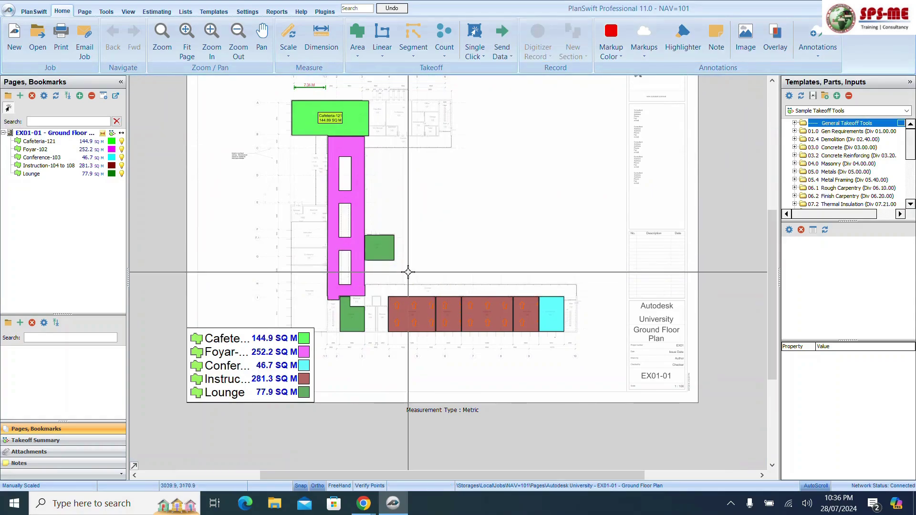
{"action": "left_click", "coordinate": [56, 164]}
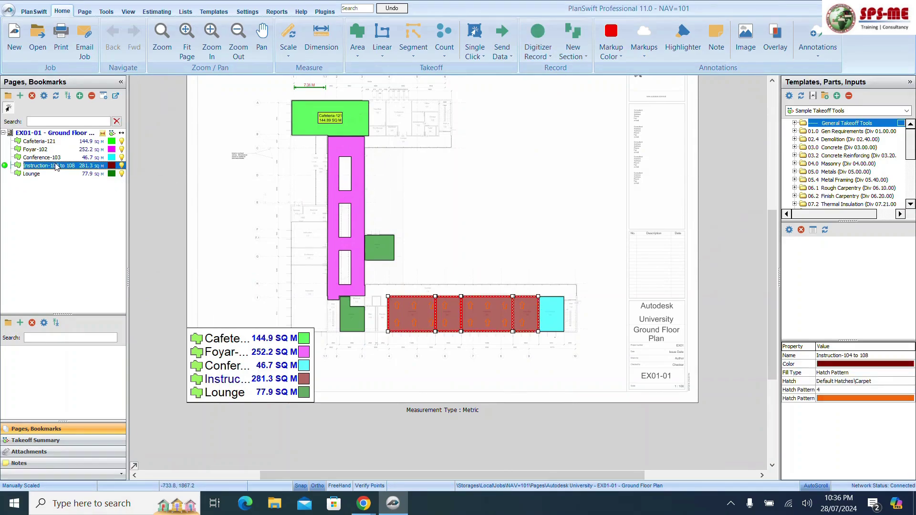
{"action": "right_click", "coordinate": [55, 167]}
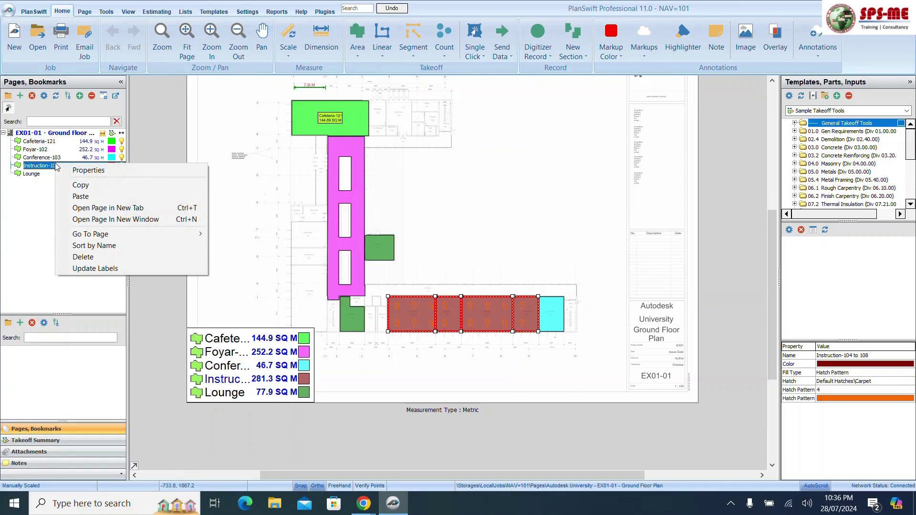
{"action": "left_click", "coordinate": [494, 254]}
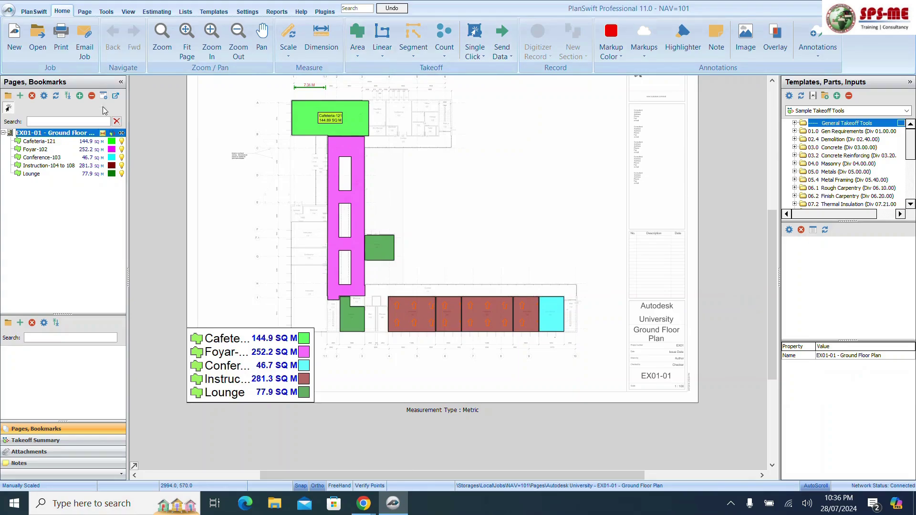
{"action": "left_click", "coordinate": [70, 171]}
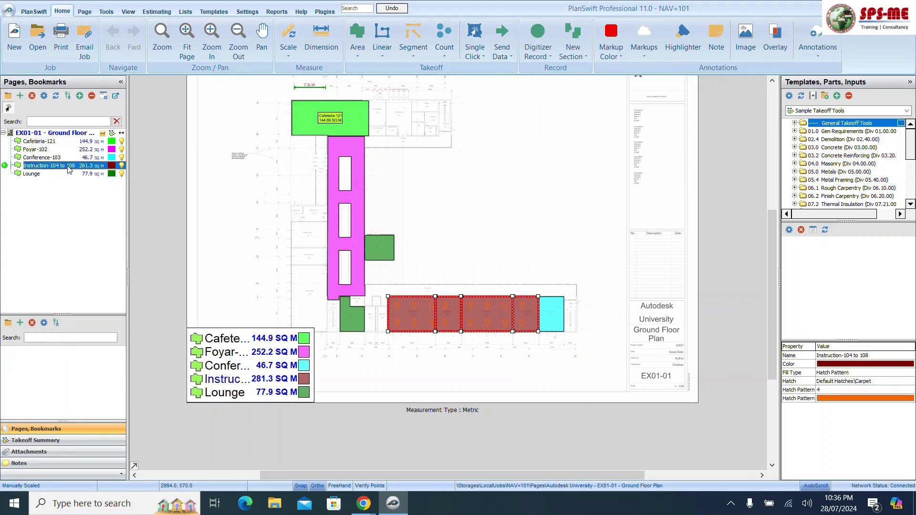
Review the properties of the Instruction-104 to 108 takeoff from its area on the plan
{"action": "scroll", "coordinate": [420, 317], "scroll_direction": "up", "scroll_amount": 3}
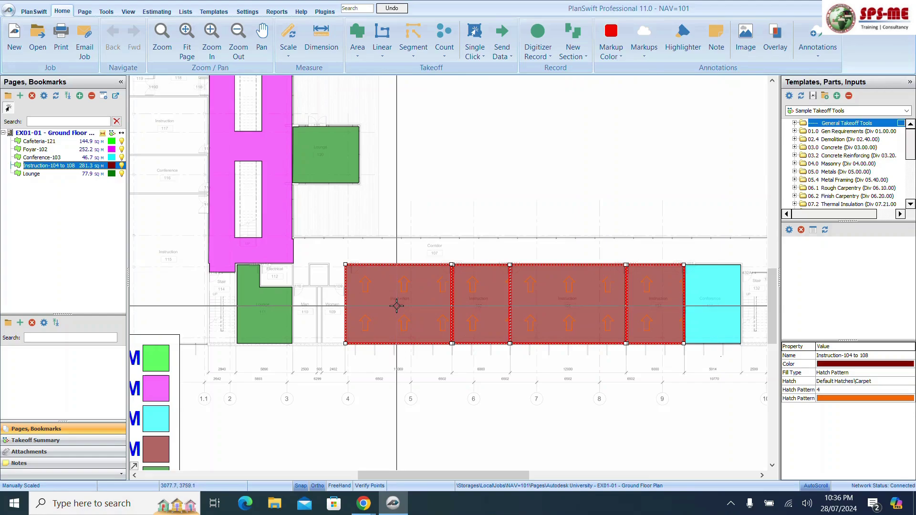
{"action": "double_click", "coordinate": [397, 306]}
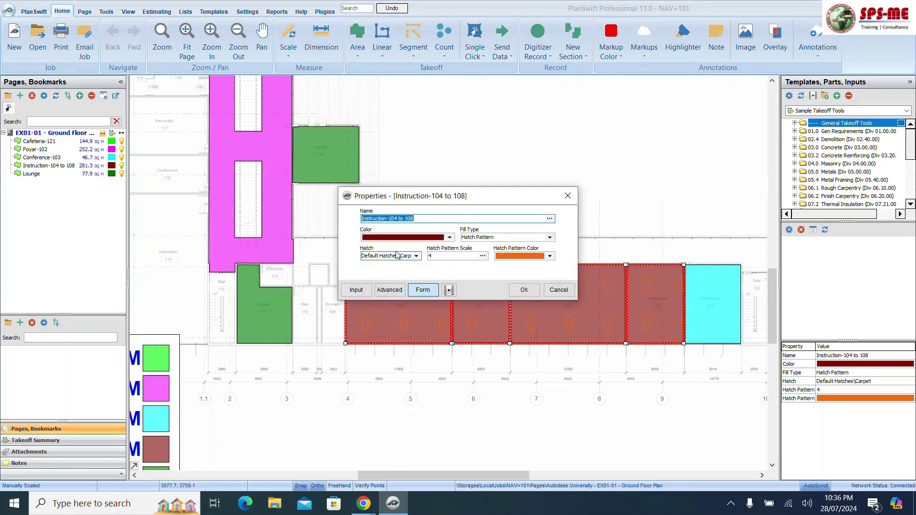
{"action": "left_click", "coordinate": [532, 294]}
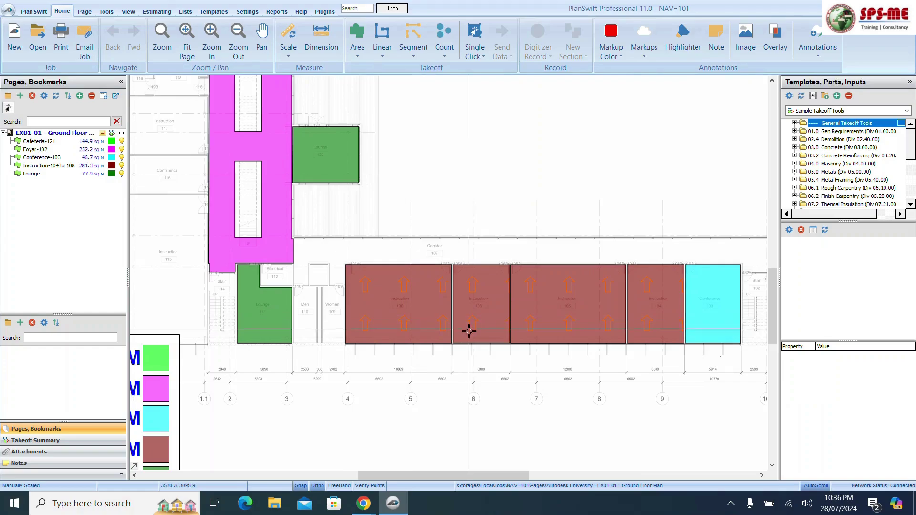
{"action": "scroll", "coordinate": [317, 272], "scroll_direction": "down", "scroll_amount": 3}
{"action": "scroll", "coordinate": [316, 272], "scroll_direction": "up", "scroll_amount": 4}
{"action": "scroll", "coordinate": [314, 324], "scroll_direction": "up", "scroll_amount": 2}
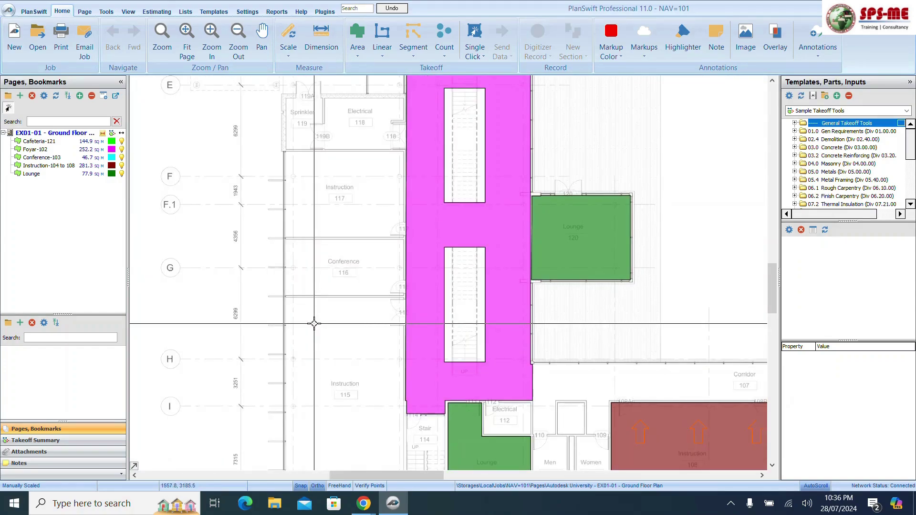
{"action": "scroll", "coordinate": [281, 294], "scroll_direction": "up", "scroll_amount": 5}
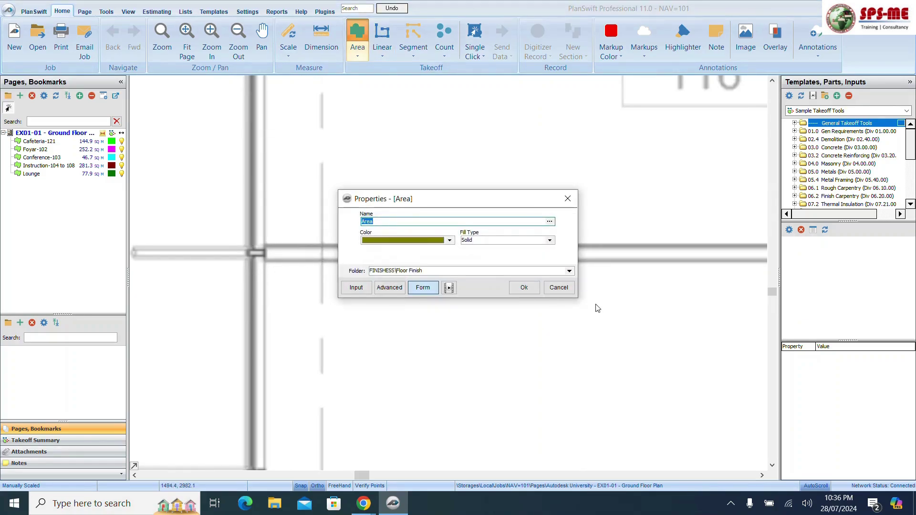
{"action": "left_click", "coordinate": [559, 287]}
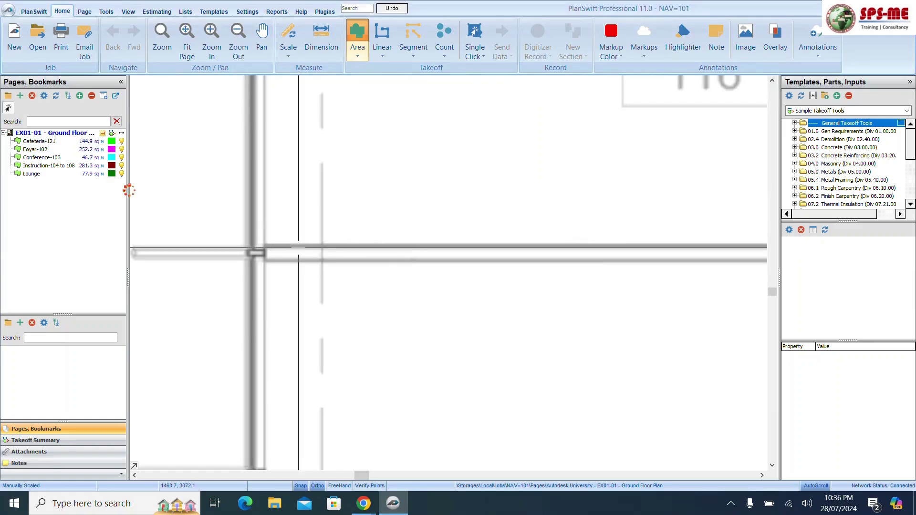
Select the Instruction section beside the Women's room on the plan and check its takeoff properties
{"action": "right_click", "coordinate": [44, 166]}
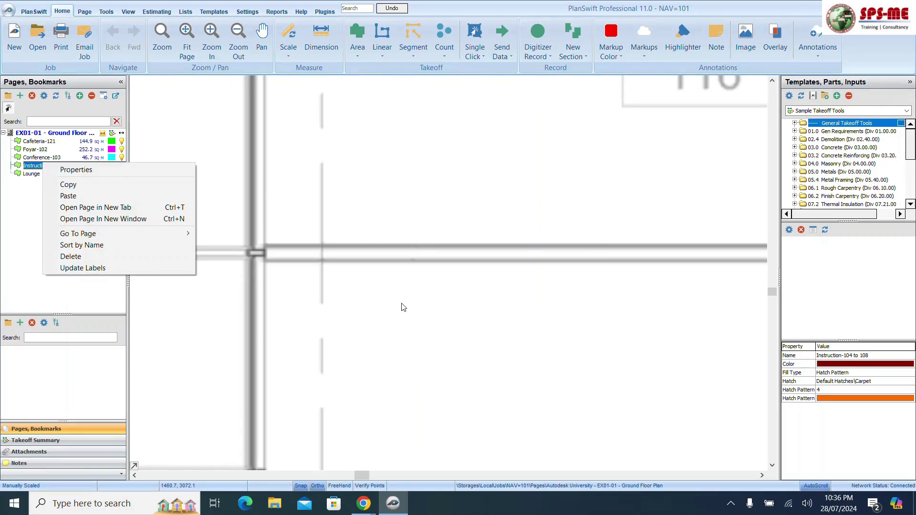
{"action": "left_click", "coordinate": [377, 275]}
{"action": "scroll", "coordinate": [313, 265], "scroll_direction": "down", "scroll_amount": 4}
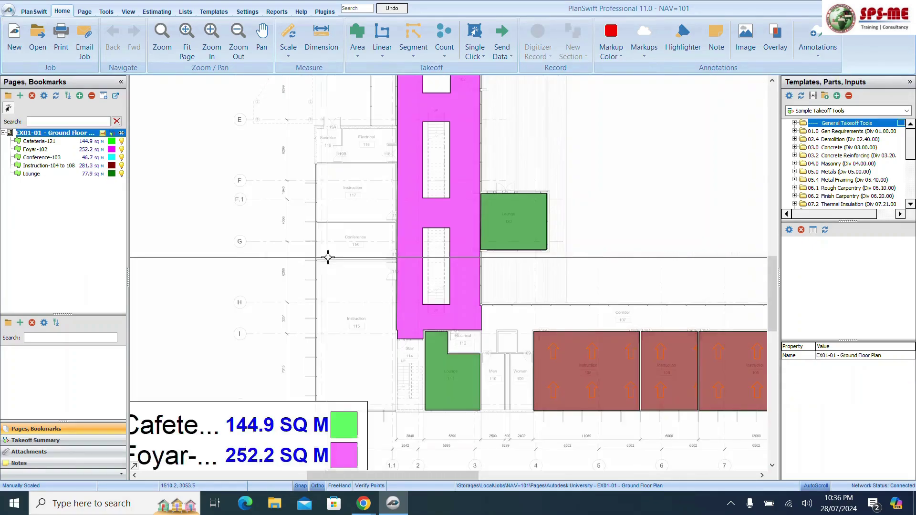
{"action": "left_click", "coordinate": [587, 377]}
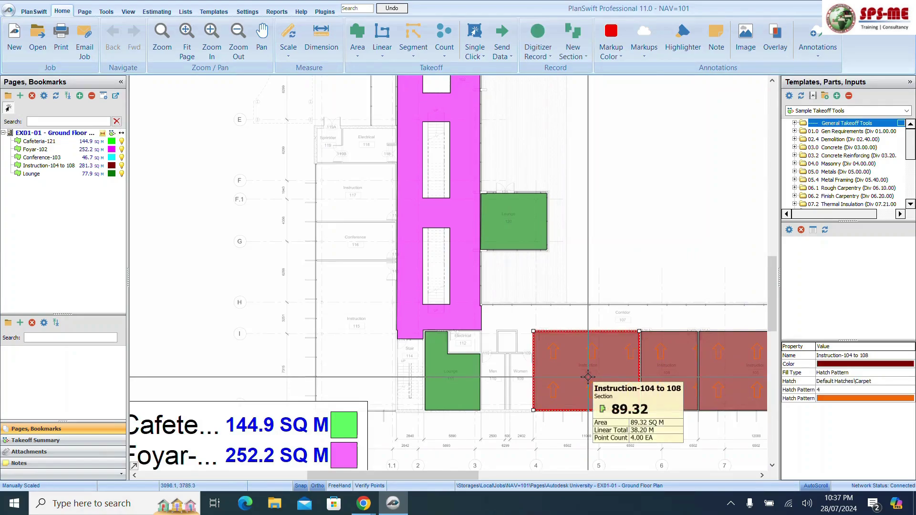
{"action": "double_click", "coordinate": [590, 381]}
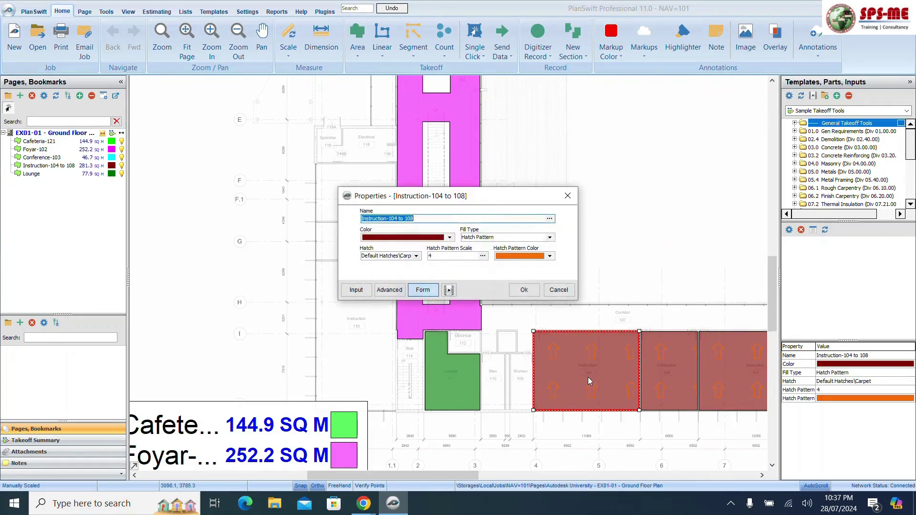
{"action": "left_click", "coordinate": [524, 290]}
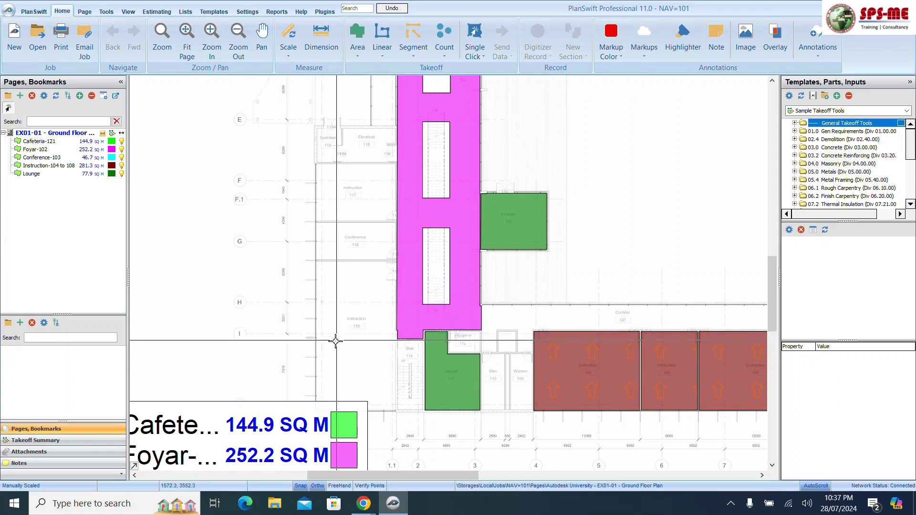
Try to start a new section at the outer wall corner of Instruction 117 below the Sprinkler 119 room
{"action": "scroll", "coordinate": [327, 362], "scroll_direction": "down", "scroll_amount": 2}
{"action": "scroll", "coordinate": [320, 234], "scroll_direction": "up", "scroll_amount": 4}
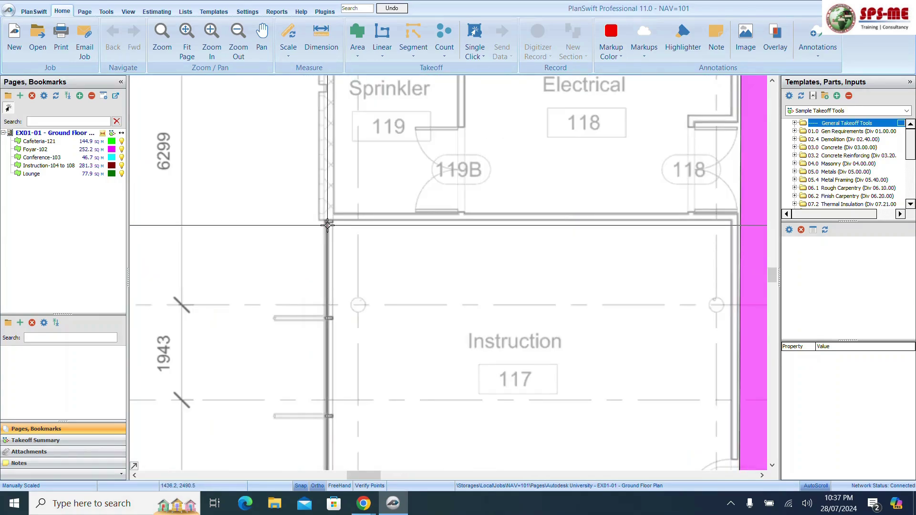
{"action": "right_click", "coordinate": [336, 238]}
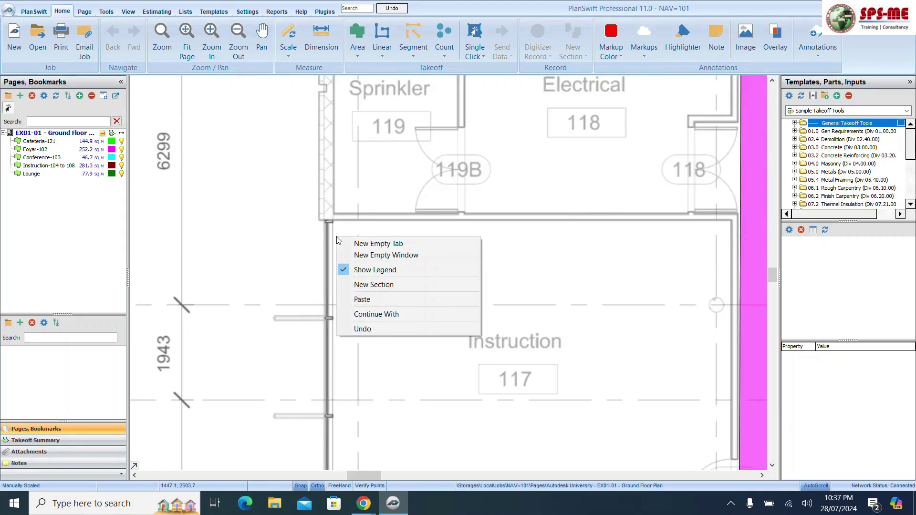
{"action": "left_click", "coordinate": [386, 285]}
{"action": "scroll", "coordinate": [338, 223], "scroll_direction": "up", "scroll_amount": 1}
{"action": "scroll", "coordinate": [337, 224], "scroll_direction": "up", "scroll_amount": 2}
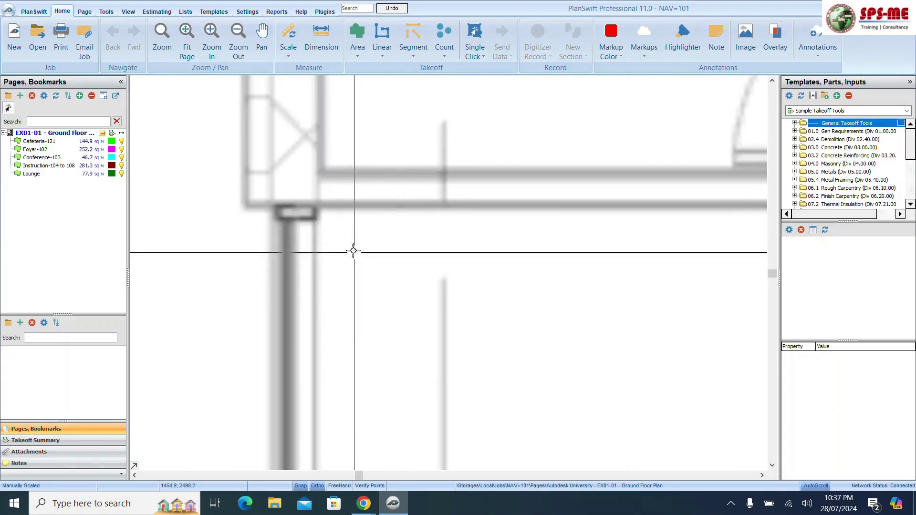
{"action": "scroll", "coordinate": [318, 244], "scroll_direction": "down", "scroll_amount": 2}
{"action": "right_click", "coordinate": [327, 249]}
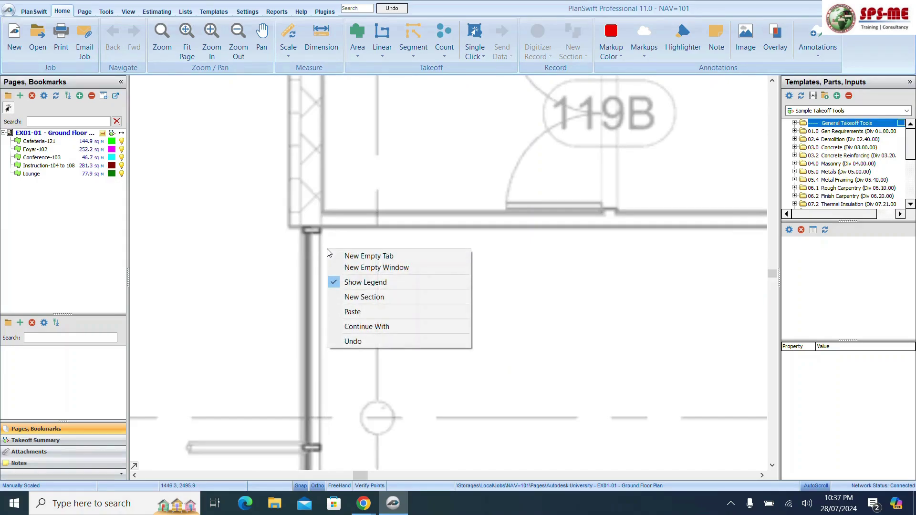
{"action": "left_click", "coordinate": [354, 298]}
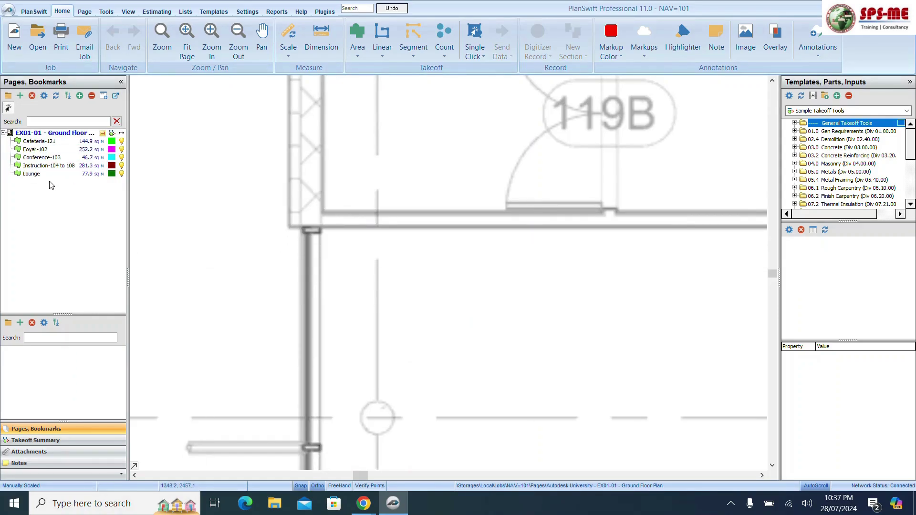
{"action": "left_click", "coordinate": [320, 229]}
{"action": "right_click", "coordinate": [323, 232]}
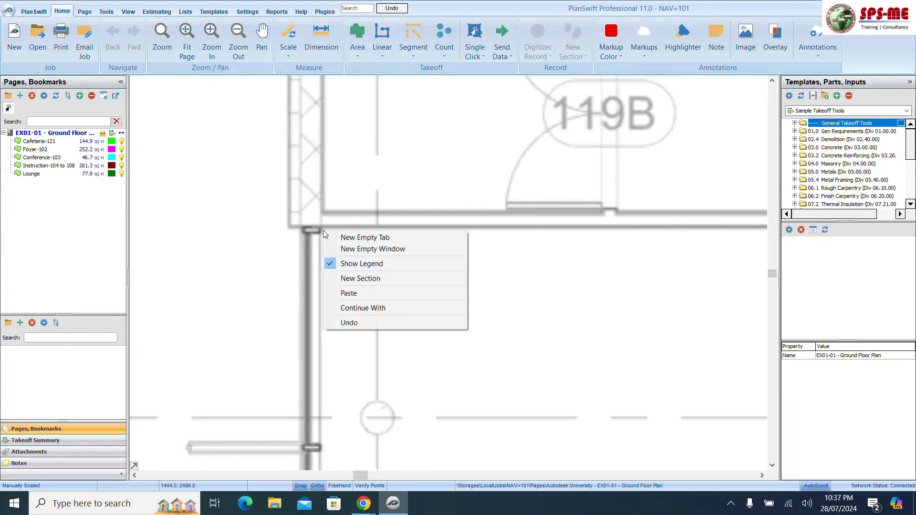
{"action": "left_click", "coordinate": [49, 167]}
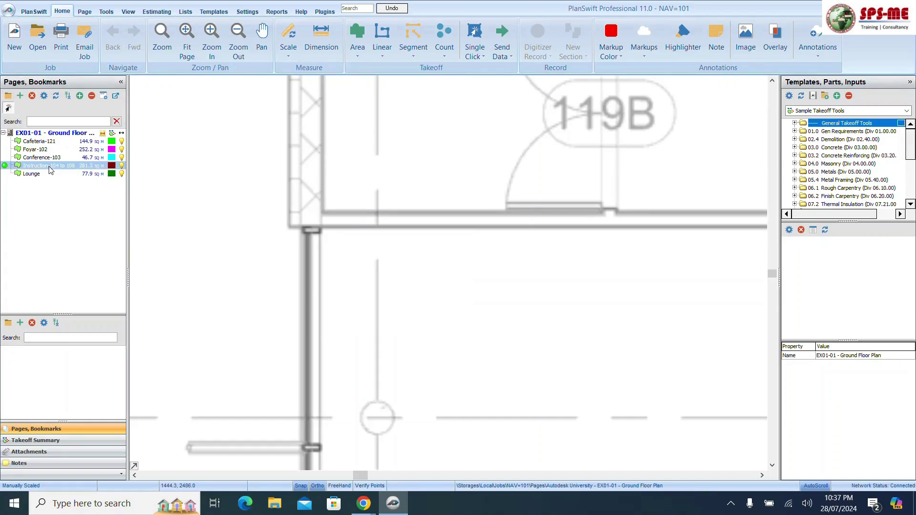
{"action": "right_click", "coordinate": [50, 169]}
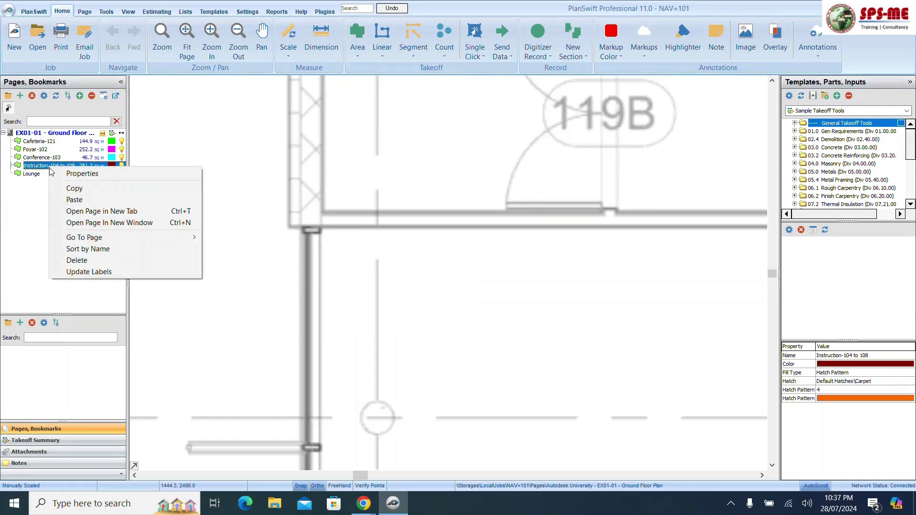
{"action": "left_click", "coordinate": [123, 259]}
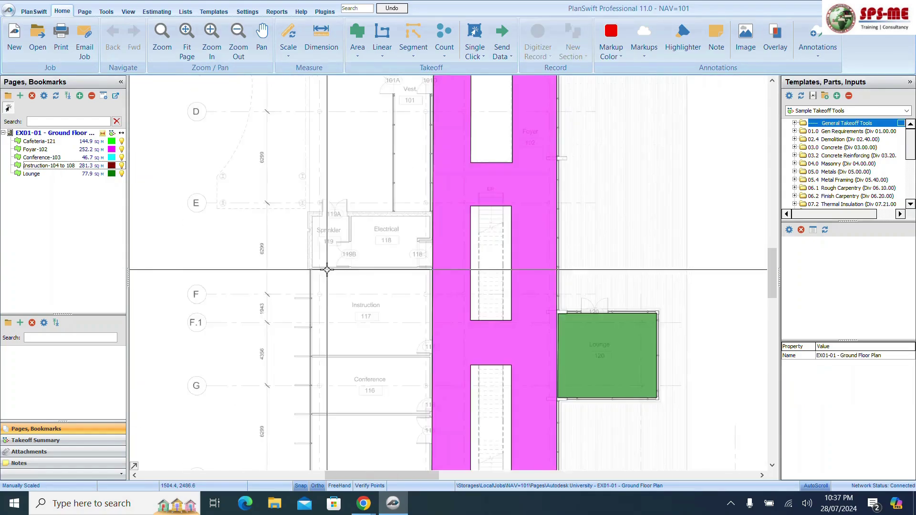
Review the properties of the Instruction-104 to 108 takeoff from the page's takeoff list and accept them
{"action": "scroll", "coordinate": [374, 321], "scroll_direction": "down", "scroll_amount": 2}
{"action": "scroll", "coordinate": [374, 324], "scroll_direction": "up", "scroll_amount": 4}
{"action": "scroll", "coordinate": [334, 315], "scroll_direction": "down", "scroll_amount": 2}
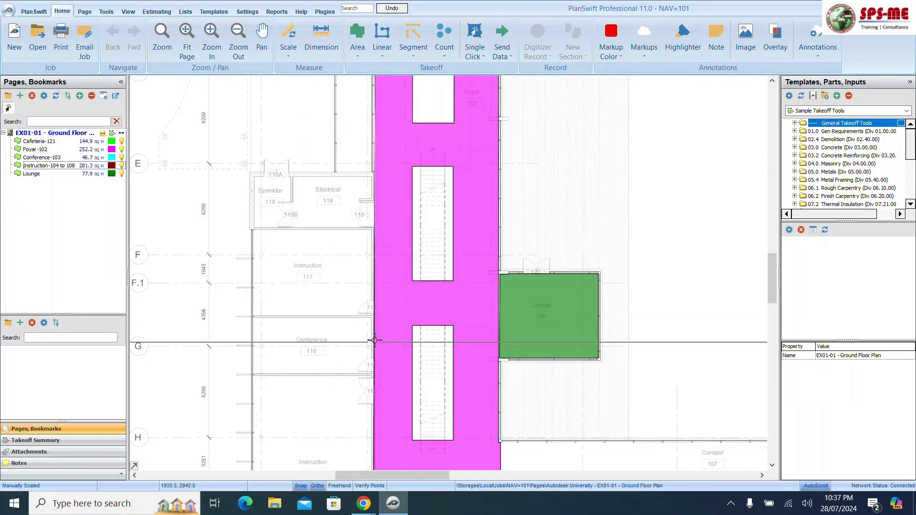
{"action": "left_click", "coordinate": [73, 169]}
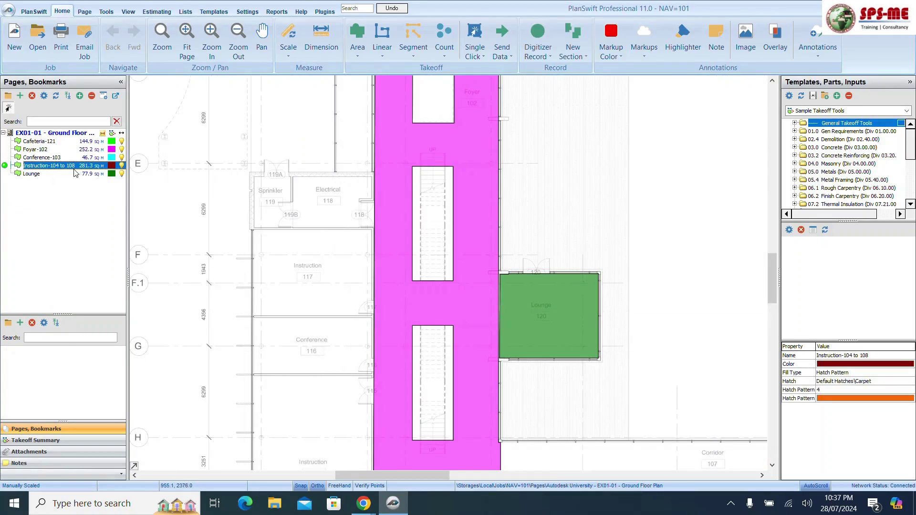
{"action": "double_click", "coordinate": [74, 167]}
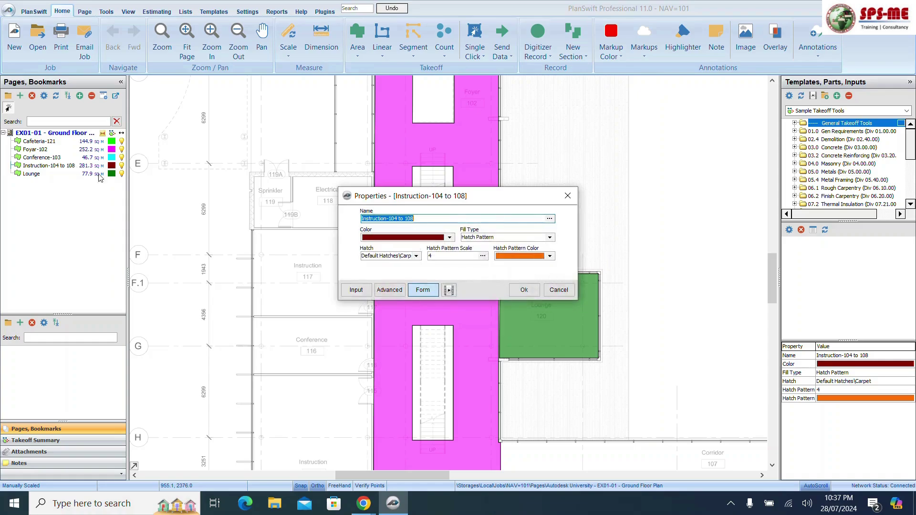
{"action": "left_click", "coordinate": [528, 295]}
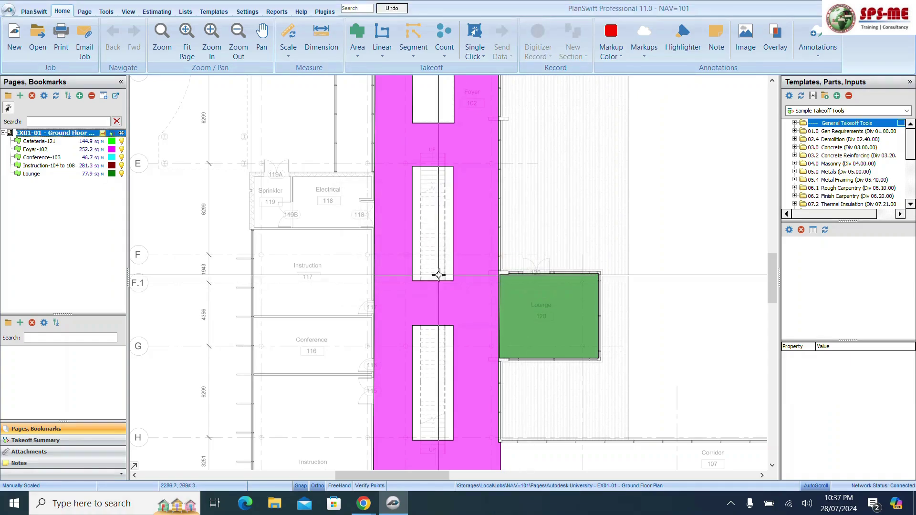
Try to start a new section from the empty plan area at the inner wall corner of Instruction 117
{"action": "right_click", "coordinate": [300, 248]}
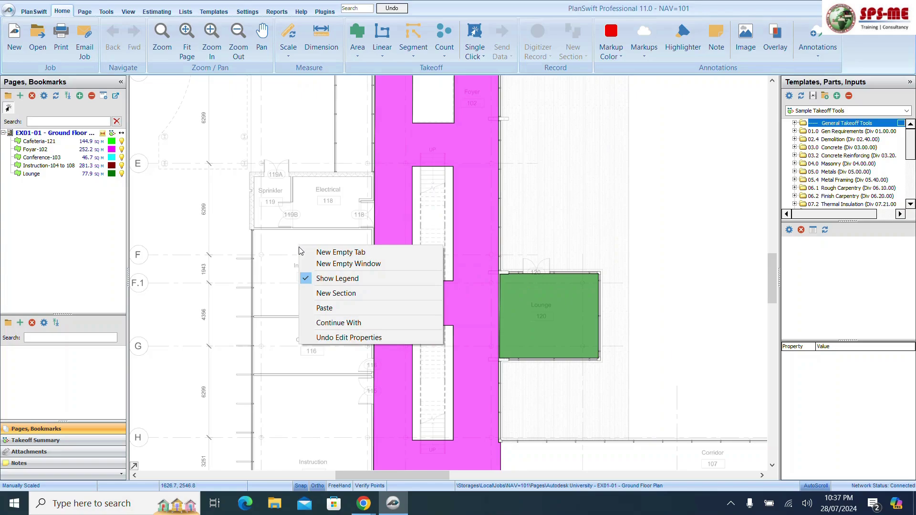
{"action": "left_click", "coordinate": [317, 293]}
{"action": "scroll", "coordinate": [255, 230], "scroll_direction": "up", "scroll_amount": 3}
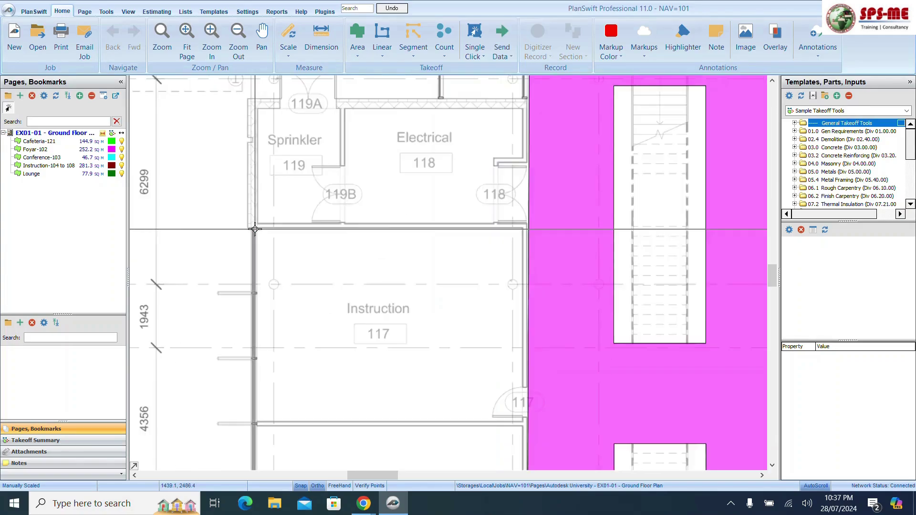
{"action": "scroll", "coordinate": [255, 229], "scroll_direction": "up", "scroll_amount": 3}
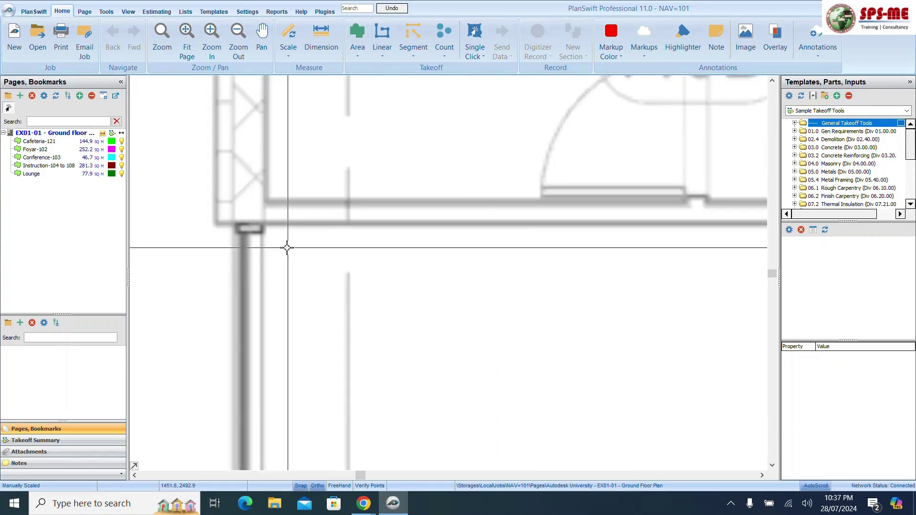
{"action": "middle_click", "coordinate": [265, 235]}
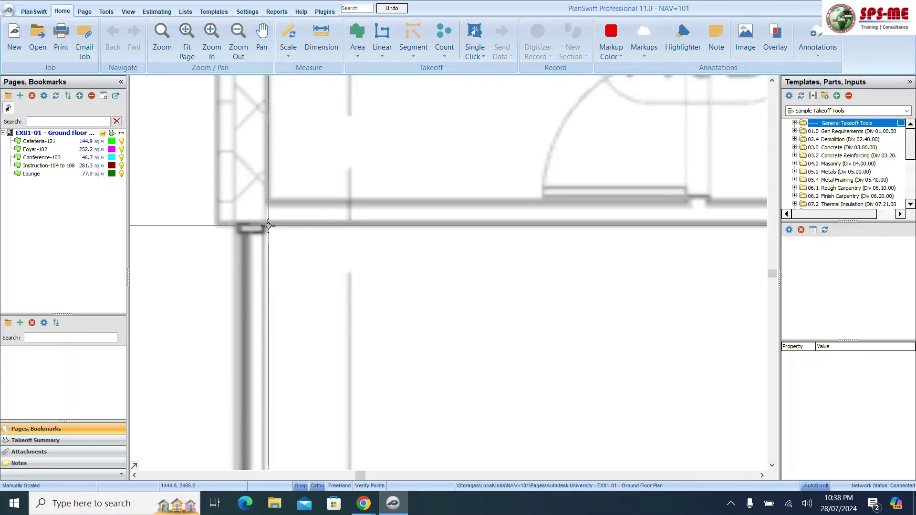
{"action": "scroll", "coordinate": [266, 224], "scroll_direction": "down", "scroll_amount": 5}
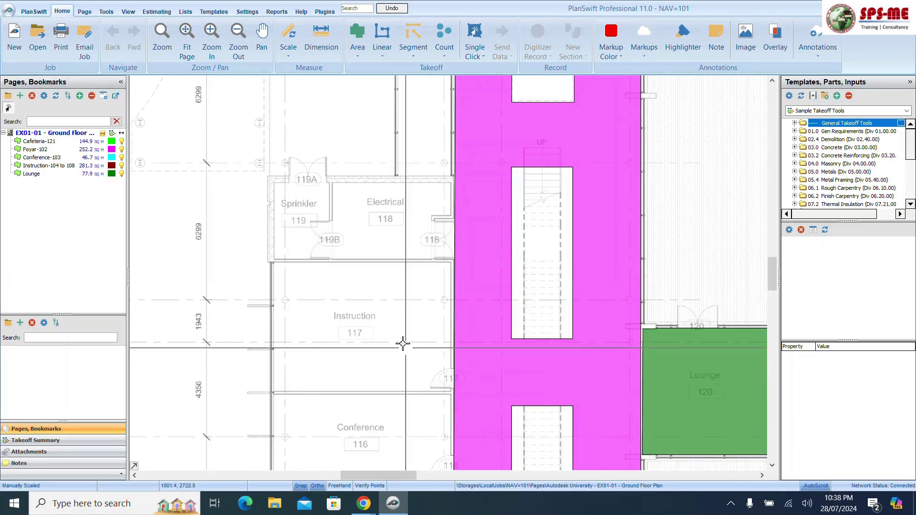
Examine the ground floor plan for rooms without a takeoff, including the wing with Conference 123, Administration 126 and Office 127
{"action": "scroll", "coordinate": [403, 338], "scroll_direction": "down", "scroll_amount": 3}
{"action": "scroll", "coordinate": [436, 410], "scroll_direction": "up", "scroll_amount": 4}
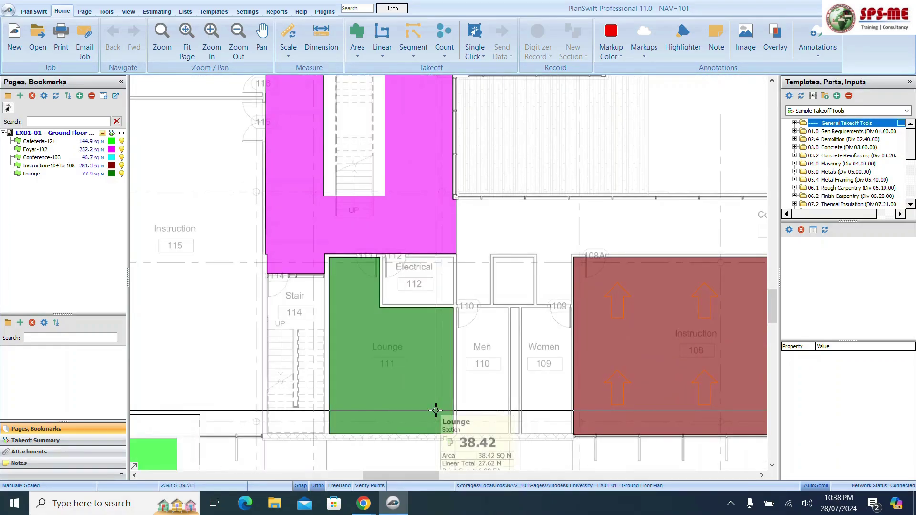
{"action": "scroll", "coordinate": [370, 292], "scroll_direction": "down", "scroll_amount": 4}
{"action": "scroll", "coordinate": [437, 162], "scroll_direction": "up", "scroll_amount": 4}
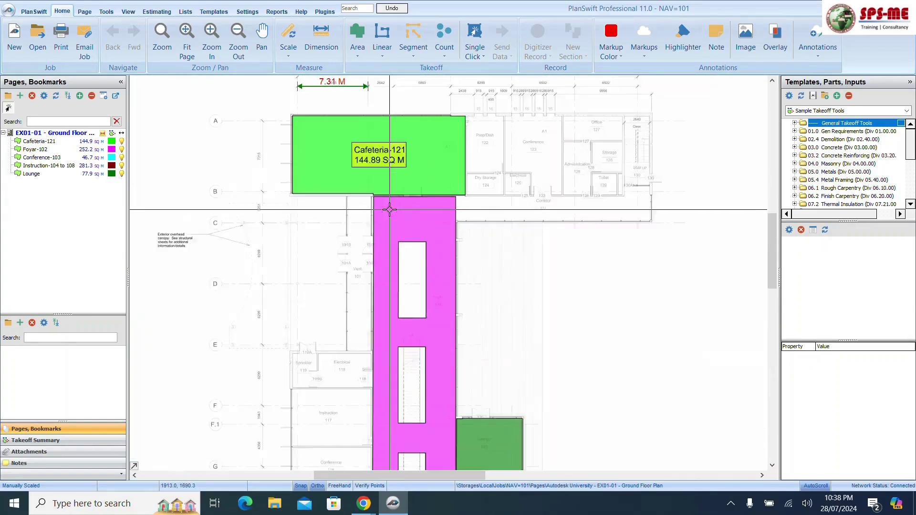
{"action": "scroll", "coordinate": [419, 198], "scroll_direction": "down", "scroll_amount": 4}
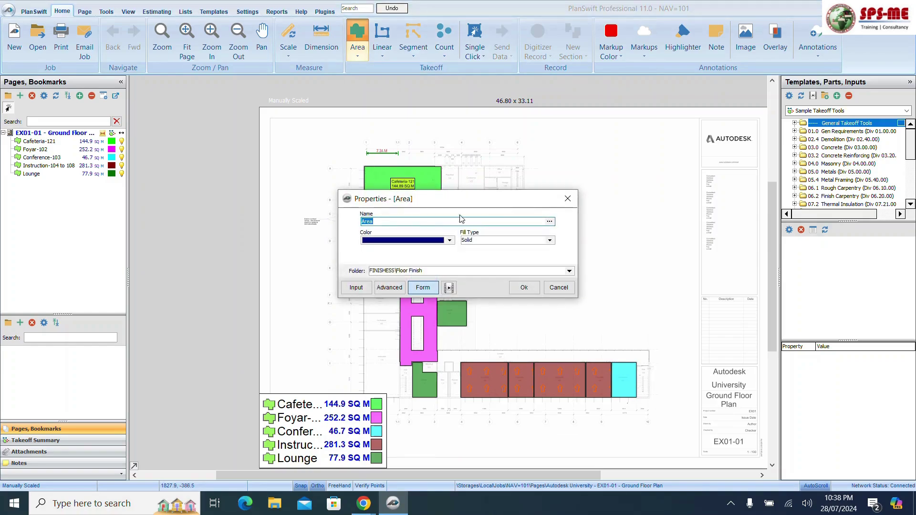
{"action": "left_click_drag", "start_coordinate": [421, 200], "coordinate": [564, 183]}
{"action": "scroll", "coordinate": [598, 421], "scroll_direction": "up", "scroll_amount": 3}
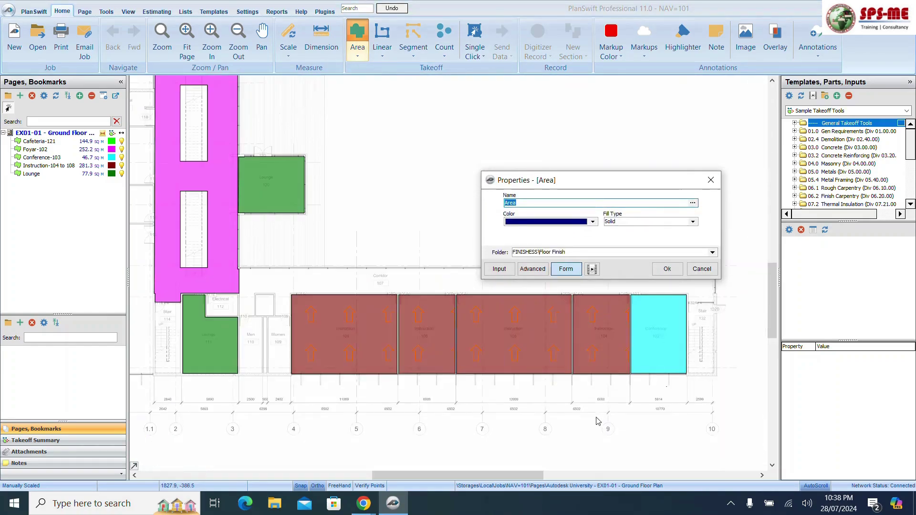
{"action": "scroll", "coordinate": [598, 421], "scroll_direction": "up", "scroll_amount": 2}
{"action": "scroll", "coordinate": [389, 356], "scroll_direction": "down", "scroll_amount": 5}
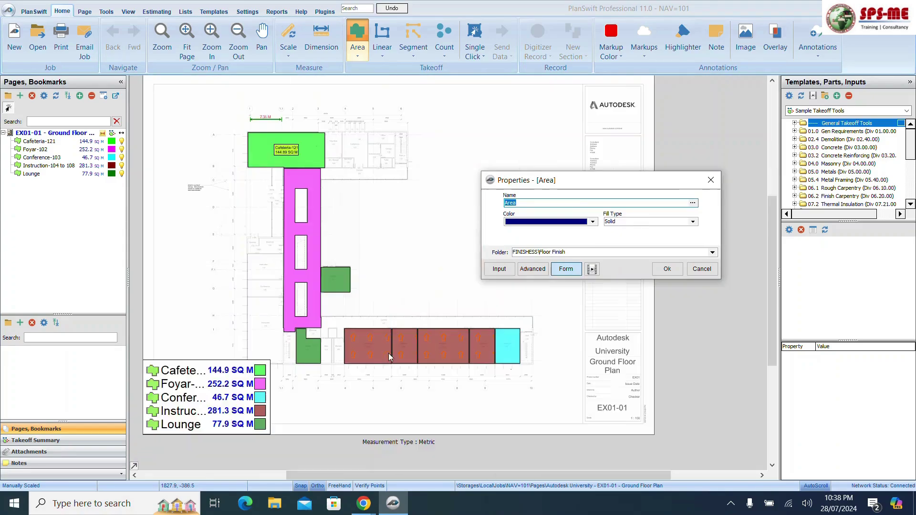
{"action": "scroll", "coordinate": [419, 141], "scroll_direction": "up", "scroll_amount": 5}
{"action": "scroll", "coordinate": [345, 167], "scroll_direction": "down", "scroll_amount": 1}
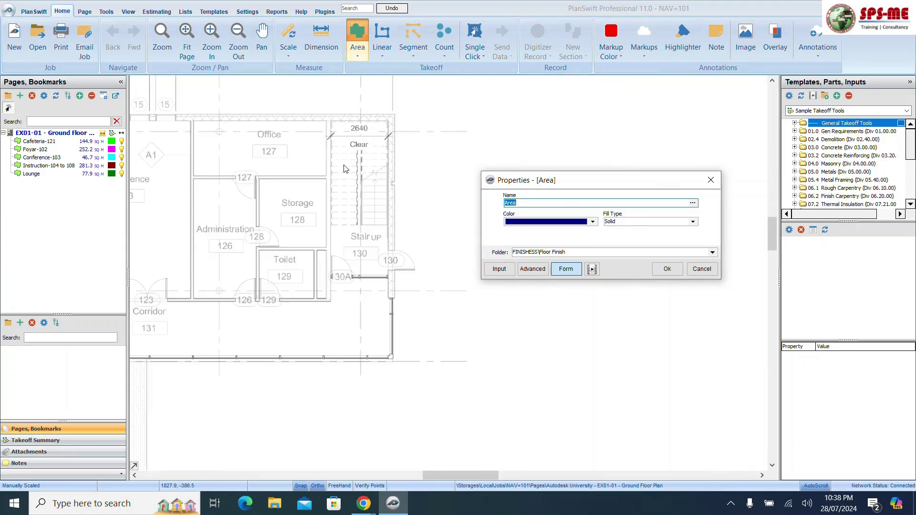
{"action": "scroll", "coordinate": [333, 186], "scroll_direction": "down", "scroll_amount": 3}
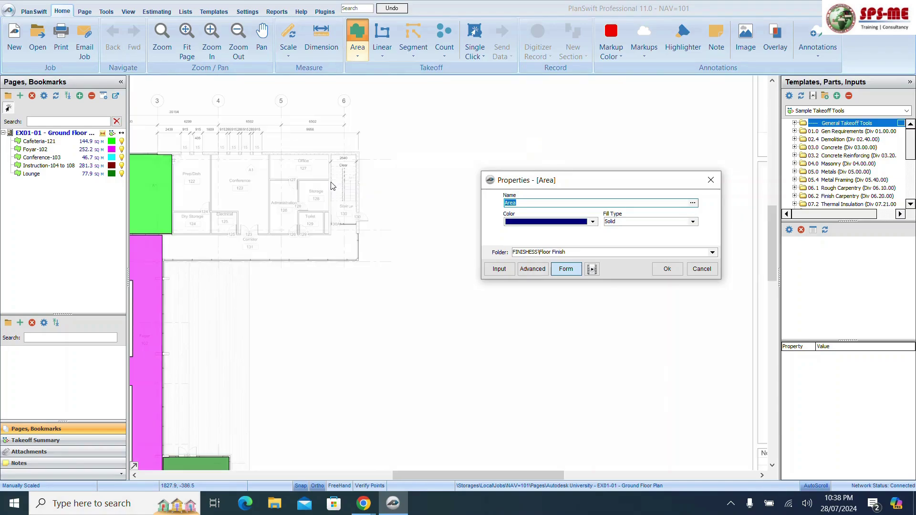
{"action": "scroll", "coordinate": [190, 194], "scroll_direction": "up", "scroll_amount": 3}
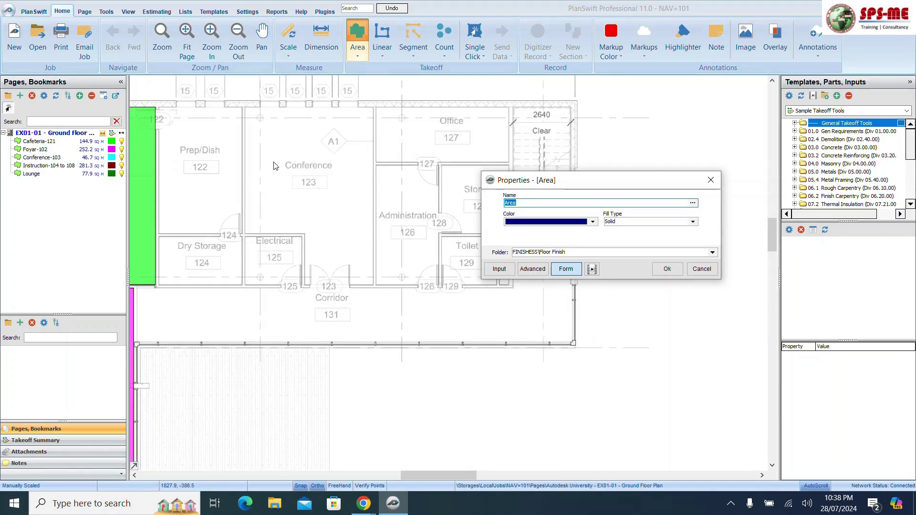
{"action": "scroll", "coordinate": [368, 174], "scroll_direction": "down", "scroll_amount": 5}
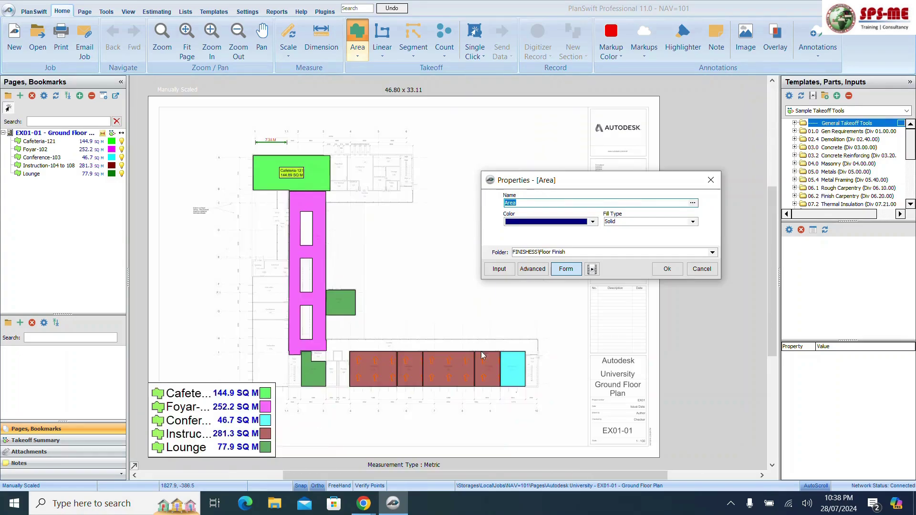
{"action": "scroll", "coordinate": [348, 374], "scroll_direction": "up", "scroll_amount": 5}
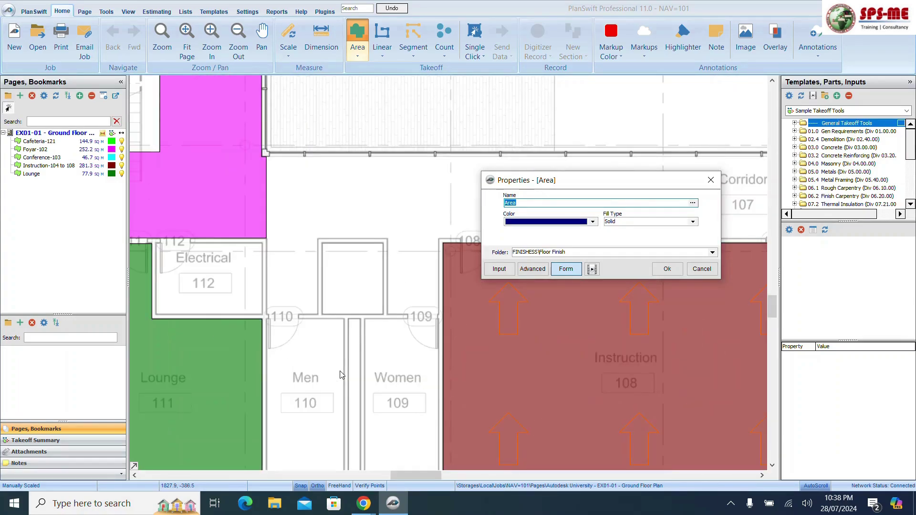
{"action": "scroll", "coordinate": [342, 375], "scroll_direction": "down", "scroll_amount": 5}
{"action": "scroll", "coordinate": [368, 182], "scroll_direction": "up", "scroll_amount": 4}
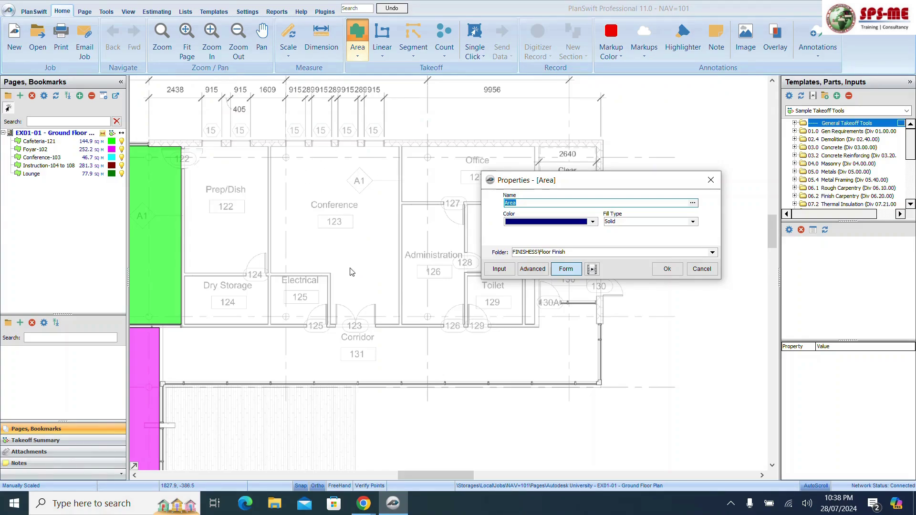
Create an area takeoff named Office with a solid fill in the Floor Finish folder
{"action": "left_click_drag", "start_coordinate": [555, 187], "coordinate": [656, 214]}
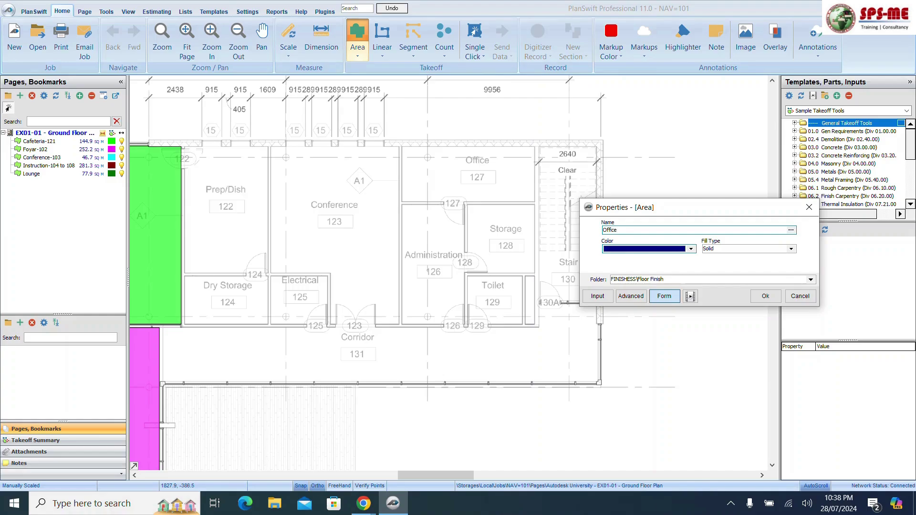
{"action": "left_click", "coordinate": [773, 297]}
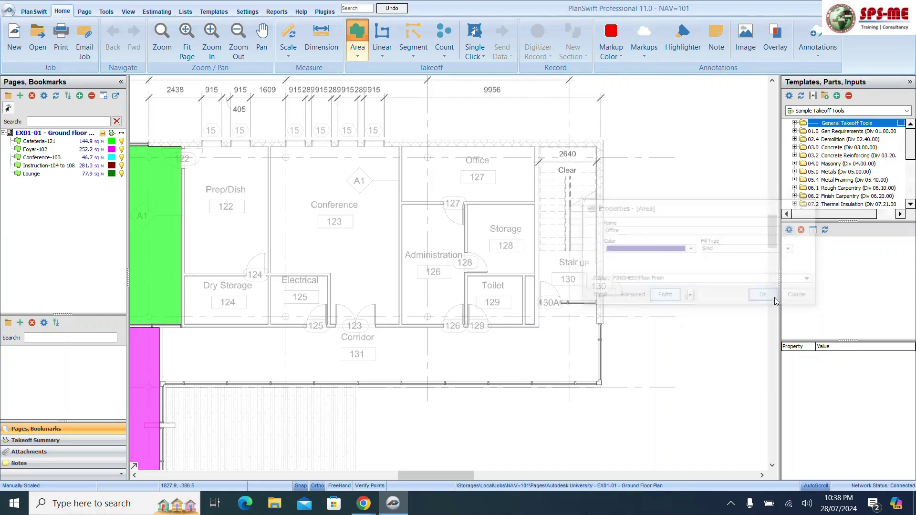
Trace the Conference 123 floor as an Office section, following the walls around Electrical 125, and finish it by starting a new section
{"action": "scroll", "coordinate": [234, 162], "scroll_direction": "up", "scroll_amount": 5}
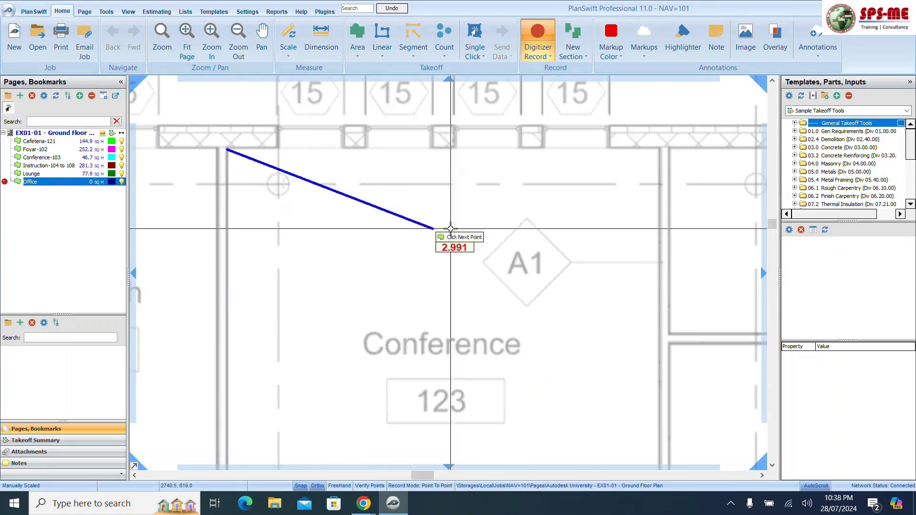
{"action": "left_click", "coordinate": [657, 150]}
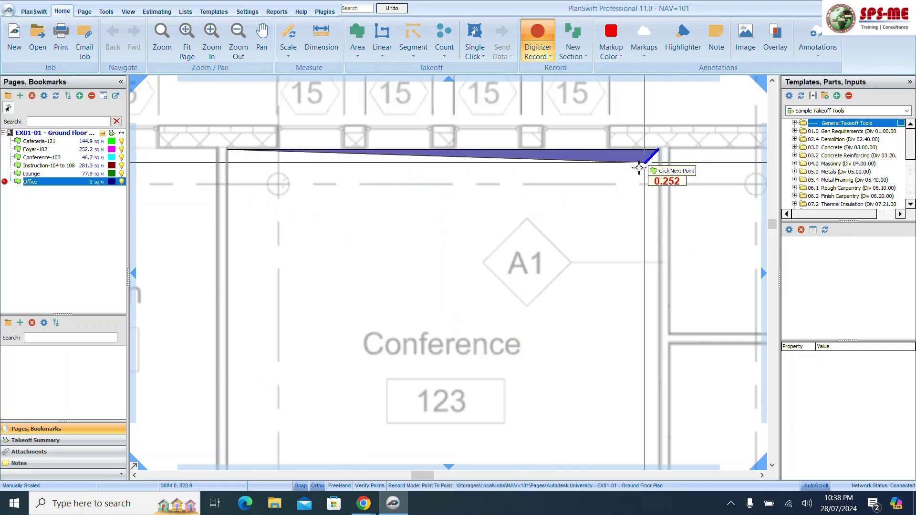
{"action": "scroll", "coordinate": [644, 165], "scroll_direction": "down", "scroll_amount": 4}
{"action": "scroll", "coordinate": [589, 301], "scroll_direction": "up", "scroll_amount": 3}
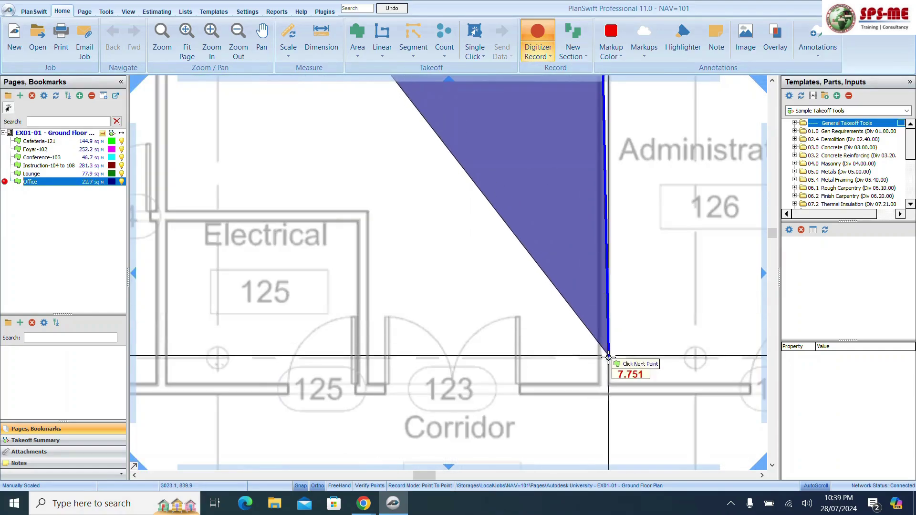
{"action": "left_click", "coordinate": [591, 339]}
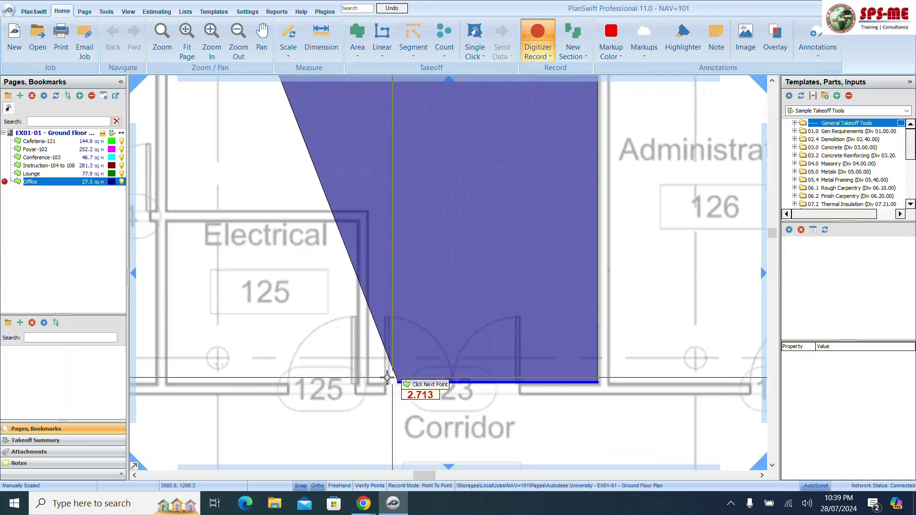
{"action": "left_click", "coordinate": [370, 382]}
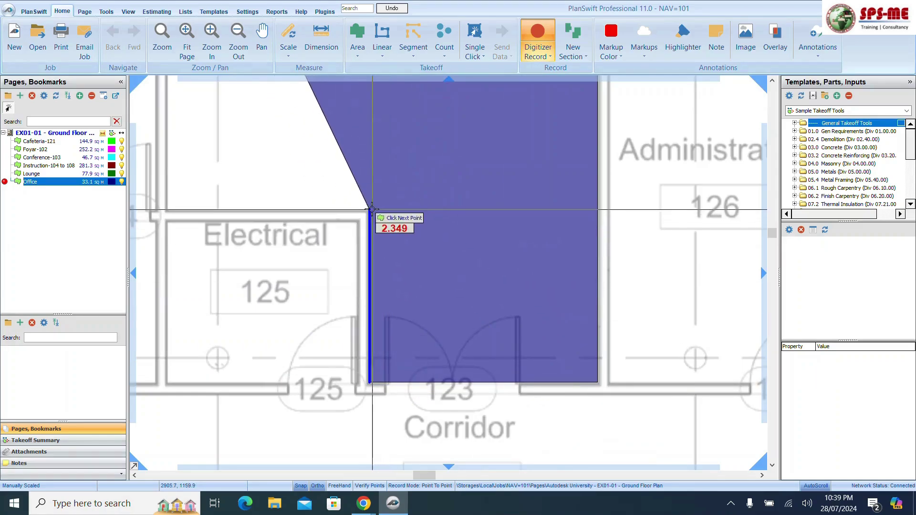
{"action": "left_click", "coordinate": [370, 208]}
{"action": "scroll", "coordinate": [367, 210], "scroll_direction": "down", "scroll_amount": 3}
{"action": "scroll", "coordinate": [335, 212], "scroll_direction": "up", "scroll_amount": 3}
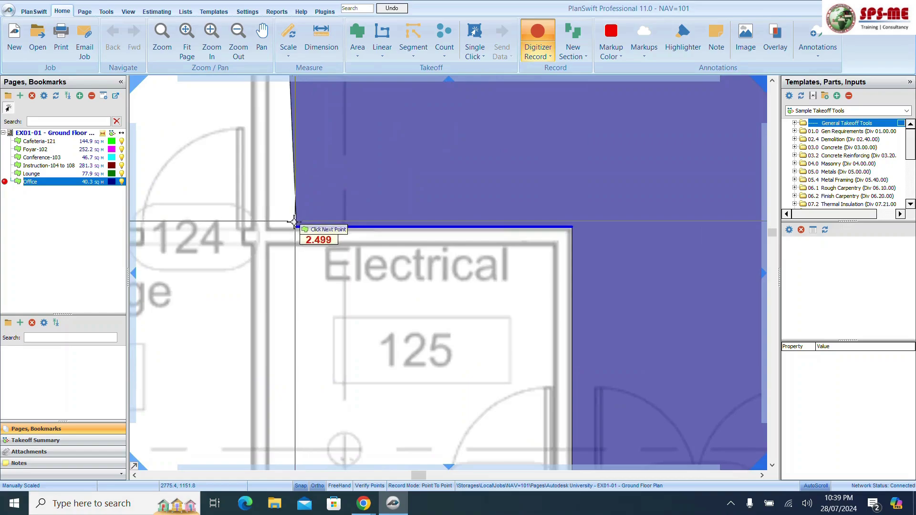
{"action": "left_click", "coordinate": [318, 214]}
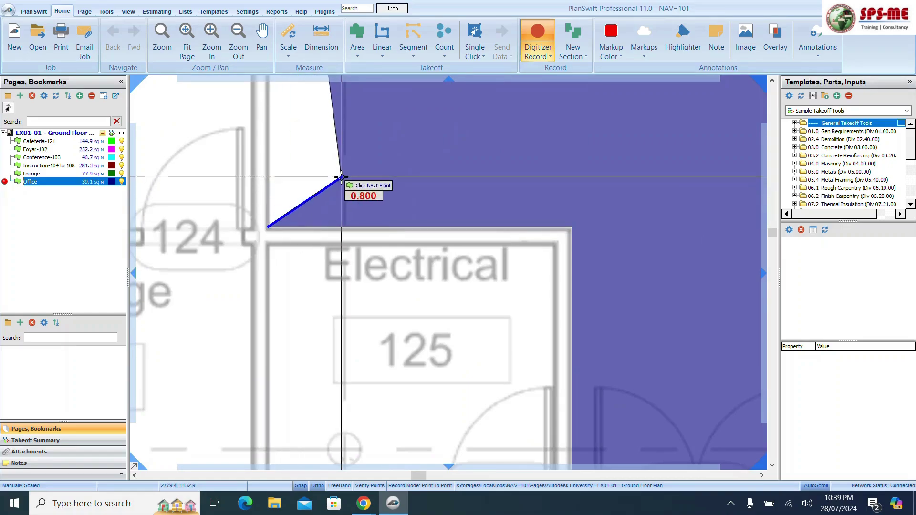
{"action": "right_click", "coordinate": [342, 179]}
{"action": "left_click", "coordinate": [405, 185]}
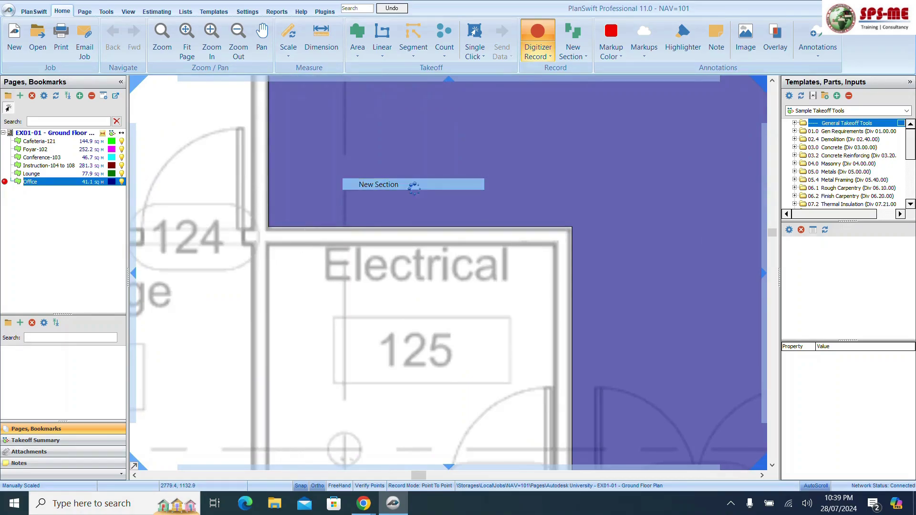
Trace the Office 127 floor as a rectangular section of the Office takeoff along its inner wall corners, and finish it by starting a new section
{"action": "scroll", "coordinate": [287, 286], "scroll_direction": "down", "scroll_amount": 5}
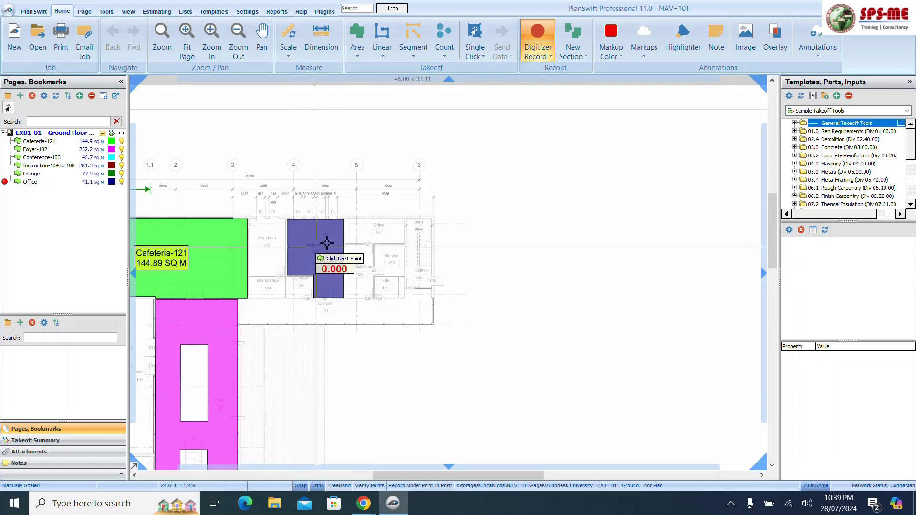
{"action": "scroll", "coordinate": [329, 231], "scroll_direction": "up", "scroll_amount": 1}
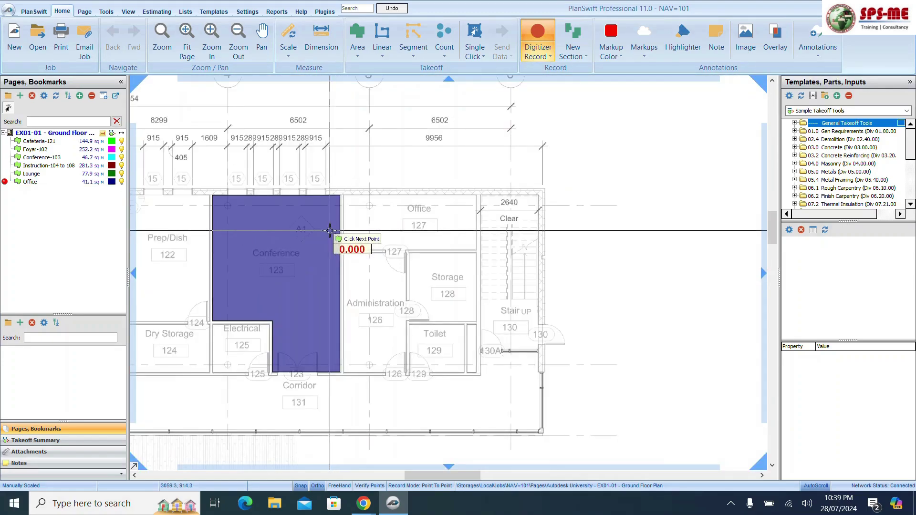
{"action": "scroll", "coordinate": [341, 198], "scroll_direction": "up", "scroll_amount": 3}
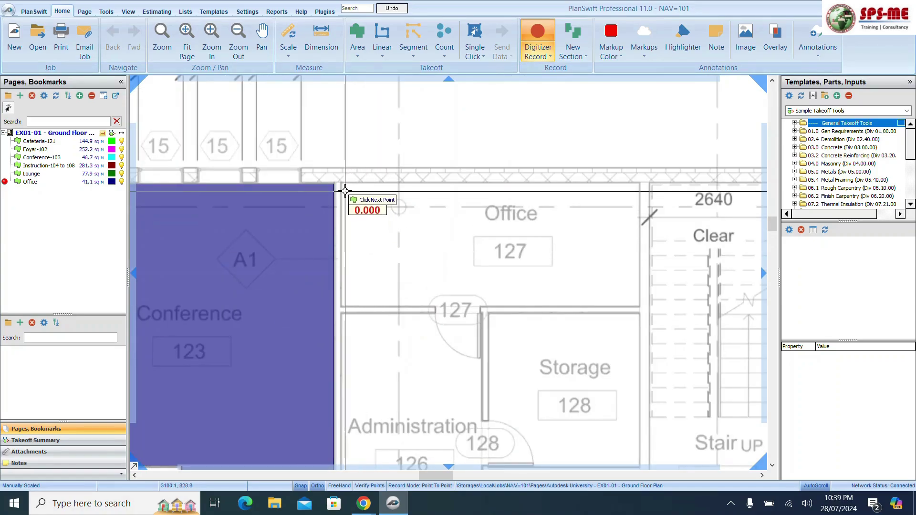
{"action": "scroll", "coordinate": [474, 275], "scroll_direction": "down", "scroll_amount": 2}
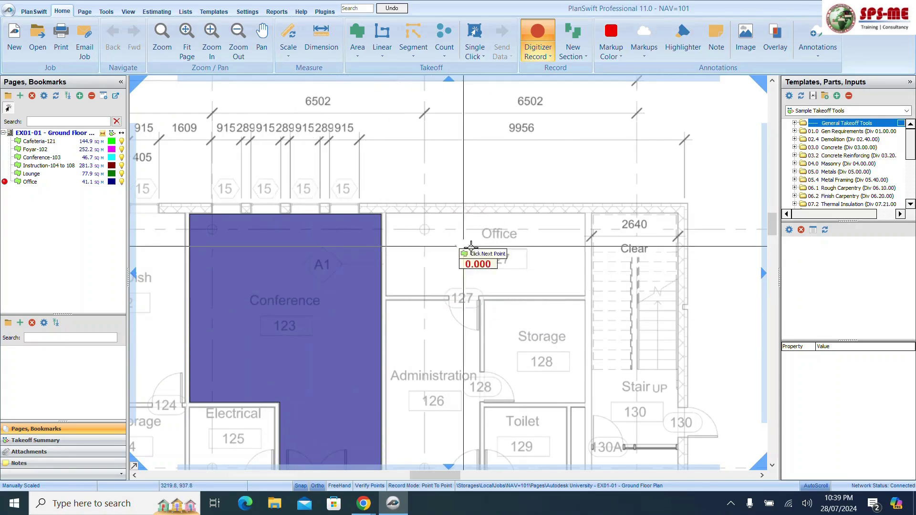
{"action": "scroll", "coordinate": [410, 348], "scroll_direction": "up", "scroll_amount": 2}
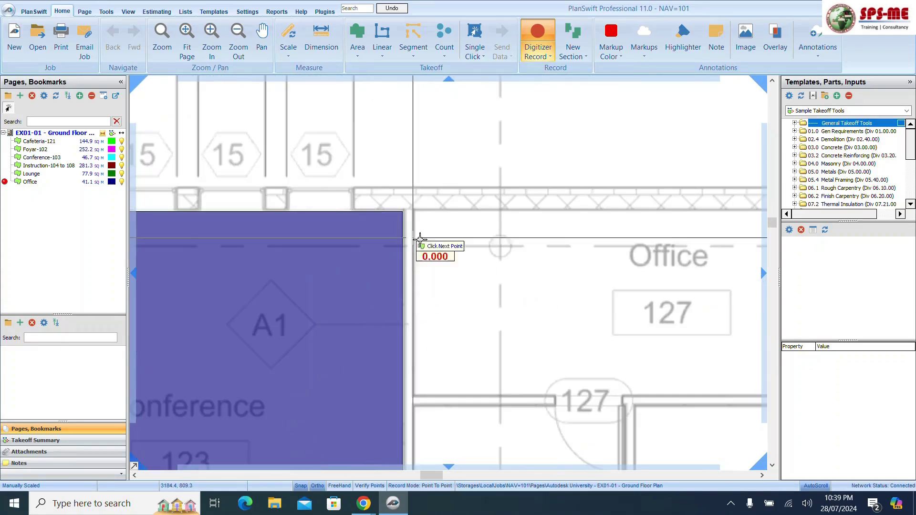
{"action": "scroll", "coordinate": [418, 214], "scroll_direction": "up", "scroll_amount": 1}
{"action": "left_click", "coordinate": [417, 214]}
{"action": "scroll", "coordinate": [477, 257], "scroll_direction": "down", "scroll_amount": 2}
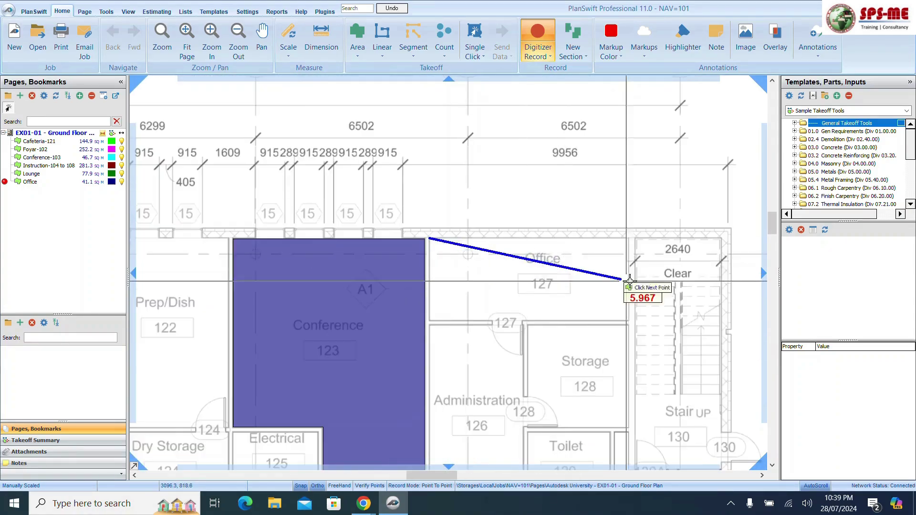
{"action": "scroll", "coordinate": [681, 276], "scroll_direction": "up", "scroll_amount": 2}
{"action": "scroll", "coordinate": [626, 240], "scroll_direction": "up", "scroll_amount": 2}
{"action": "left_click", "coordinate": [639, 232]}
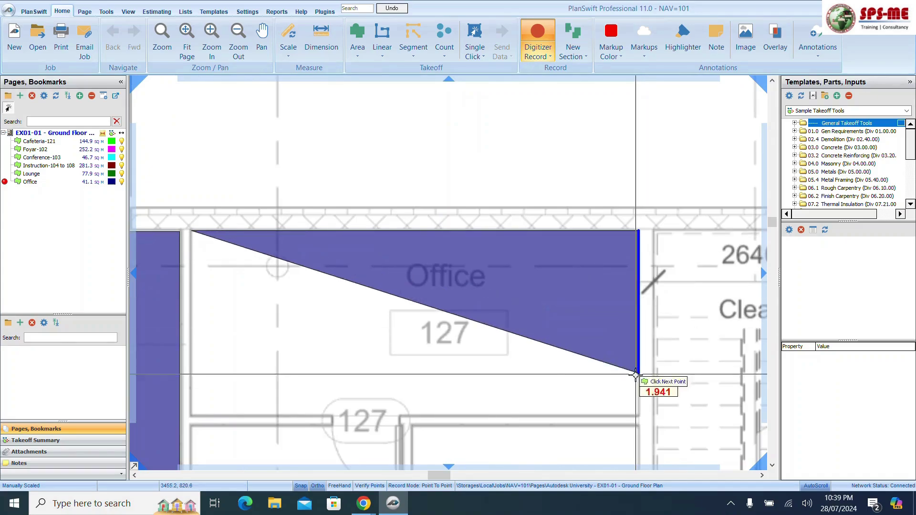
{"action": "left_click", "coordinate": [639, 414]}
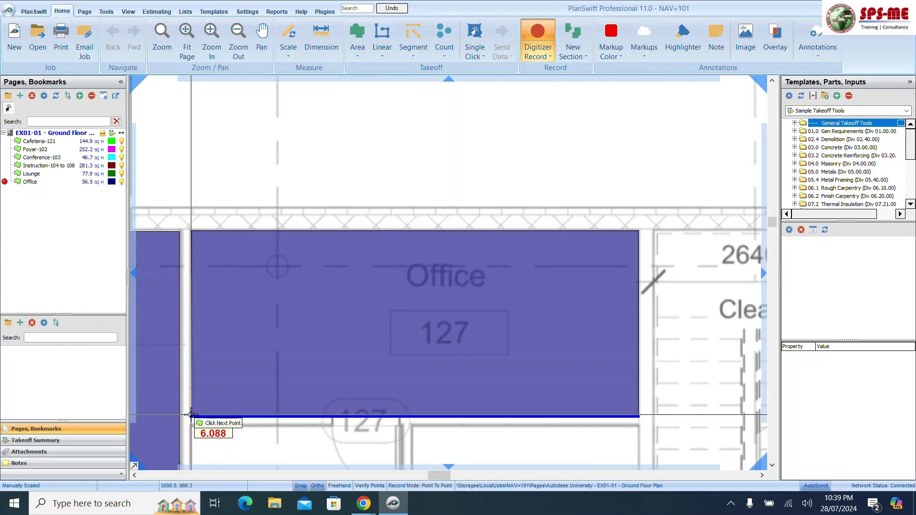
{"action": "left_click", "coordinate": [190, 415]}
{"action": "right_click", "coordinate": [256, 348]}
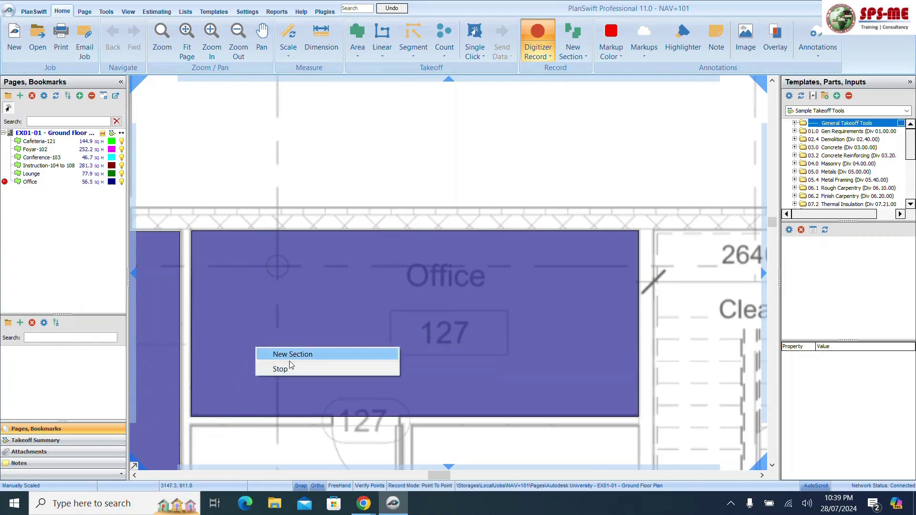
{"action": "left_click", "coordinate": [307, 355]}
Switch the record mode to Box for recording the Administration 126 floor
{"action": "scroll", "coordinate": [341, 267], "scroll_direction": "down", "scroll_amount": 5}
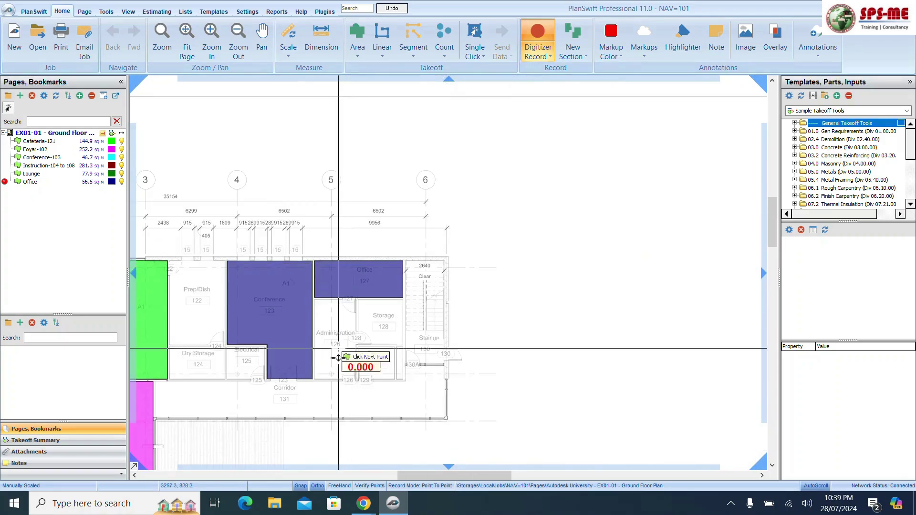
{"action": "scroll", "coordinate": [333, 371], "scroll_direction": "up", "scroll_amount": 4}
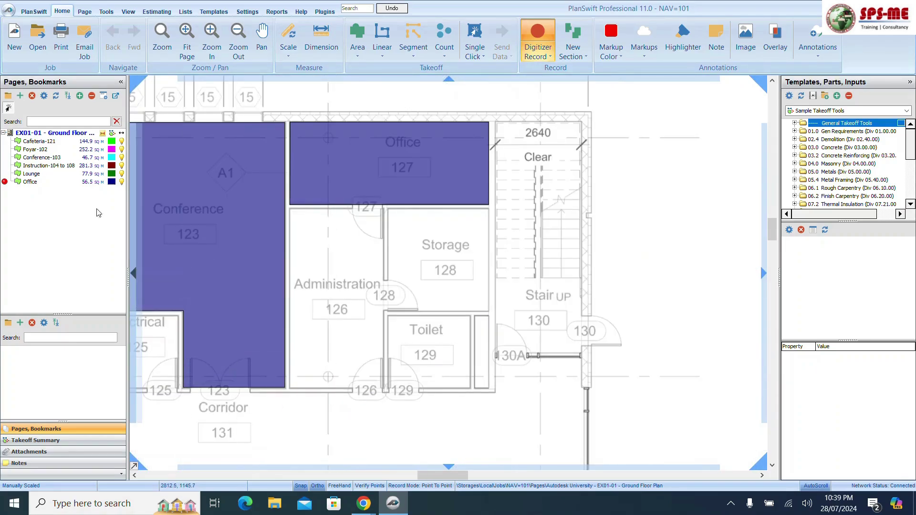
{"action": "left_click", "coordinate": [440, 485]}
{"action": "scroll", "coordinate": [270, 220], "scroll_direction": "up", "scroll_amount": 3}
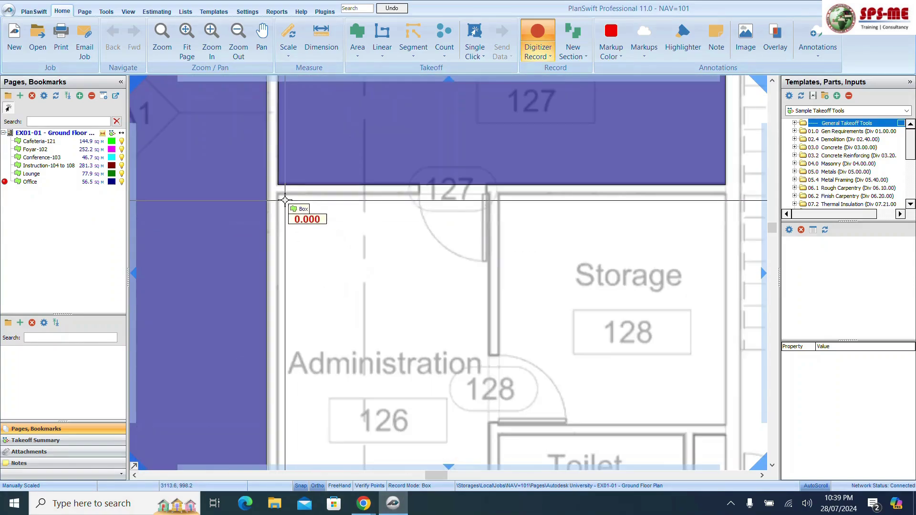
{"action": "key", "text": "Escape"}
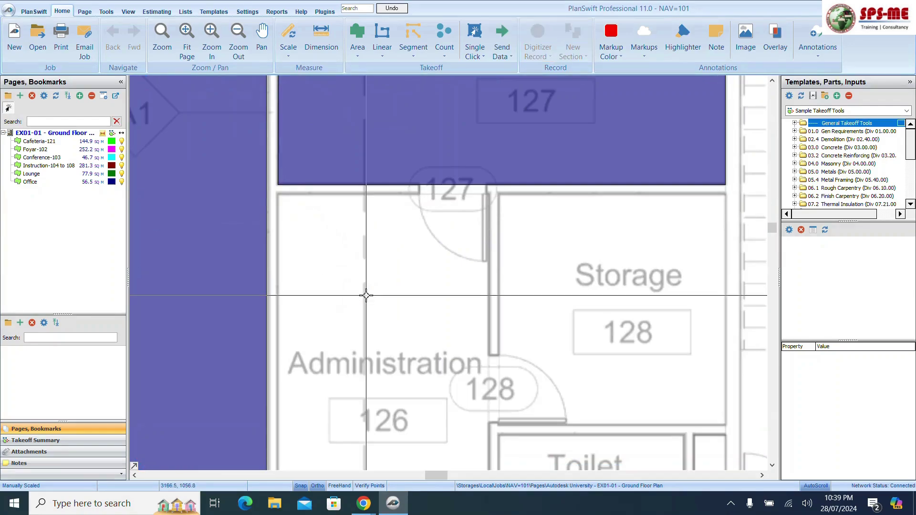
{"action": "left_click", "coordinate": [314, 212]}
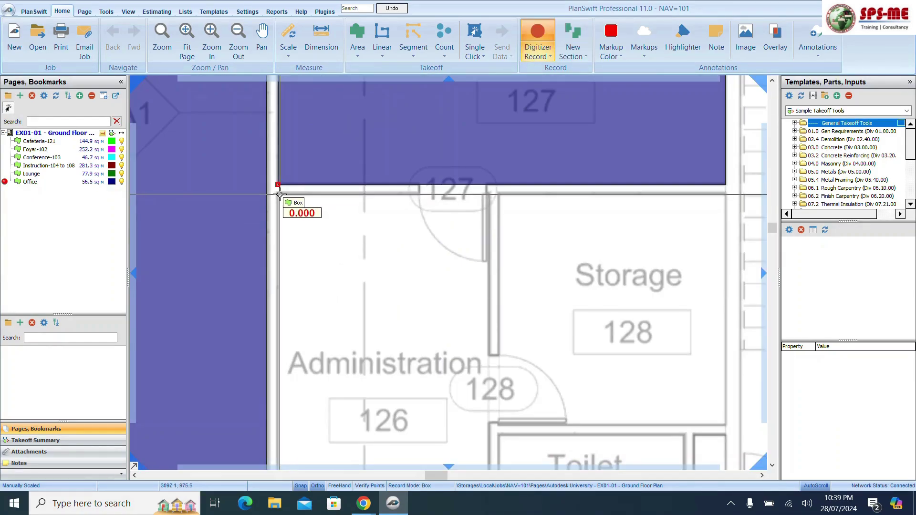
{"action": "scroll", "coordinate": [370, 274], "scroll_direction": "down", "scroll_amount": 1}
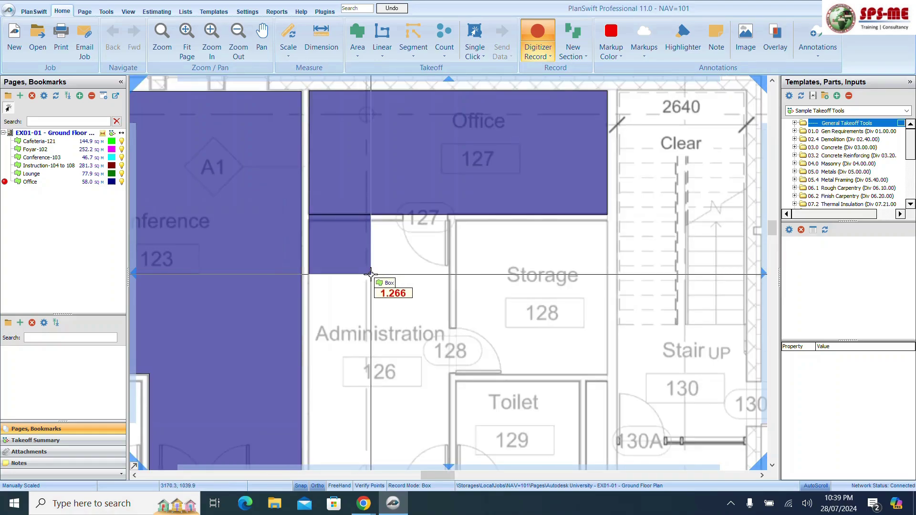
{"action": "left_click", "coordinate": [324, 230]}
{"action": "key", "text": "Escape"}
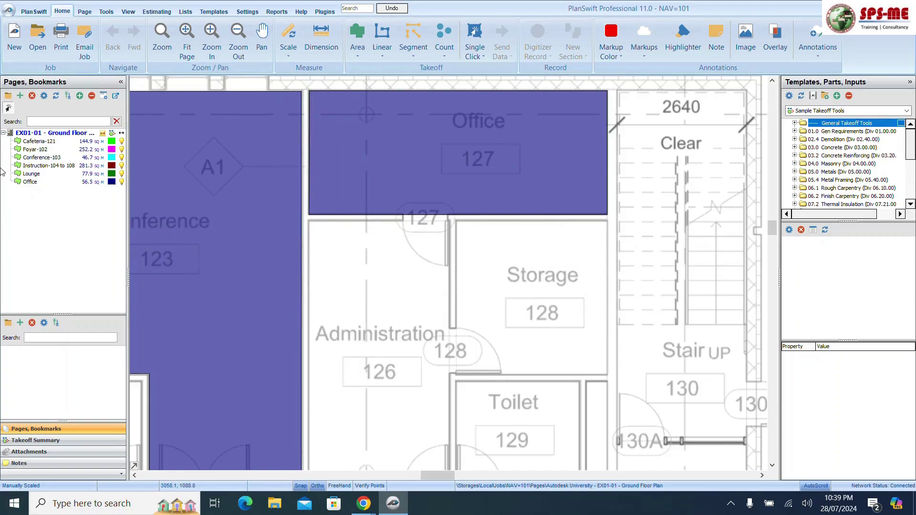
Resume recording the Office takeoff and box in the Administration 126 floor between its opposite inner wall corners
{"action": "left_click", "coordinate": [30, 181]}
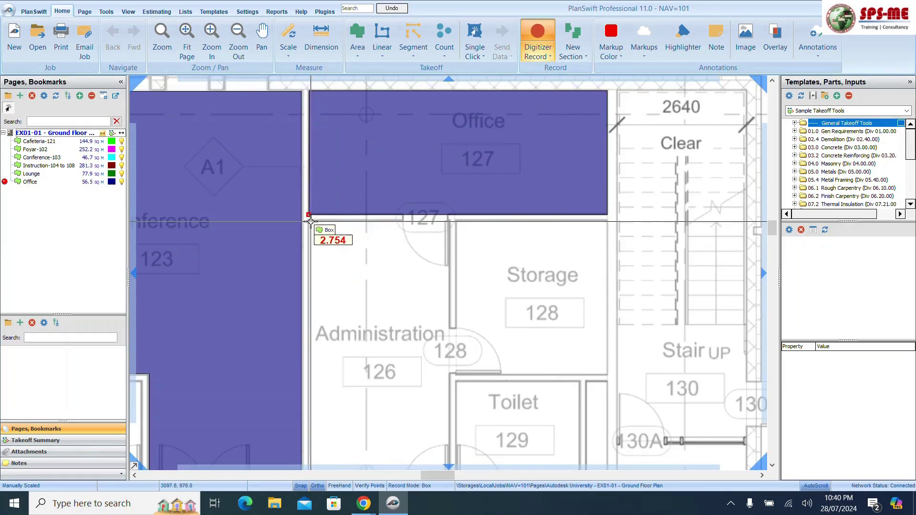
{"action": "scroll", "coordinate": [310, 222], "scroll_direction": "up", "scroll_amount": 4}
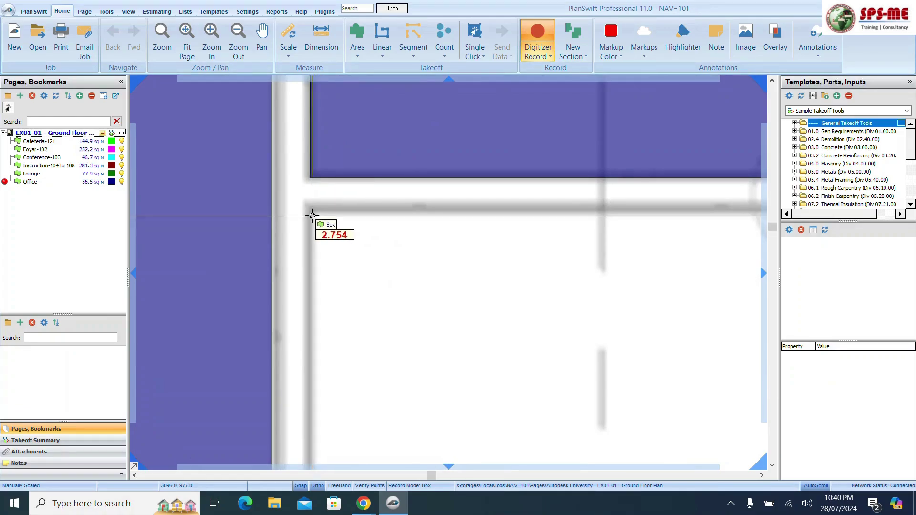
{"action": "left_click", "coordinate": [312, 216]}
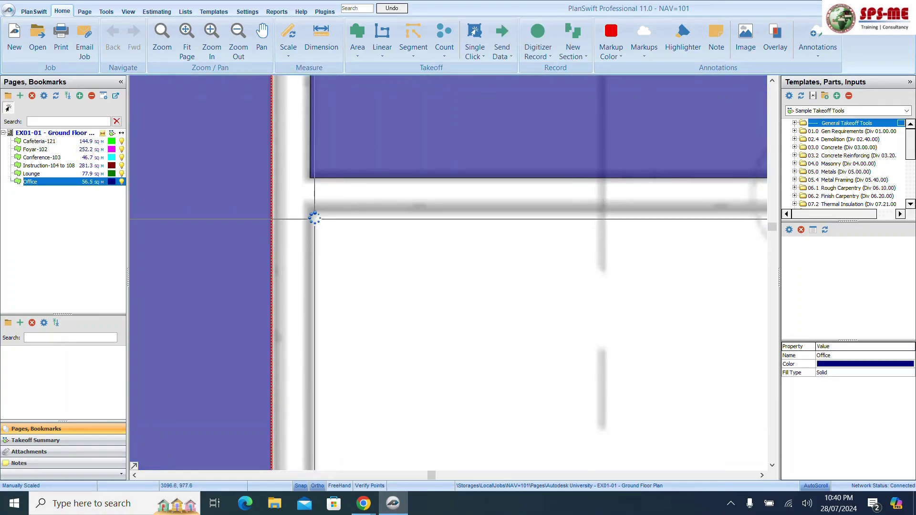
{"action": "scroll", "coordinate": [317, 217], "scroll_direction": "down", "scroll_amount": 5}
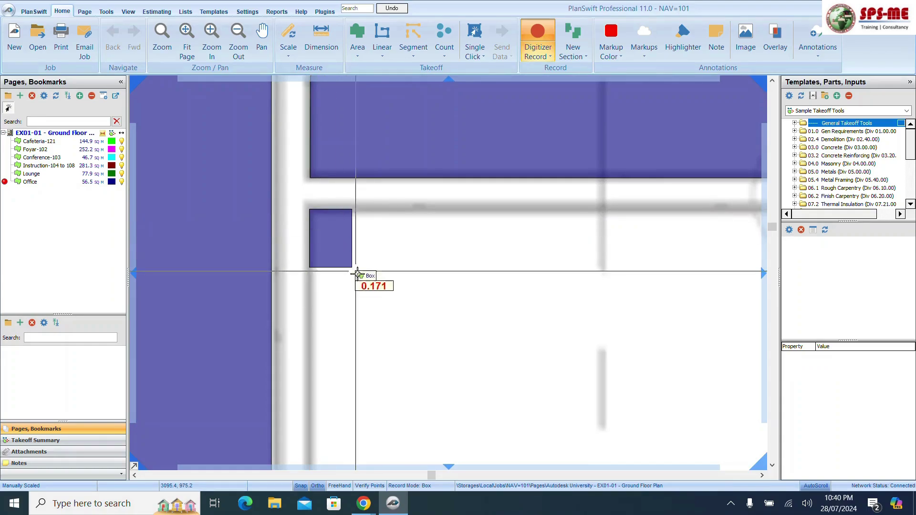
{"action": "scroll", "coordinate": [447, 406], "scroll_direction": "up", "scroll_amount": 3}
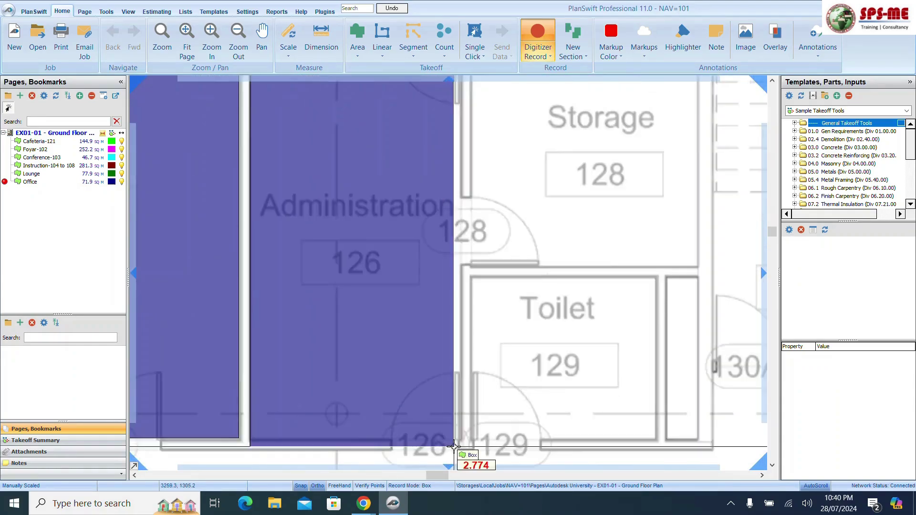
{"action": "scroll", "coordinate": [457, 336], "scroll_direction": "down", "scroll_amount": 3}
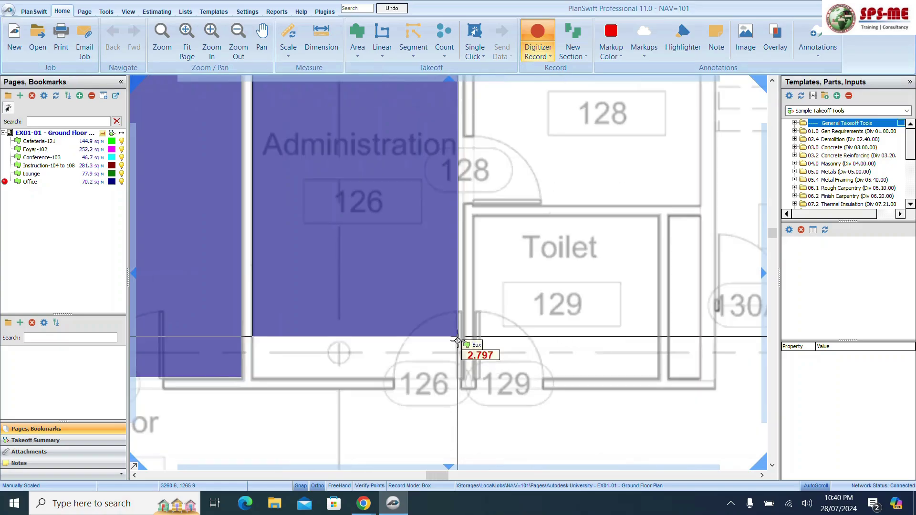
{"action": "left_click", "coordinate": [456, 380]}
{"action": "scroll", "coordinate": [311, 340], "scroll_direction": "down", "scroll_amount": 3}
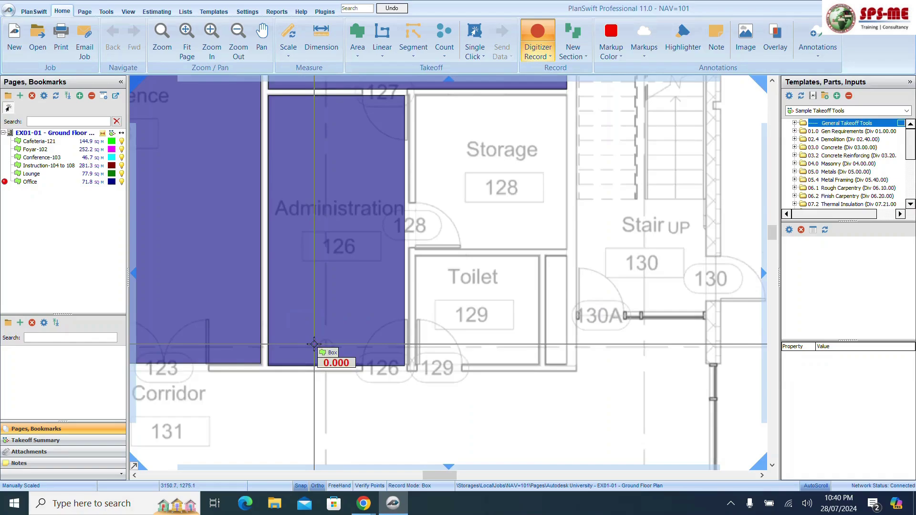
Add the Storage 128 floor to the Office takeoff as a box between its inner wall corners, and stop recording
{"action": "scroll", "coordinate": [380, 186], "scroll_direction": "up", "scroll_amount": 5}
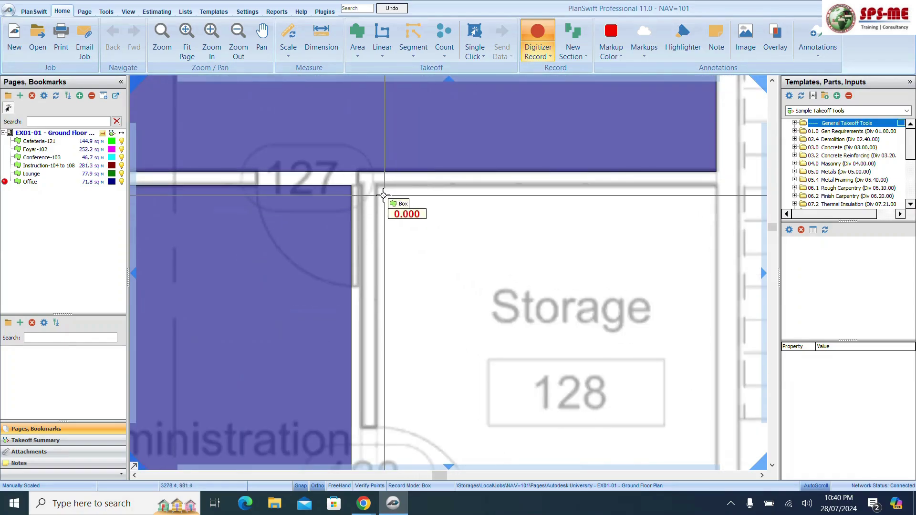
{"action": "left_click", "coordinate": [378, 185]}
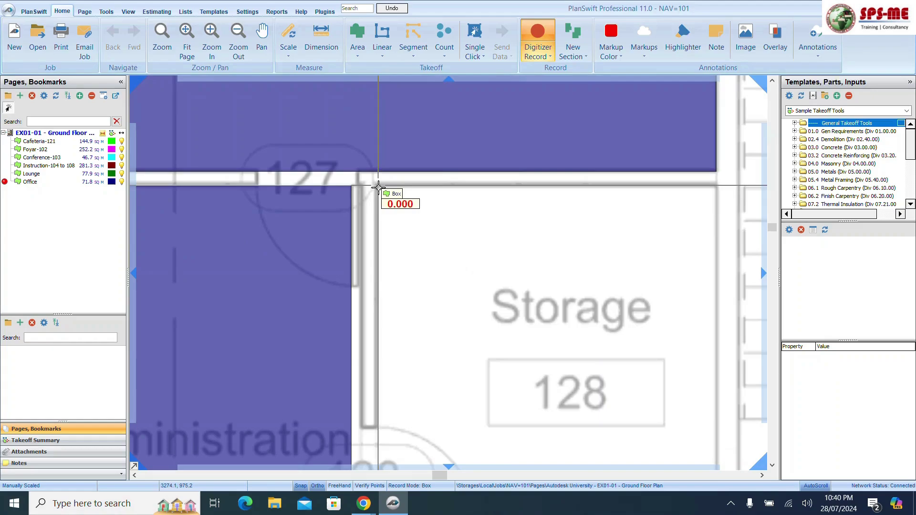
{"action": "scroll", "coordinate": [480, 266], "scroll_direction": "down", "scroll_amount": 4}
{"action": "scroll", "coordinate": [541, 329], "scroll_direction": "up", "scroll_amount": 3}
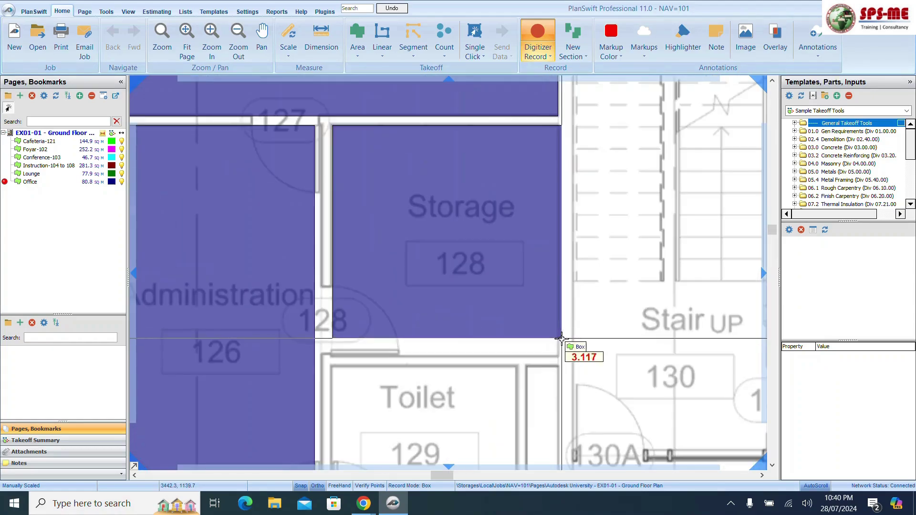
{"action": "left_click", "coordinate": [557, 355]}
{"action": "scroll", "coordinate": [519, 288], "scroll_direction": "down", "scroll_amount": 5}
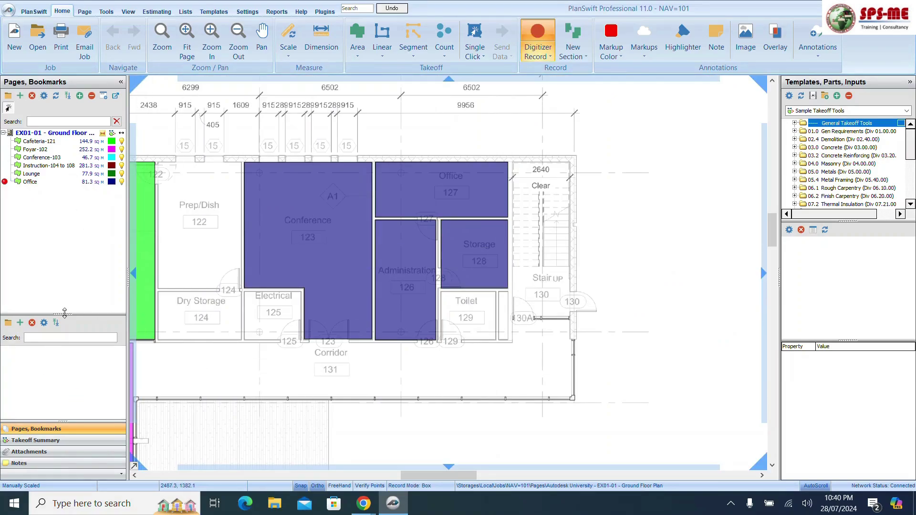
{"action": "left_click", "coordinate": [108, 183]}
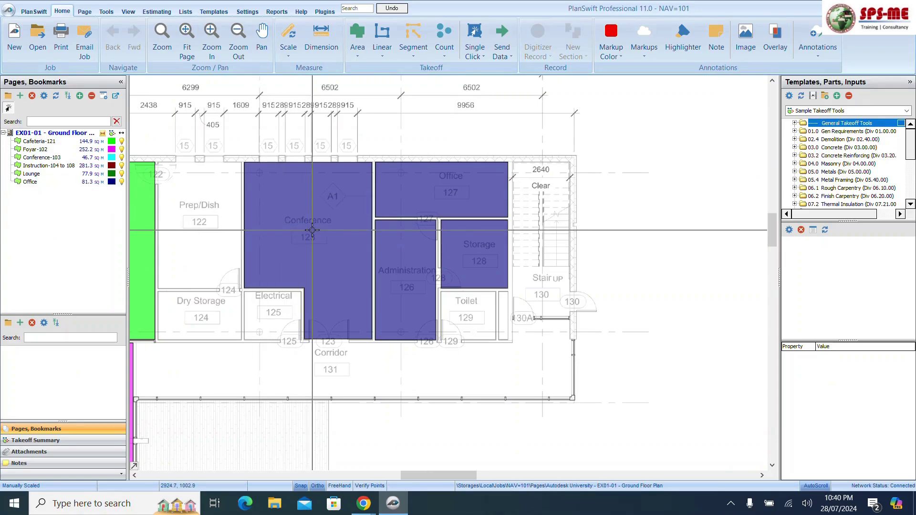
Resume recording the Instruction-104 to 108 takeoff for the Instruction 117 room
{"action": "mouse_move", "coordinate": [312, 230]}
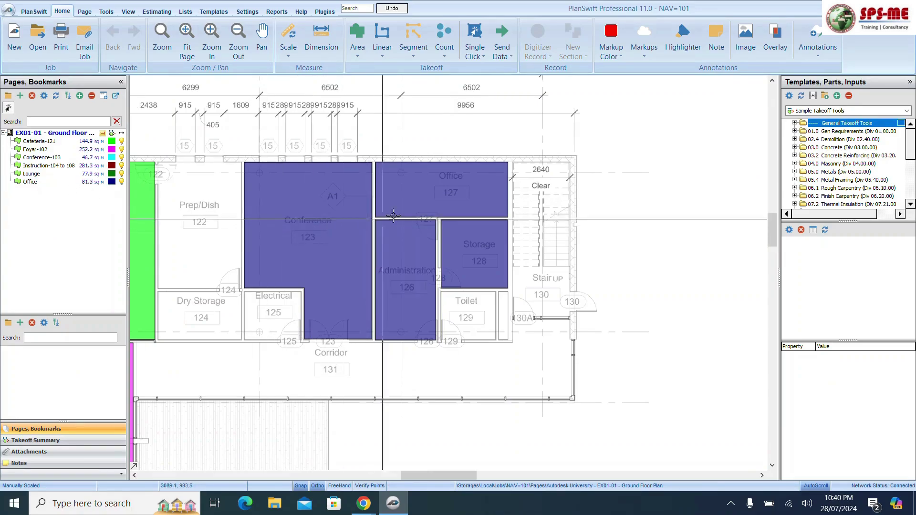
{"action": "scroll", "coordinate": [525, 233], "scroll_direction": "down", "scroll_amount": 5}
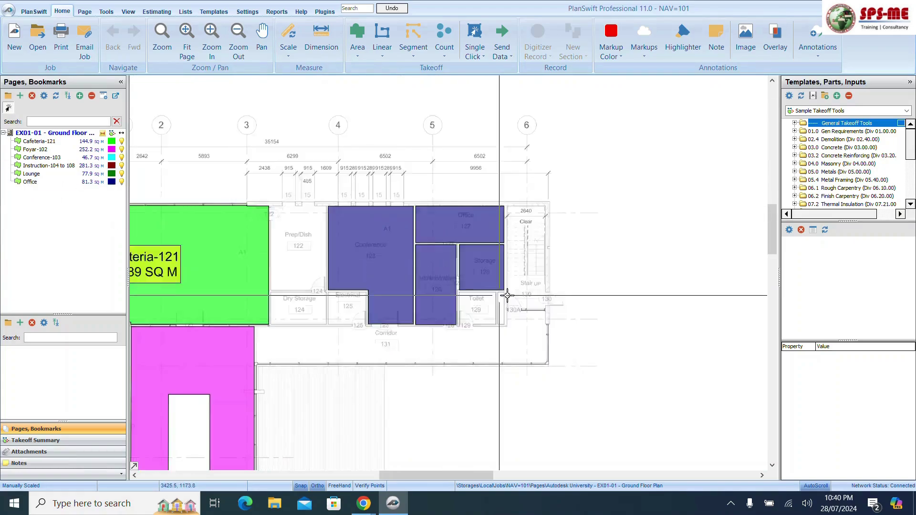
{"action": "left_click", "coordinate": [41, 166]}
{"action": "scroll", "coordinate": [415, 267], "scroll_direction": "down", "scroll_amount": 1}
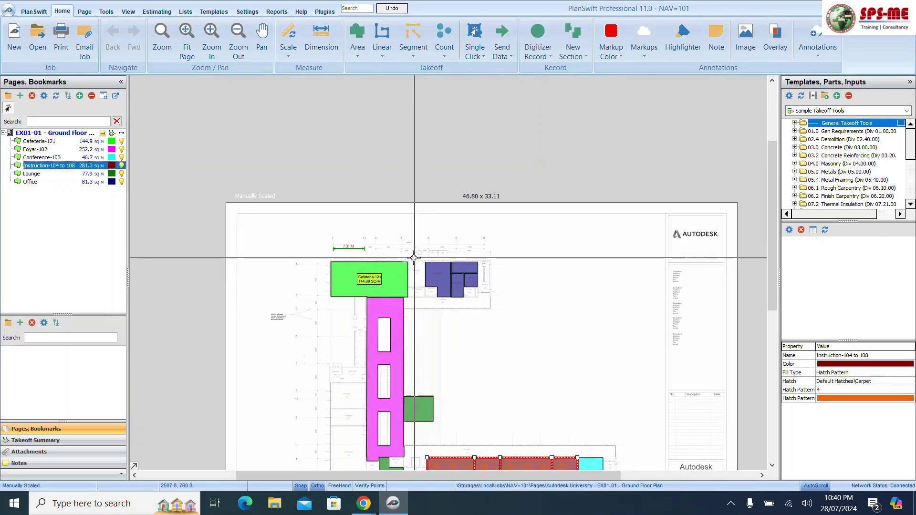
{"action": "scroll", "coordinate": [370, 436], "scroll_direction": "up", "scroll_amount": 2}
{"action": "scroll", "coordinate": [323, 419], "scroll_direction": "up", "scroll_amount": 4}
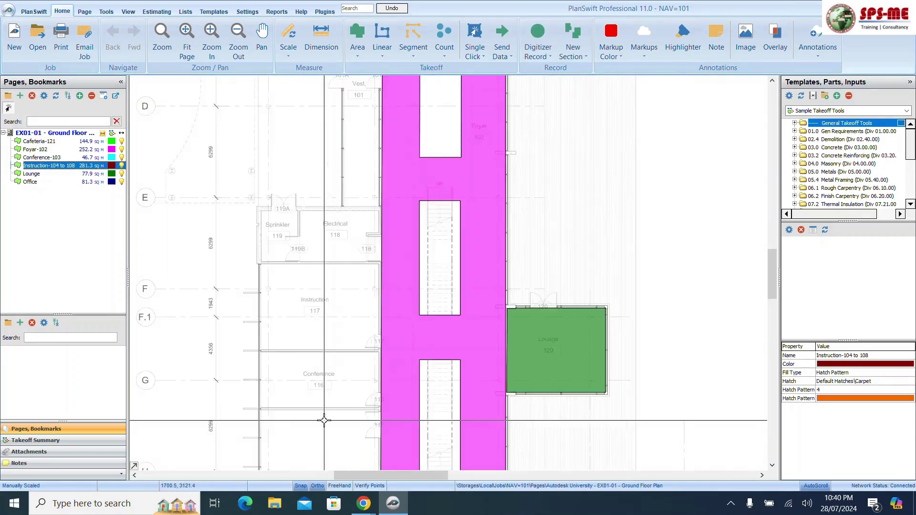
{"action": "left_click", "coordinate": [535, 32]}
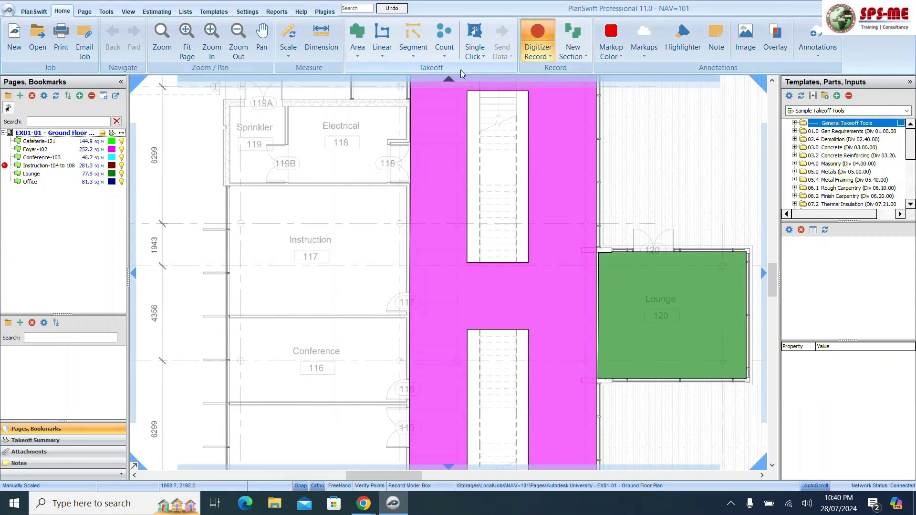
Box in the Instruction 117 floor between its opposite inner wall corners, and stop recording
{"action": "scroll", "coordinate": [226, 199], "scroll_direction": "up", "scroll_amount": 3}
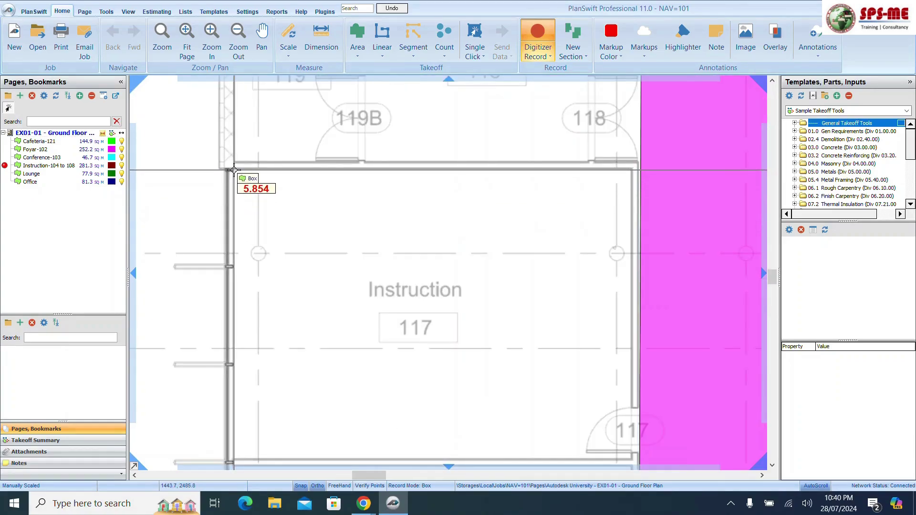
{"action": "left_click", "coordinate": [234, 169]}
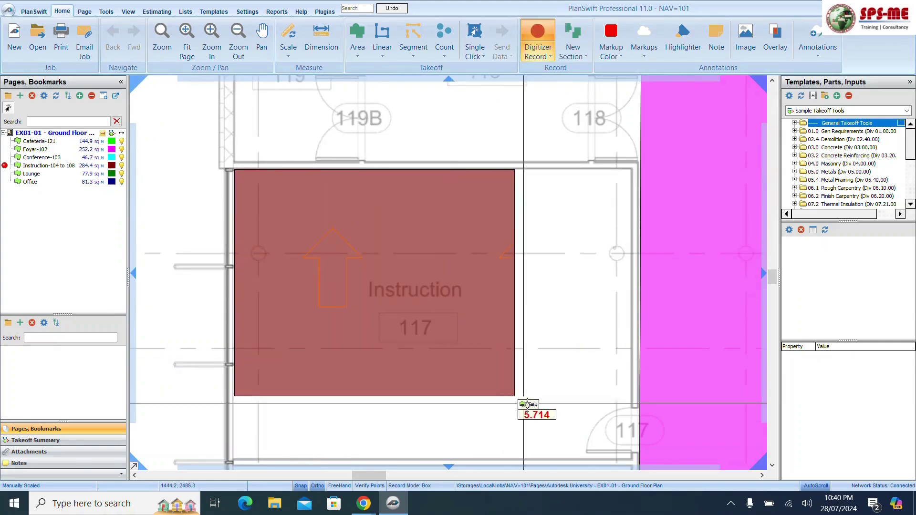
{"action": "left_click", "coordinate": [621, 454]}
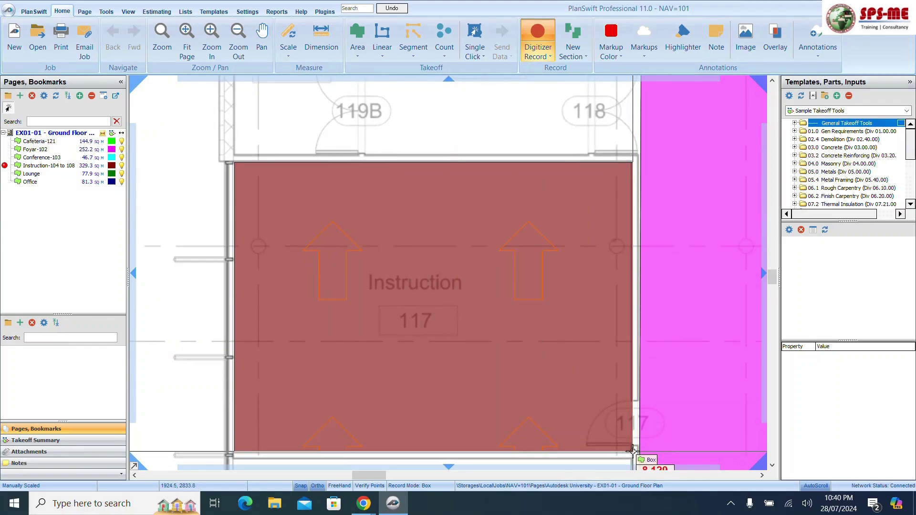
{"action": "left_click", "coordinate": [632, 450]}
{"action": "scroll", "coordinate": [375, 272], "scroll_direction": "down", "scroll_amount": 2}
{"action": "left_click", "coordinate": [94, 167]}
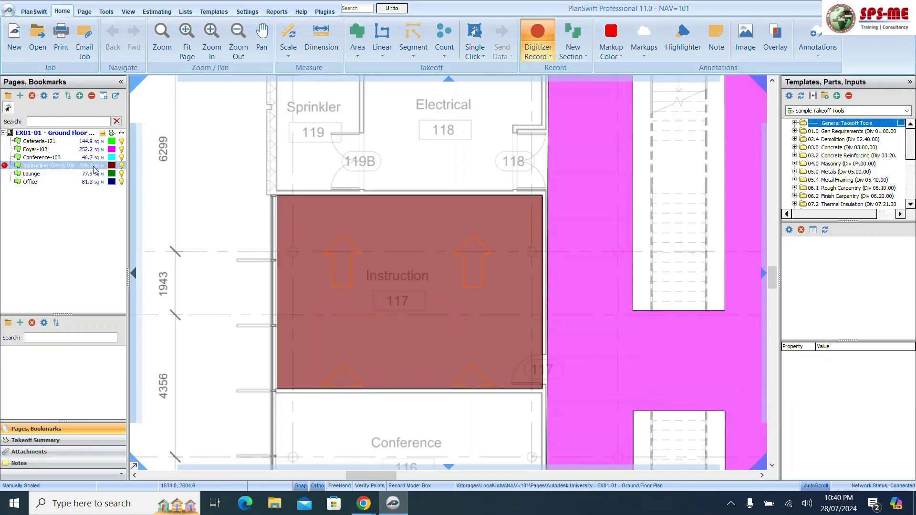
{"action": "right_click", "coordinate": [361, 300]}
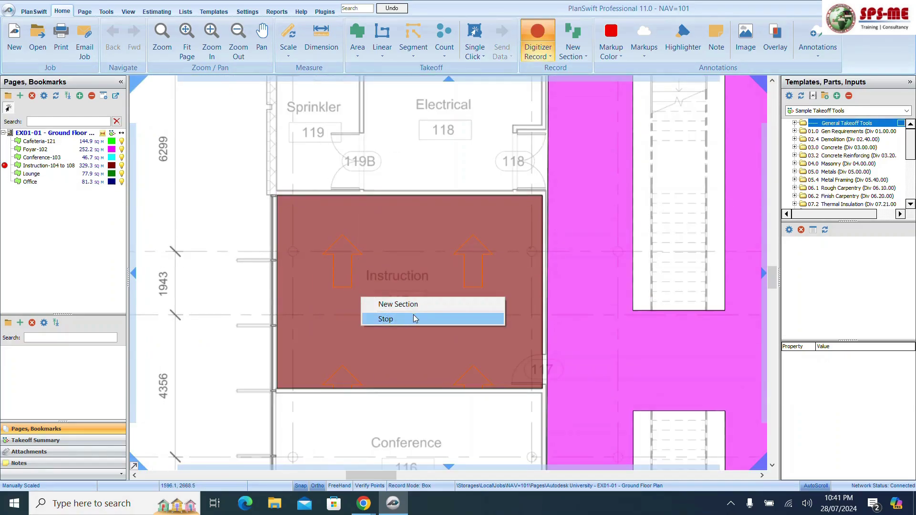
{"action": "left_click", "coordinate": [385, 319]}
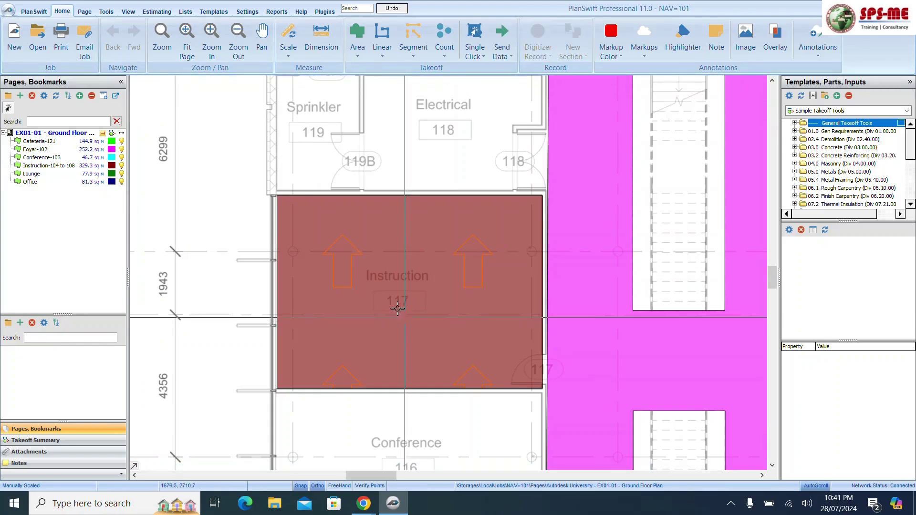
Hide the takeoff legend on the ground floor plan
{"action": "scroll", "coordinate": [372, 229], "scroll_direction": "down", "scroll_amount": 5}
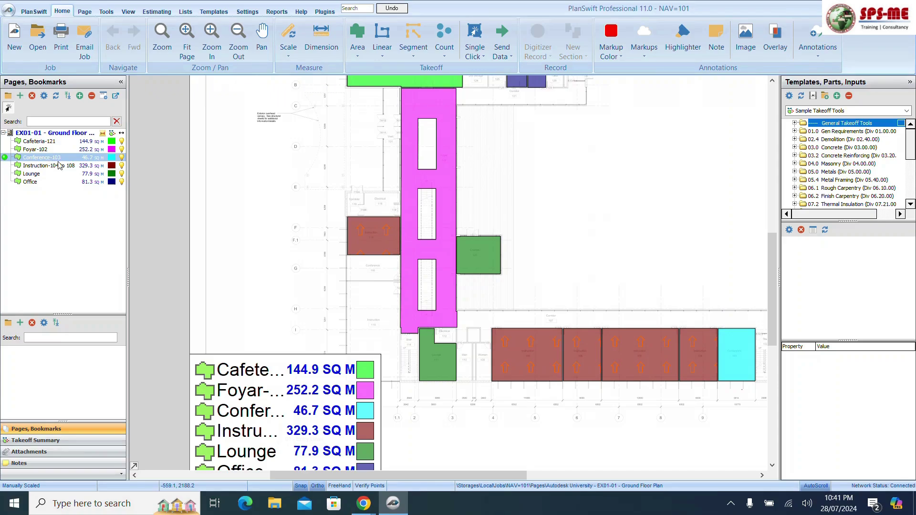
{"action": "scroll", "coordinate": [383, 267], "scroll_direction": "up", "scroll_amount": 5}
{"action": "scroll", "coordinate": [386, 272], "scroll_direction": "down", "scroll_amount": 4}
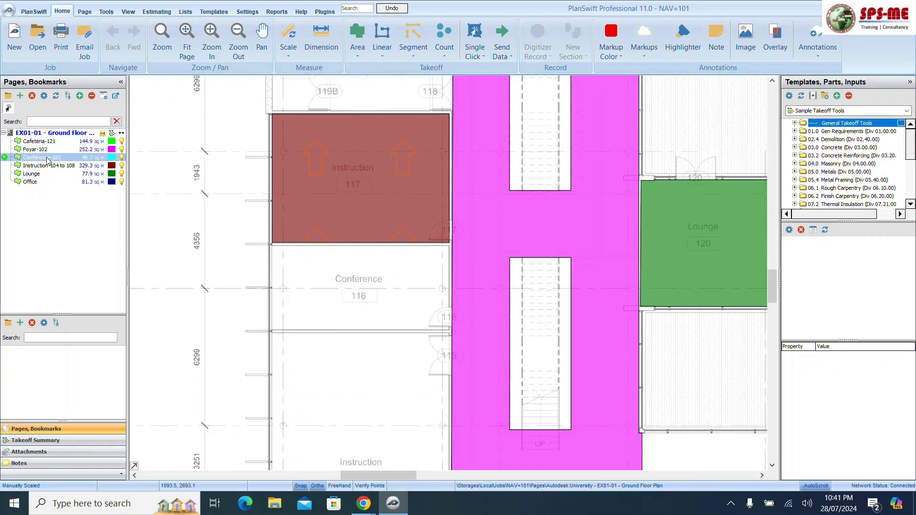
{"action": "scroll", "coordinate": [339, 274], "scroll_direction": "down", "scroll_amount": 3}
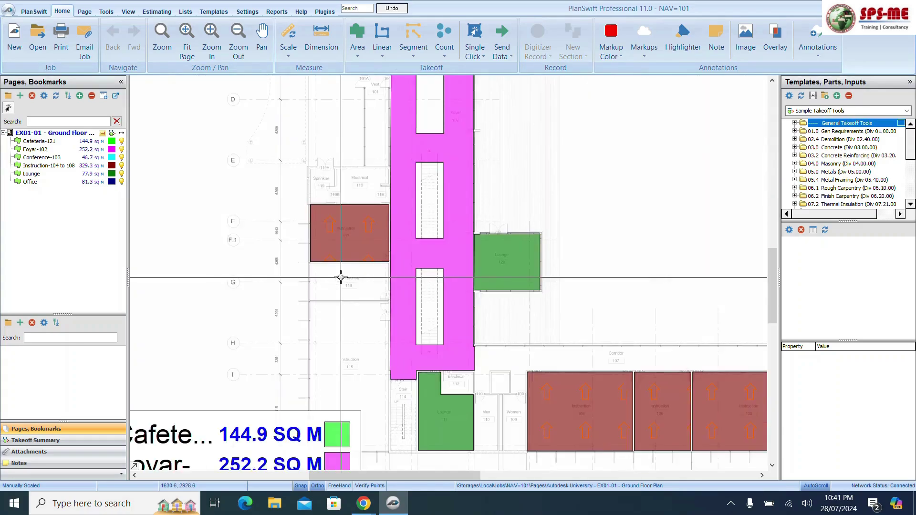
{"action": "scroll", "coordinate": [386, 330], "scroll_direction": "down", "scroll_amount": 2}
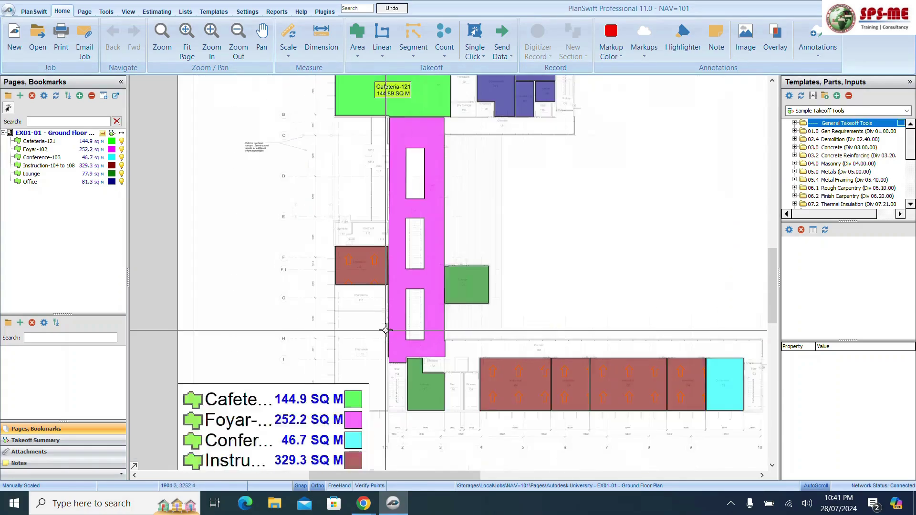
{"action": "scroll", "coordinate": [386, 330], "scroll_direction": "down", "scroll_amount": 3}
{"action": "scroll", "coordinate": [381, 411], "scroll_direction": "up", "scroll_amount": 3}
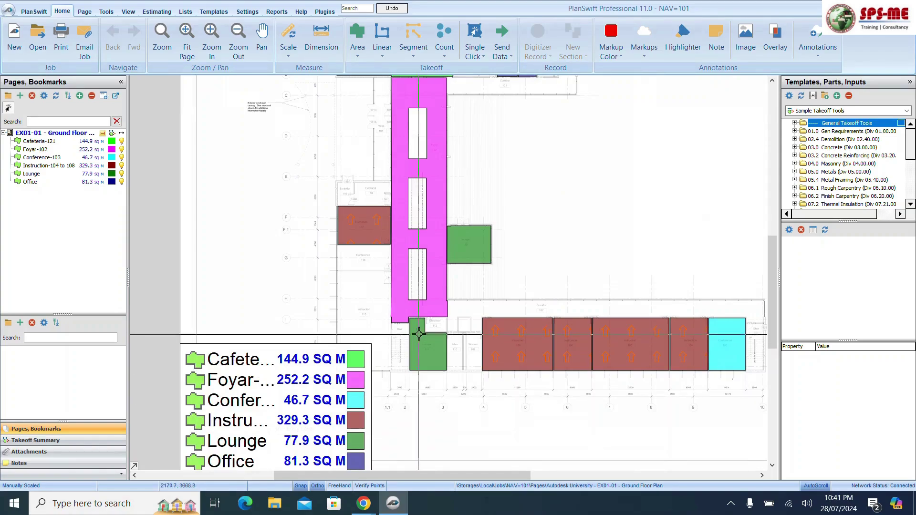
{"action": "right_click", "coordinate": [498, 286]}
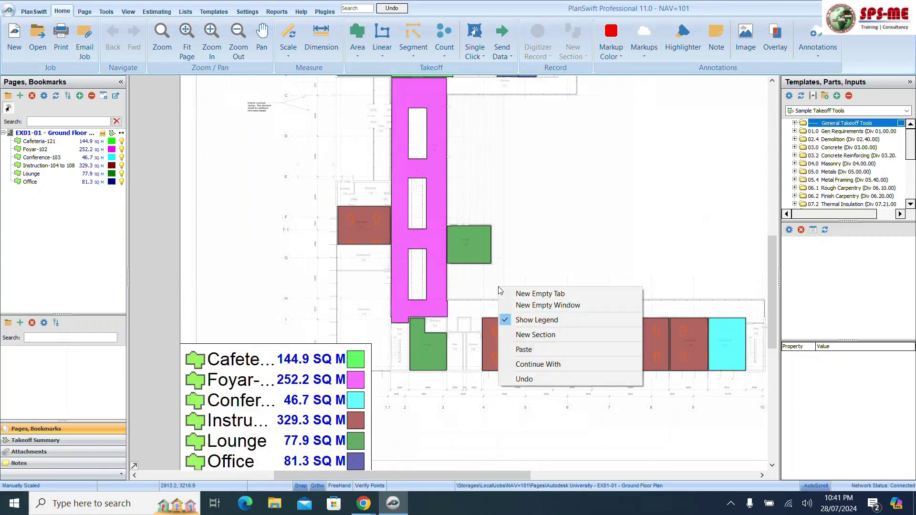
{"action": "left_click", "coordinate": [544, 320]}
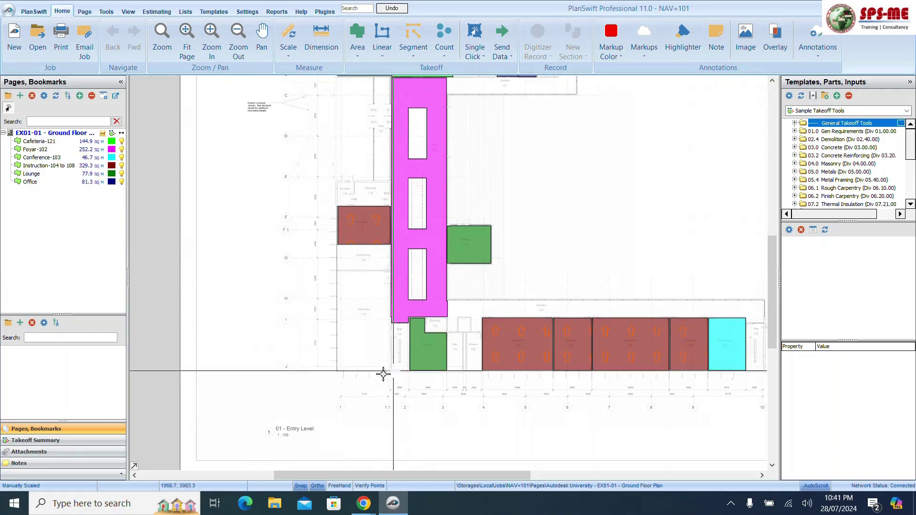
Resume recording the Conference-103 takeoff in Box mode and try to add another conference floor section
{"action": "scroll", "coordinate": [336, 284], "scroll_direction": "up", "scroll_amount": 3}
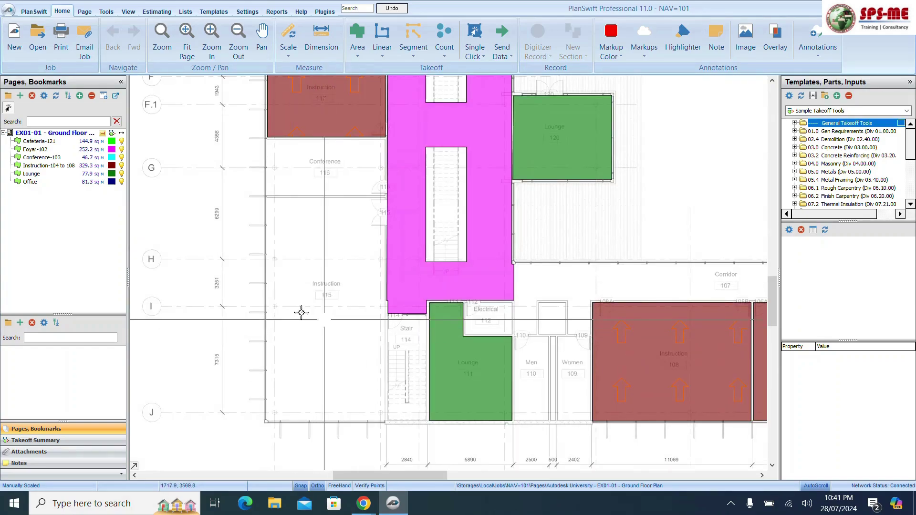
{"action": "scroll", "coordinate": [292, 324], "scroll_direction": "down", "scroll_amount": 2}
{"action": "scroll", "coordinate": [319, 265], "scroll_direction": "up", "scroll_amount": 3}
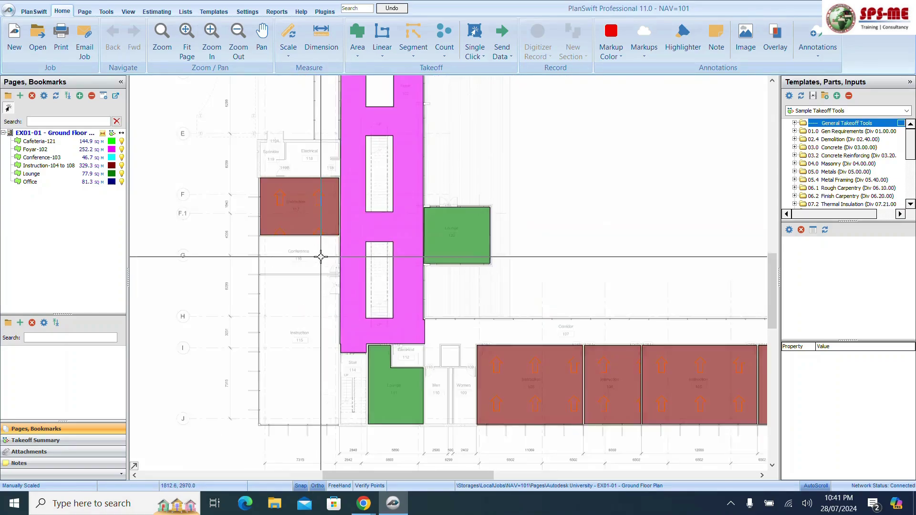
{"action": "left_click", "coordinate": [42, 142]}
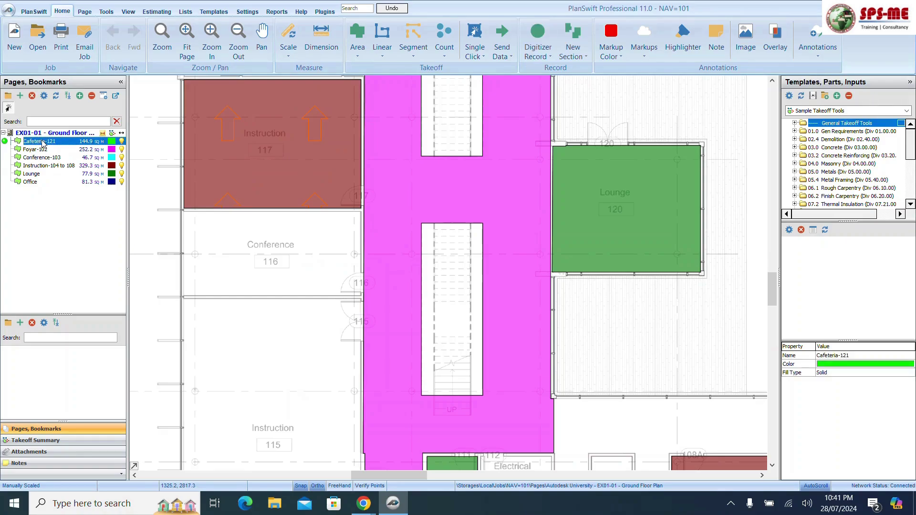
{"action": "left_click", "coordinate": [40, 158]}
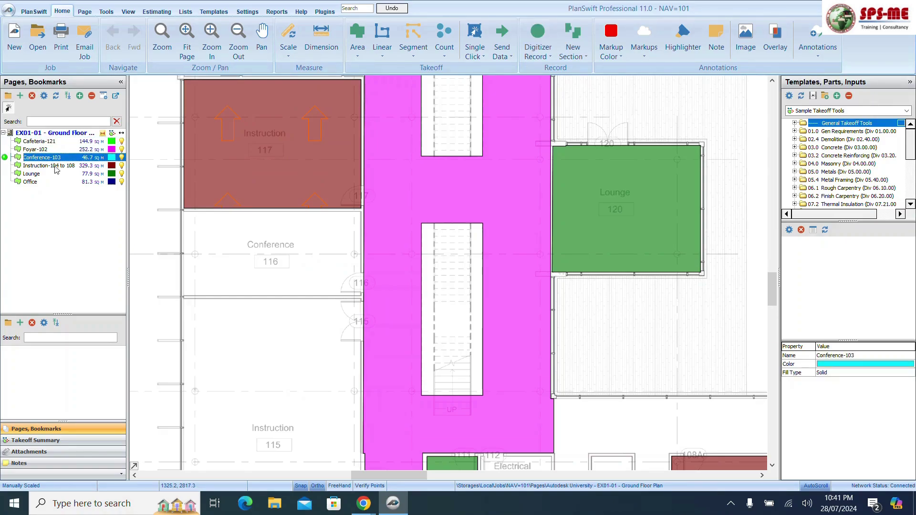
{"action": "left_click", "coordinate": [547, 39]}
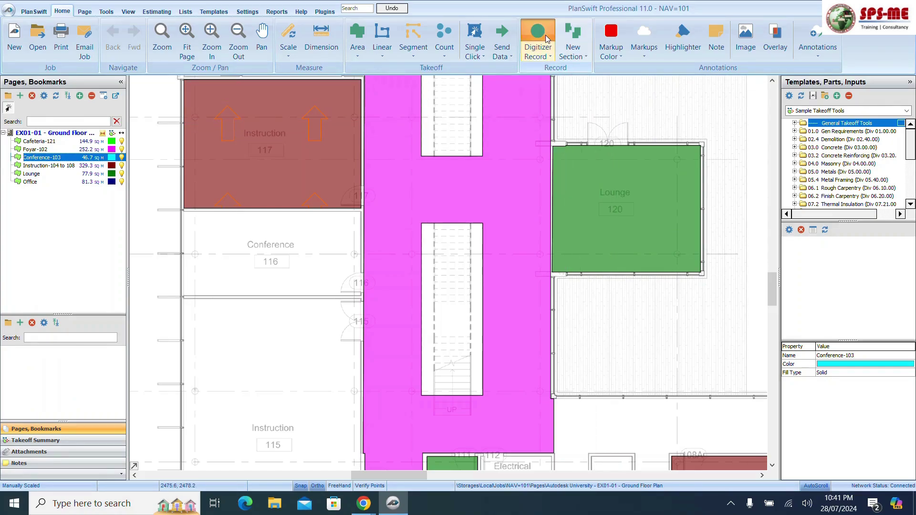
{"action": "left_click", "coordinate": [531, 452]}
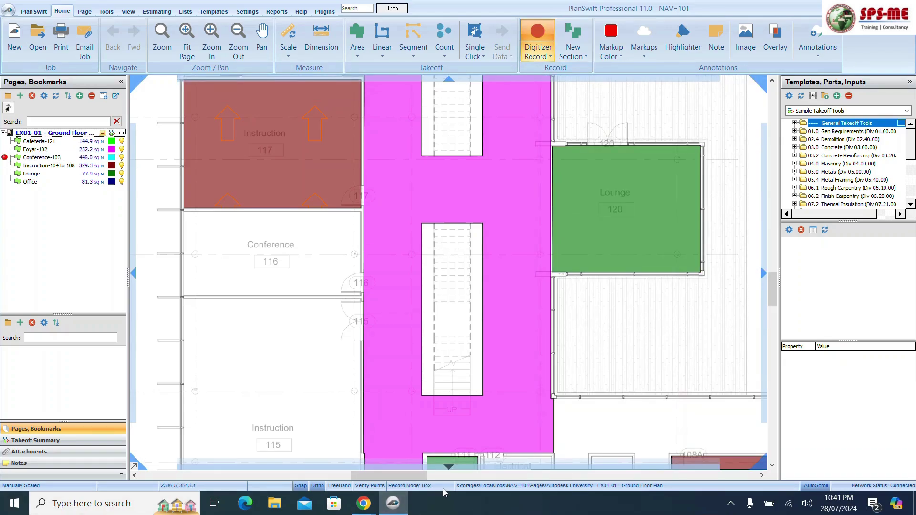
{"action": "left_click", "coordinate": [464, 339]}
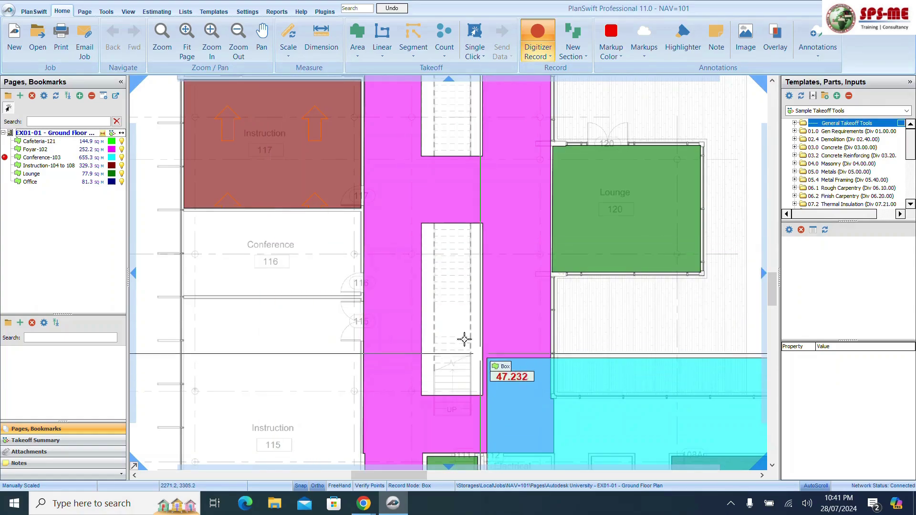
{"action": "scroll", "coordinate": [464, 340], "scroll_direction": "down", "scroll_amount": 5}
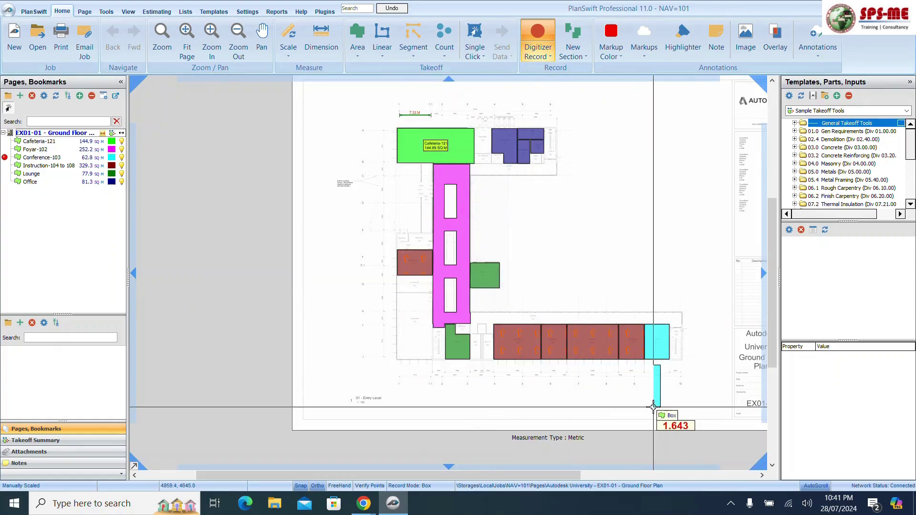
{"action": "left_click", "coordinate": [694, 383]}
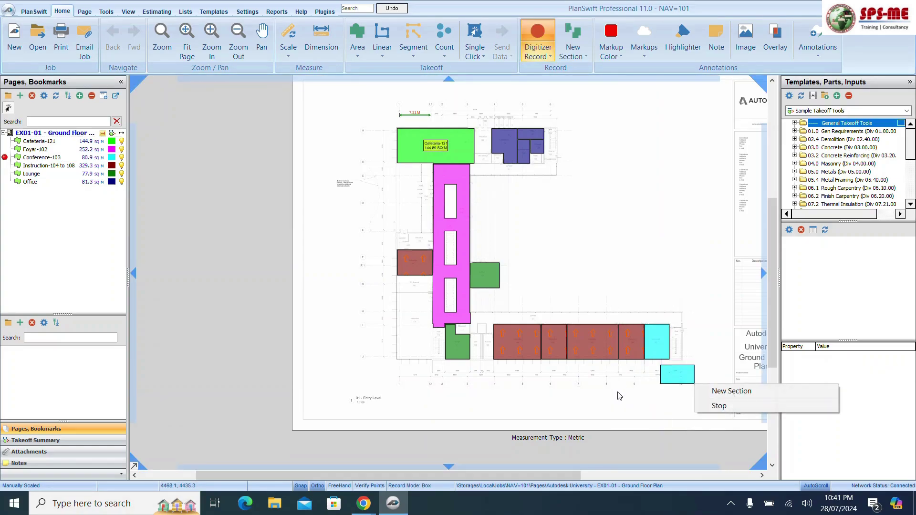
{"action": "left_click", "coordinate": [617, 392]}
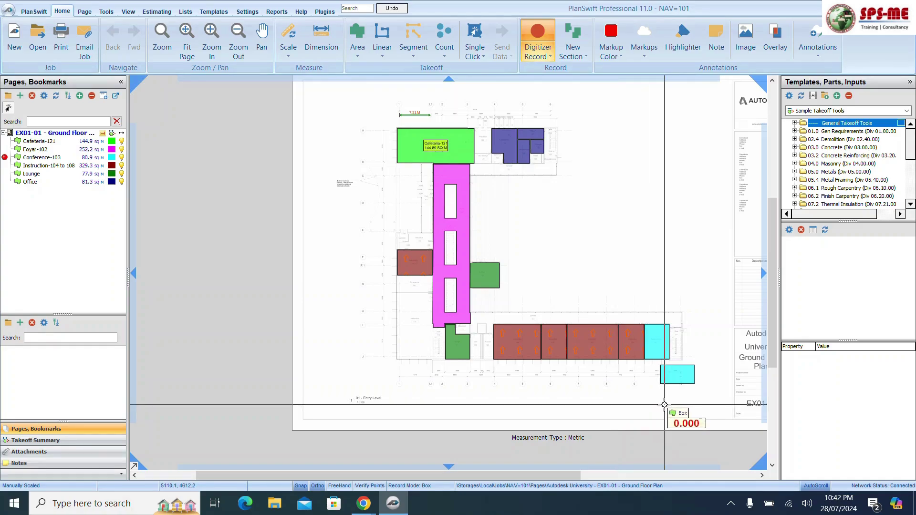
Stop recording and delete the stray Conference-103 box drawn below the Conference 103 room
{"action": "key", "text": "Escape"}
{"action": "right_click", "coordinate": [663, 400]}
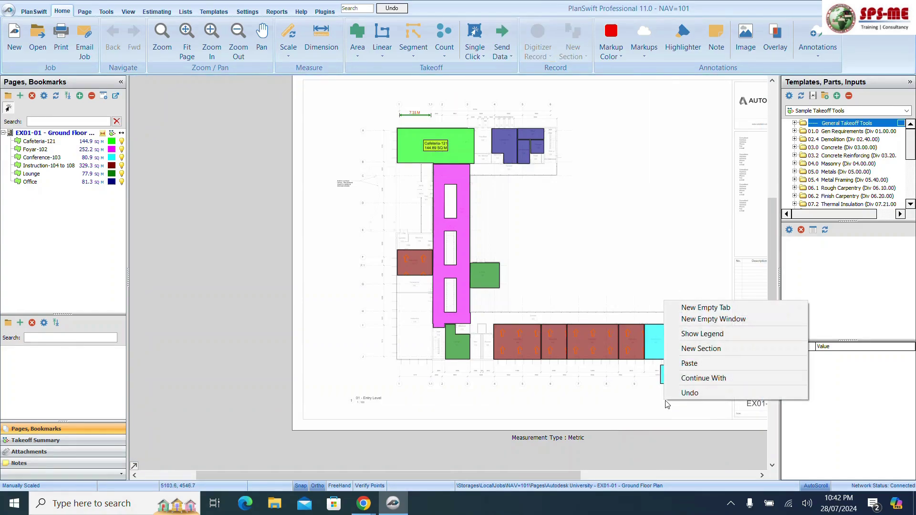
{"action": "left_click", "coordinate": [694, 393]}
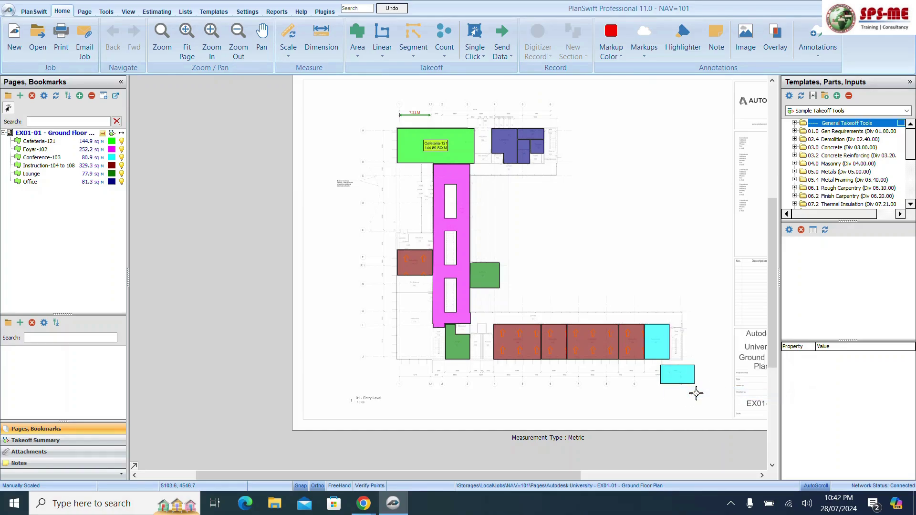
{"action": "left_click", "coordinate": [693, 375]}
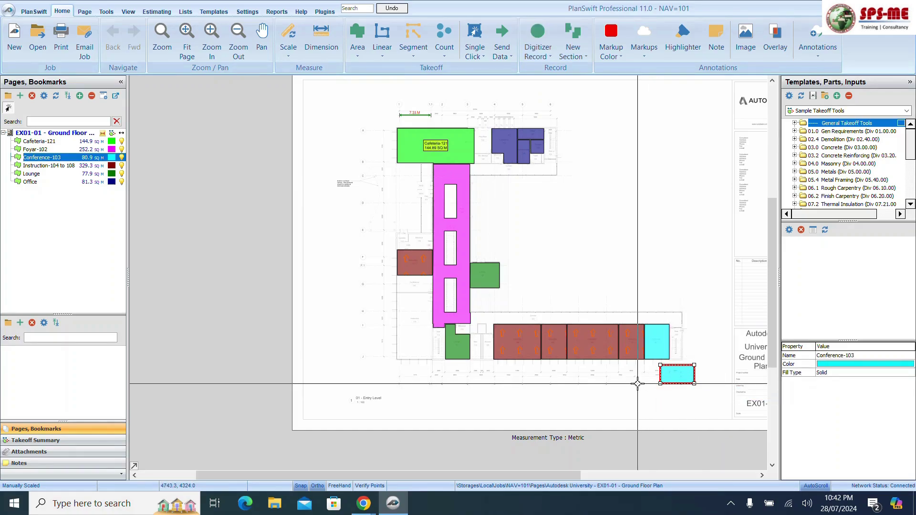
{"action": "key", "text": "Delete"}
{"action": "left_click", "coordinate": [504, 257]}
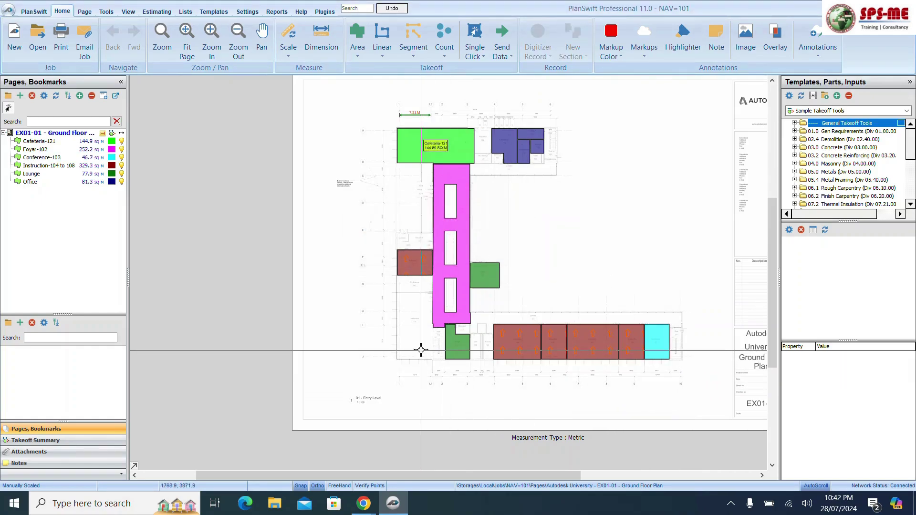
Resume recording the Conference-103 takeoff, box in the Conference 116 floor between its opposite inner wall corners, and stop recording
{"action": "scroll", "coordinate": [403, 295], "scroll_direction": "up", "scroll_amount": 3}
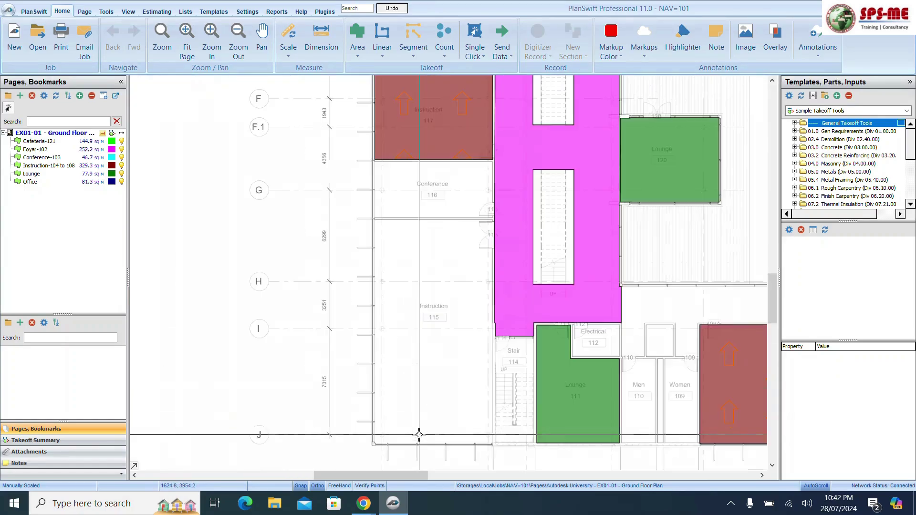
{"action": "scroll", "coordinate": [419, 433], "scroll_direction": "up", "scroll_amount": 2}
{"action": "scroll", "coordinate": [410, 358], "scroll_direction": "down", "scroll_amount": 2}
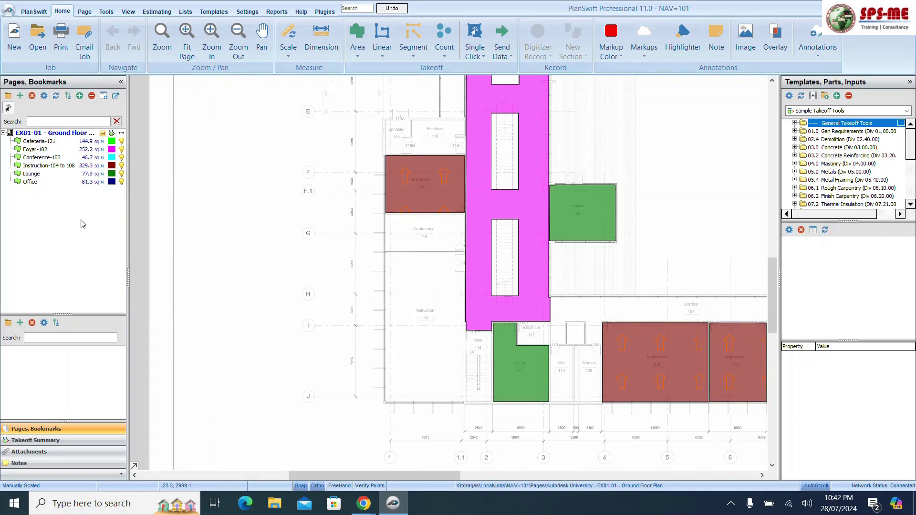
{"action": "left_click", "coordinate": [47, 159]}
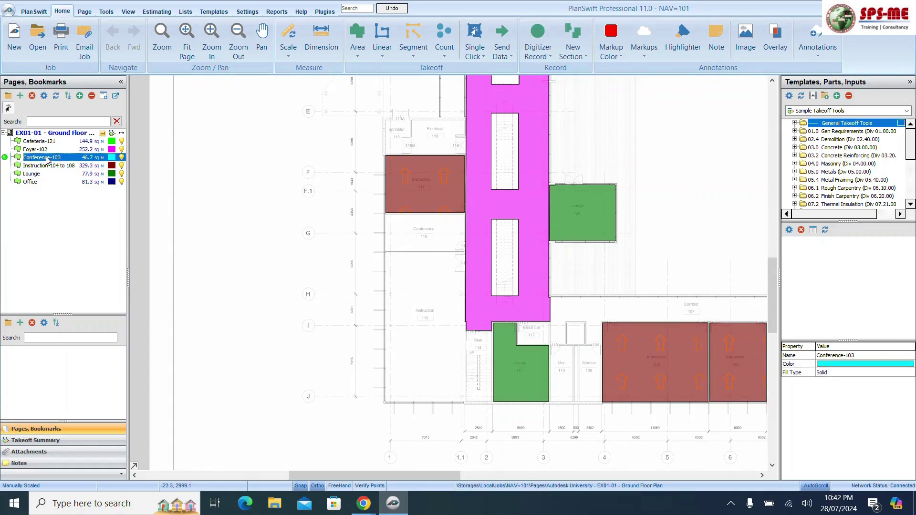
{"action": "left_click", "coordinate": [537, 33]}
{"action": "scroll", "coordinate": [384, 262], "scroll_direction": "up", "scroll_amount": 3}
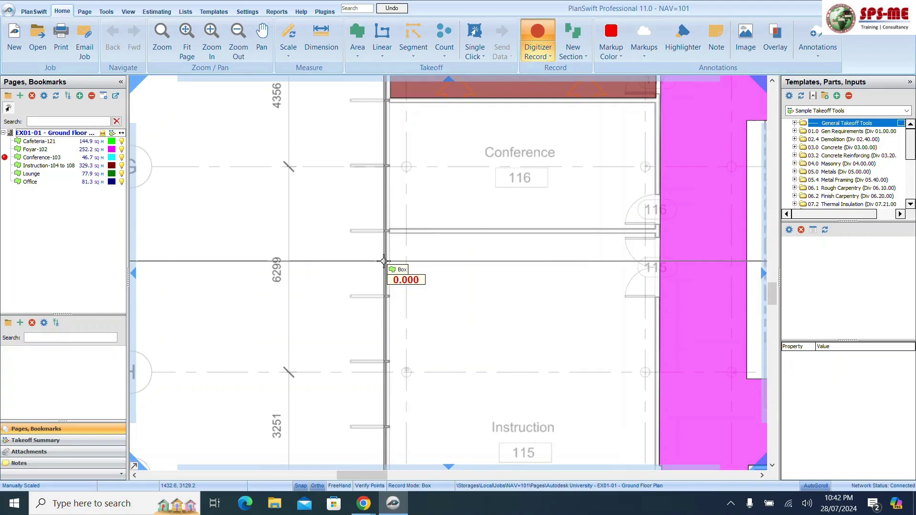
{"action": "scroll", "coordinate": [387, 265], "scroll_direction": "down", "scroll_amount": 2}
{"action": "scroll", "coordinate": [401, 164], "scroll_direction": "up", "scroll_amount": 4}
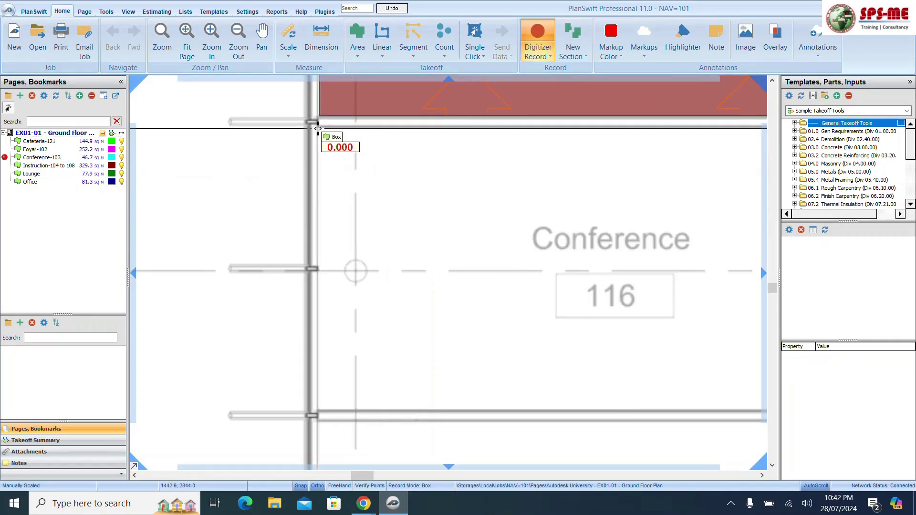
{"action": "left_click", "coordinate": [317, 128]}
{"action": "left_click", "coordinate": [758, 409]}
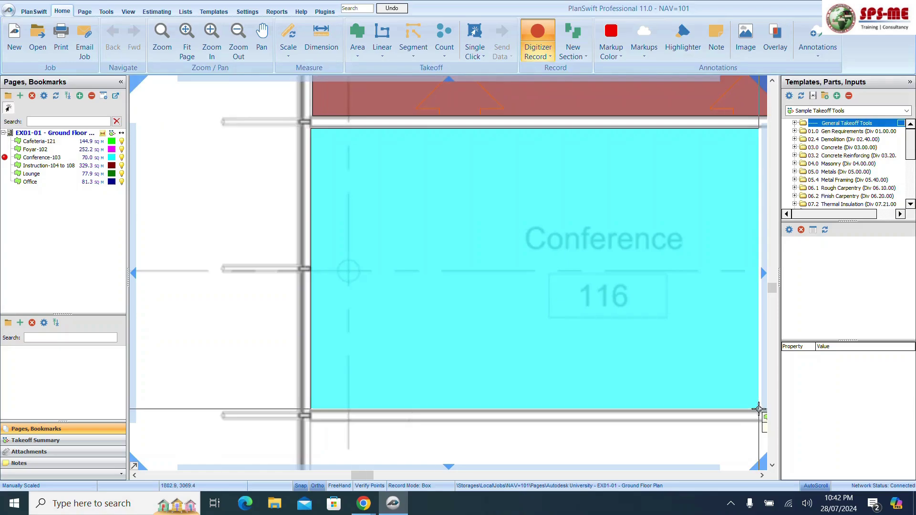
{"action": "scroll", "coordinate": [759, 408], "scroll_direction": "down", "scroll_amount": 3}
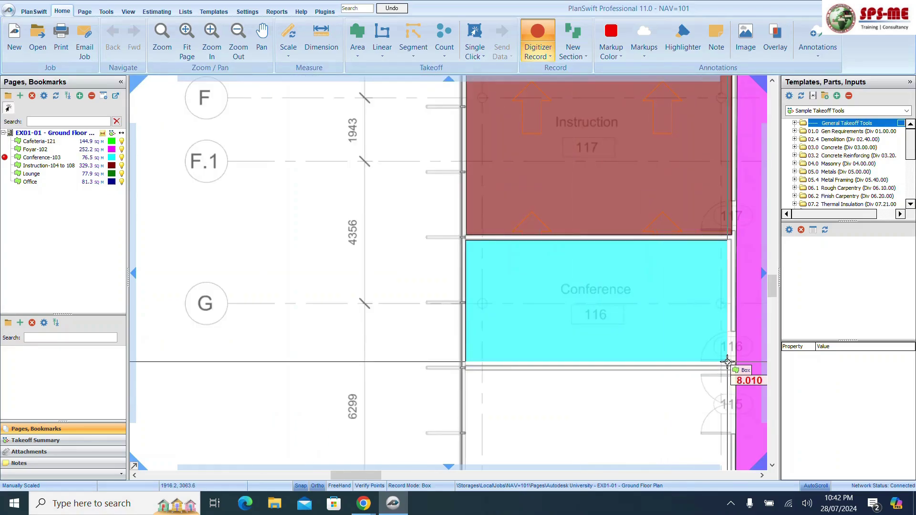
{"action": "scroll", "coordinate": [727, 362], "scroll_direction": "up", "scroll_amount": 3}
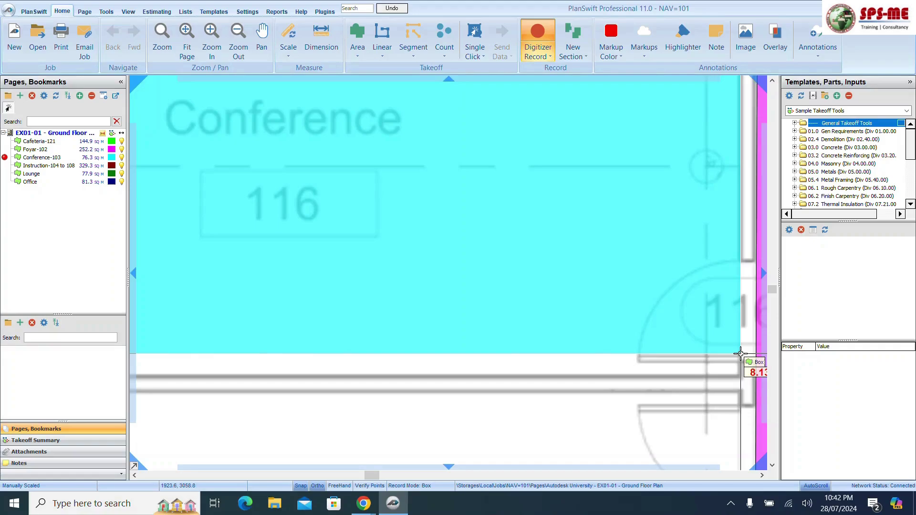
{"action": "left_click", "coordinate": [738, 353]}
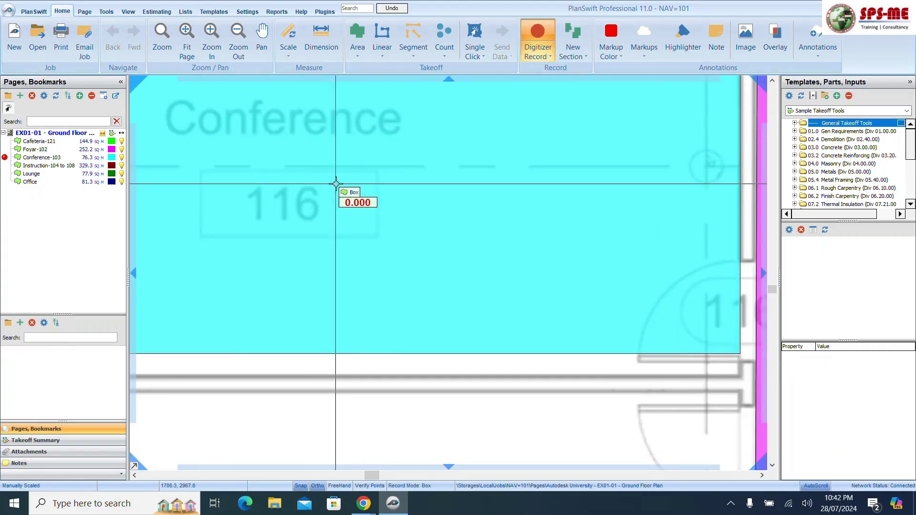
{"action": "scroll", "coordinate": [372, 177], "scroll_direction": "down", "scroll_amount": 3}
{"action": "right_click", "coordinate": [411, 218]}
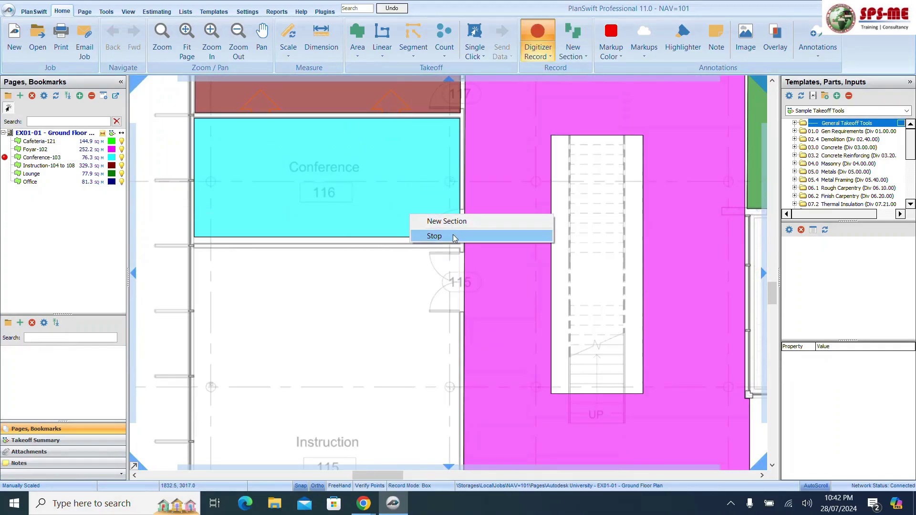
{"action": "left_click", "coordinate": [433, 236]}
Resume recording the Instruction-104 to 108 takeoff and box in the Instruction 115 floor between its opposite inner wall corners
{"action": "scroll", "coordinate": [291, 170], "scroll_direction": "down", "scroll_amount": 3}
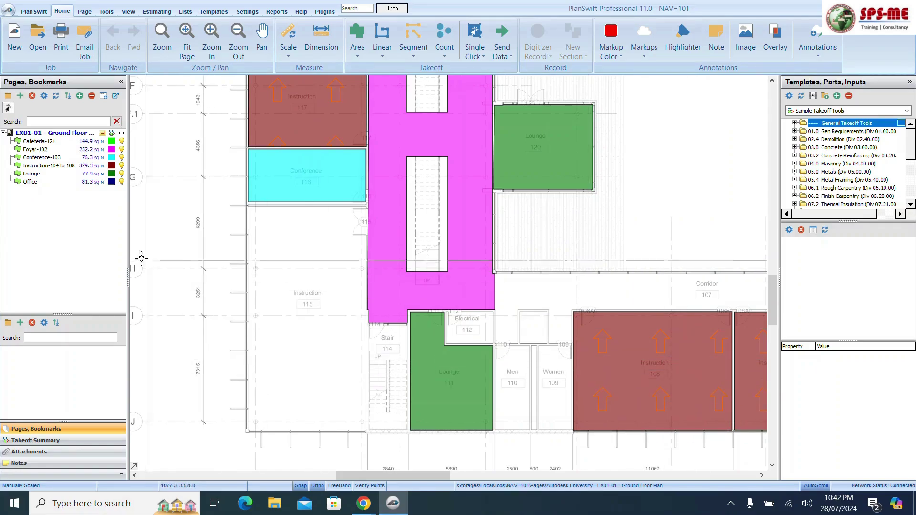
{"action": "left_click", "coordinate": [66, 164]}
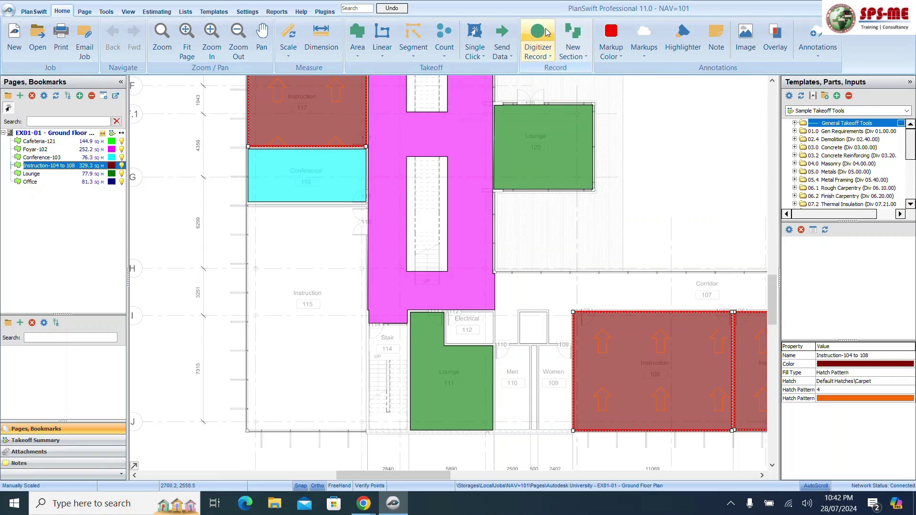
{"action": "left_click", "coordinate": [547, 32]}
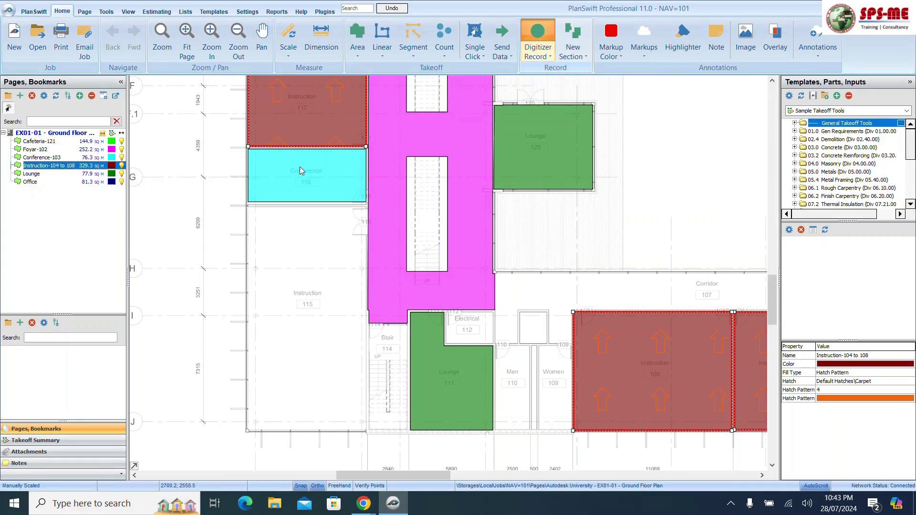
{"action": "scroll", "coordinate": [249, 206], "scroll_direction": "up", "scroll_amount": 3}
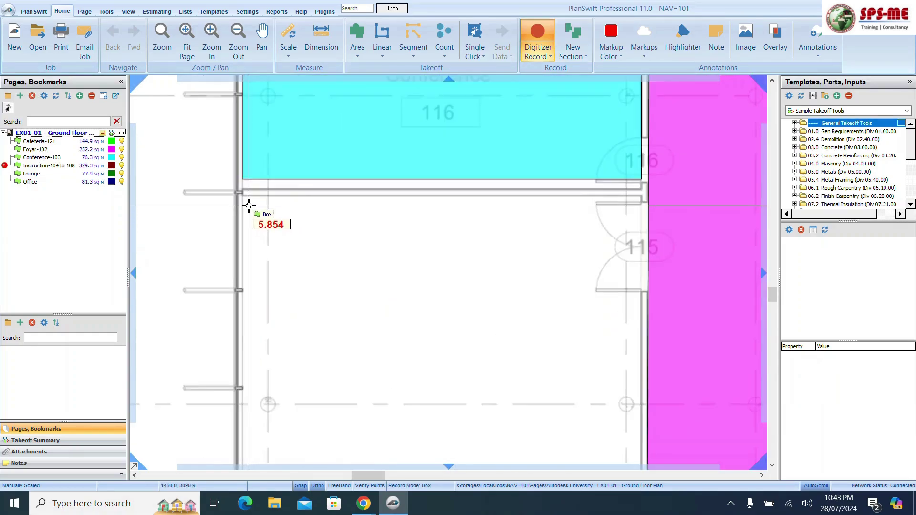
{"action": "scroll", "coordinate": [248, 206], "scroll_direction": "up", "scroll_amount": 2}
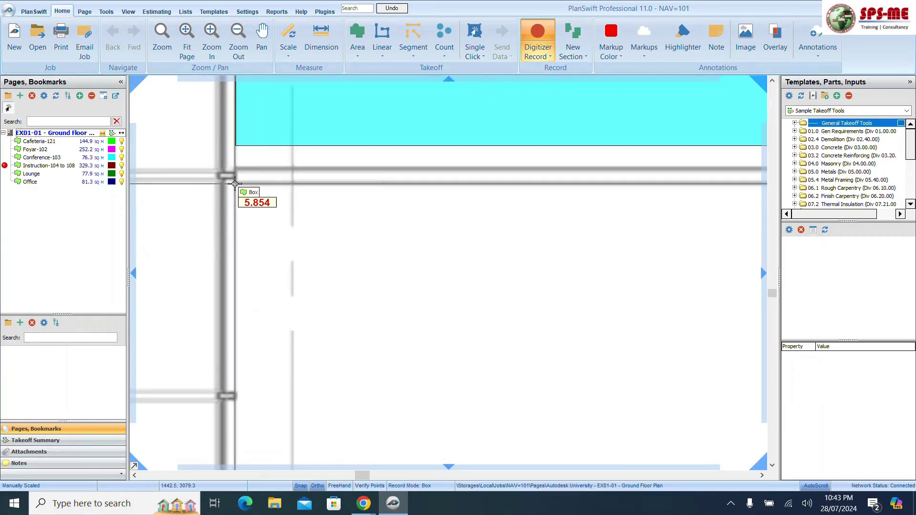
{"action": "left_click", "coordinate": [235, 183]}
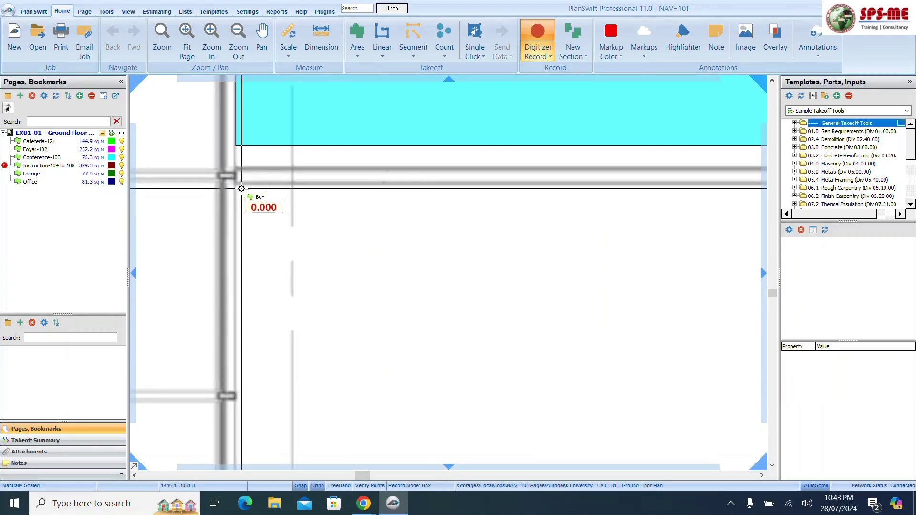
{"action": "scroll", "coordinate": [303, 225], "scroll_direction": "down", "scroll_amount": 3}
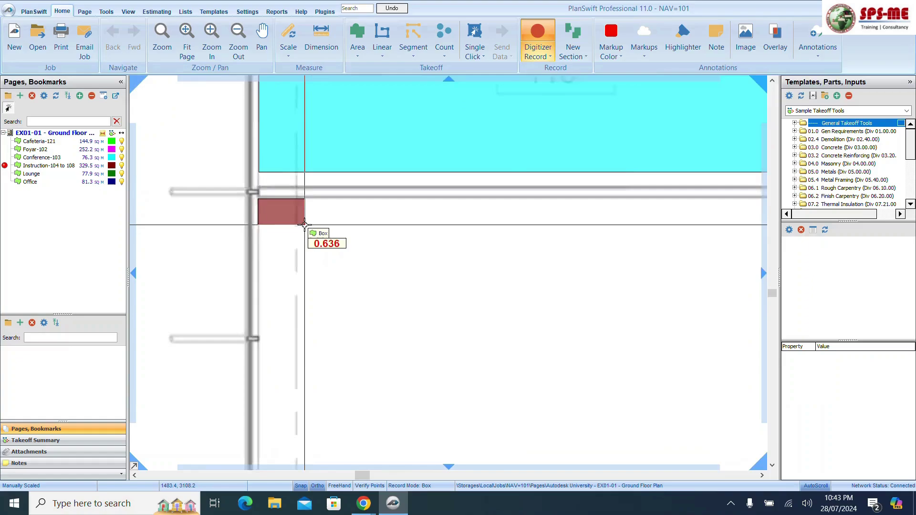
{"action": "scroll", "coordinate": [391, 377], "scroll_direction": "up", "scroll_amount": 5}
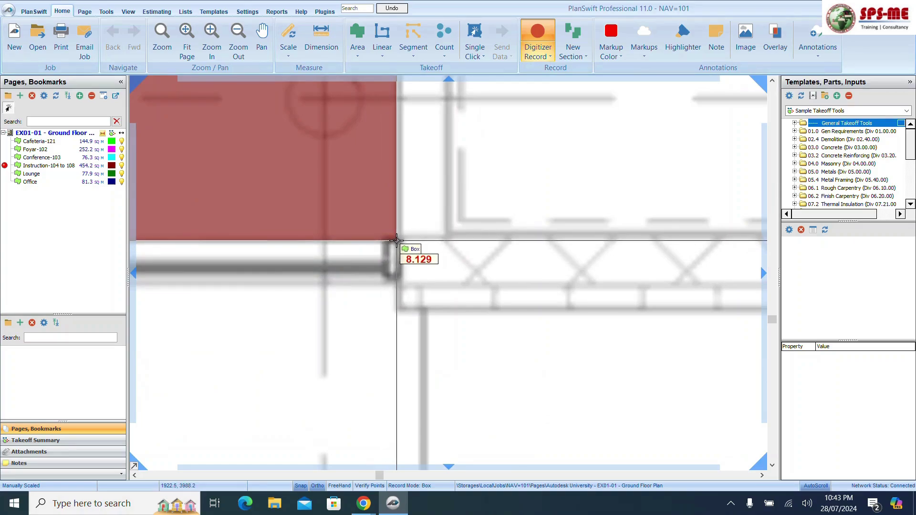
{"action": "left_click", "coordinate": [395, 239]}
{"action": "scroll", "coordinate": [331, 249], "scroll_direction": "up", "scroll_amount": 2}
{"action": "scroll", "coordinate": [365, 287], "scroll_direction": "down", "scroll_amount": 4}
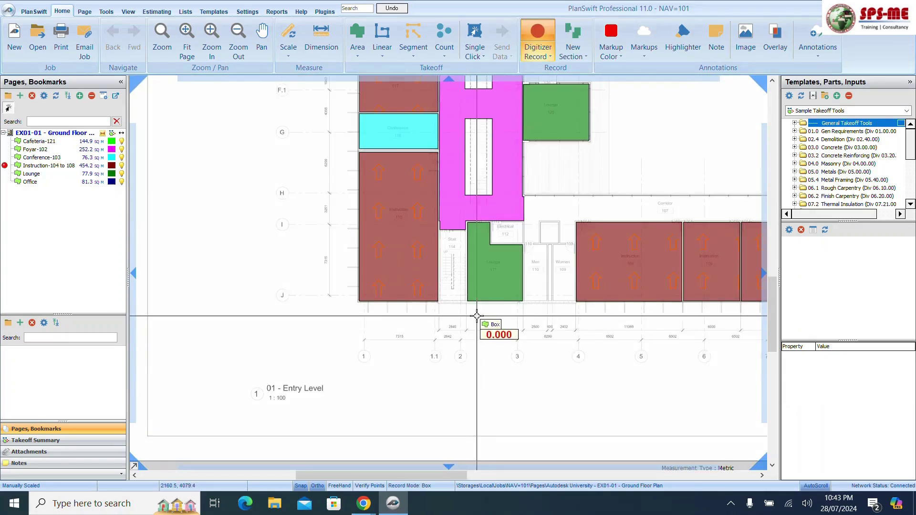
Discard the stray box corner placed at Lounge 120 by starting a new section, and stop recording the instruction takeoff
{"action": "left_click", "coordinate": [588, 85]}
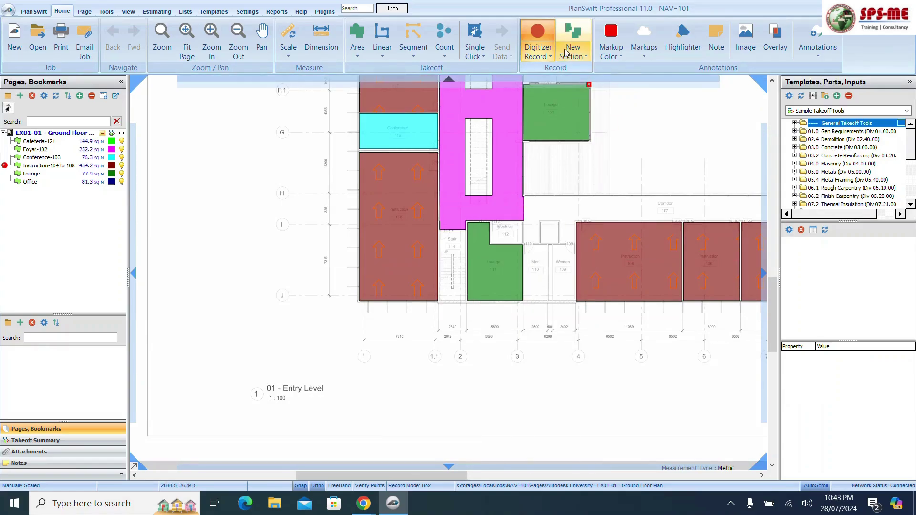
{"action": "left_click", "coordinate": [566, 55]}
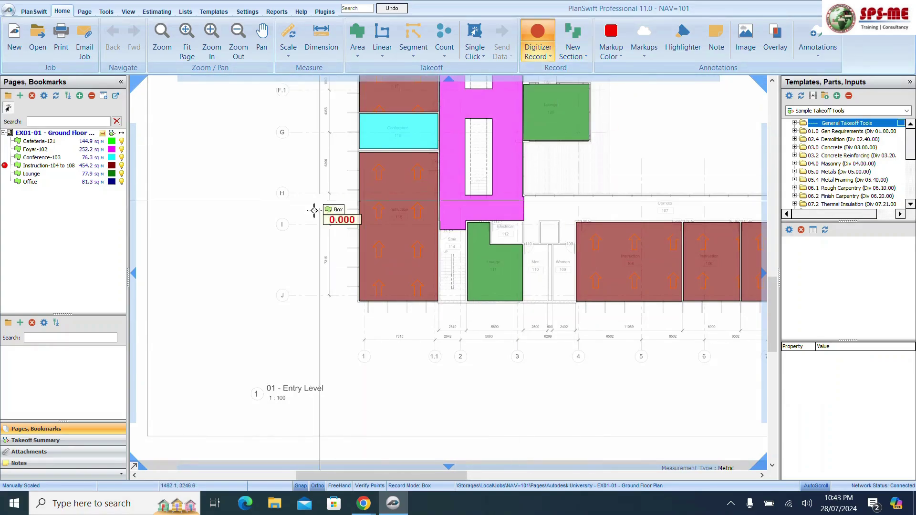
{"action": "right_click", "coordinate": [371, 249]}
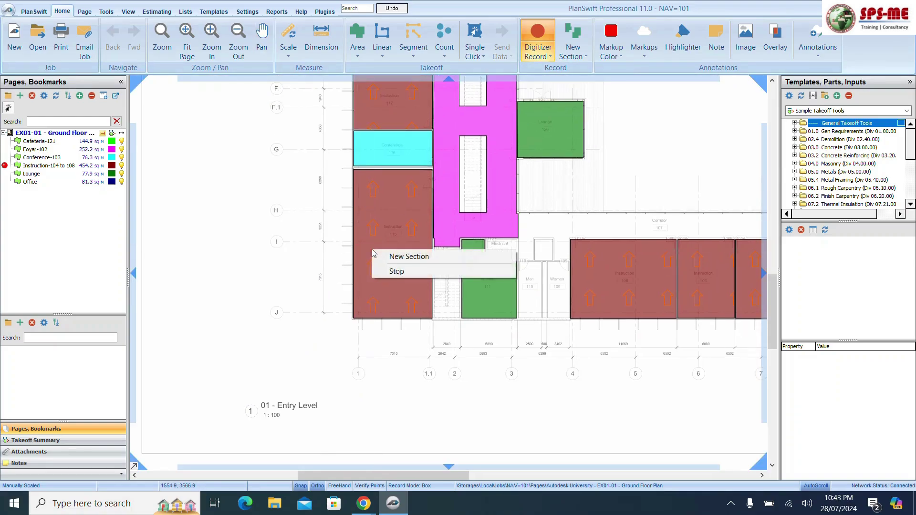
{"action": "left_click", "coordinate": [394, 270]}
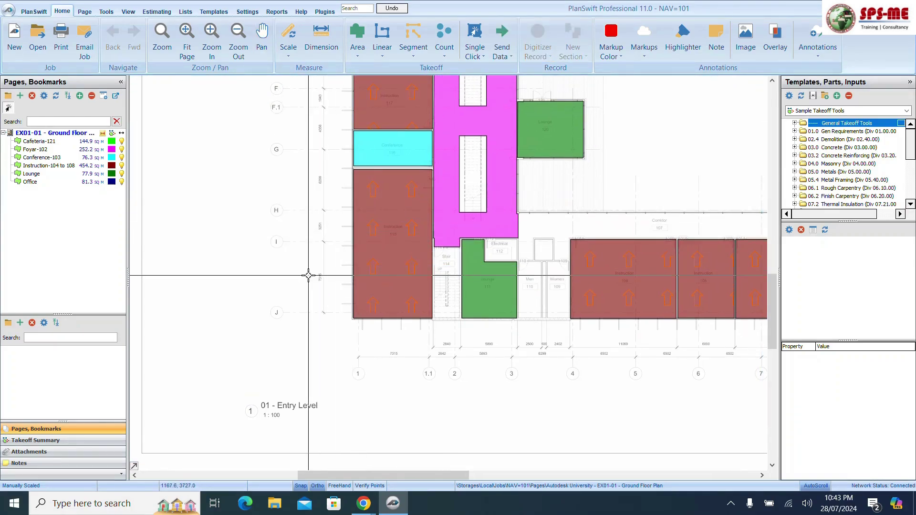
Look over the ground floor plan, from the vestibule to the cafeteria and offices, for rooms not yet taken off
{"action": "scroll", "coordinate": [307, 272], "scroll_direction": "down", "scroll_amount": 3}
{"action": "scroll", "coordinate": [403, 185], "scroll_direction": "up", "scroll_amount": 5}
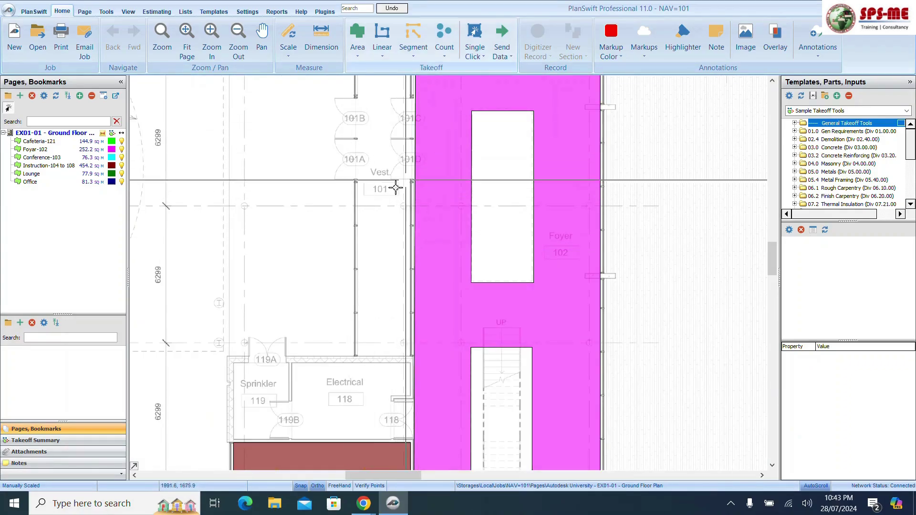
{"action": "scroll", "coordinate": [392, 180], "scroll_direction": "down", "scroll_amount": 3}
{"action": "scroll", "coordinate": [444, 109], "scroll_direction": "up", "scroll_amount": 4}
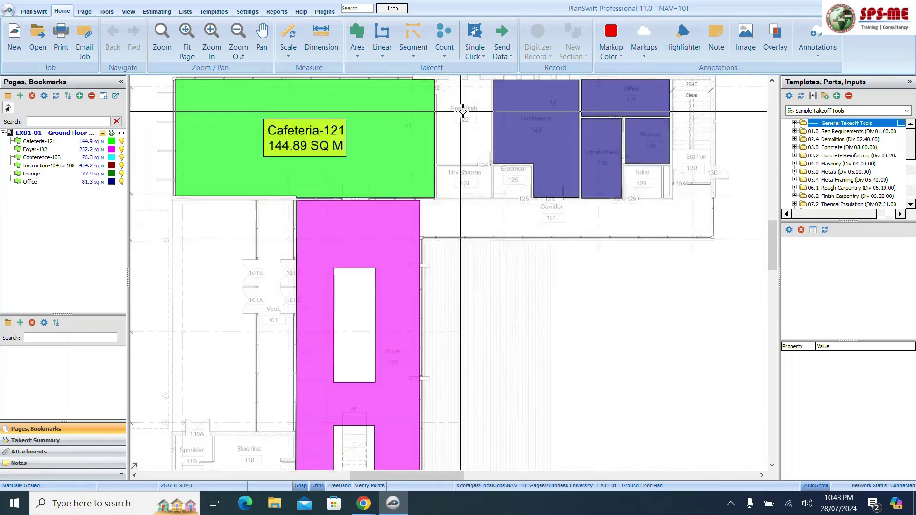
{"action": "scroll", "coordinate": [427, 138], "scroll_direction": "down", "scroll_amount": 4}
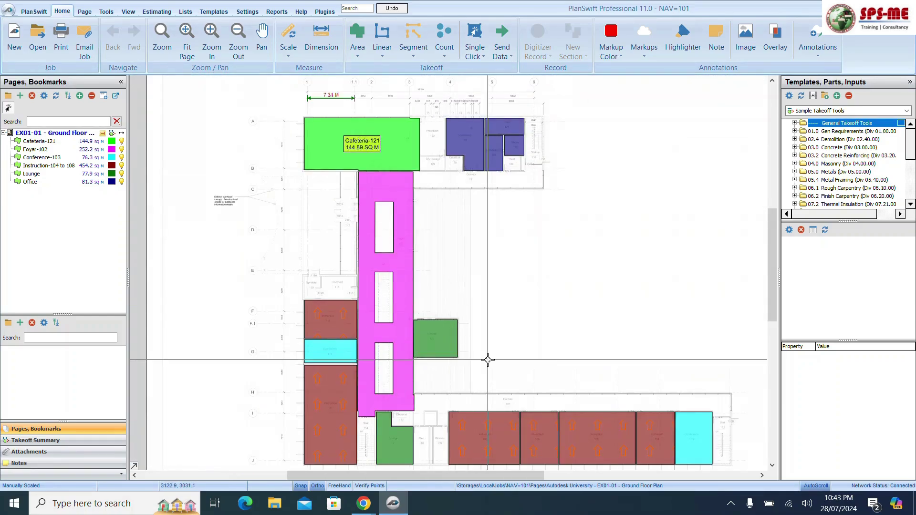
{"action": "scroll", "coordinate": [436, 364], "scroll_direction": "down", "scroll_amount": 2}
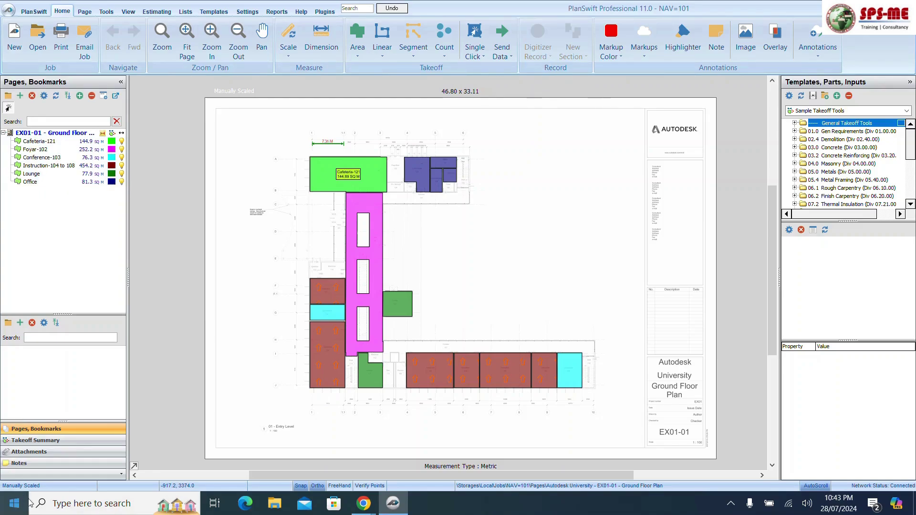
Review the Floor Finish group under FINISHESS in the takeoff summary, and return to the pages and bookmarks list
{"action": "left_click", "coordinate": [50, 441]}
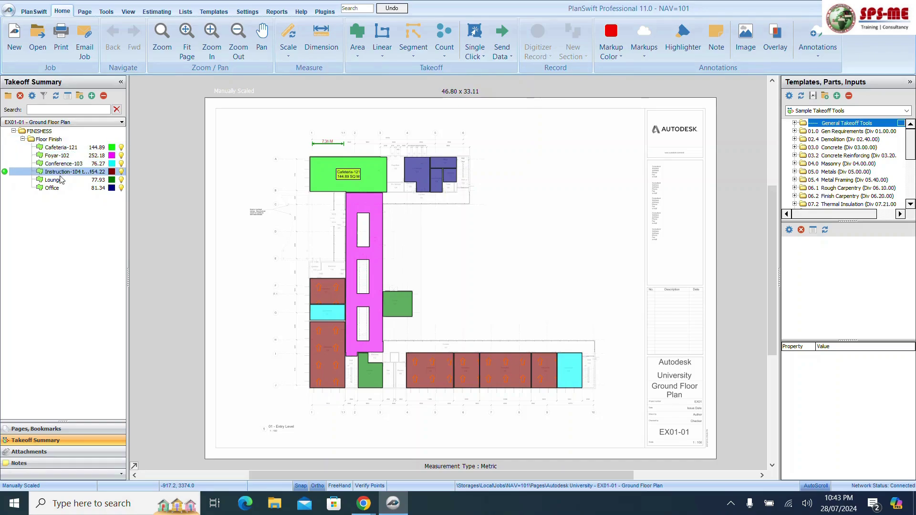
{"action": "left_click", "coordinate": [22, 139]}
{"action": "left_click", "coordinate": [22, 139]}
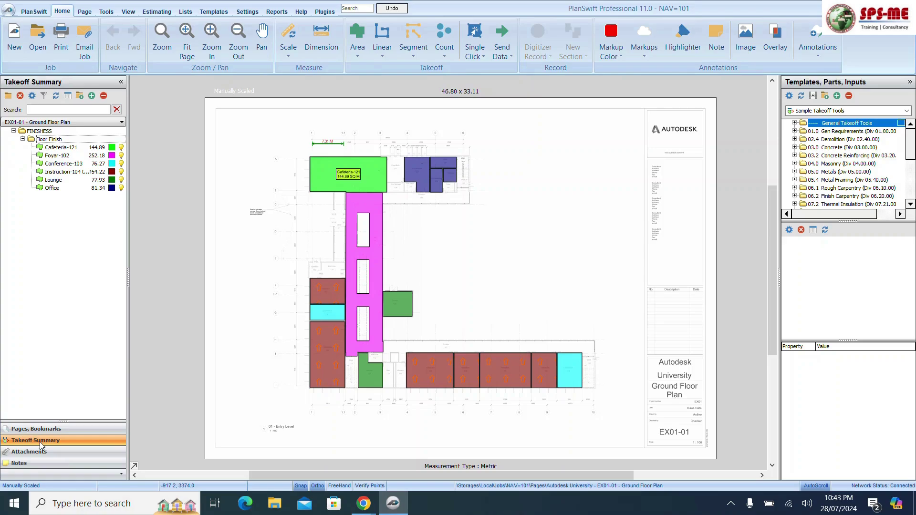
{"action": "left_click", "coordinate": [27, 428]}
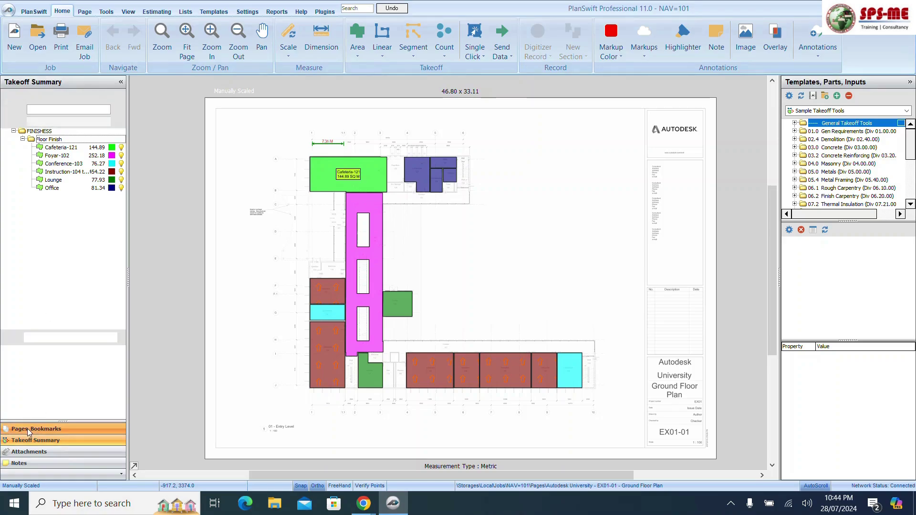